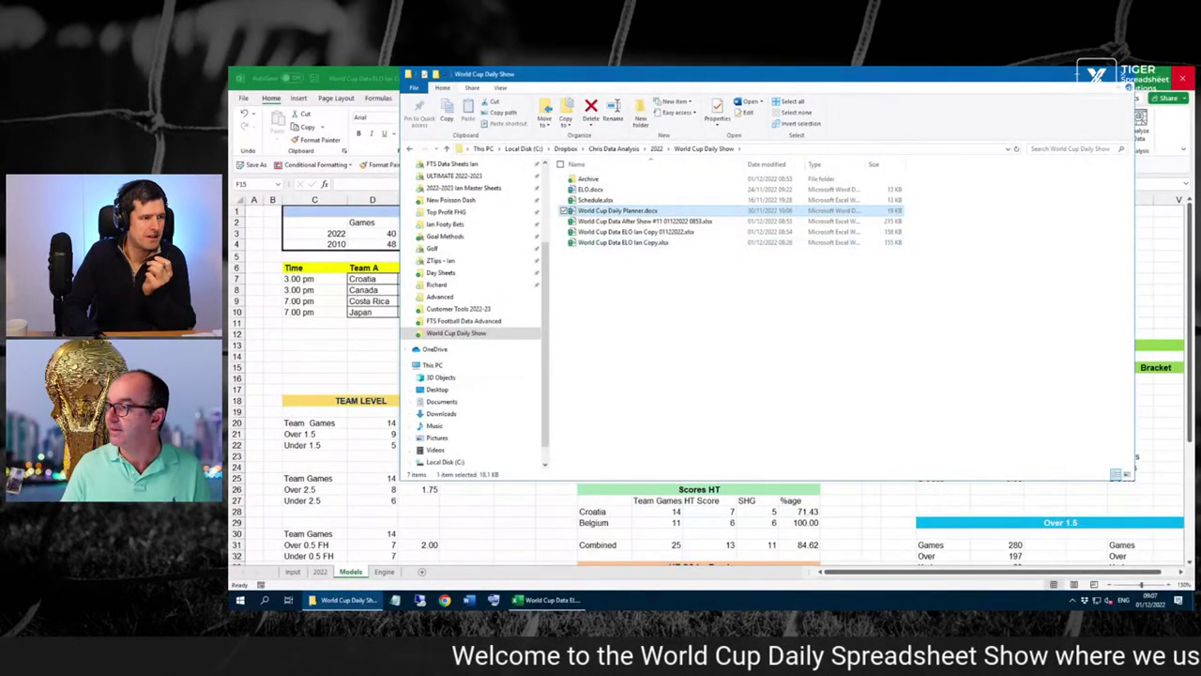
- Close the World Cup Daily Show folder window to reveal the ELO workbook's Models sheet
click(1125, 75)
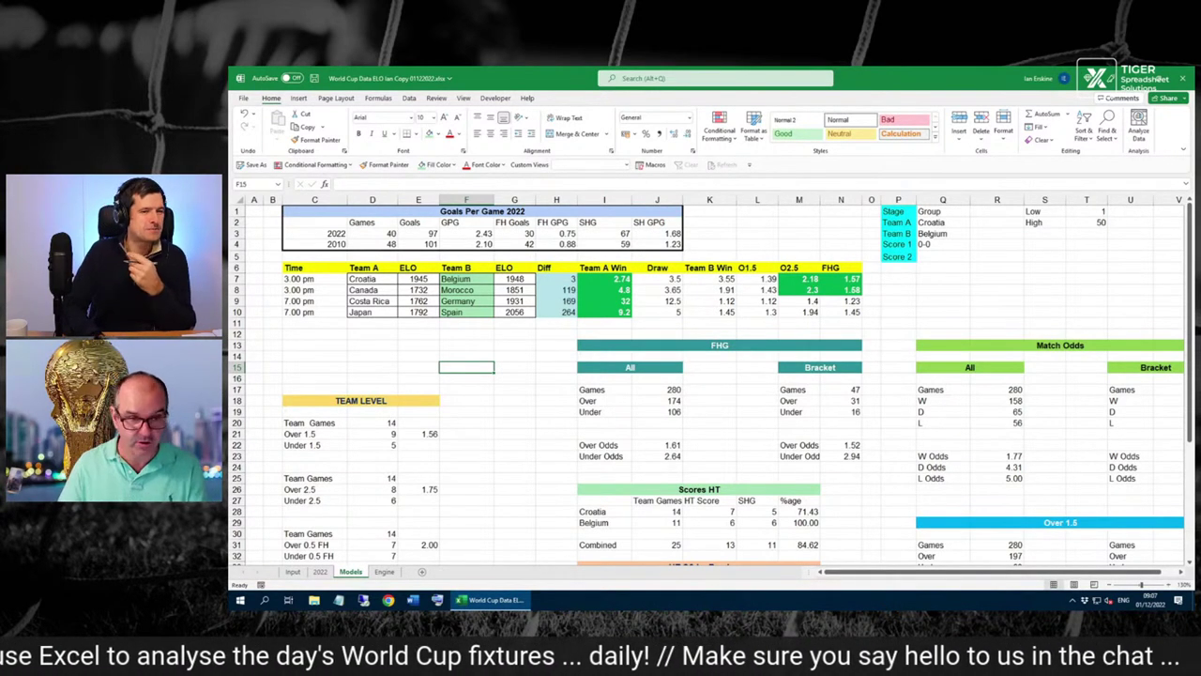
- Switch via Mission Control to the Remote Desktop session showing Google's World Cup 2022 results
key(ctrl+Up)
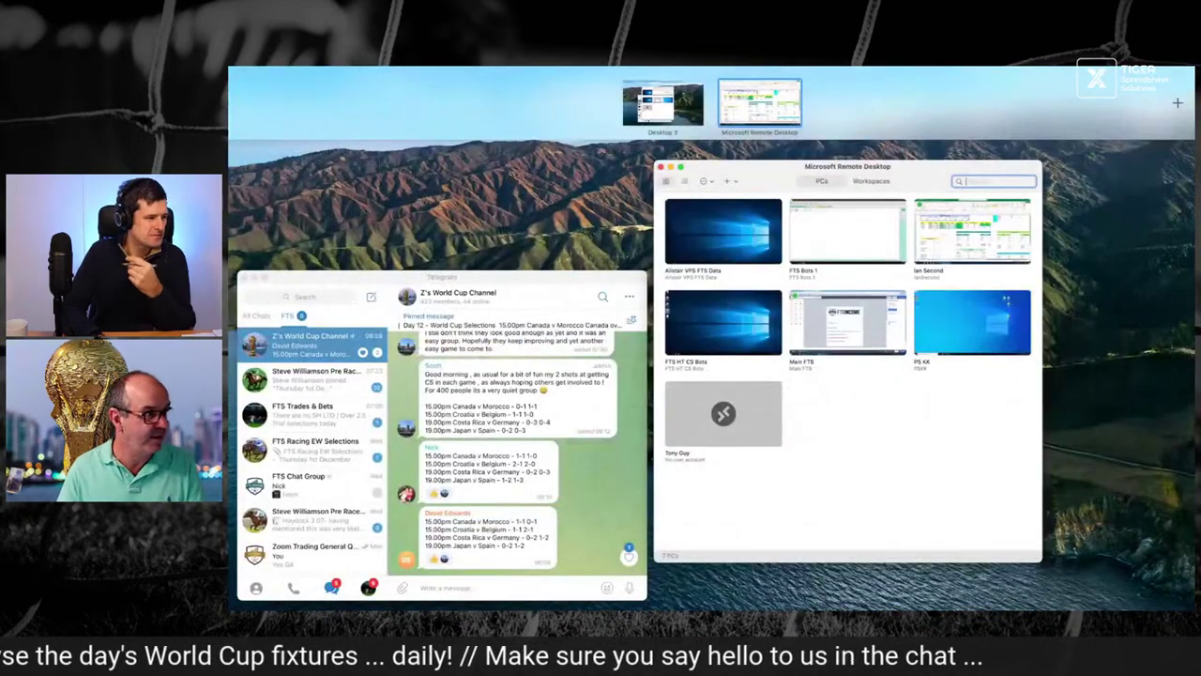
key(ctrl+Up)
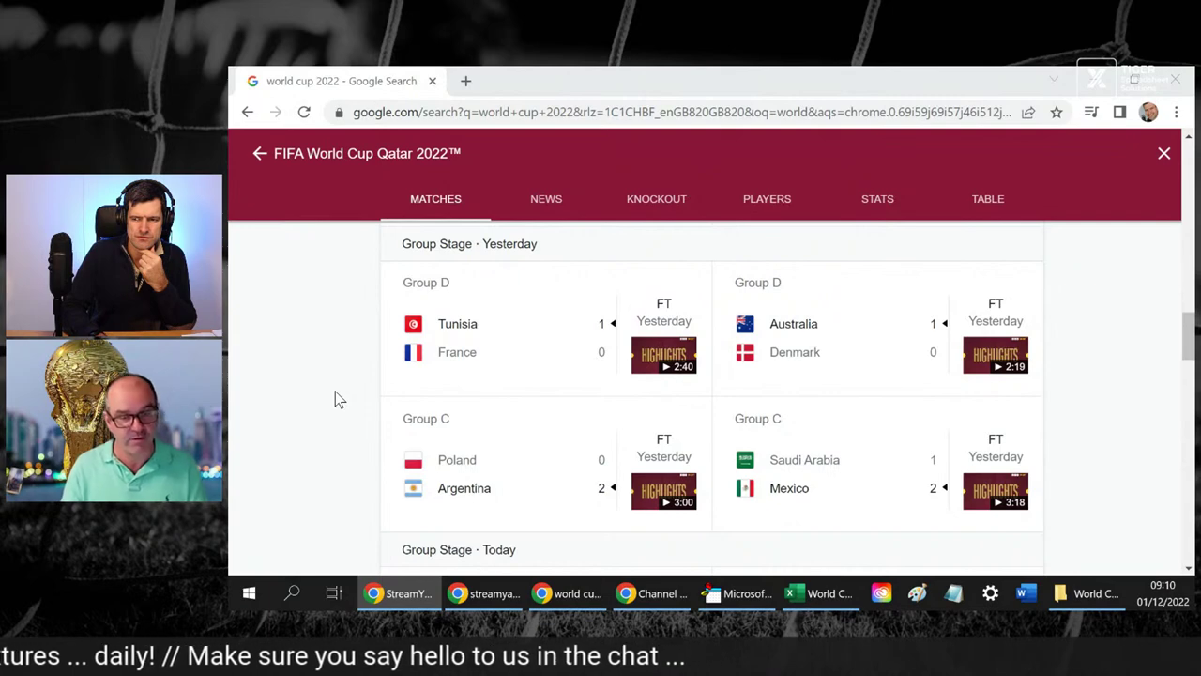
- Scroll Google's World Cup matches page down to the Group Stage · Today fixtures
scroll(335, 392, down, 1)
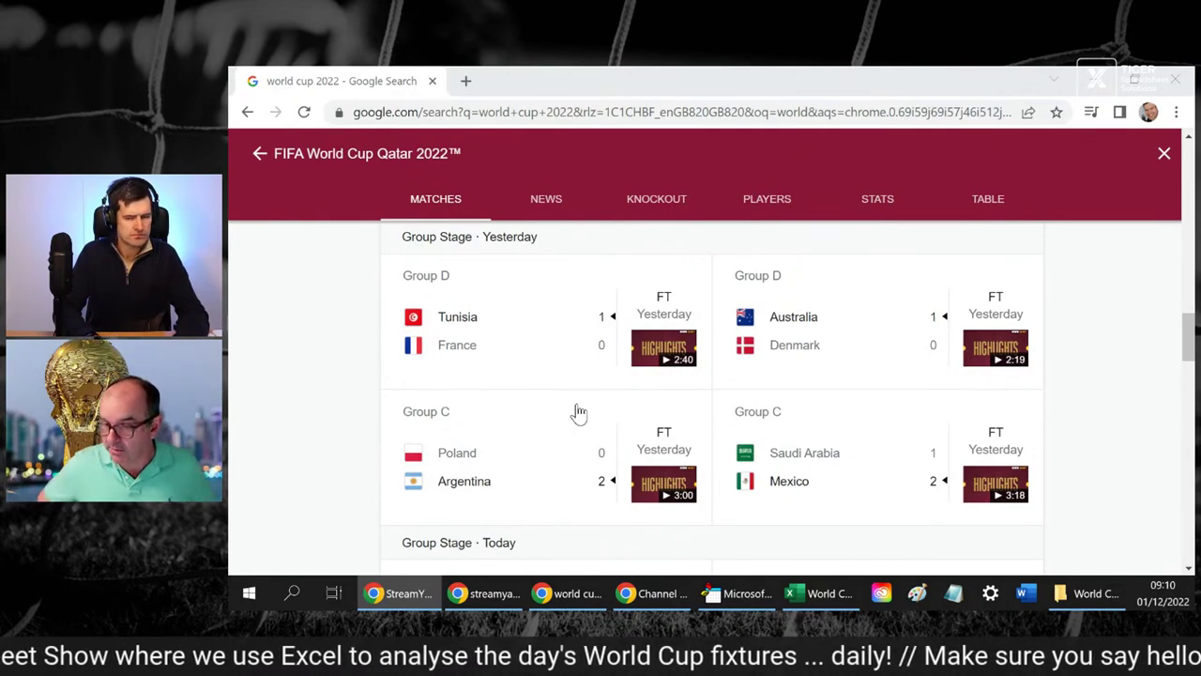
scroll(419, 464, down, 3)
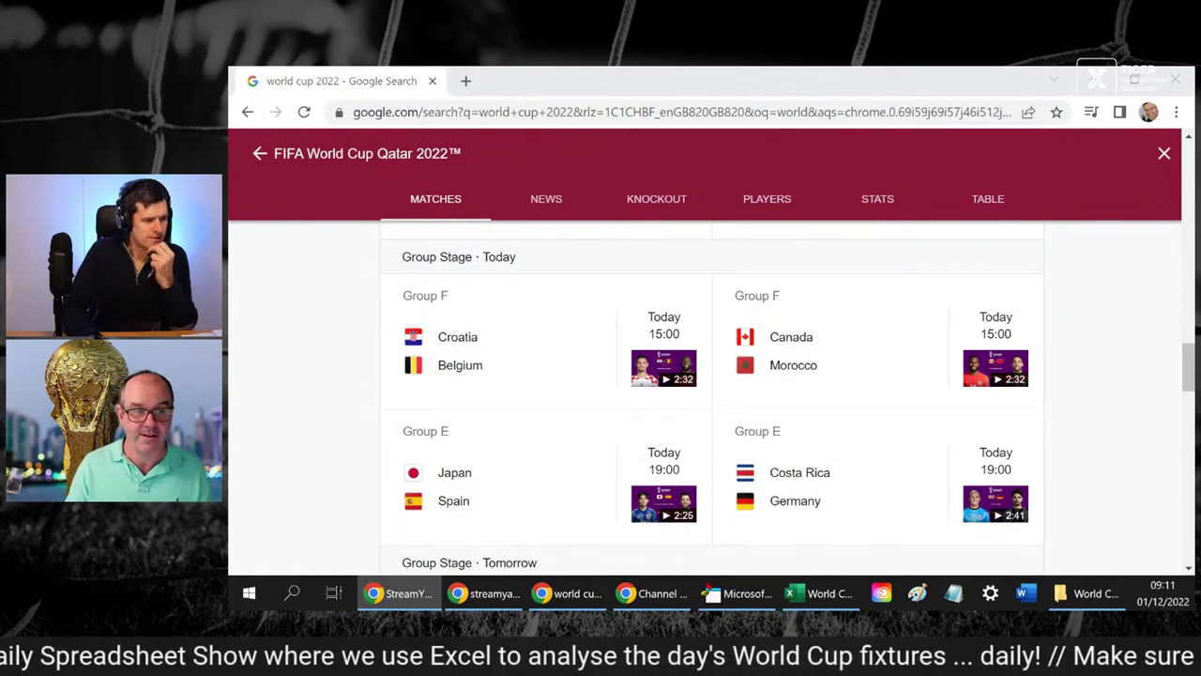
- Select I60 in the After Show #12 workbook's odds table, then open Late Goal Chart.png
key(alt+Tab)
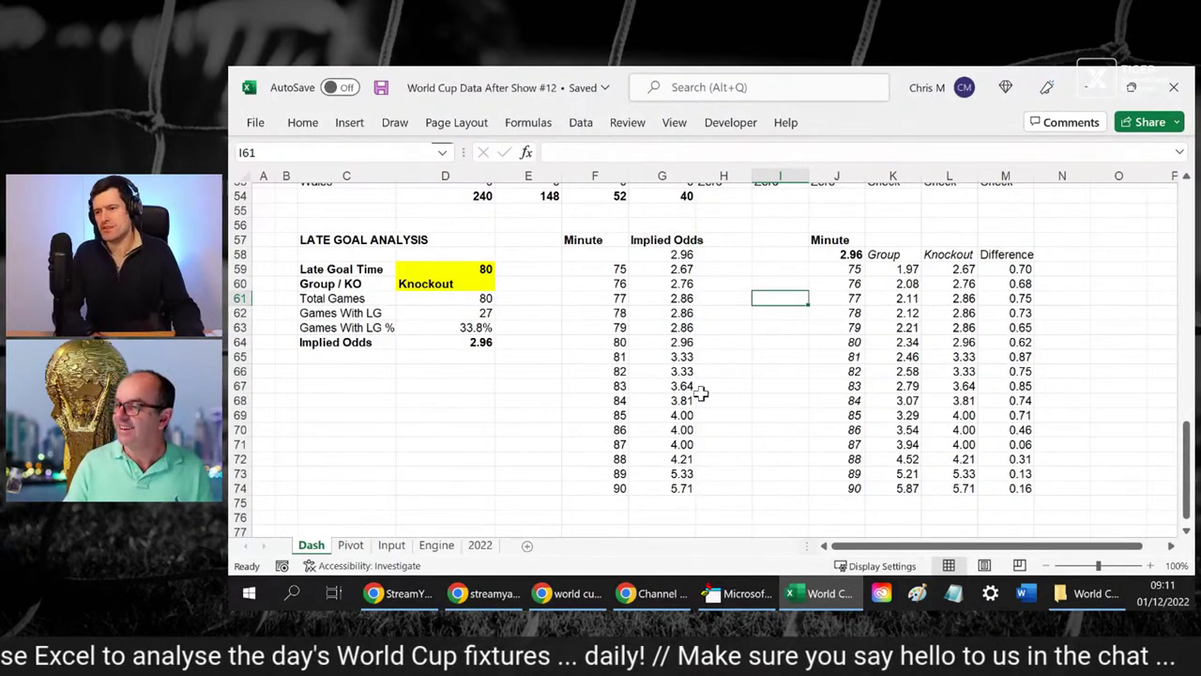
click(803, 281)
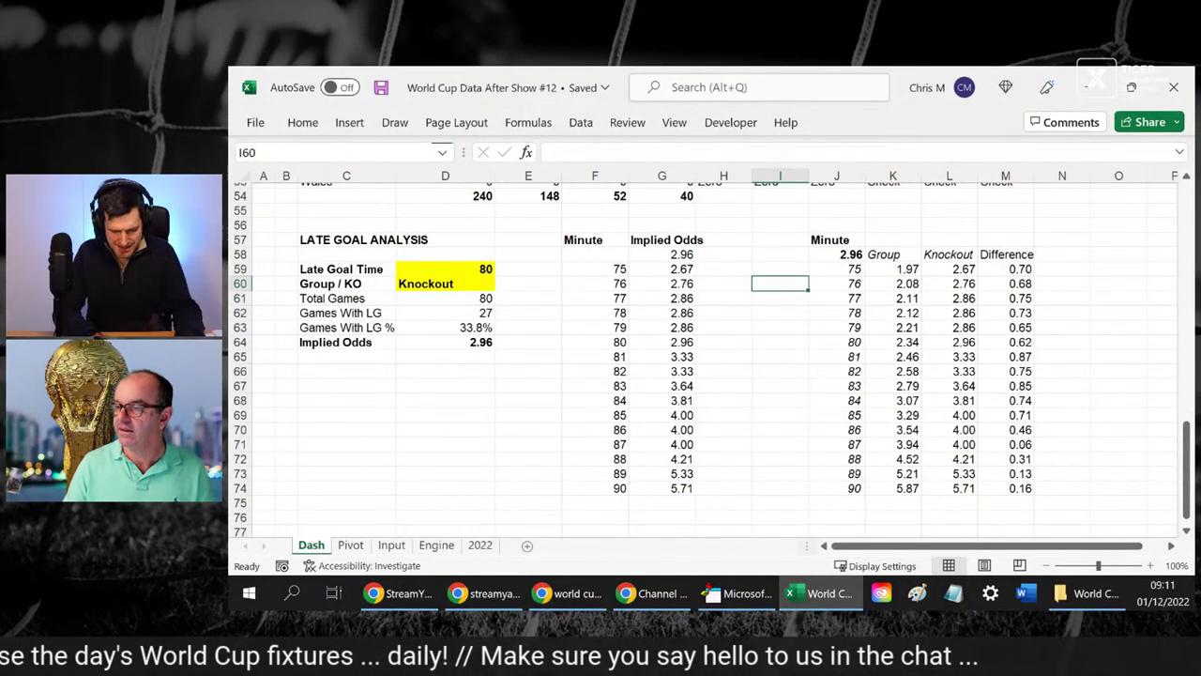
key(alt+Tab)
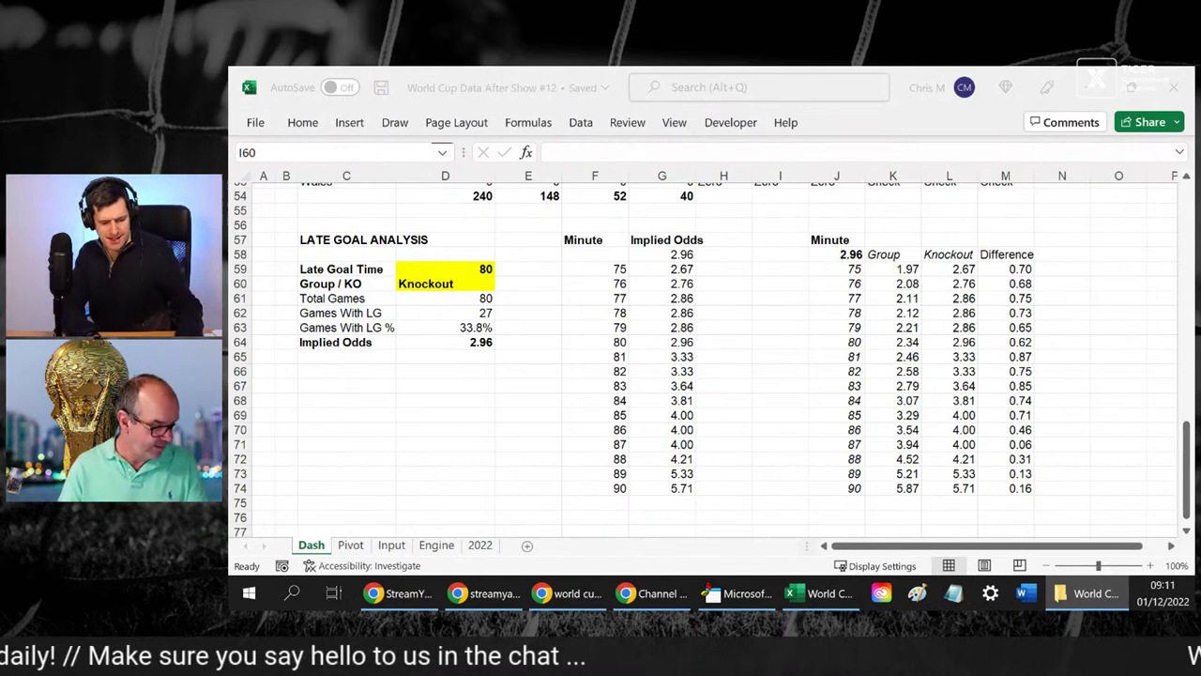
key(Return)
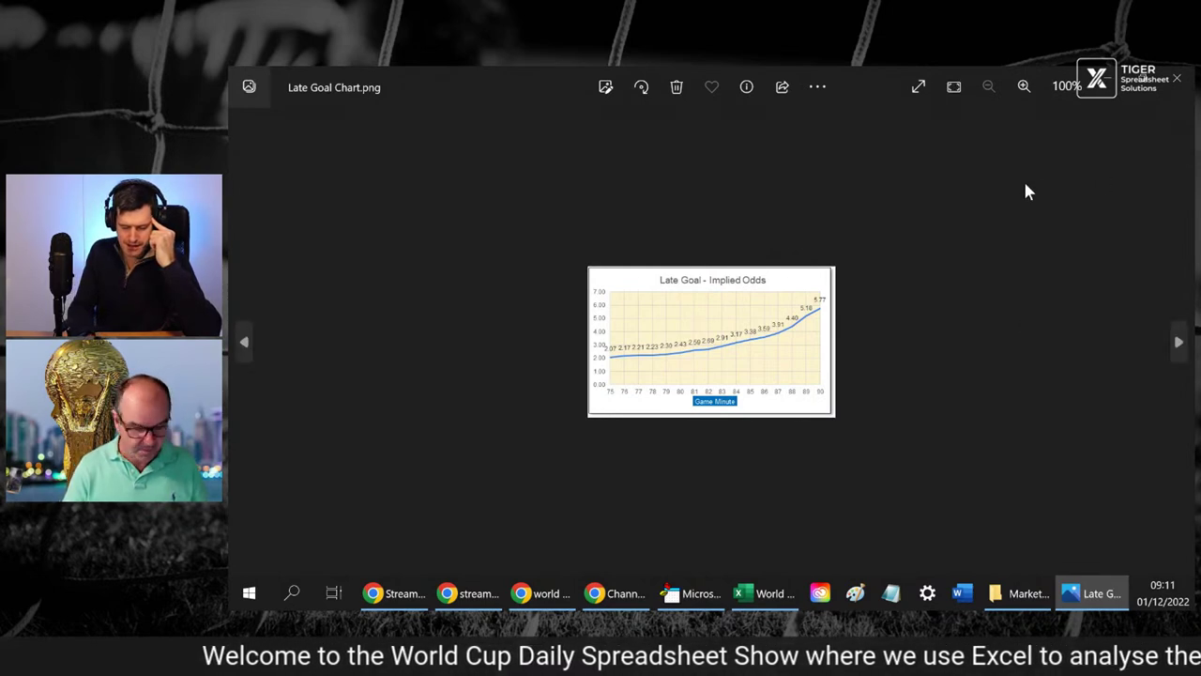
- Zoom the Late Goal - Implied Odds chart to 235%, then minimise Photos
scroll(1028, 192, up, 4)
scroll(1026, 188, up, 2)
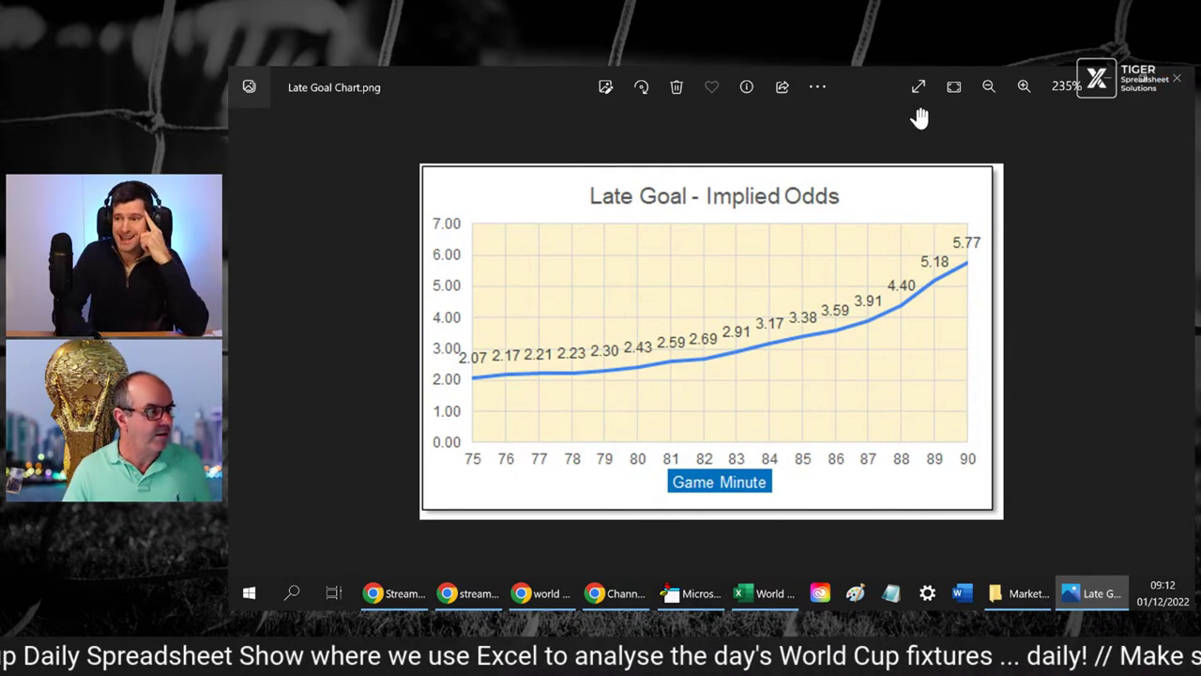
click(1116, 85)
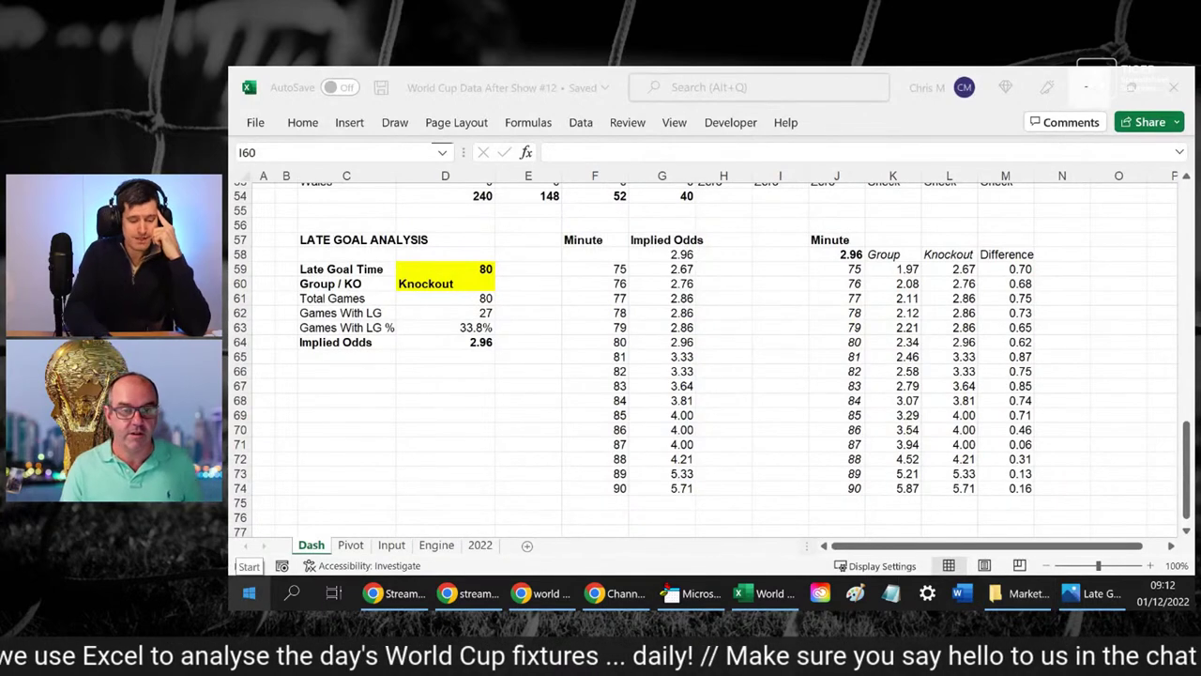
- Minimise Excel, scroll Chrome's fixtures list, then return to the ELO workbook's Models sheet
click(1087, 86)
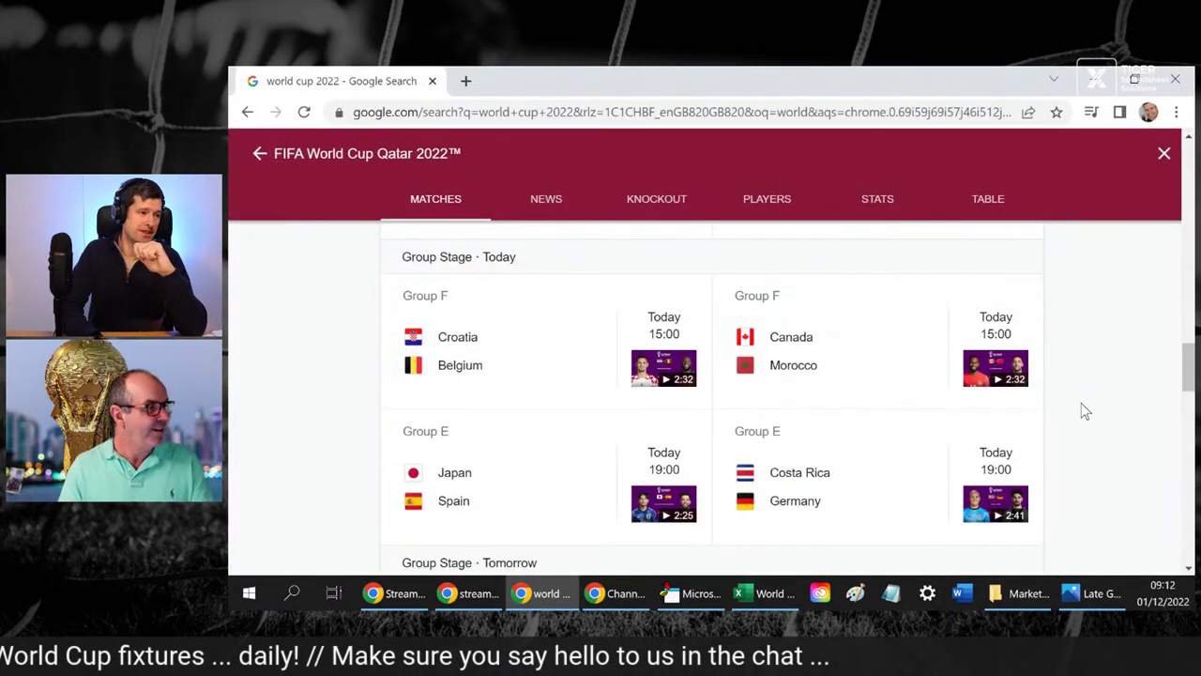
scroll(1082, 410, down, 1)
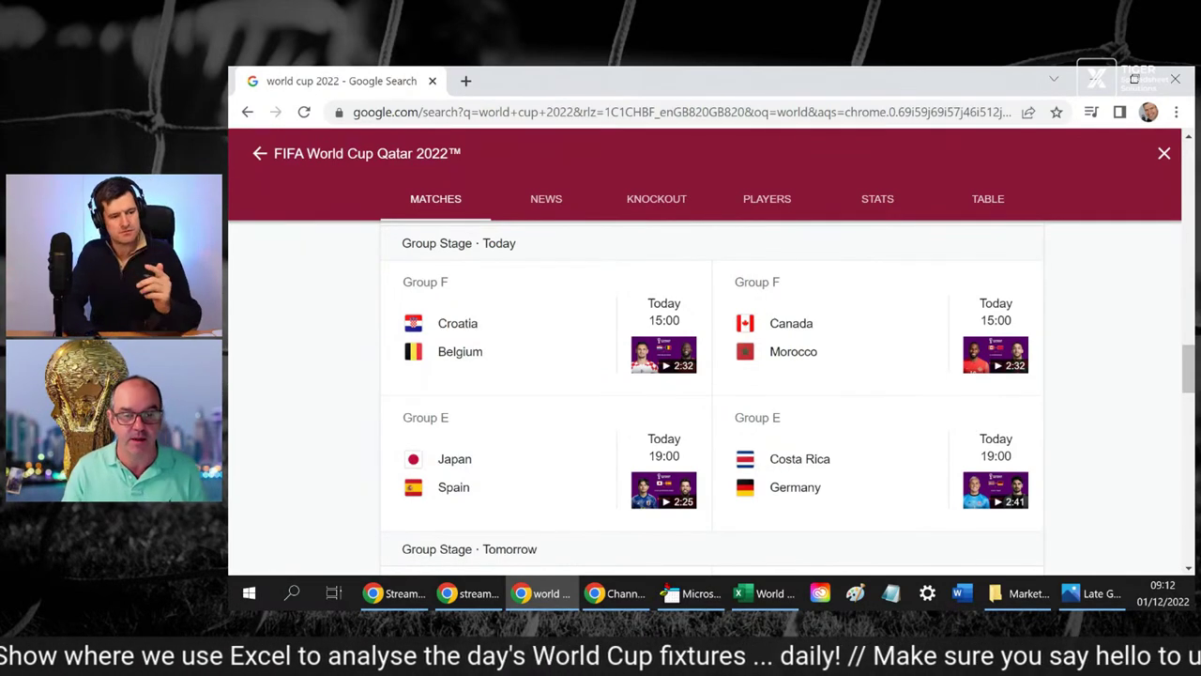
click(394, 593)
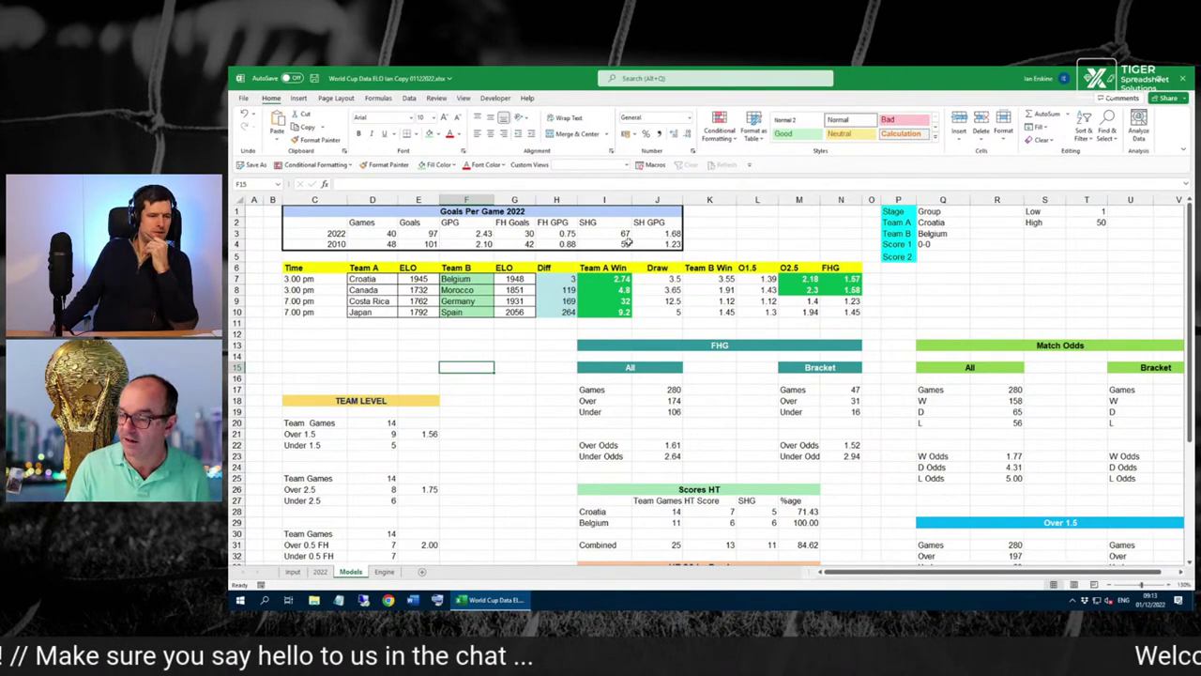
- Pick 2018 from cell C4's comparison-year dropdown, after briefly trying 2014
click(346, 245)
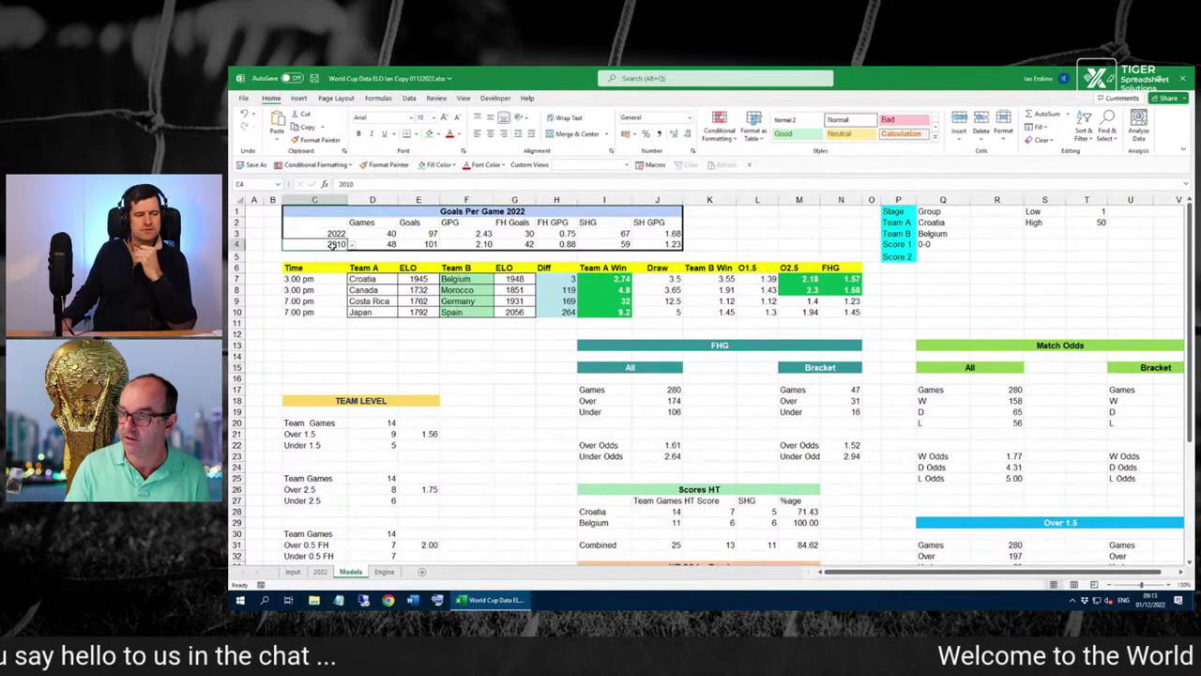
click(352, 245)
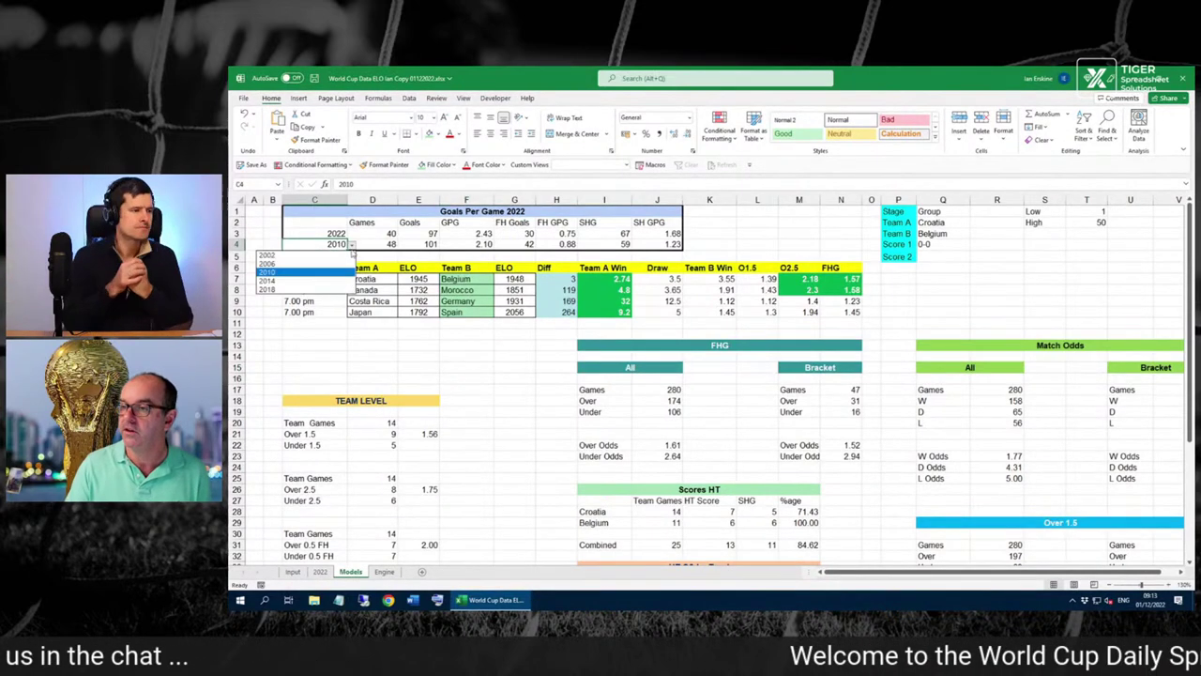
click(313, 282)
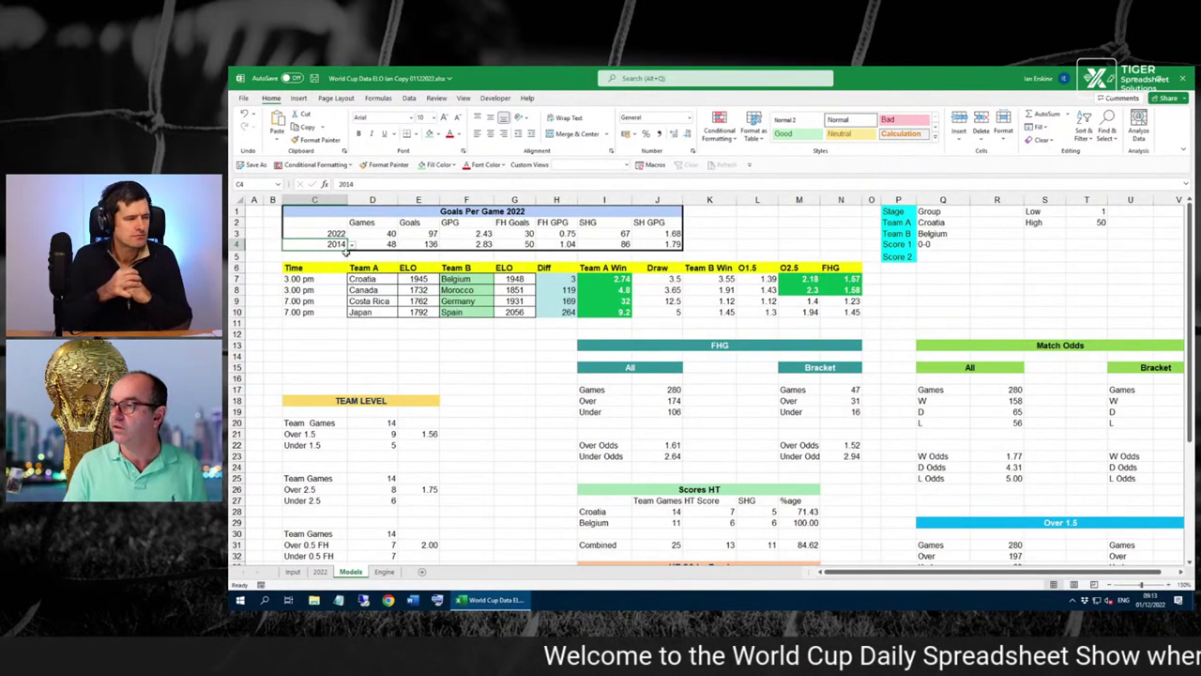
click(352, 245)
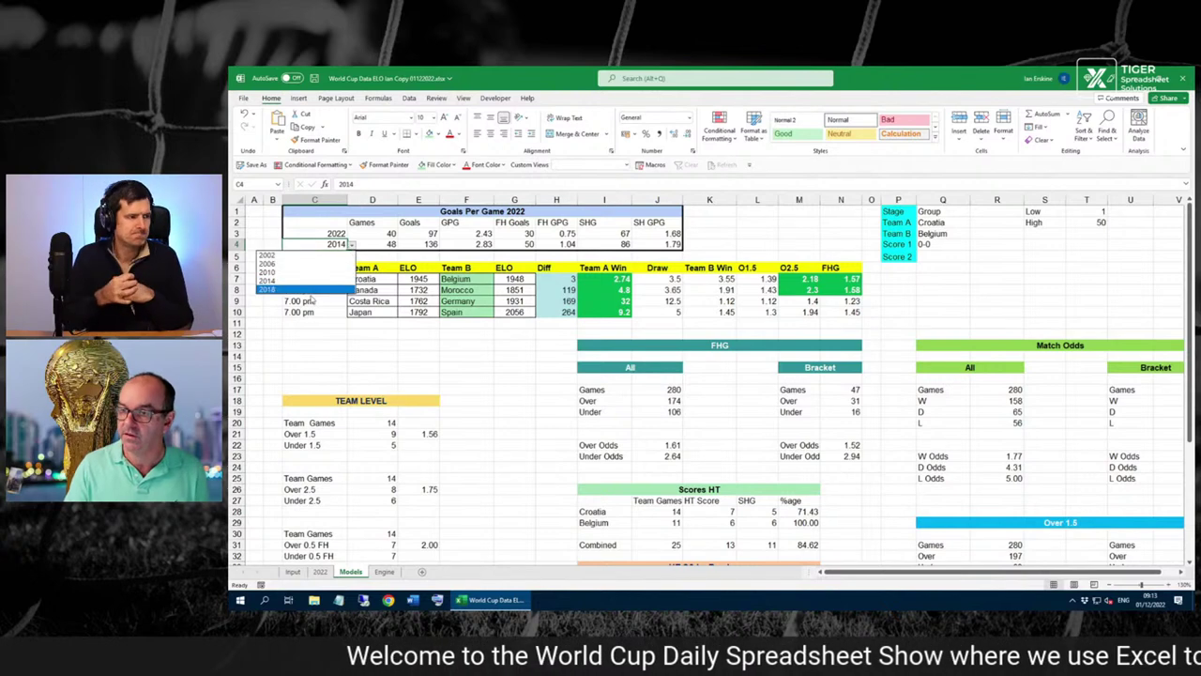
key(Escape)
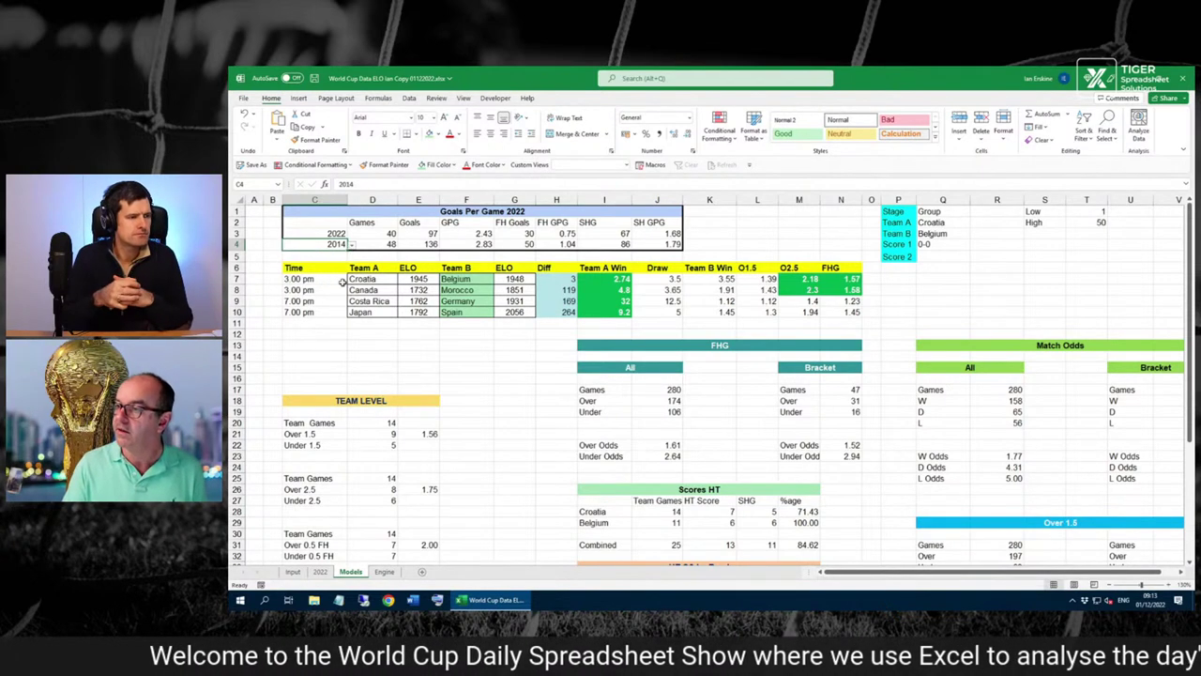
click(352, 245)
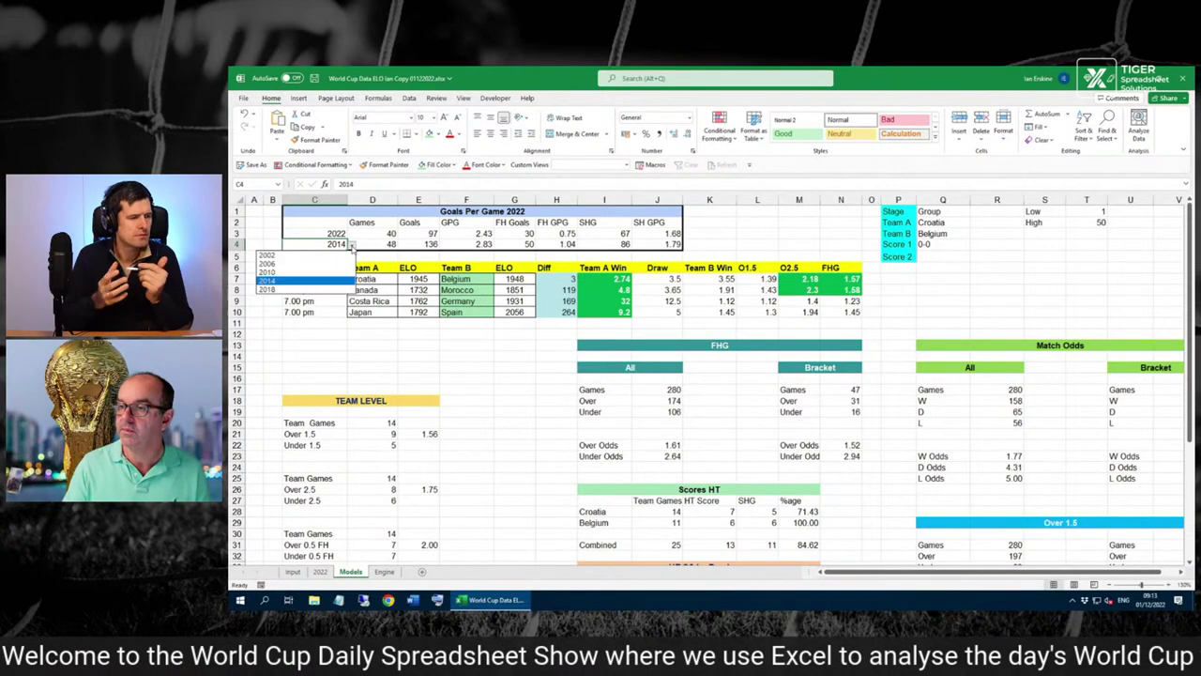
click(305, 290)
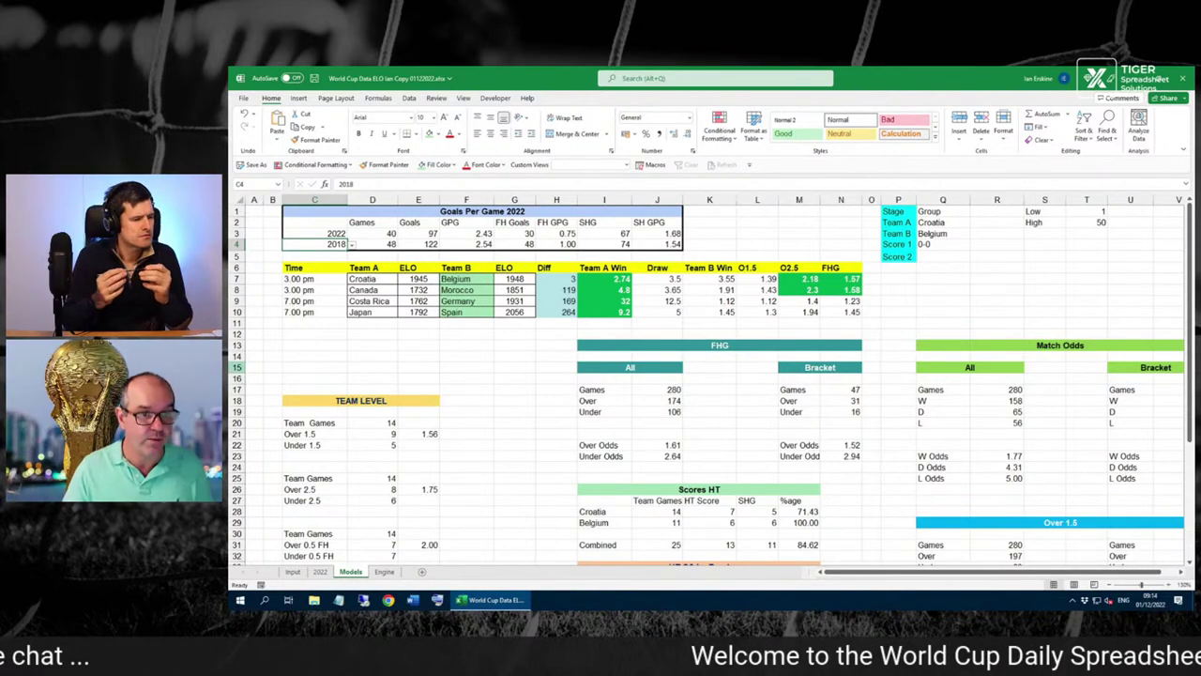
key(ctrl+Up)
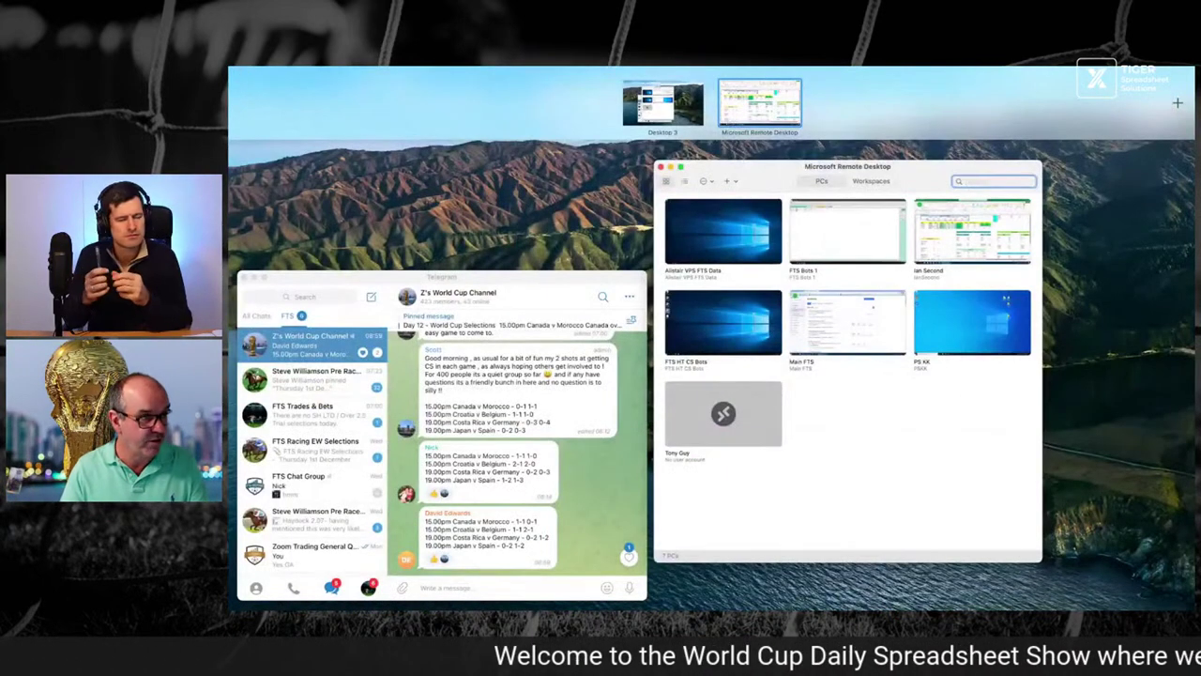
key(ctrl+Up)
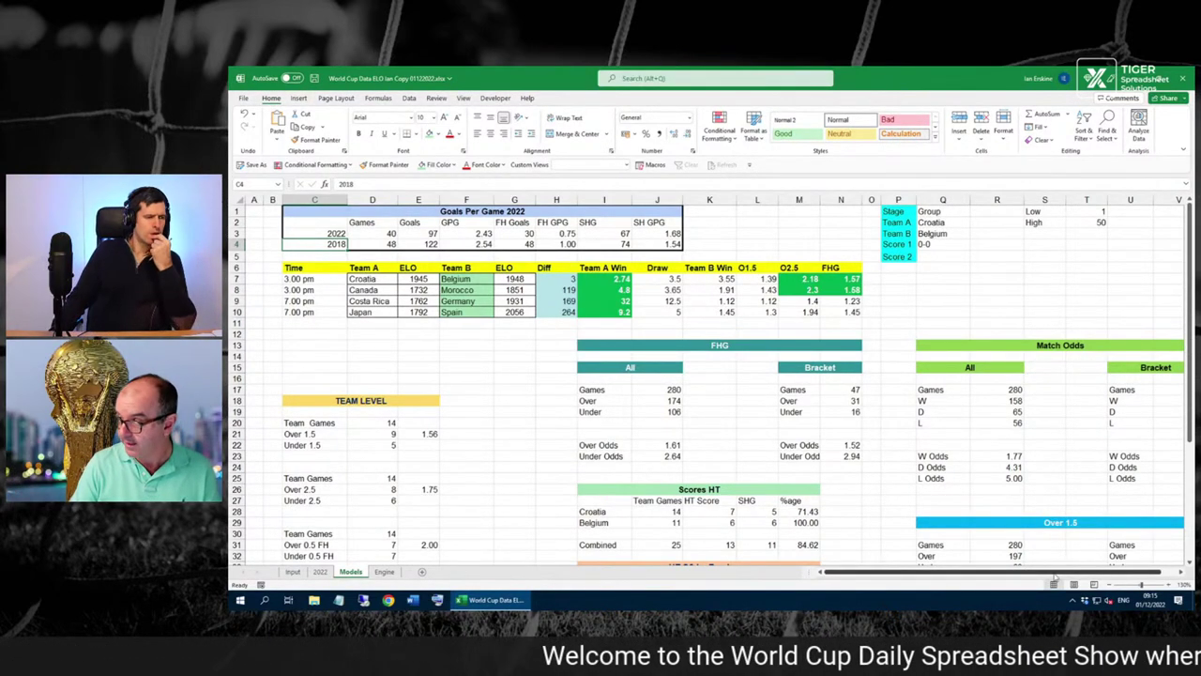
scroll(1070, 563, right, 1)
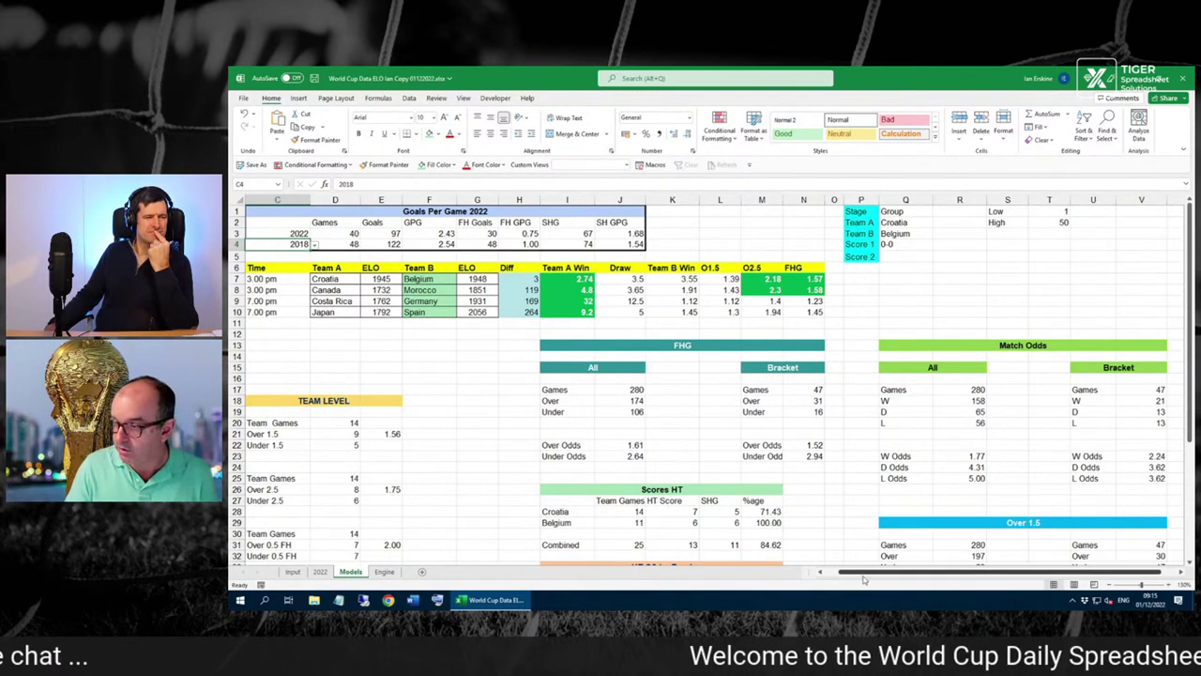
drag(864, 578, 829, 577)
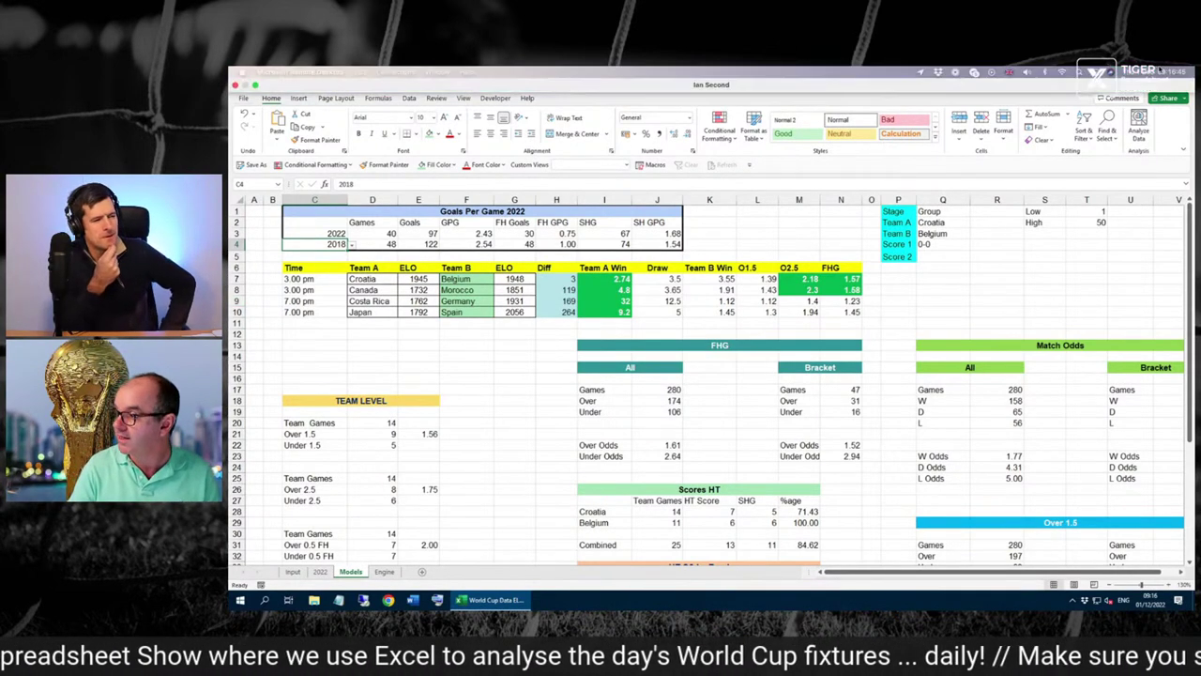
- Enter 101 in T1 and 150 in T2 as the bracket bounds
click(1086, 210)
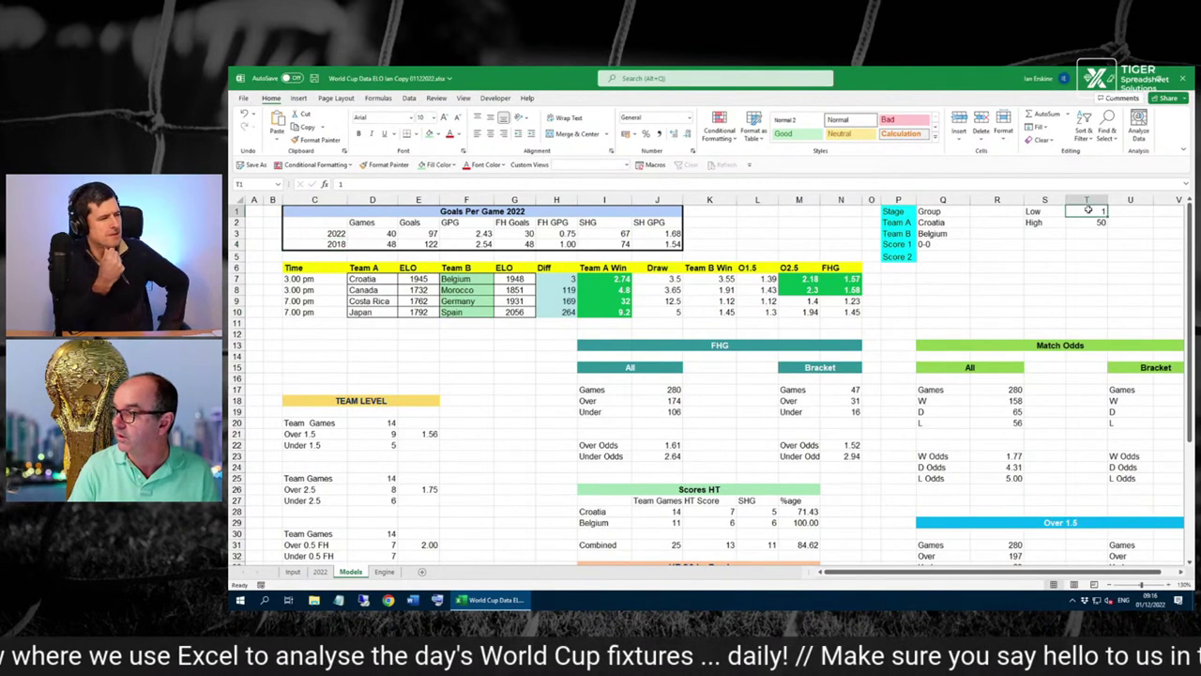
text(101)
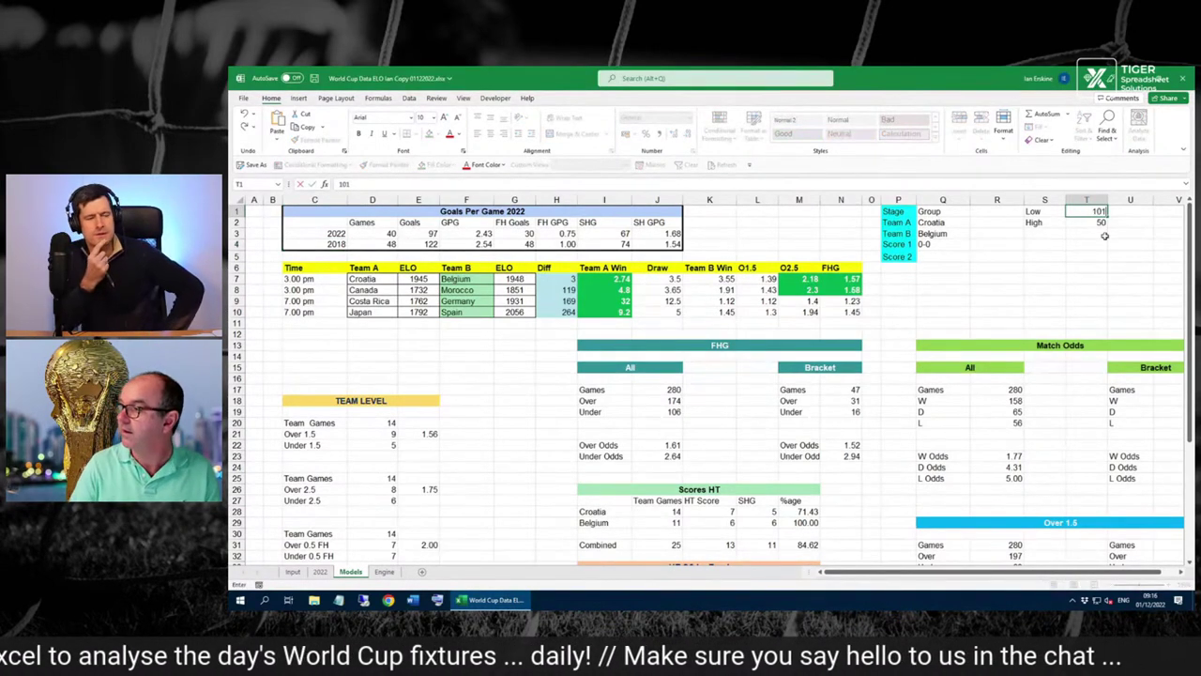
click(1081, 223)
text(150)
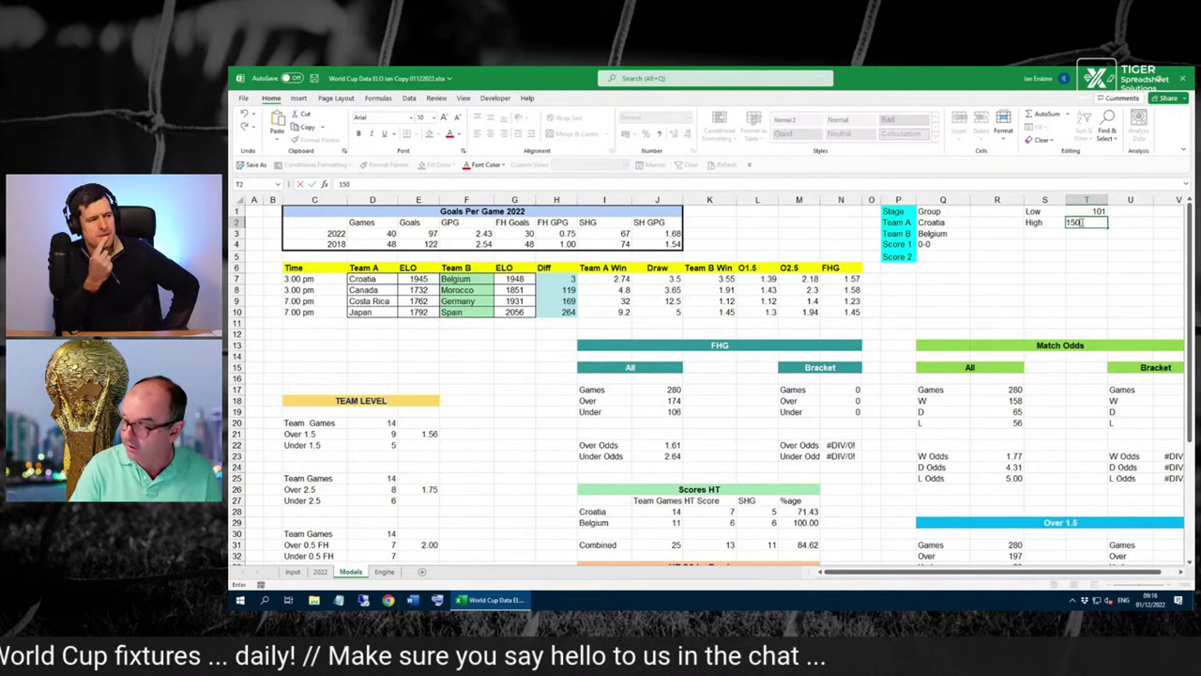
key(Return)
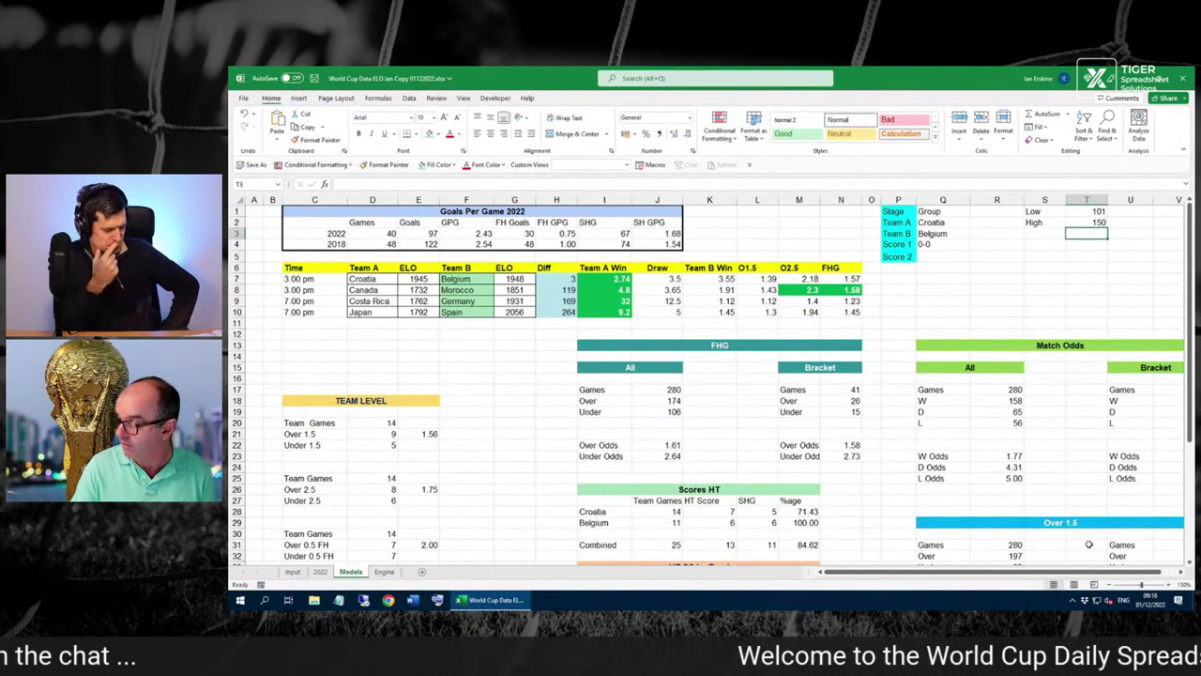
scroll(1089, 544, down, 4)
scroll(1089, 544, down, 4)
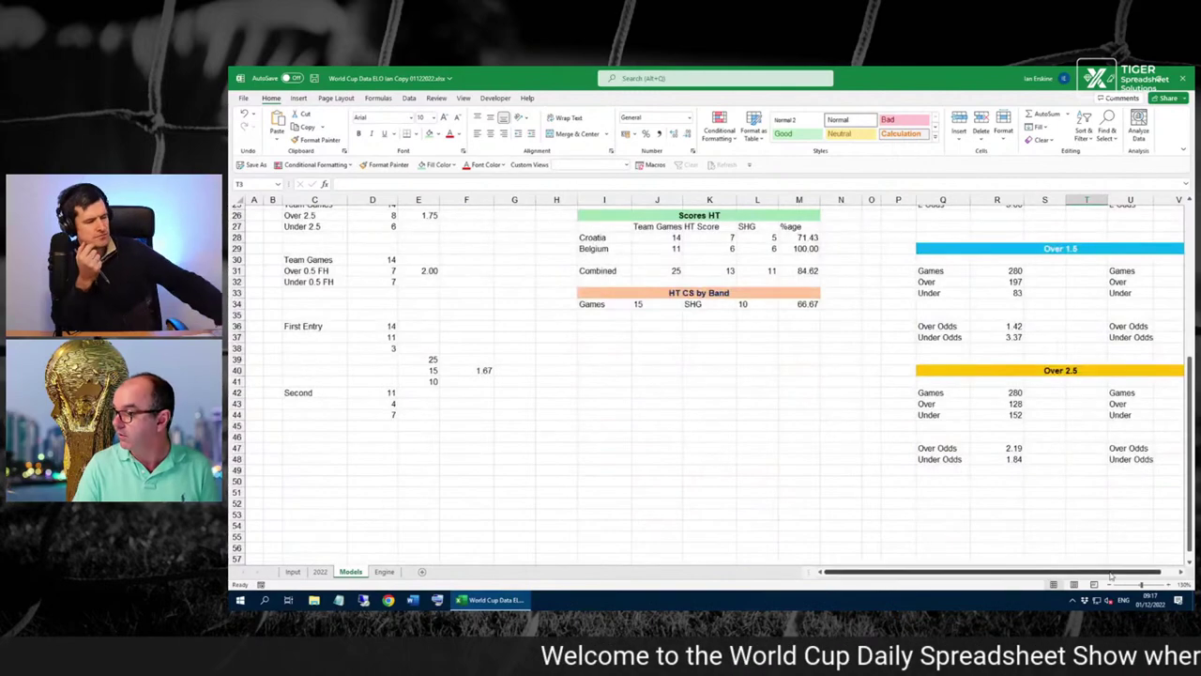
scroll(1112, 559, right, 1)
scroll(1135, 533, up, 8)
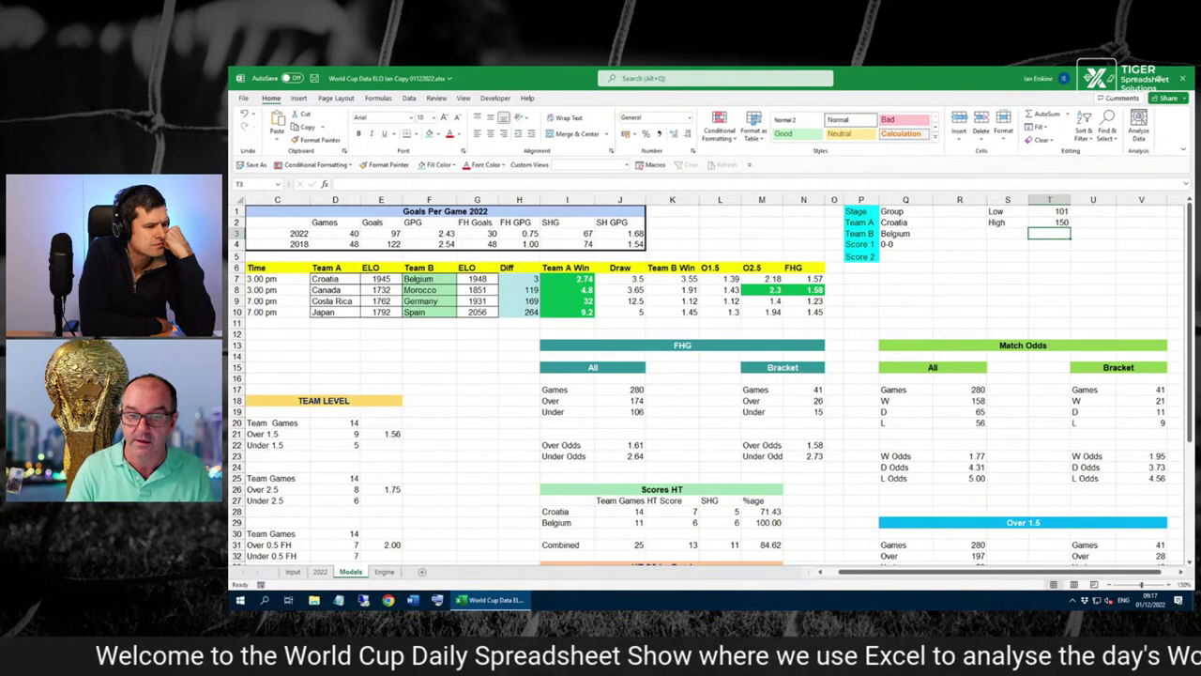
click(430, 301)
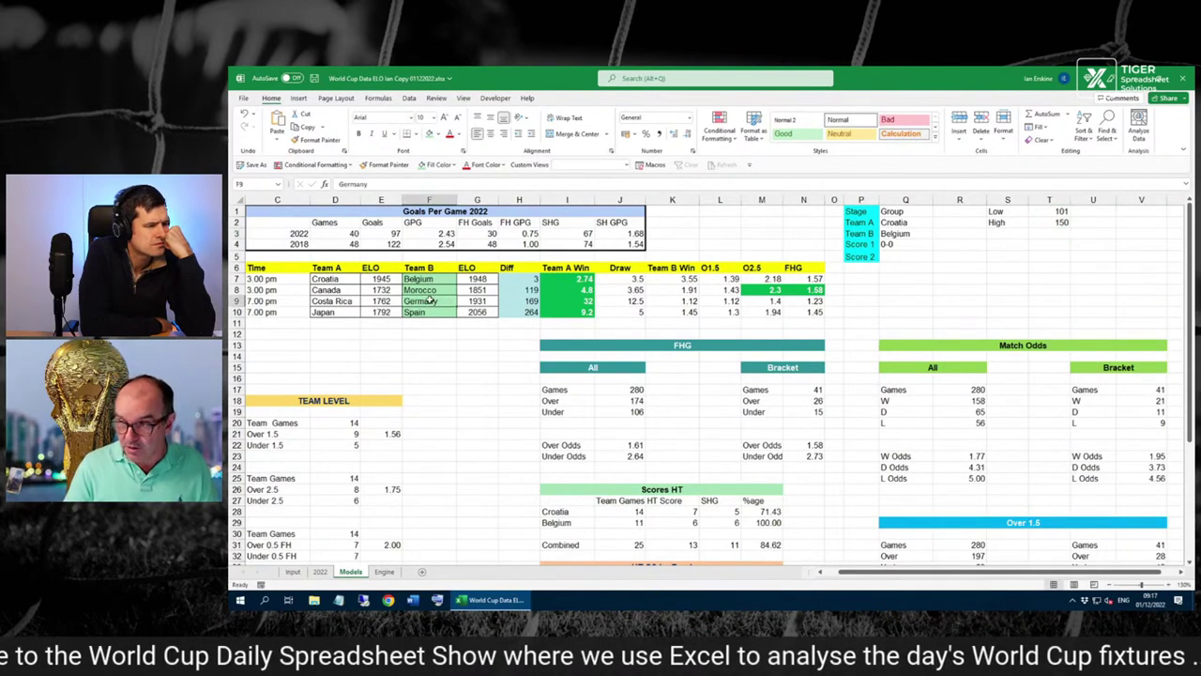
click(727, 300)
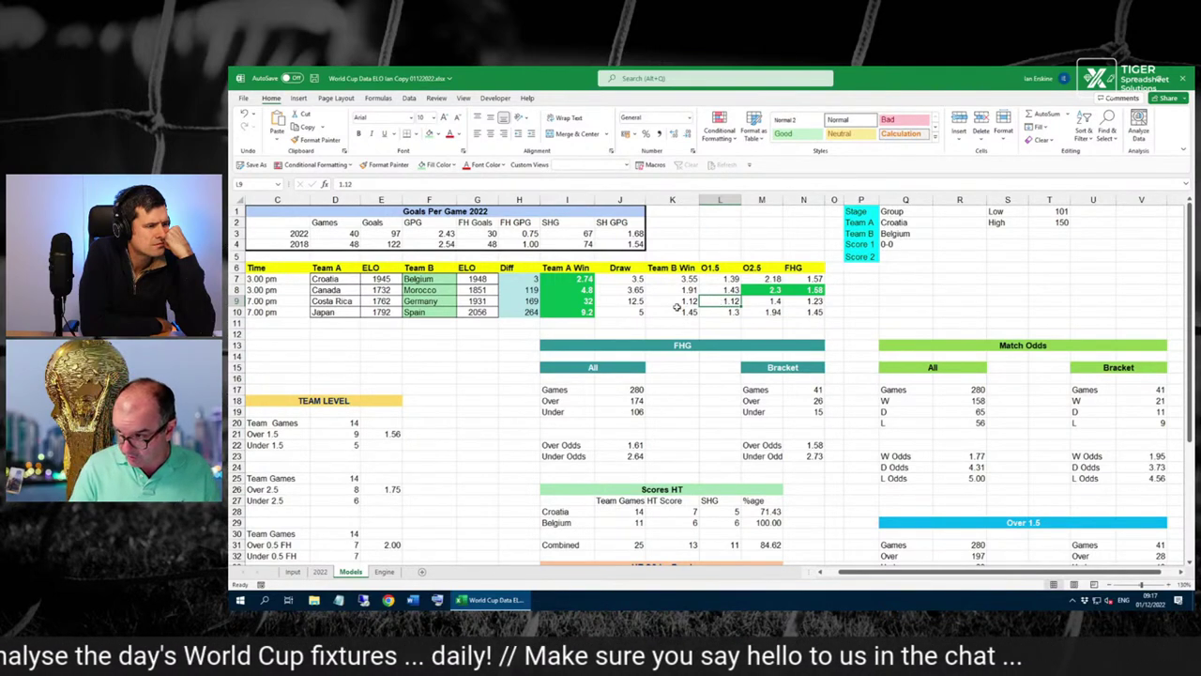
click(673, 303)
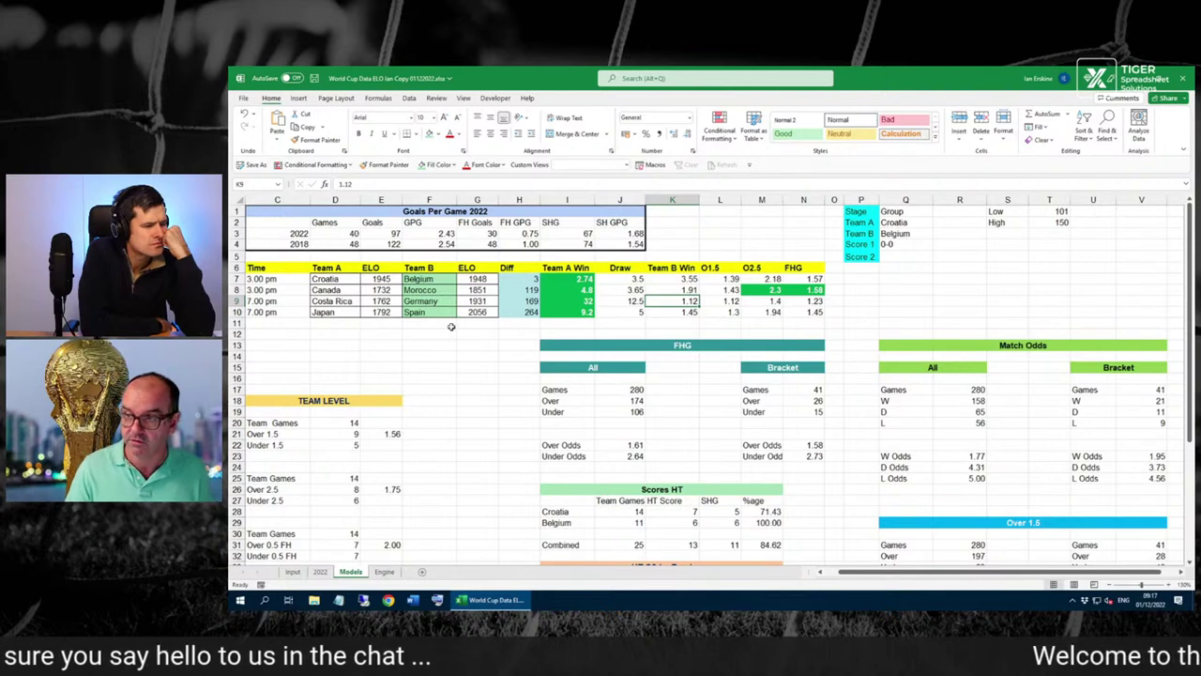
click(333, 312)
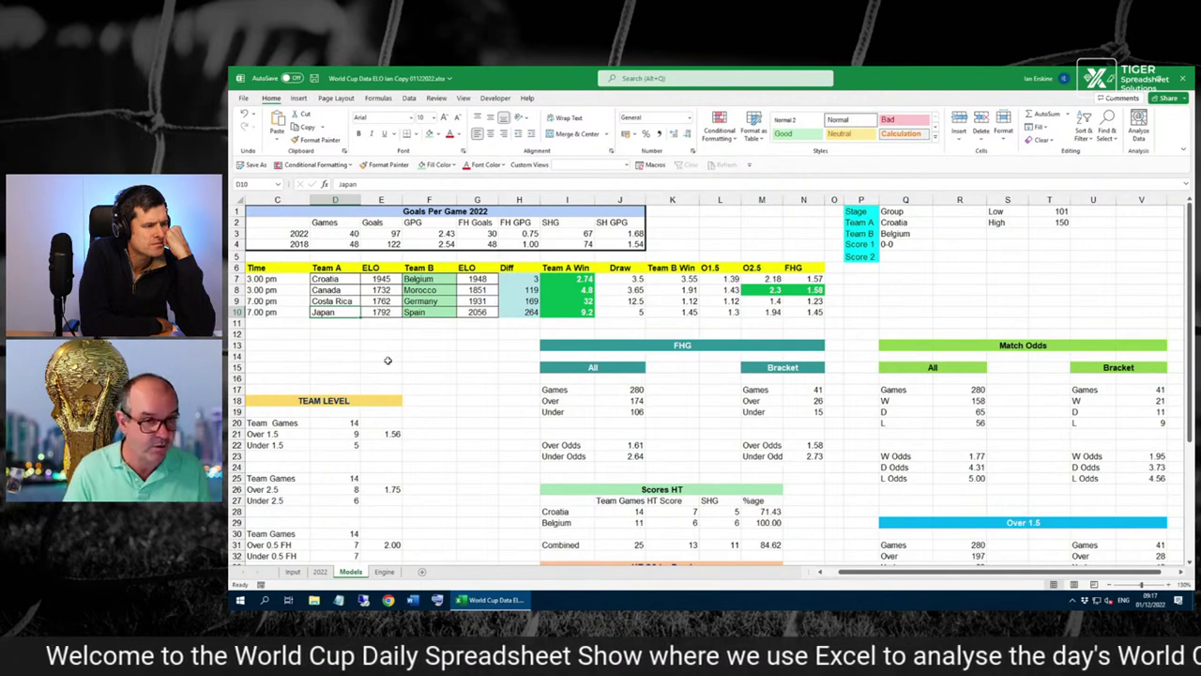
click(445, 305)
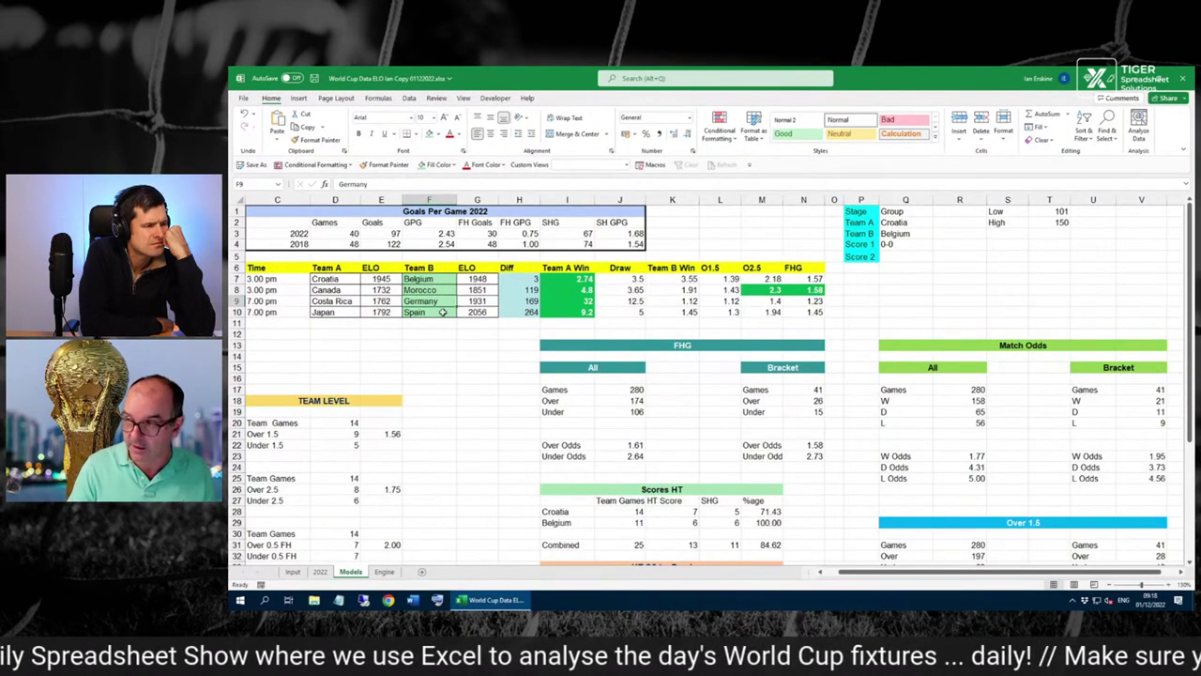
click(442, 313)
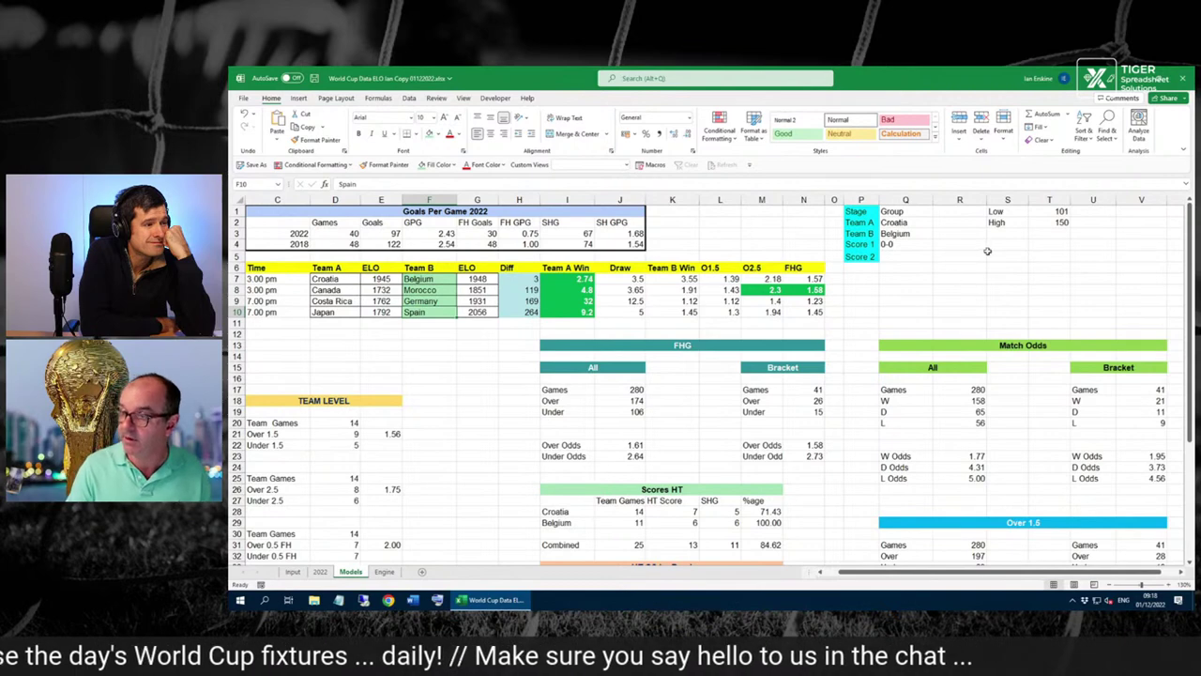
- Set bracket bounds to 151 and 200, then check Costa Rica v Germany's over 2.5 and FHG odds
click(1060, 211)
text(151)
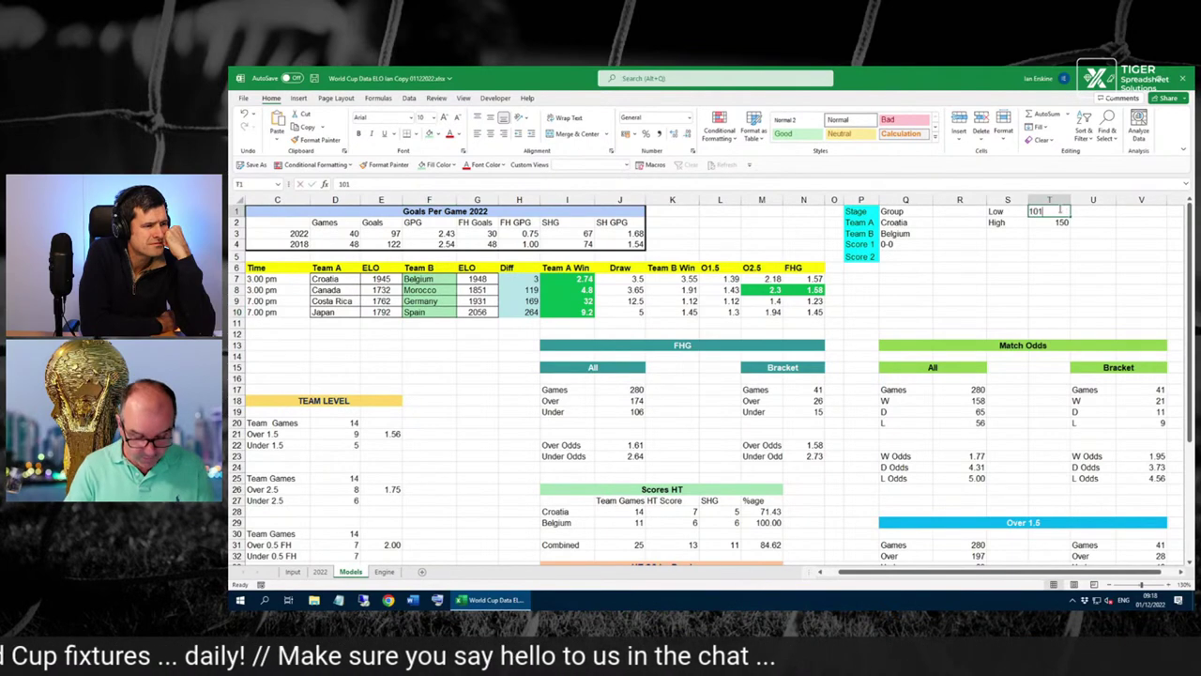
click(1058, 222)
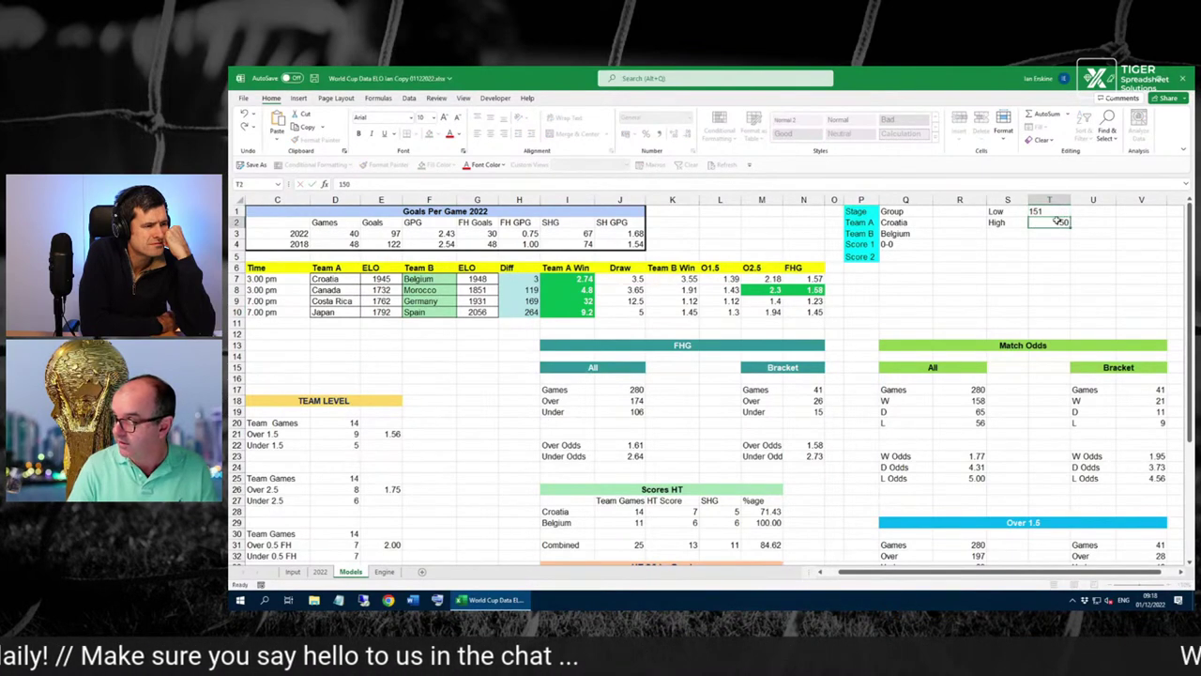
text(1)
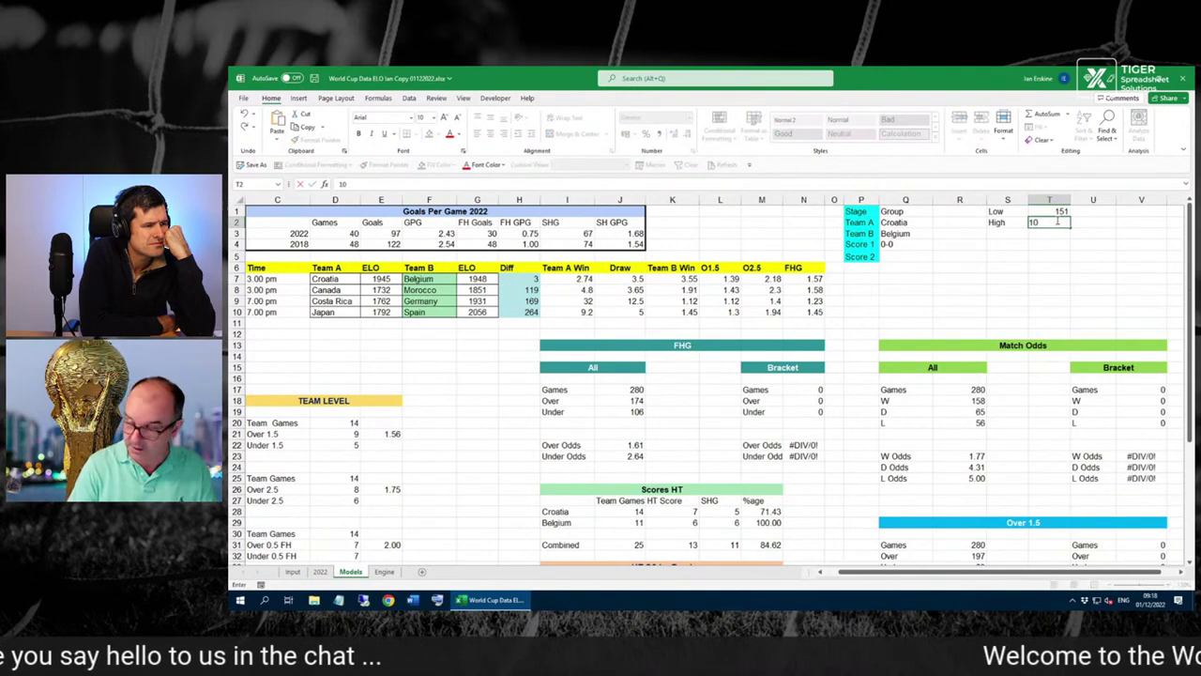
key(BackSpace)
text(200)
key(Return)
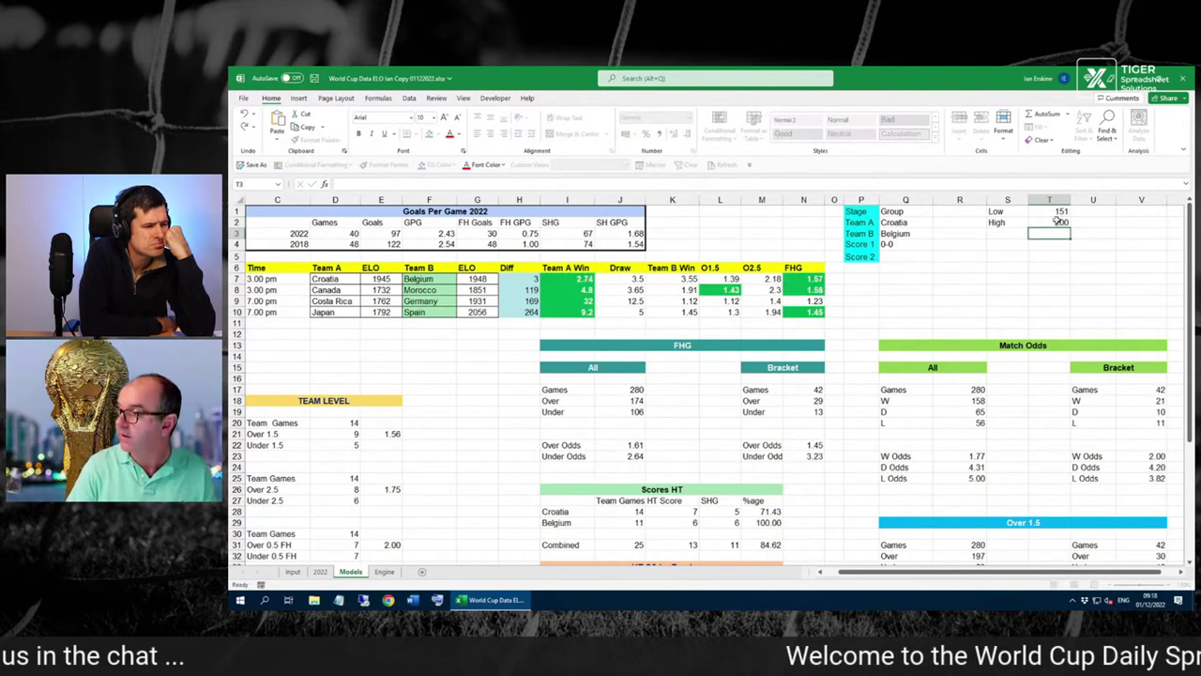
click(766, 299)
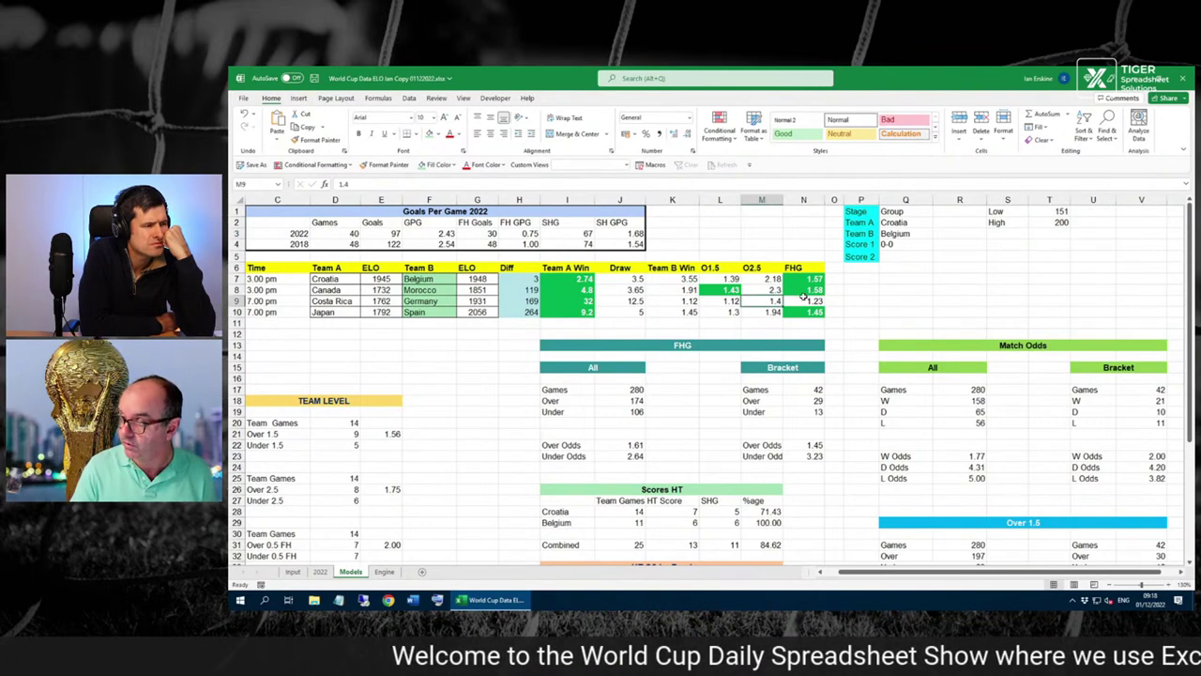
click(804, 298)
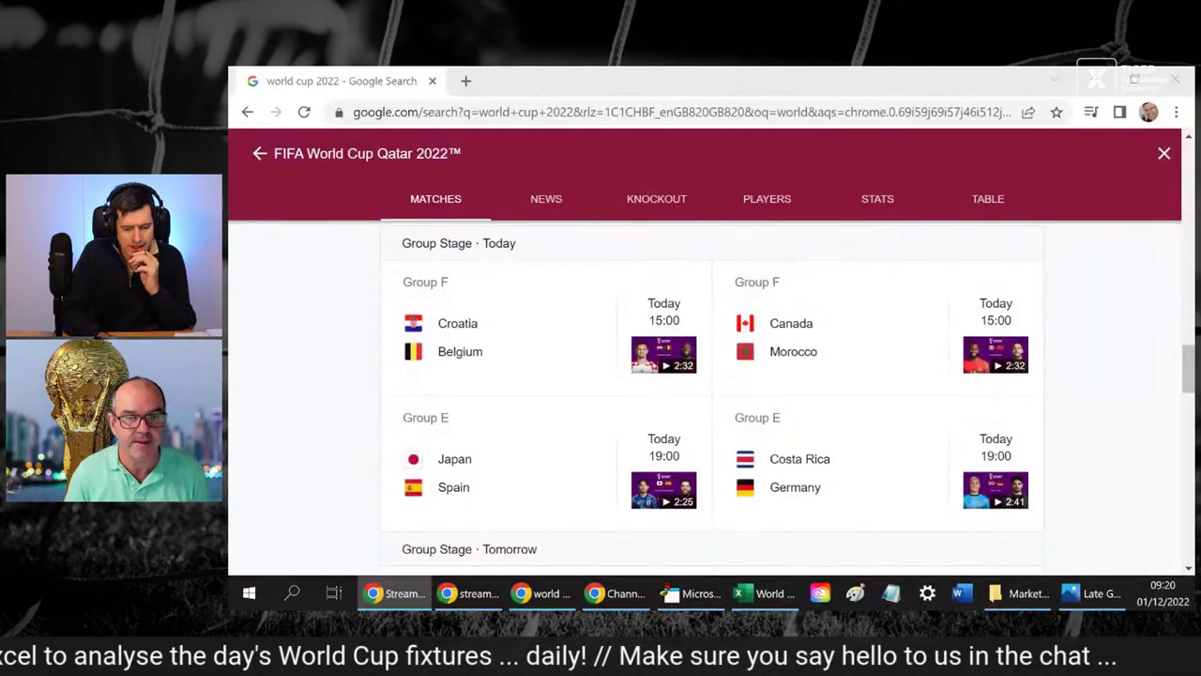
- Return to Excel and select minute 81's implied odds in cell G65
key(alt+Tab)
click(666, 356)
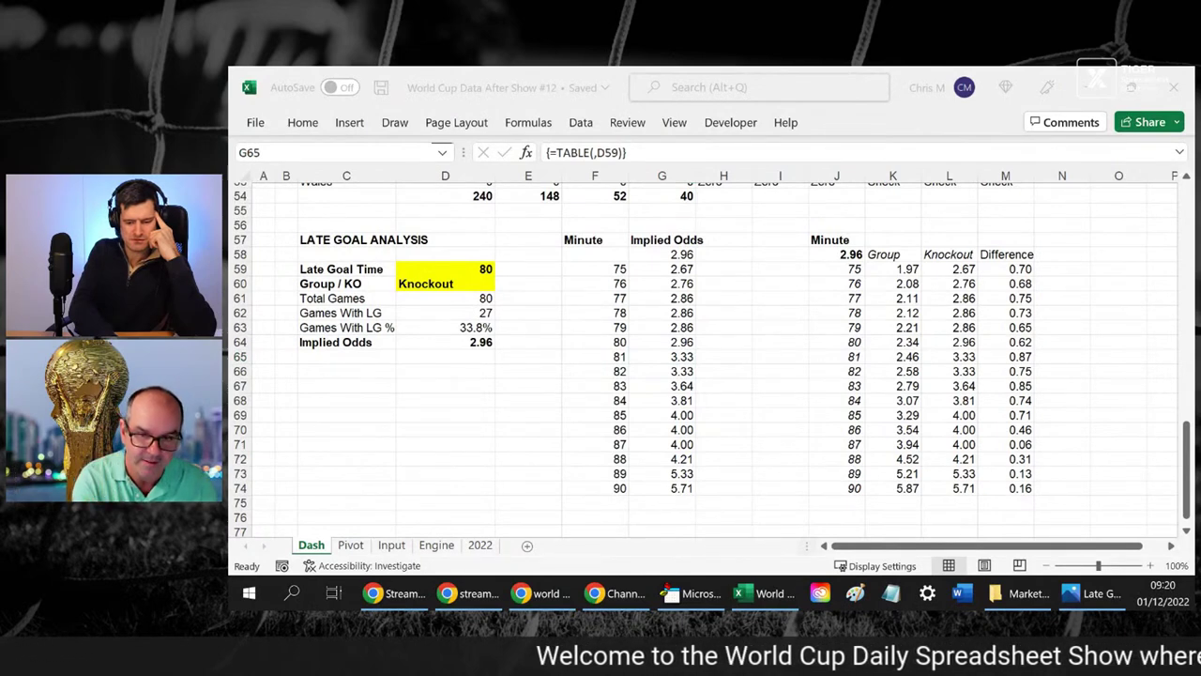
key(alt+Tab)
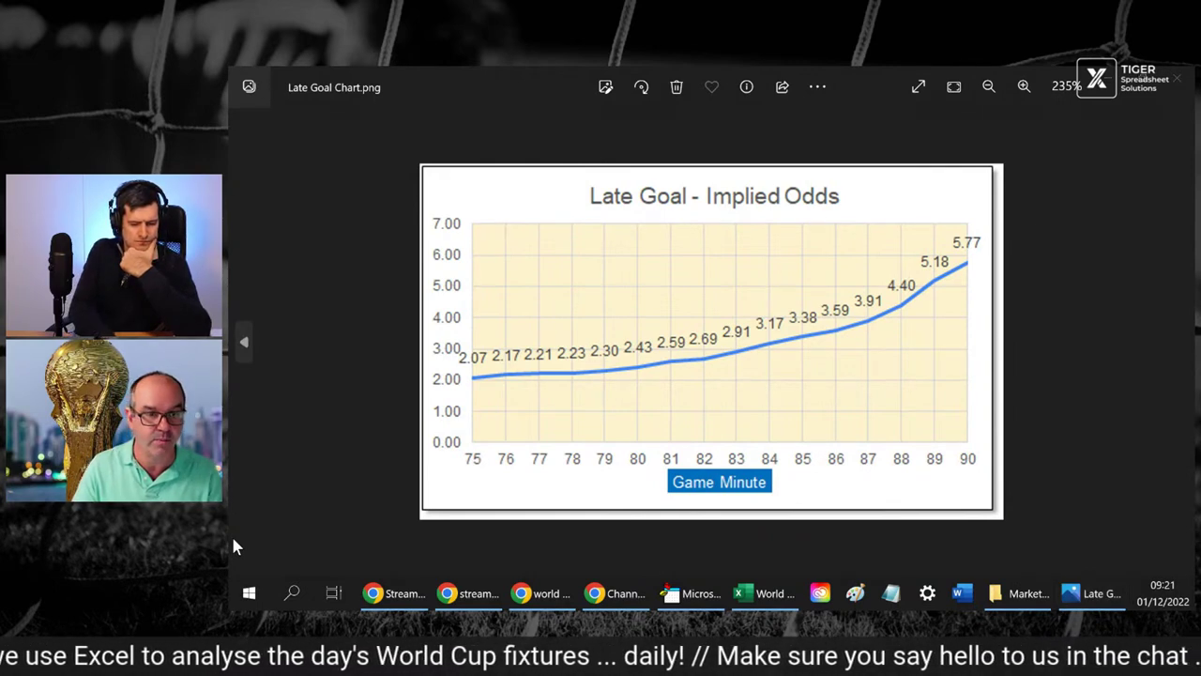
key(alt+Tab)
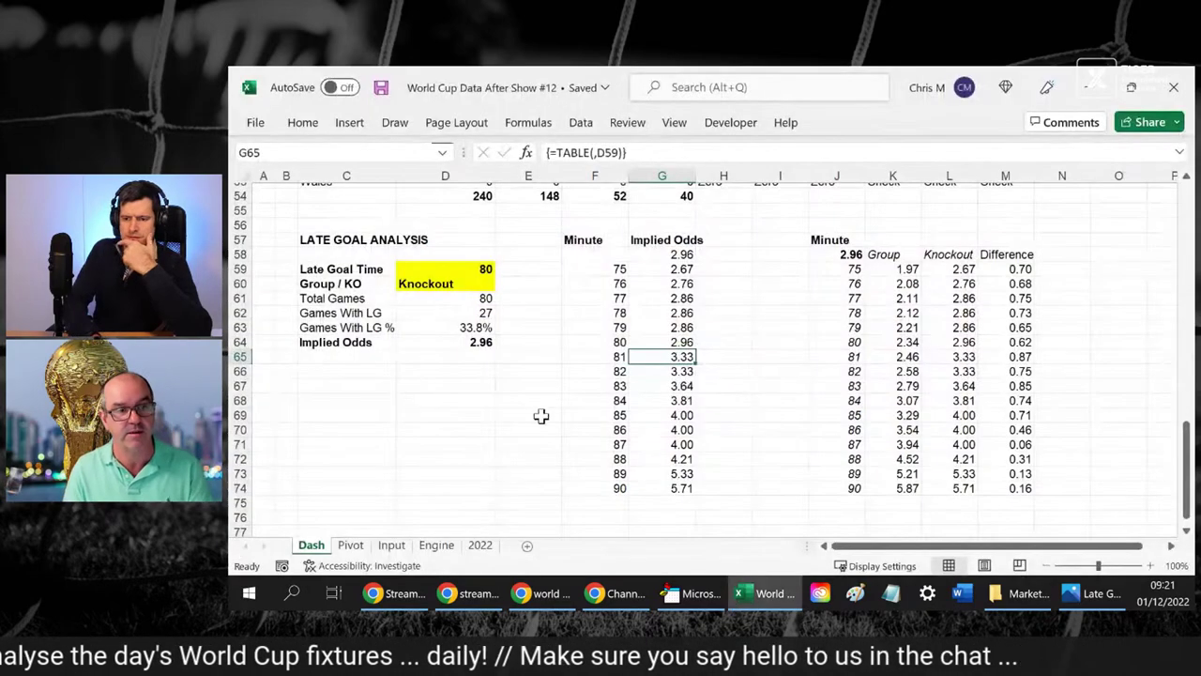
- On the Input sheet, go to the last match's Late Goal cell, BB365
click(392, 544)
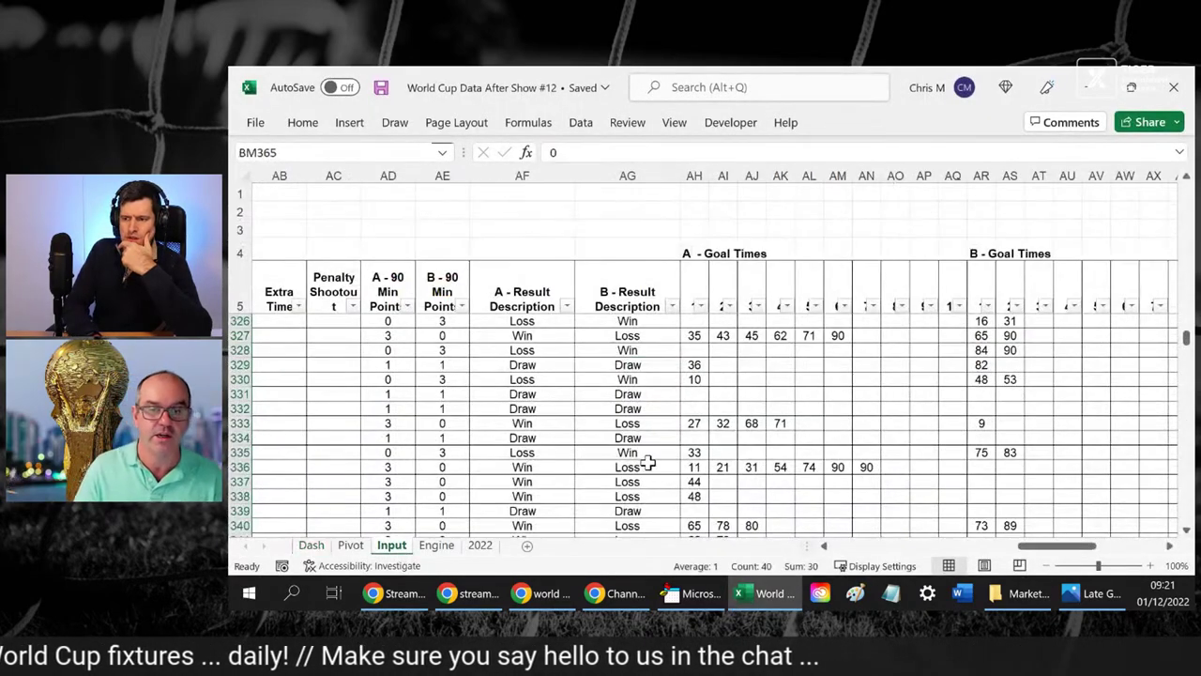
scroll(647, 462, down, 2)
scroll(647, 463, down, 10)
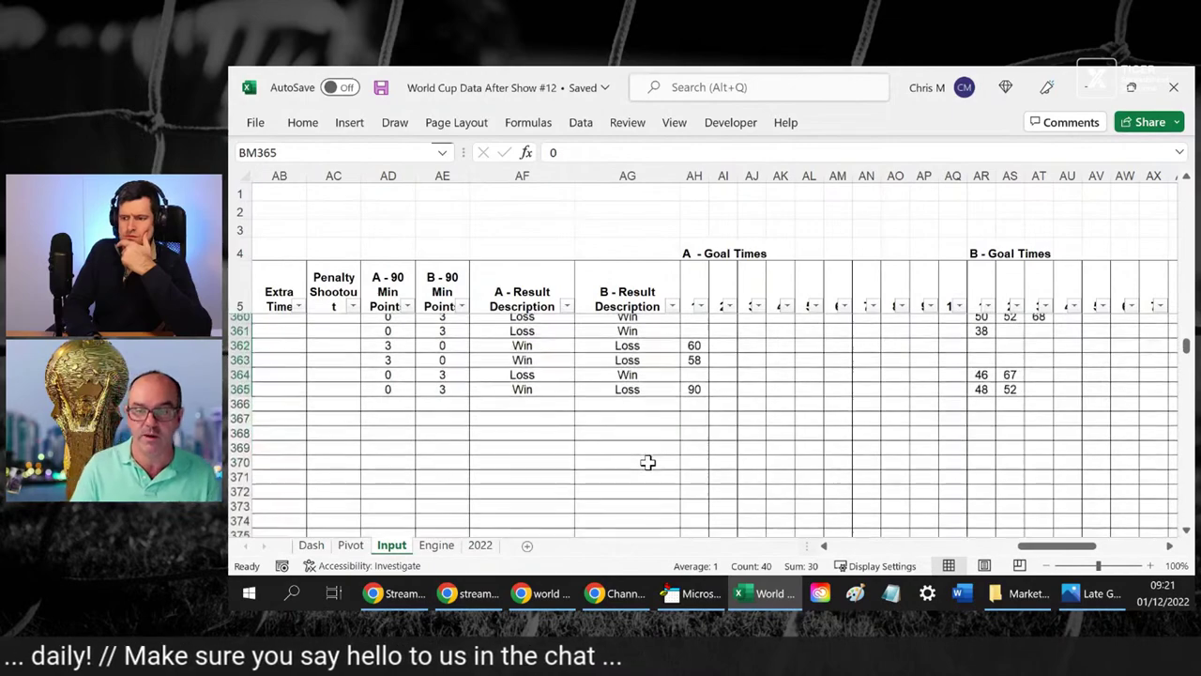
scroll(648, 463, up, 2)
click(647, 465)
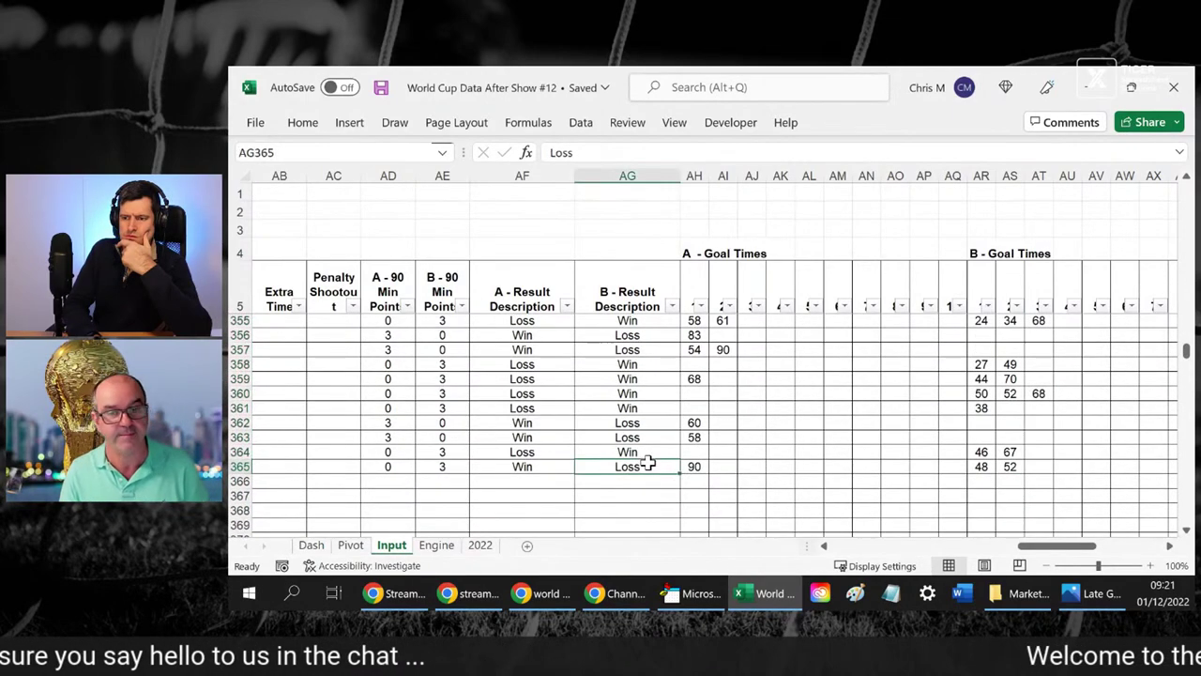
key(Right)
key(Right)
key(Right)
key(Right)
key(Right)
key(Right)
key(Right)
key(Right)
key(Right)
key(Right)
key(Right)
key(Right)
key(Left)
key(Left)
key(Left)
key(Left)
key(Left)
key(Left)
key(Left)
key(Left)
key(Left)
key(Left)
key(Left)
key(Left)
key(Left)
key(Left)
key(Left)
key(Left)
key(Left)
key(Left)
key(Left)
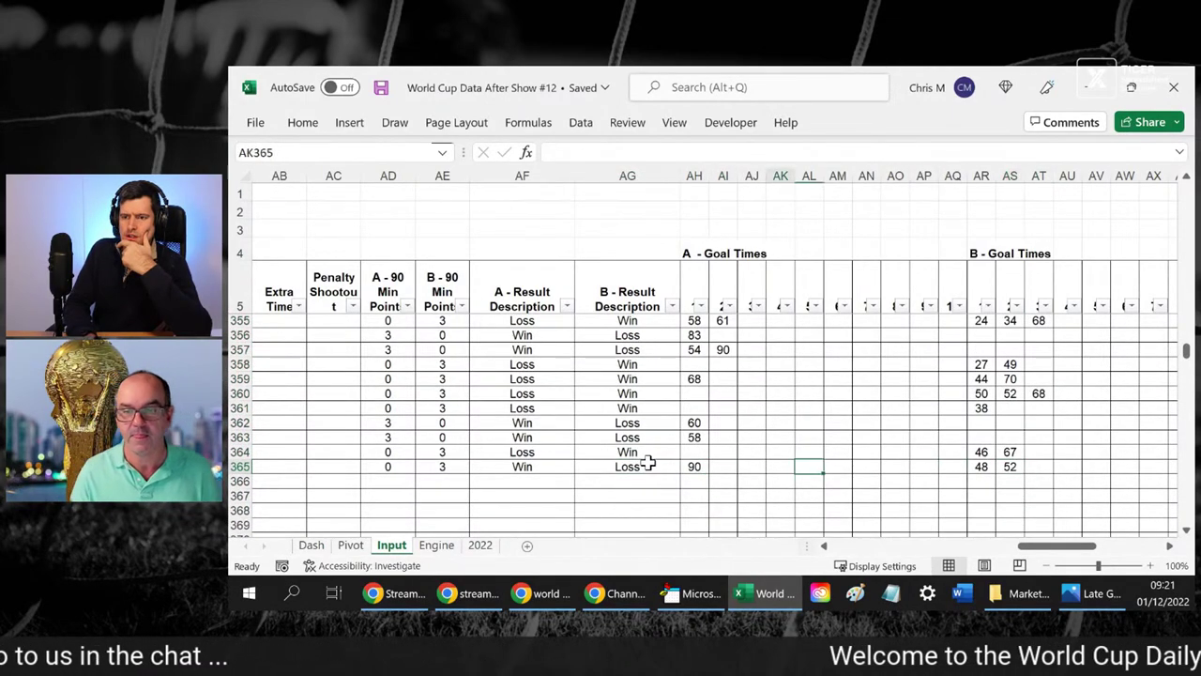
key(Left)
key(Left)
key(Left)
key(Left)
key(Left)
key(Left)
key(Left)
key(Left)
key(Right)
key(Right)
key(Right)
key(Right)
key(Right)
key(Right)
key(Right)
key(Right)
key(Right)
key(Right)
key(Right)
key(Right)
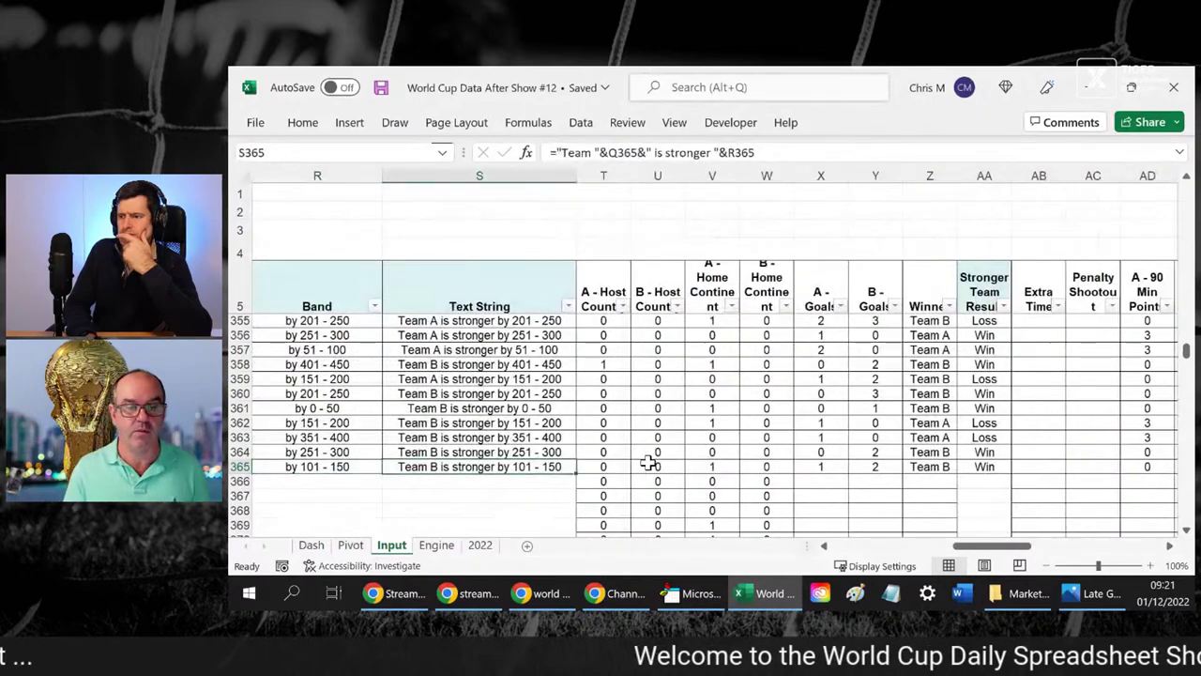
key(Right)
key(Right)
key(Right)
key(Right)
key(Right)
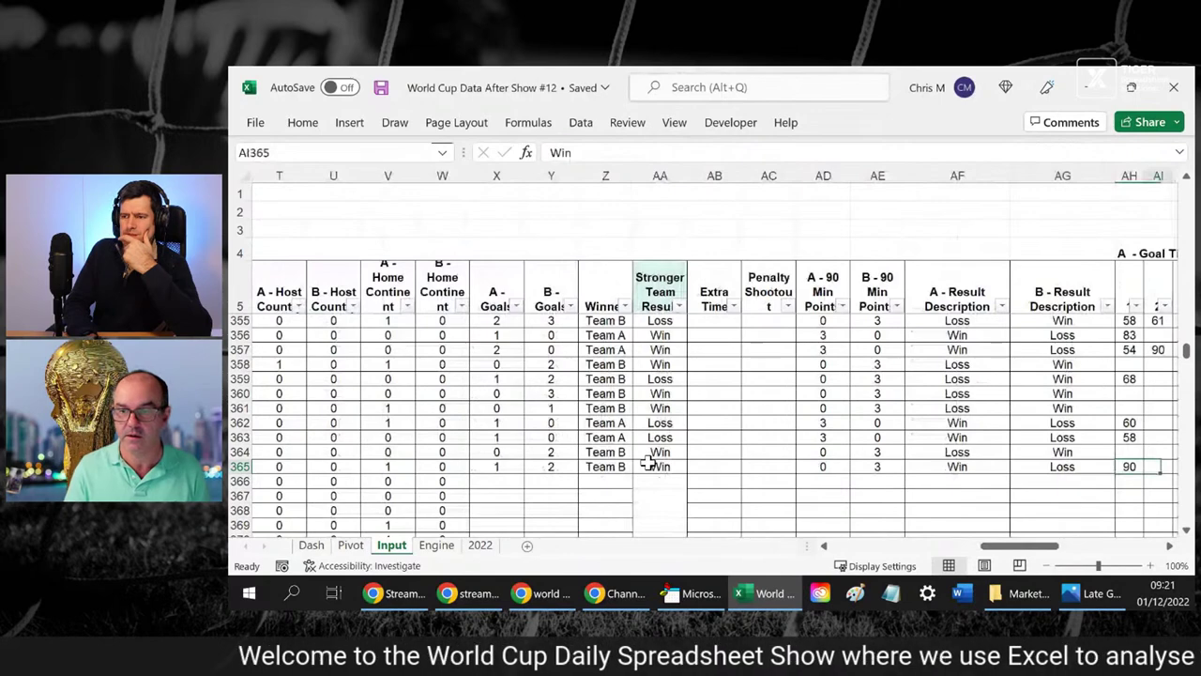
key(Right)
key(Right)
key(Right)
key(Right)
key(Right)
key(Right)
key(Right)
key(Right)
key(Right)
key(Right)
key(Right)
key(Right)
key(Right)
key(Right)
key(Right)
key(Right)
key(Right)
key(Right)
key(Right)
key(ctrl+shift+l)
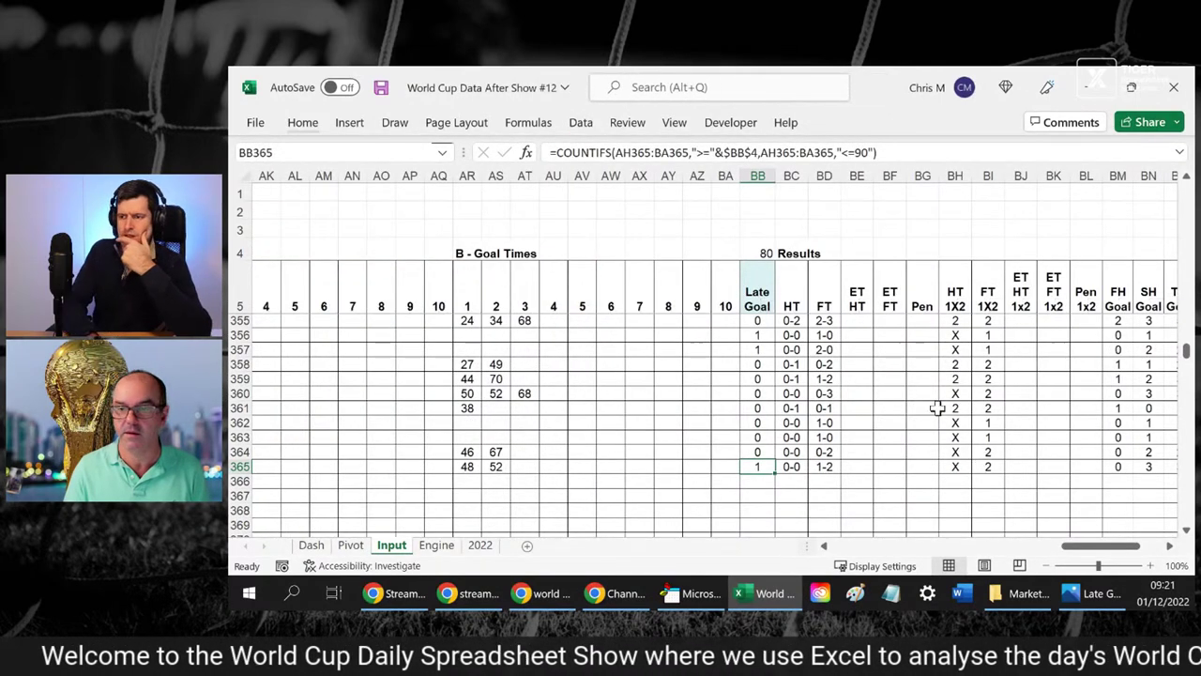
key(Up)
key(Up)
key(Up)
key(Up)
key(Up)
key(Up)
key(Up)
key(Up)
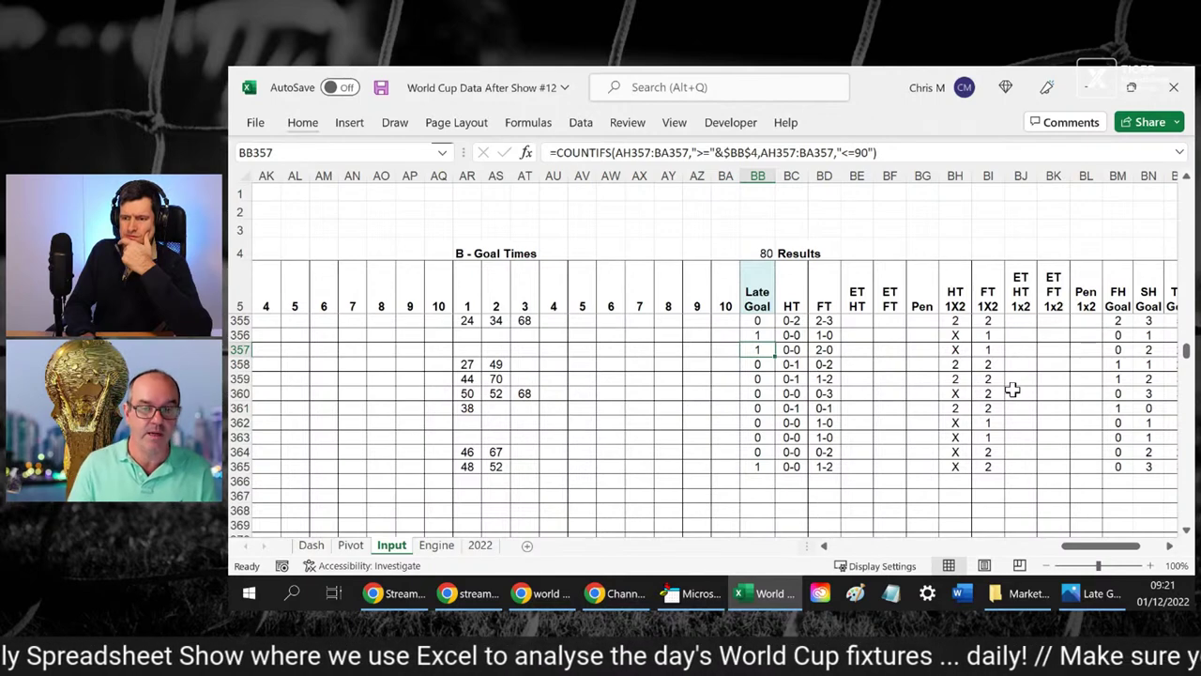
key(Up)
key(Up)
key(Up)
key(Up)
key(Up)
key(Up)
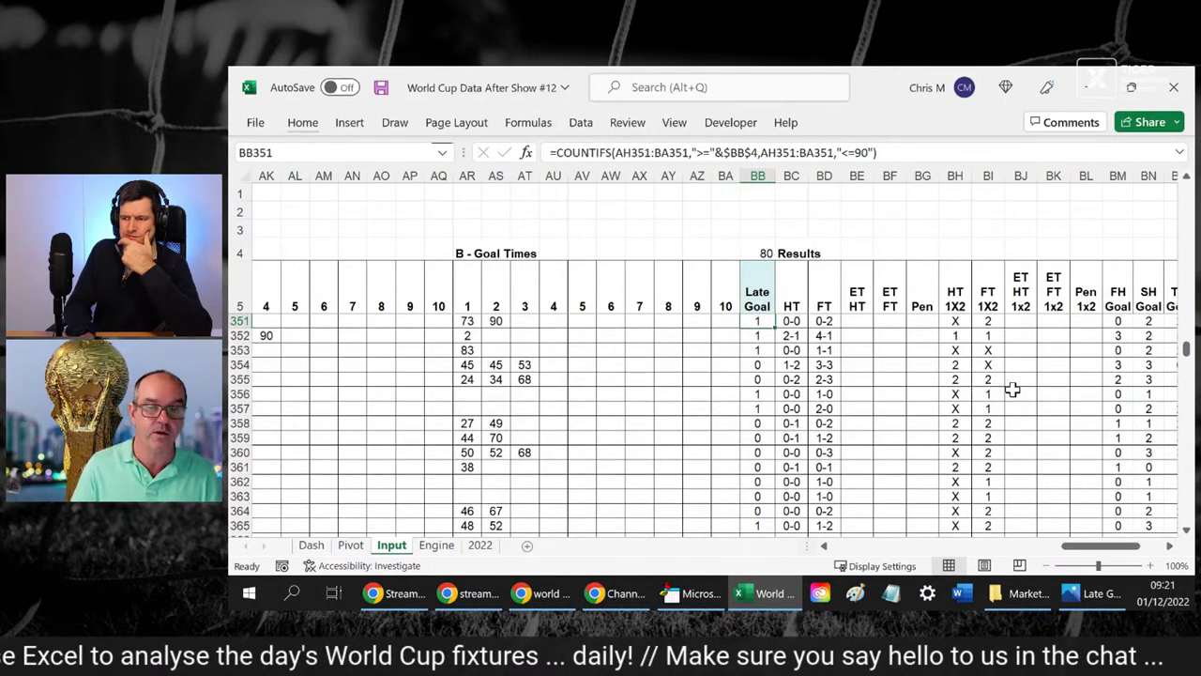
key(Down)
key(Down)
key(Down)
key(Down)
key(Down)
key(Down)
key(Down)
key(Down)
key(Down)
key(Down)
key(Down)
key(Down)
key(Down)
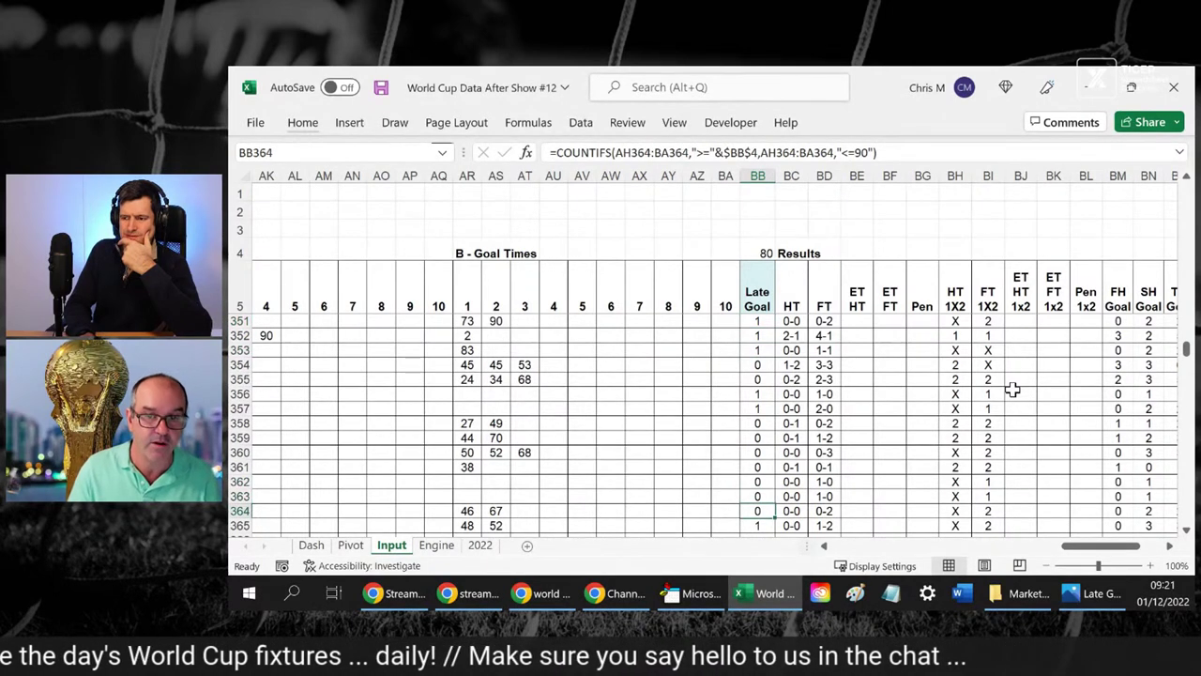
key(Down)
key(shift+Up)
key(shift+Up)
key(shift+Up)
key(shift+Up)
key(shift+Up)
key(shift+Up)
key(shift+Up)
key(shift+Up)
key(shift+Up)
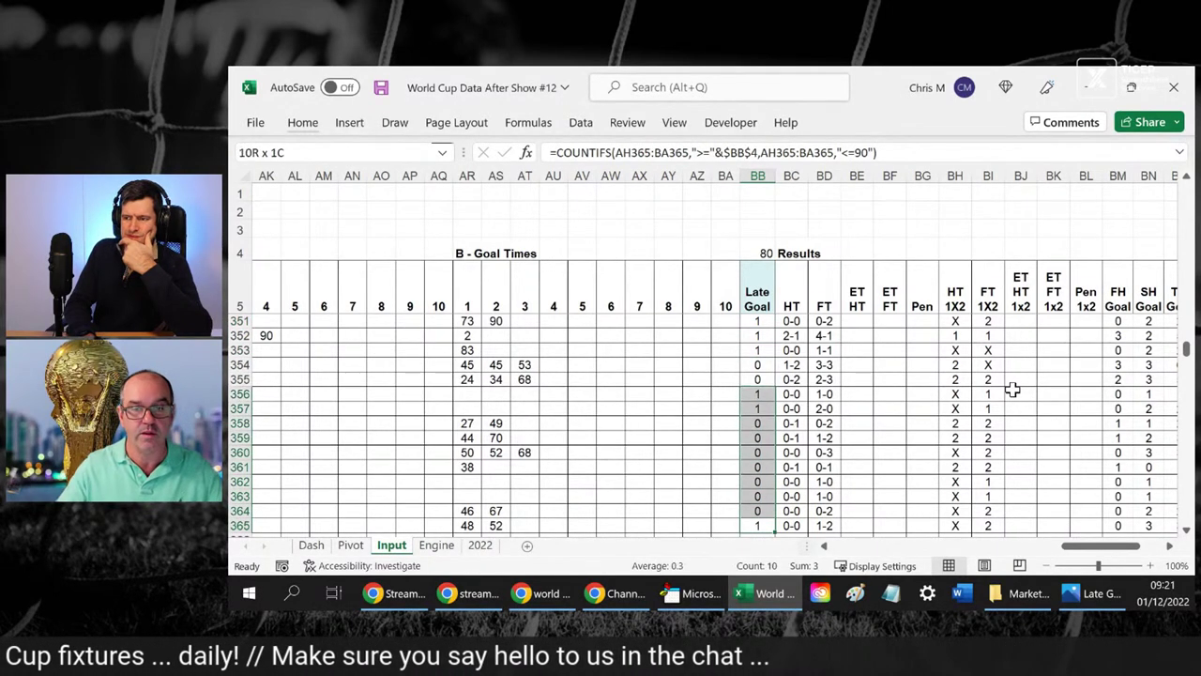
key(shift+Up)
key(shift+Up)
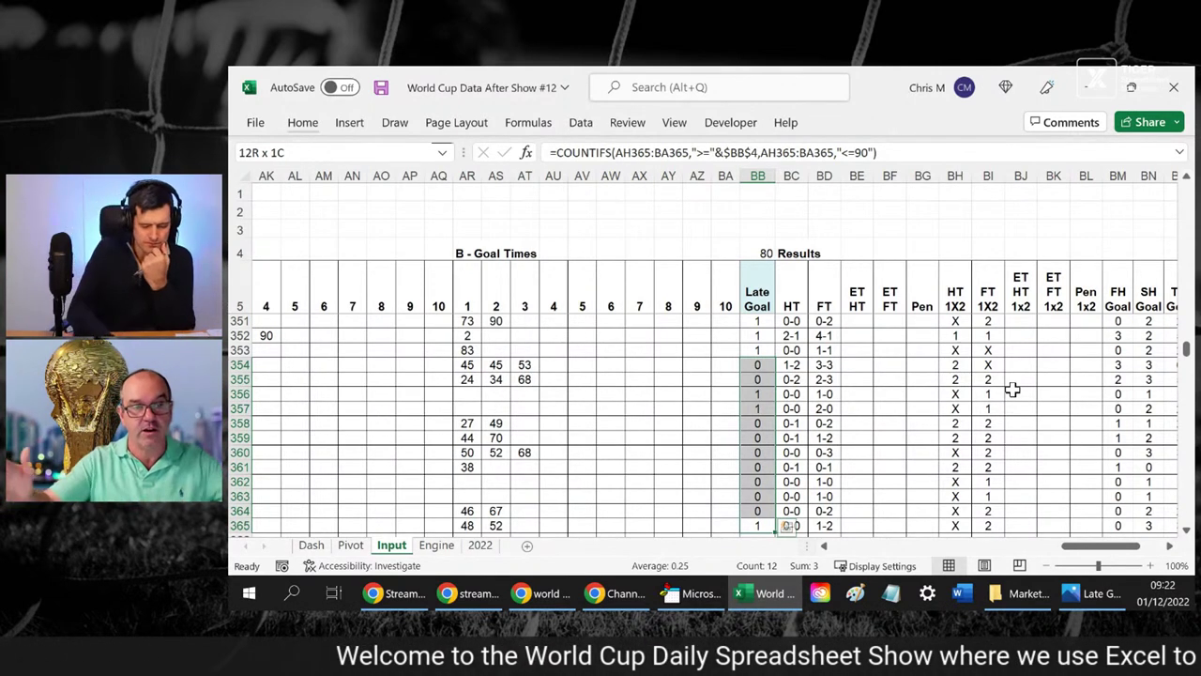
key(alt+Tab)
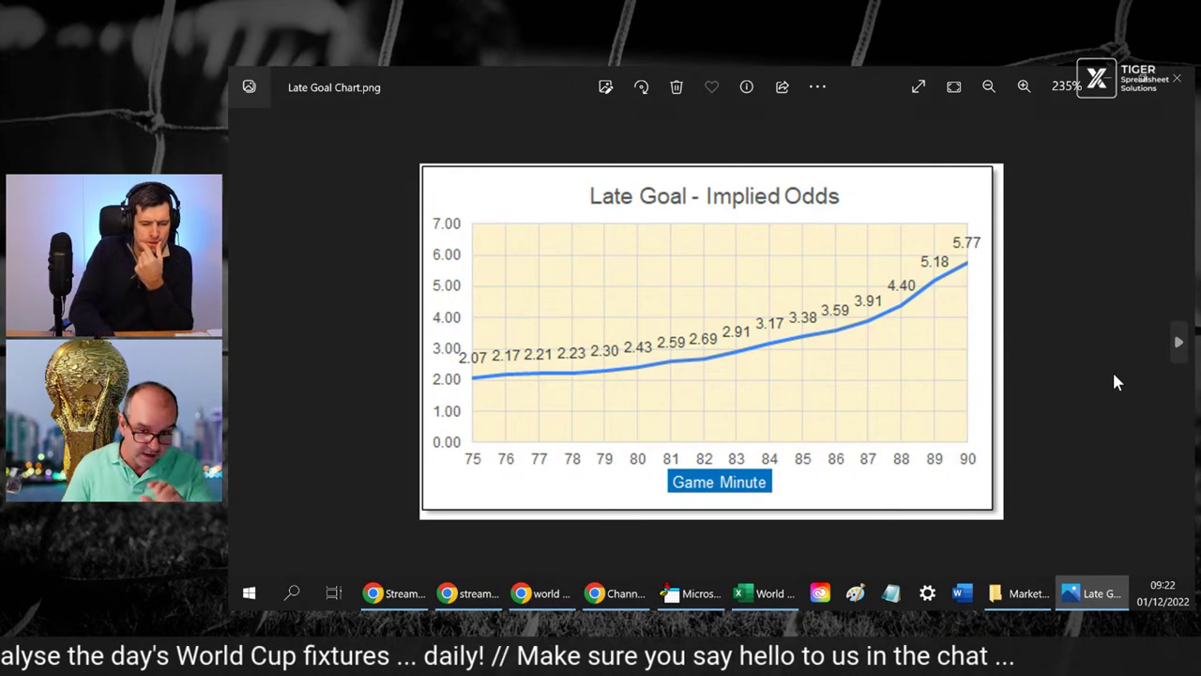
key(alt+Tab)
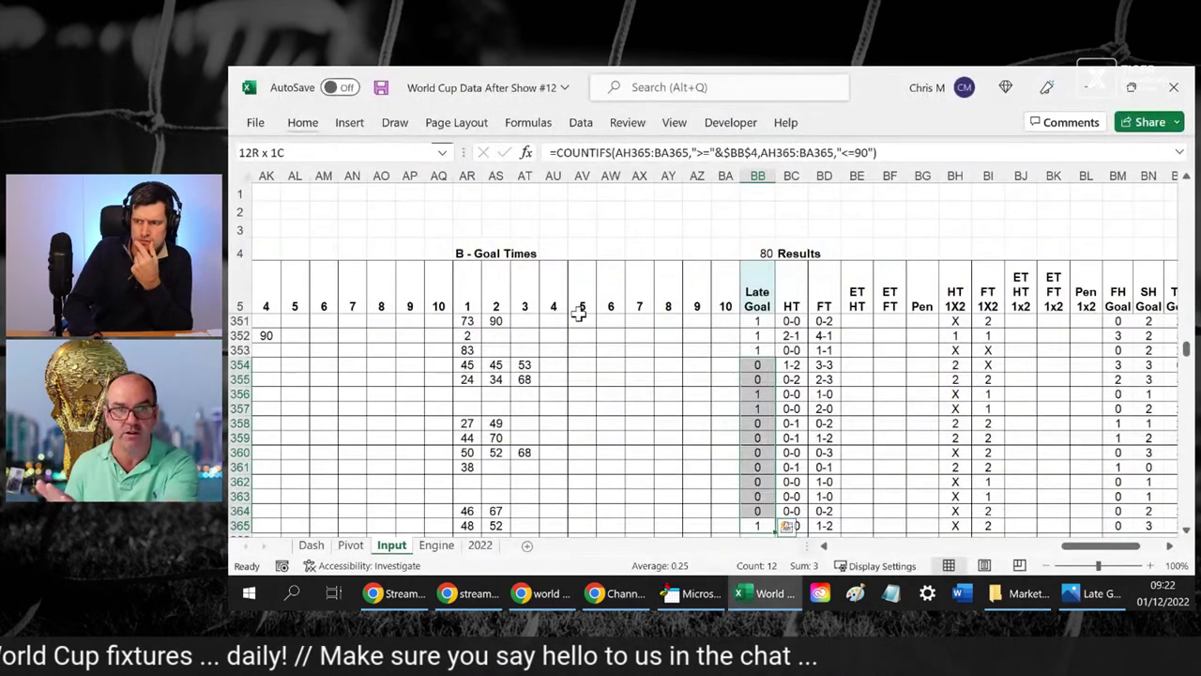
- Return to the top of the Input sheet and bring up the View freeze options
click(551, 291)
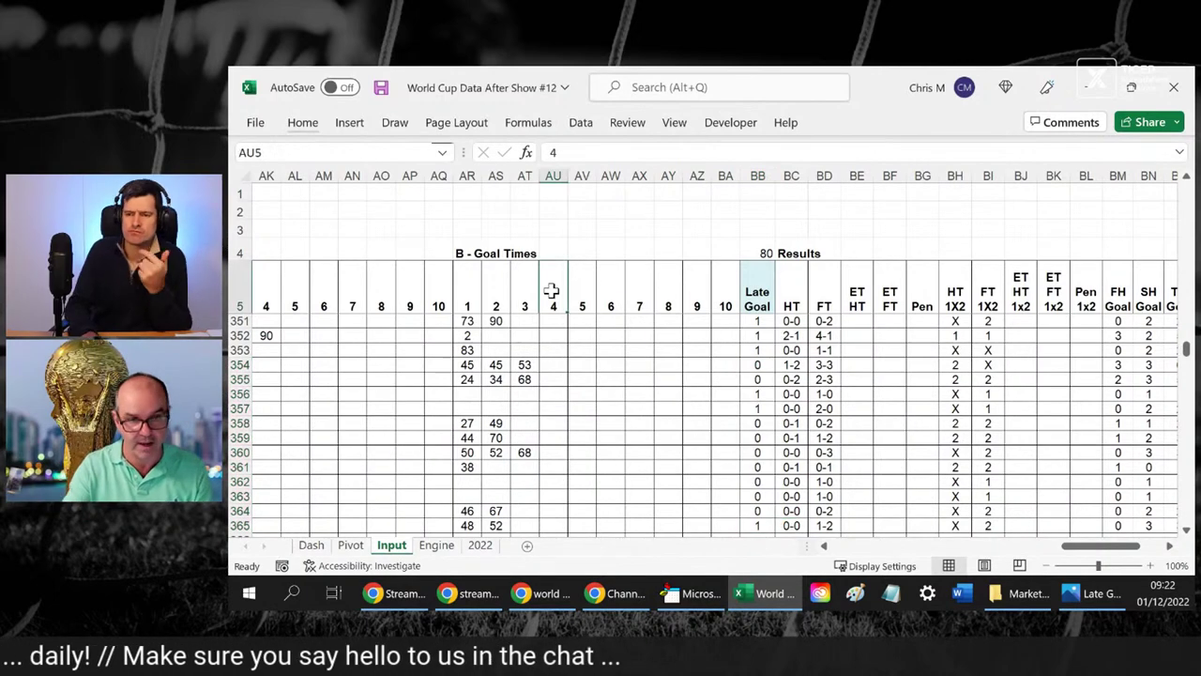
key(ctrl+Home)
key(Right)
key(Right)
key(Right)
key(Right)
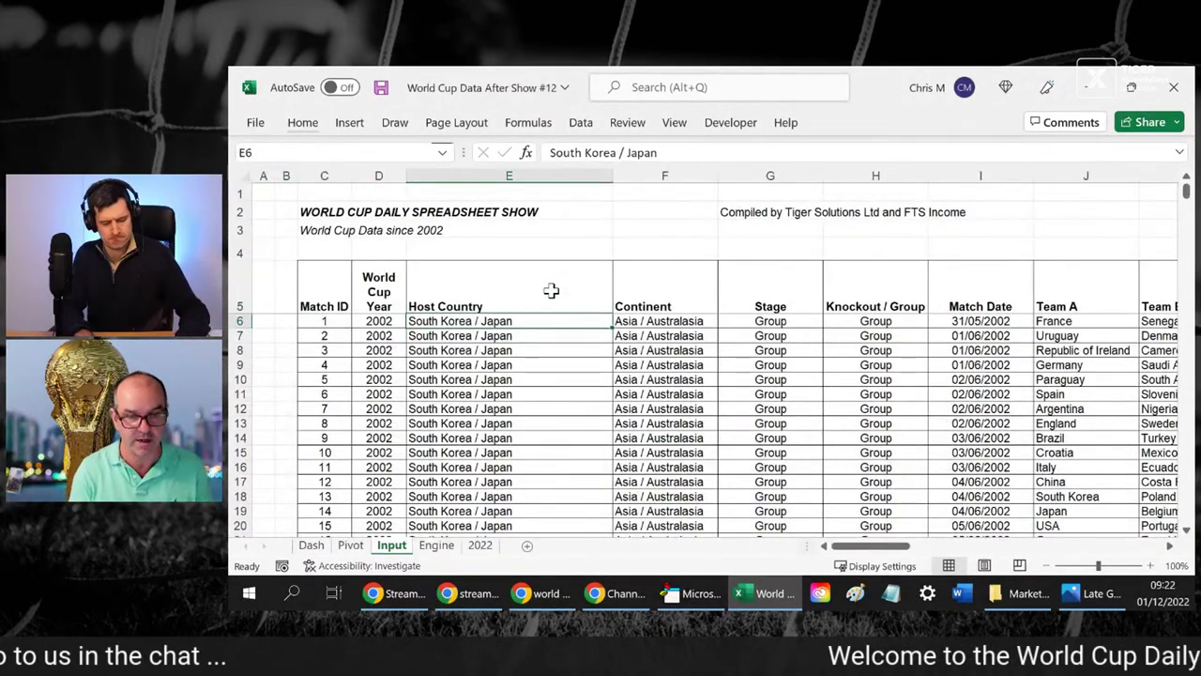
key(alt+w)
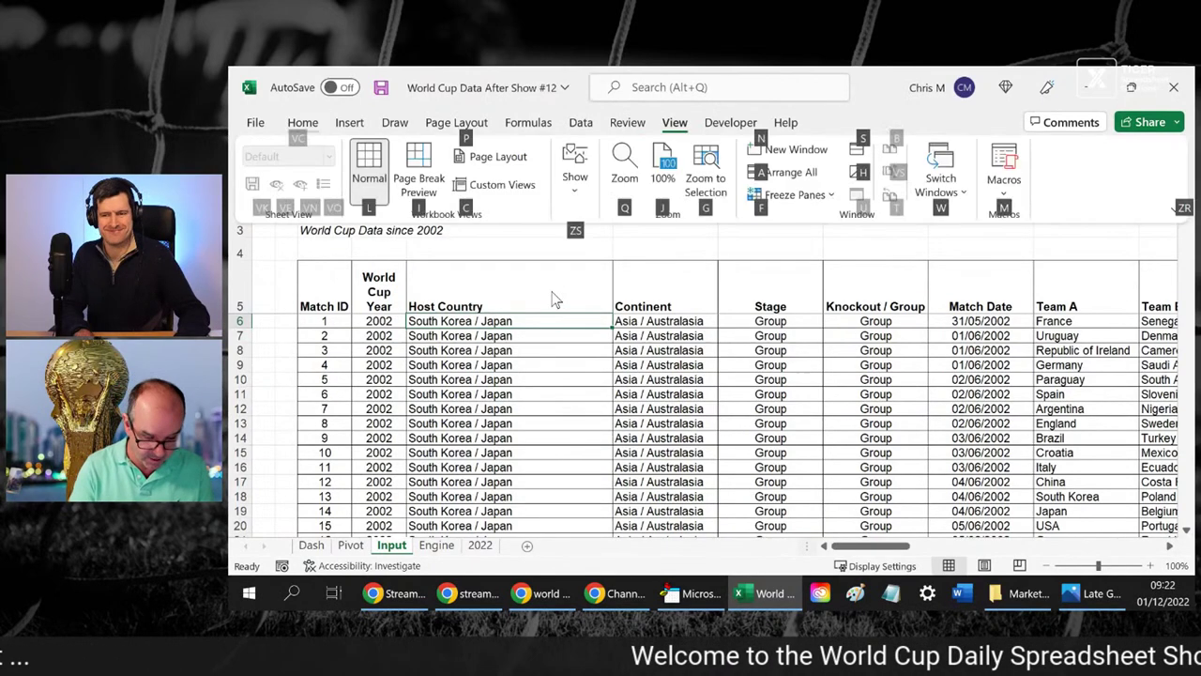
key(f)
key(f)
key(Down)
key(Down)
key(Down)
key(Down)
key(Down)
key(Down)
key(Down)
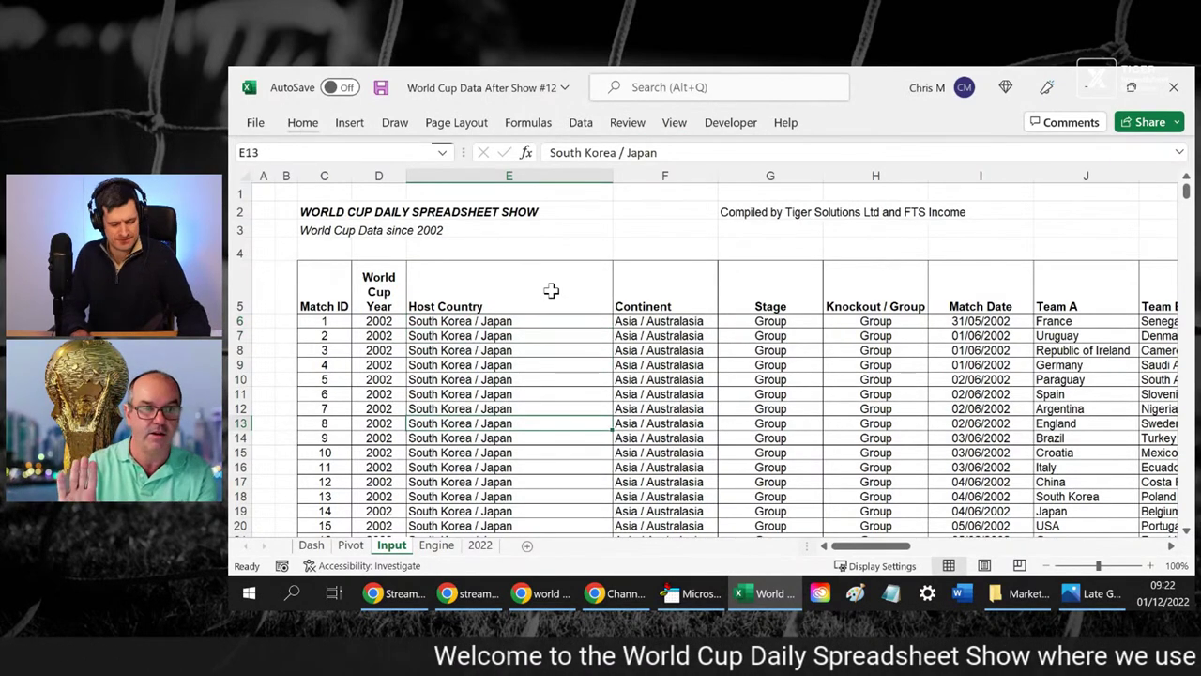
- Page down through the match list to the 2022 Qatar matches
key(Page_Down)
key(Page_Down)
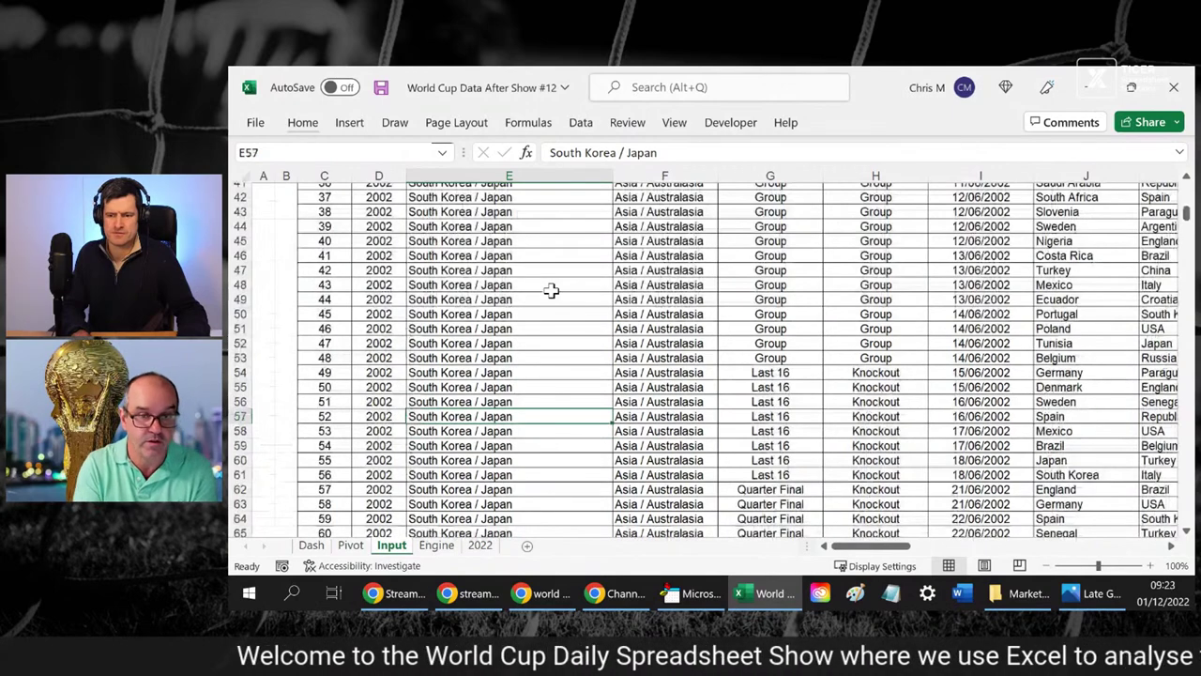
key(Page_Down)
key(Page_Down)
key(Page_Down)
key(Page_Down)
key(Page_Down)
key(Page_Down)
key(Page_Down)
key(Page_Down)
key(Page_Down)
key(Page_Down)
key(Page_Down)
key(Page_Down)
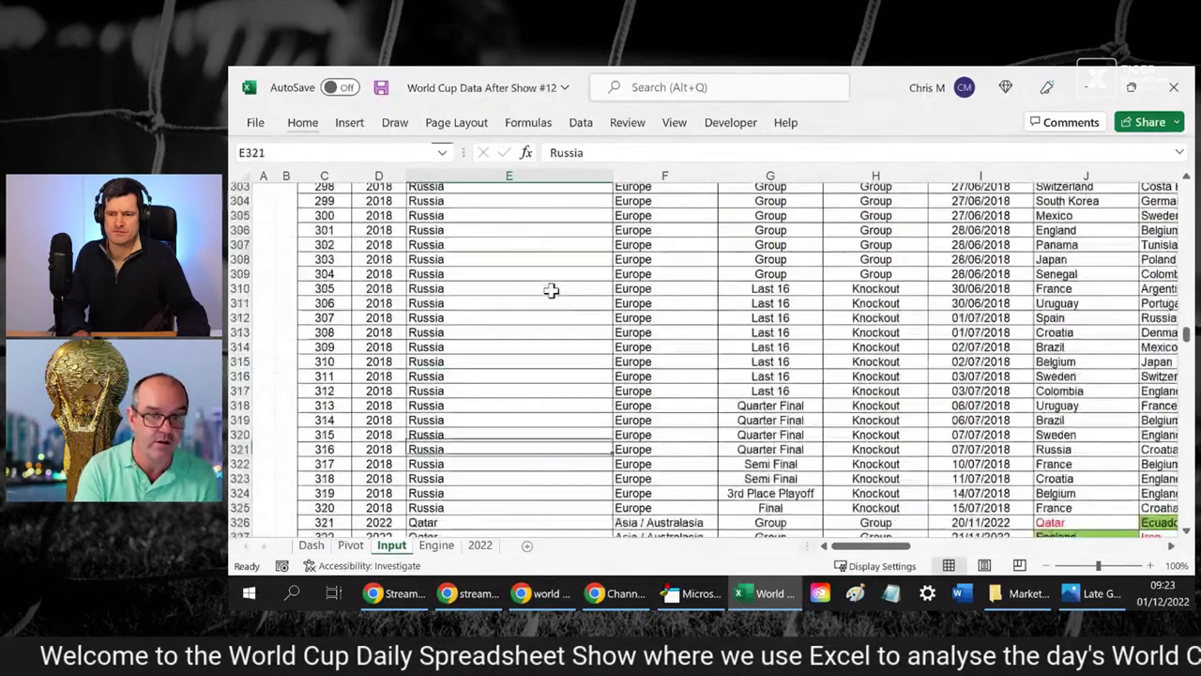
key(Up)
key(Up)
key(Up)
key(Up)
key(Up)
key(Up)
key(Up)
key(Up)
key(Up)
key(Up)
key(Up)
key(Up)
key(Up)
key(Up)
key(Up)
key(Up)
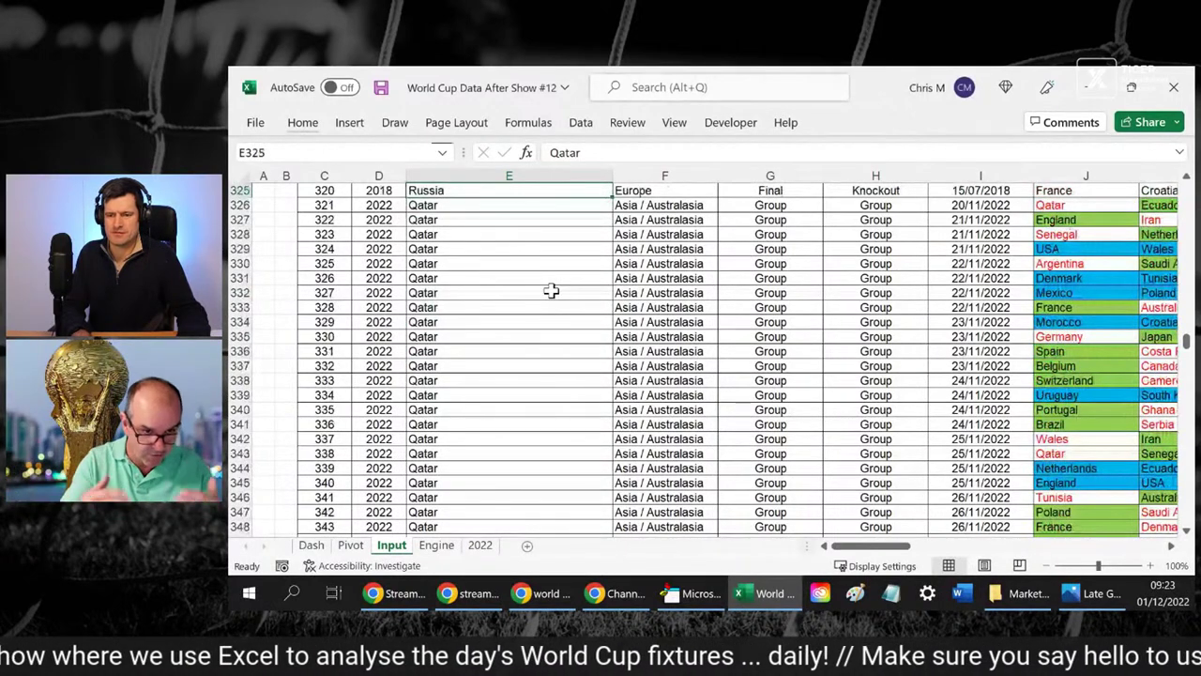
- Go back to the top of the sheet and select cell E6 as the freeze point
key(ctrl+Right)
key(Home)
key(ctrl+Home)
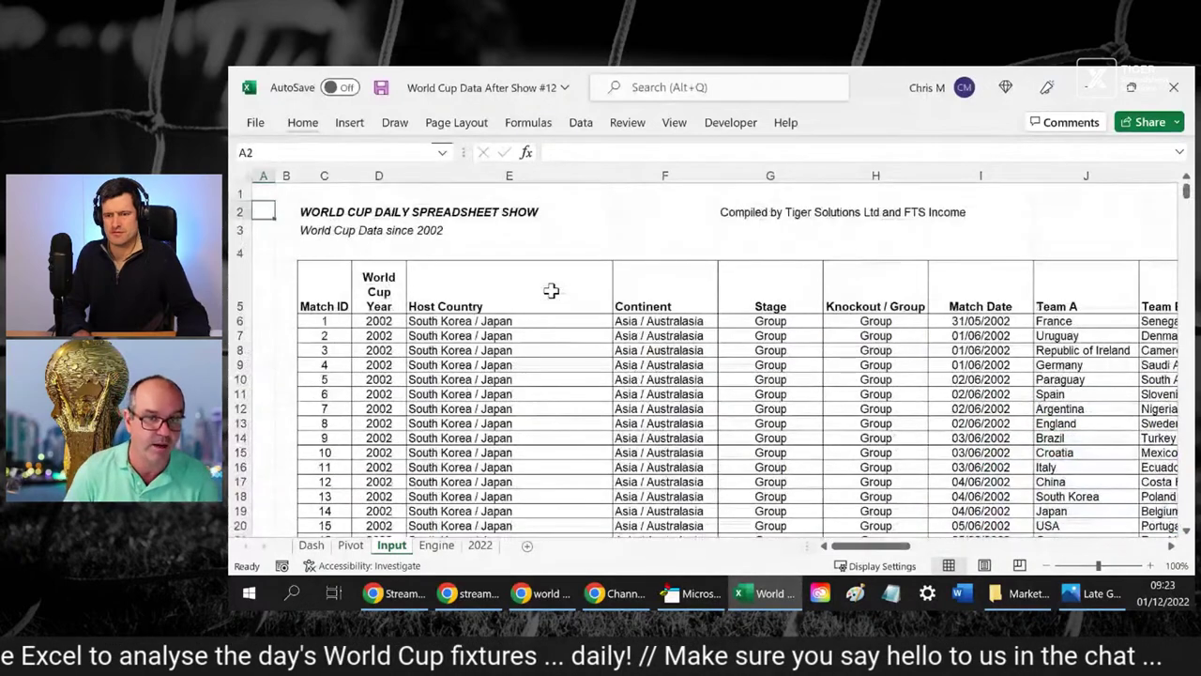
key(Right)
key(Right)
key(Right)
key(Right)
key(Right)
key(Down)
key(Down)
key(Down)
key(Down)
key(Down)
key(Down)
key(Down)
key(Left)
key(Left)
key(Left)
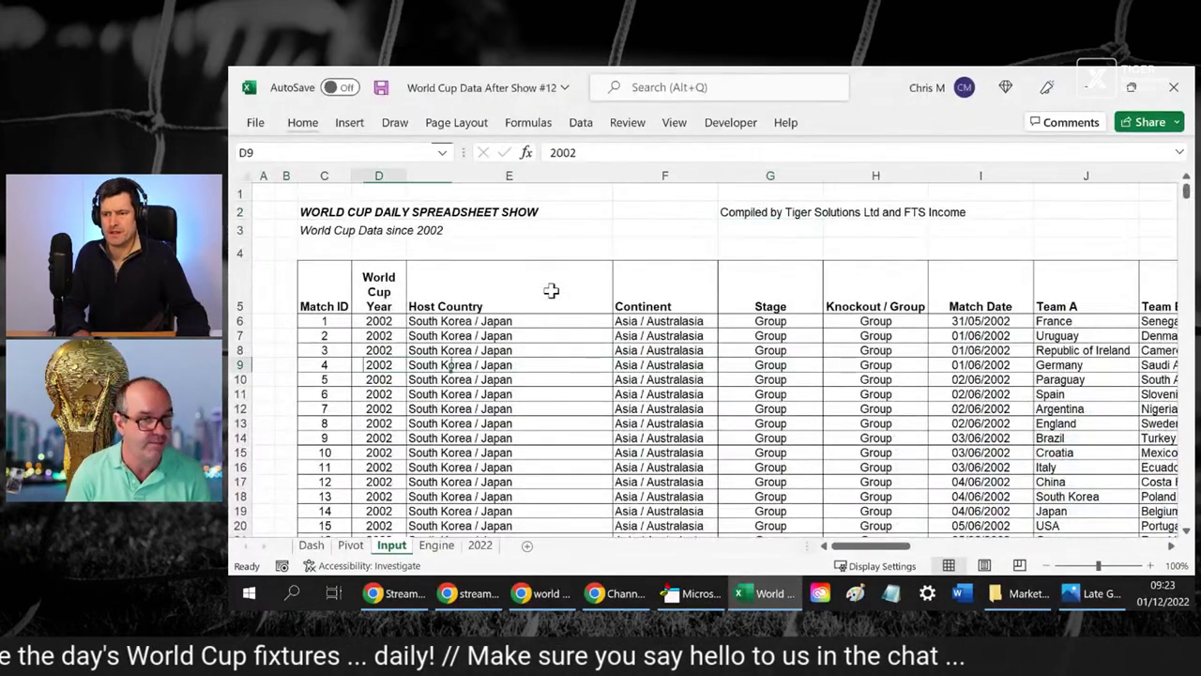
key(Up)
key(Up)
key(Up)
key(Right)
- Freeze panes at E6 and page down to confirm the headings stay fixed
key(alt+w)
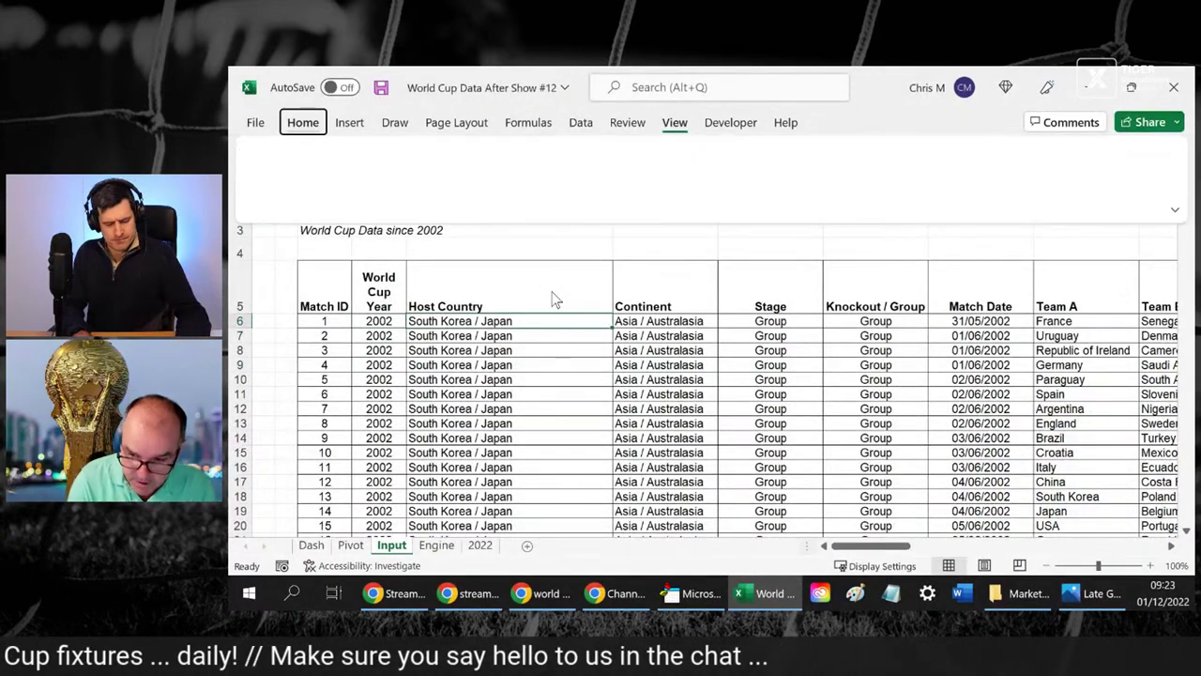
key(Escape)
key(Page_Down)
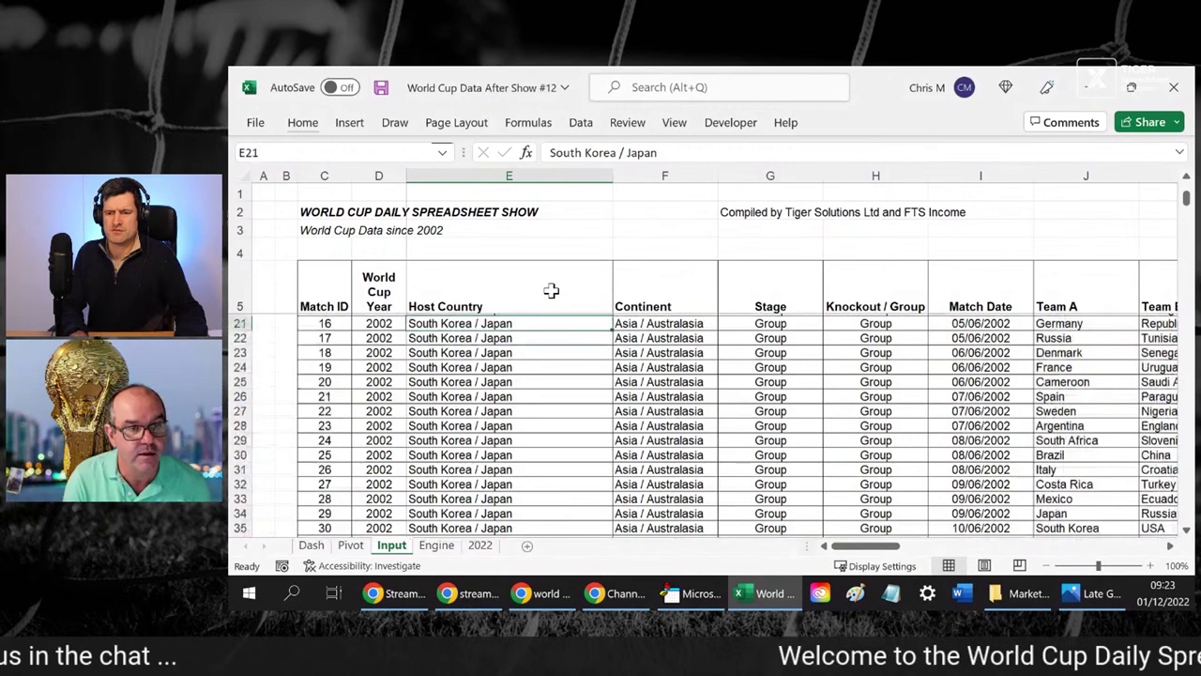
- Move down to the first 2022 match's Late Goal cell, BB326
key(Page_Down)
key(Page_Down)
key(Page_Down)
key(Page_Down)
key(Page_Down)
key(Page_Down)
key(Page_Down)
key(Page_Down)
key(Page_Down)
key(Page_Down)
key(Page_Down)
key(Page_Down)
key(Page_Down)
key(Page_Down)
key(Page_Down)
key(Page_Down)
key(Page_Down)
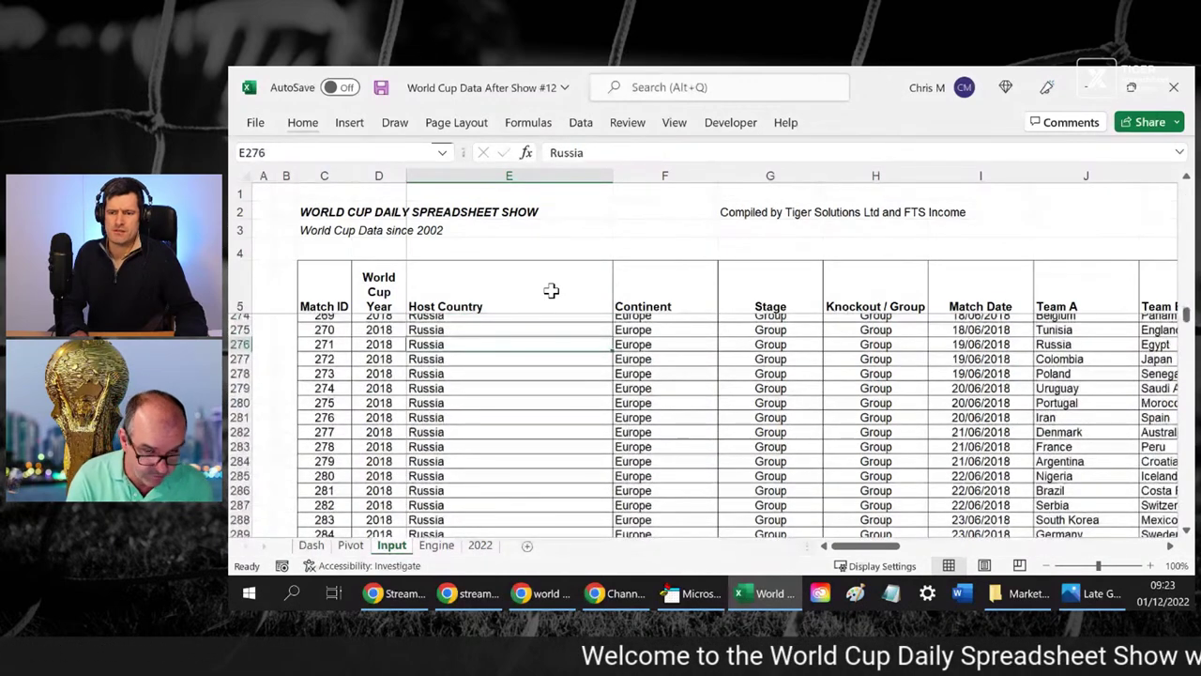
key(Page_Down)
key(Page_Down)
key(Page_Down)
key(Down)
key(Down)
key(Down)
key(Down)
key(Down)
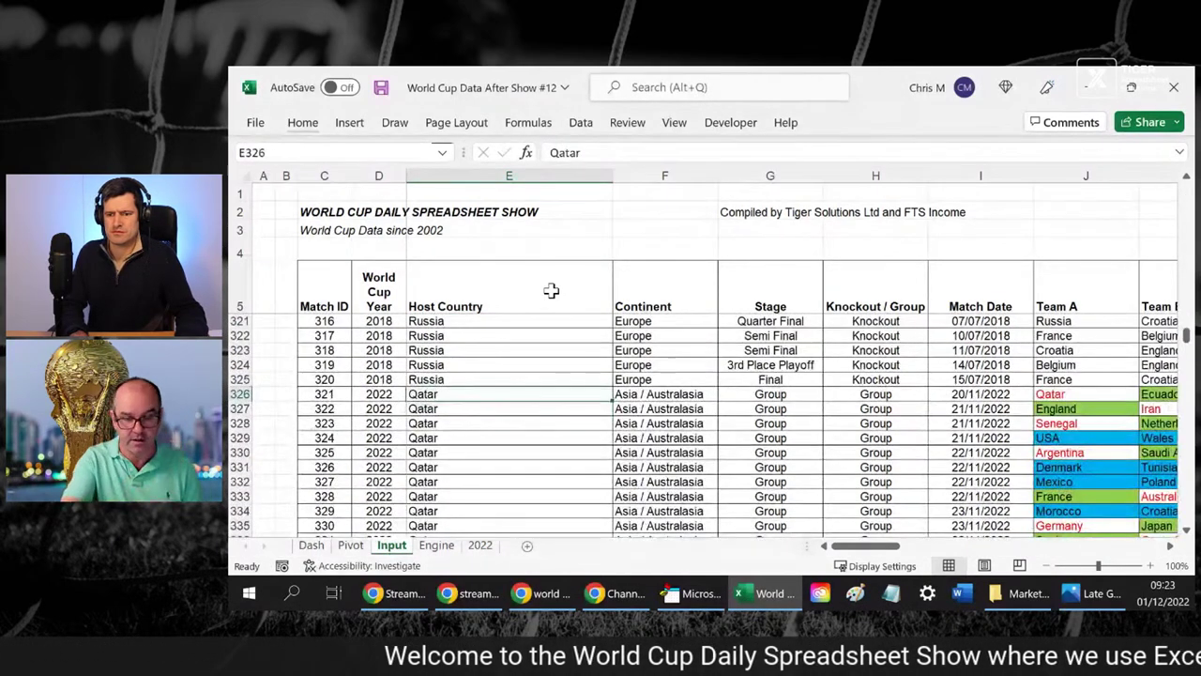
key(Right)
key(Right)
key(Right)
key(Right)
key(Right)
key(Right)
key(Right)
key(Right)
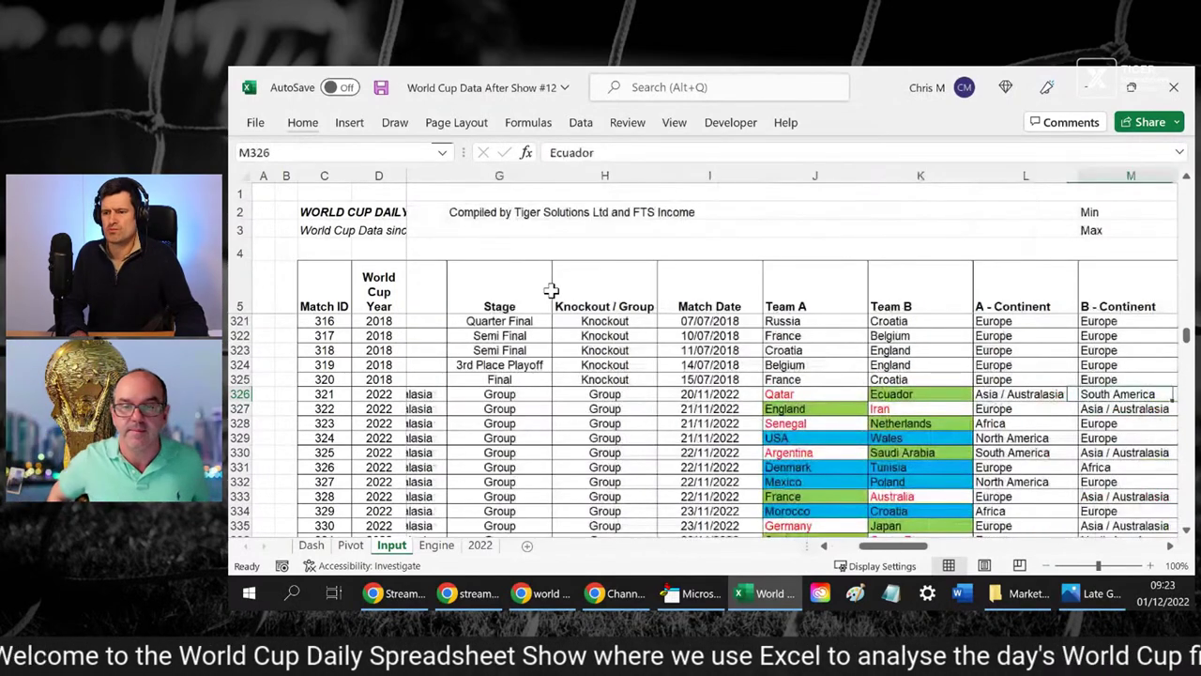
key(Right)
key(Right)
key(Right)
key(Right)
key(Right)
key(Right)
key(Right)
key(Right)
key(Right)
key(Right)
key(Right)
key(Right)
key(Right)
key(Right)
key(Right)
key(Right)
key(Right)
key(Right)
key(Right)
key(Right)
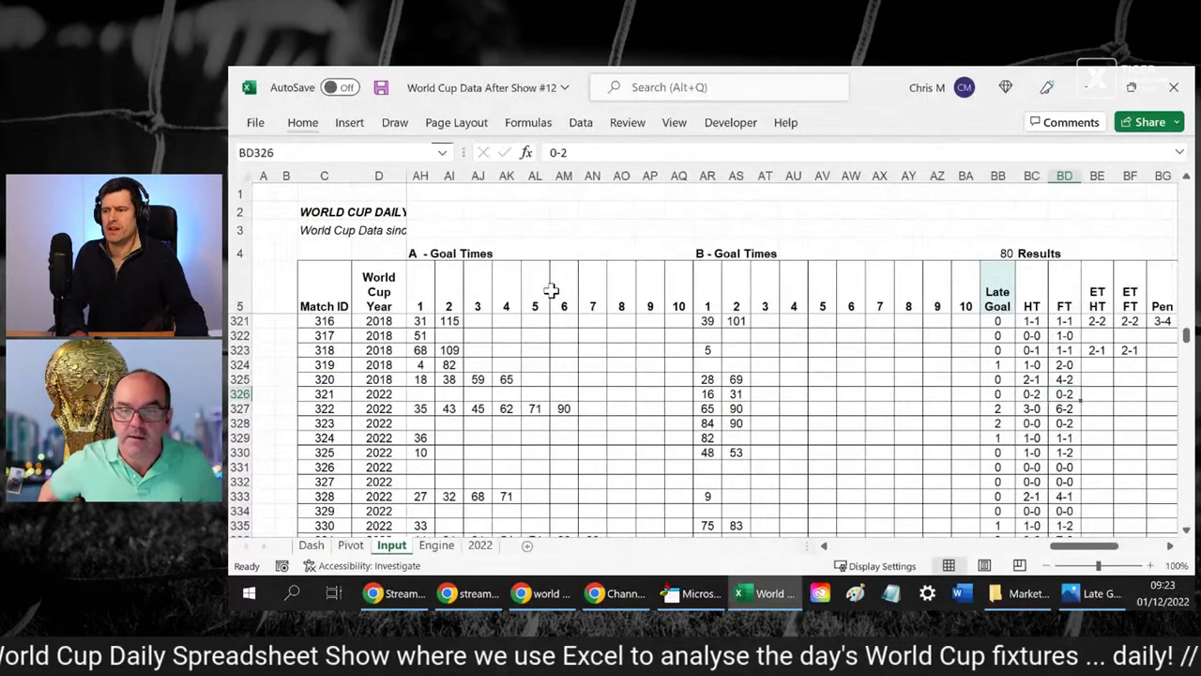
key(Right)
key(Right)
key(Right)
key(Right)
key(Right)
key(Right)
key(Left)
key(Left)
key(Left)
key(Left)
key(Left)
key(Left)
key(Left)
key(Left)
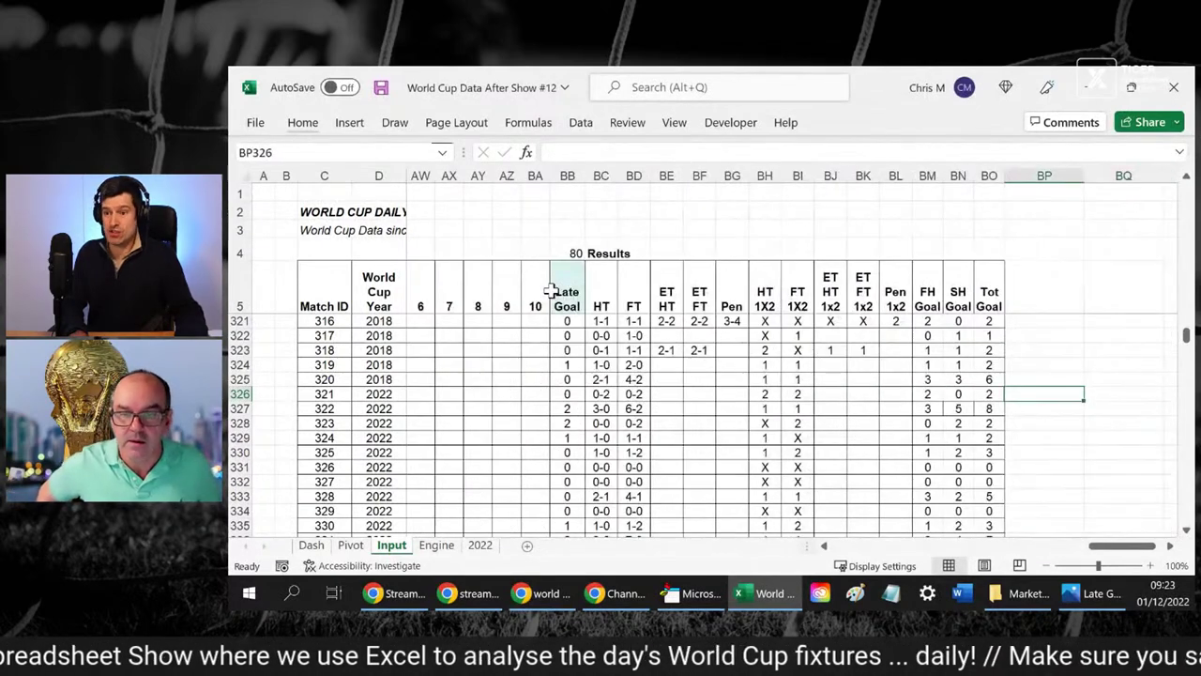
key(Left)
key(Left)
key(Left)
key(Left)
key(Left)
key(Left)
key(Left)
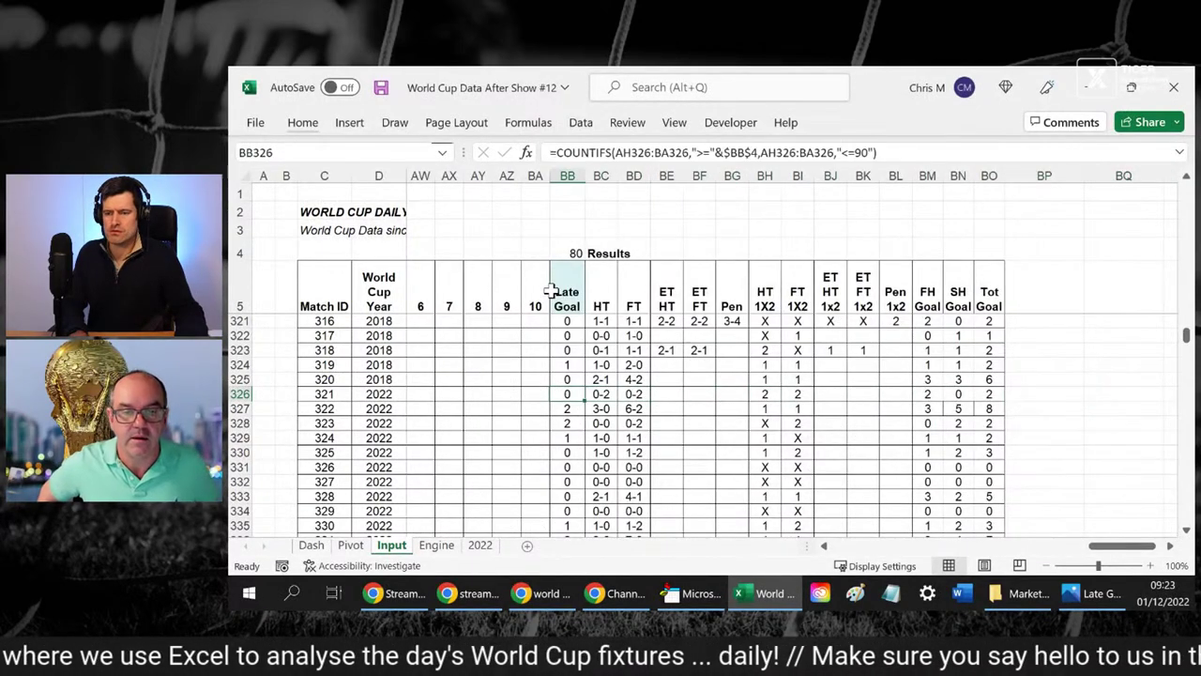
- Extend the selection down the 2022 Late Goal values past row 365
key(shift+Down)
key(shift+Down)
key(shift+Down)
key(shift+Down)
key(shift+Down)
key(shift+Down)
key(shift+Down)
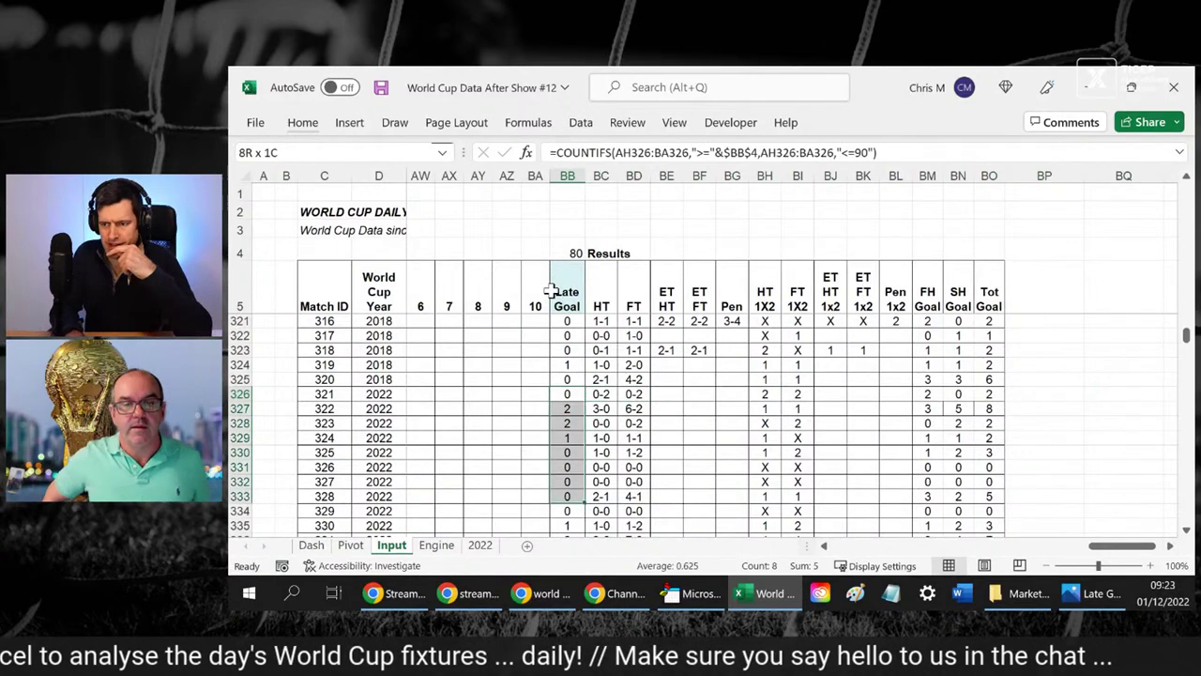
key(shift+Down)
key(shift+Down)
key(shift+Down)
key(shift+Down)
key(shift+Down)
key(shift+Down)
key(shift+Down)
key(shift+Down)
key(shift+Down)
key(shift+Down)
key(shift+Down)
key(shift+Down)
key(shift+Down)
key(shift+Down)
key(shift+Down)
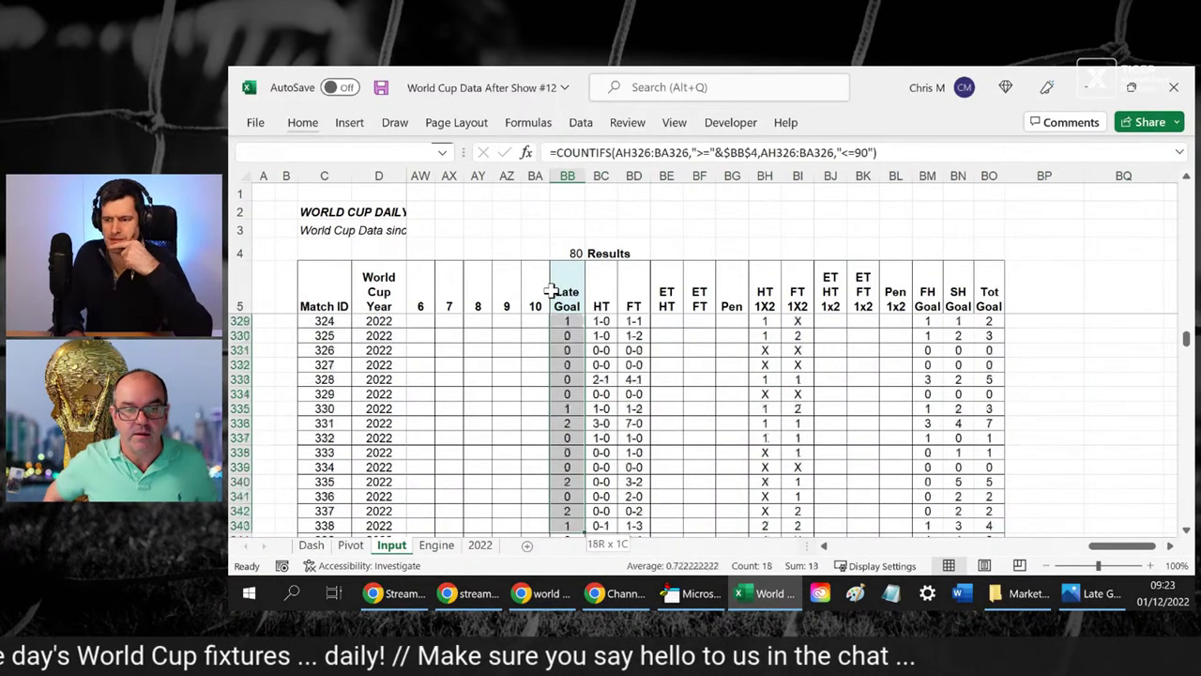
key(shift+Down)
key(shift+Down)
key(shift+Down)
key(shift+Down)
key(shift+Down)
key(shift+Down)
key(shift+Down)
key(shift+Down)
key(shift+Down)
key(shift+Down)
key(shift+Down)
key(shift+Down)
key(shift+Down)
key(shift+Down)
key(shift+Down)
key(shift+Down)
key(shift+Down)
key(shift+Down)
key(shift+Down)
key(shift+Down)
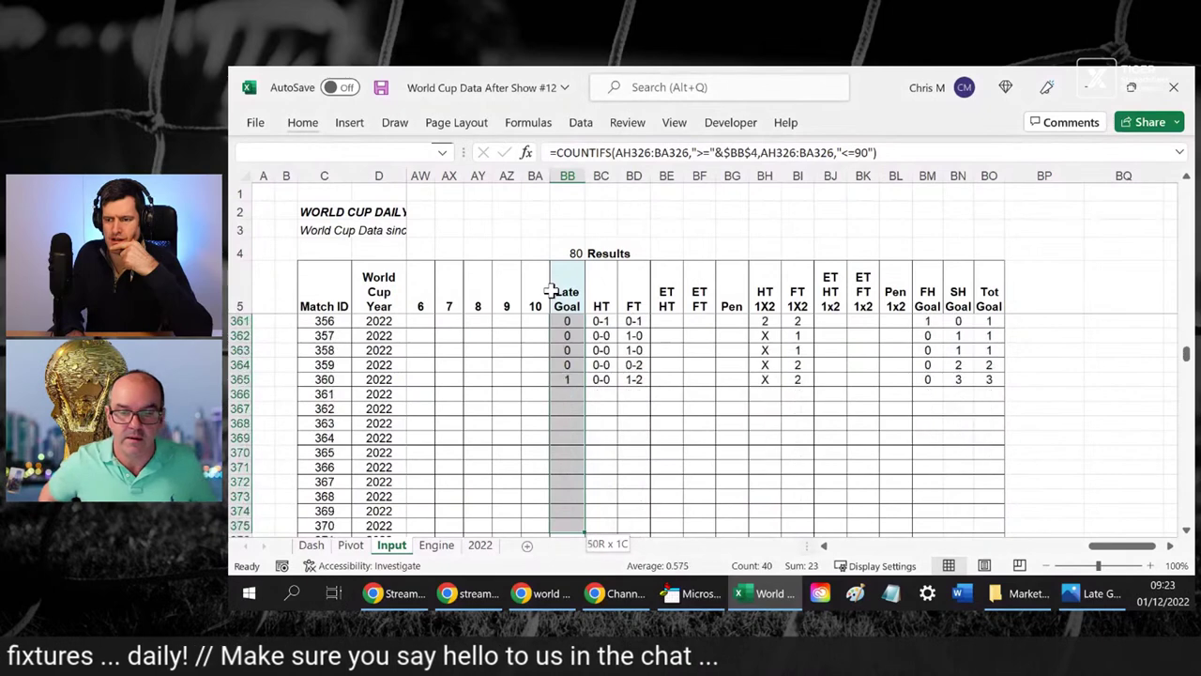
- End the Late Goal selection at row 365, then review the Dash sheet's minute-75 Group odds
key(shift+Up)
key(shift+Up)
key(shift+Up)
key(shift+Up)
key(shift+Up)
key(shift+Up)
key(shift+Up)
key(shift+Up)
key(shift+Up)
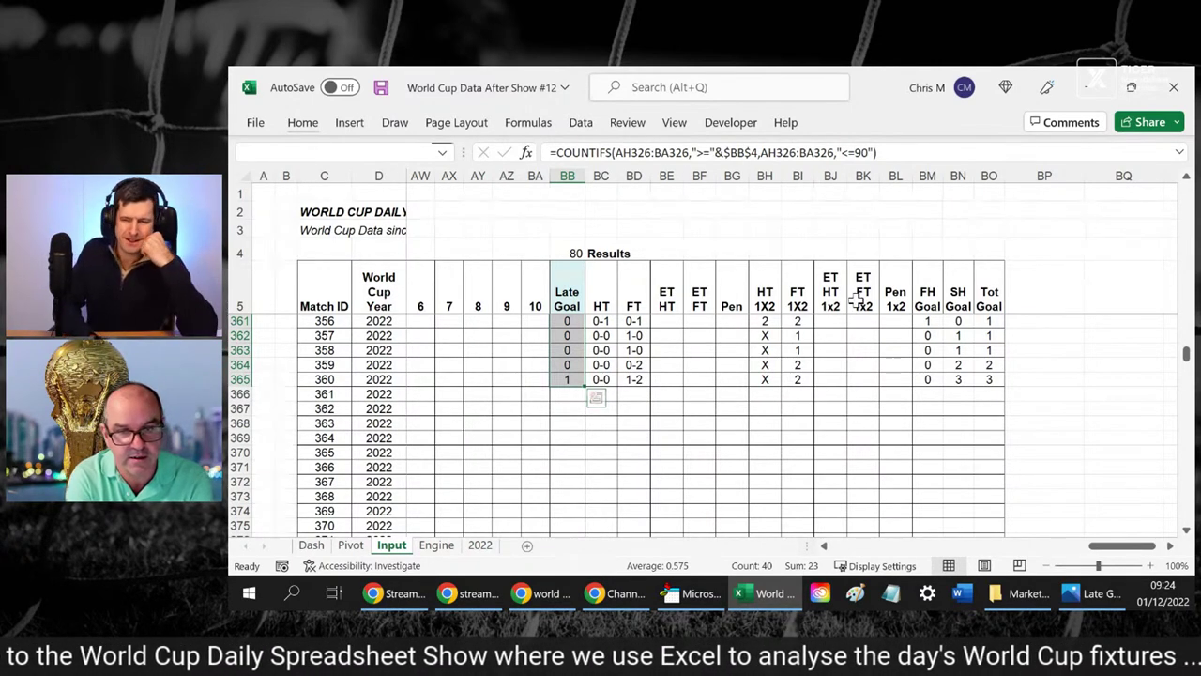
click(559, 286)
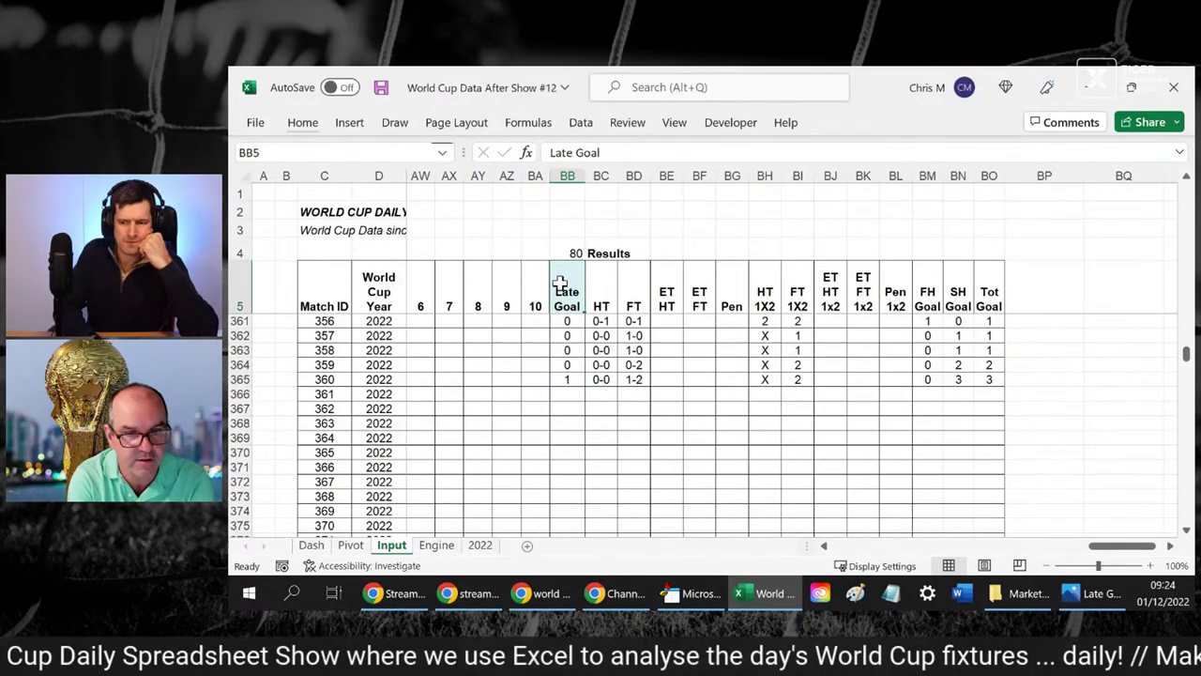
click(311, 546)
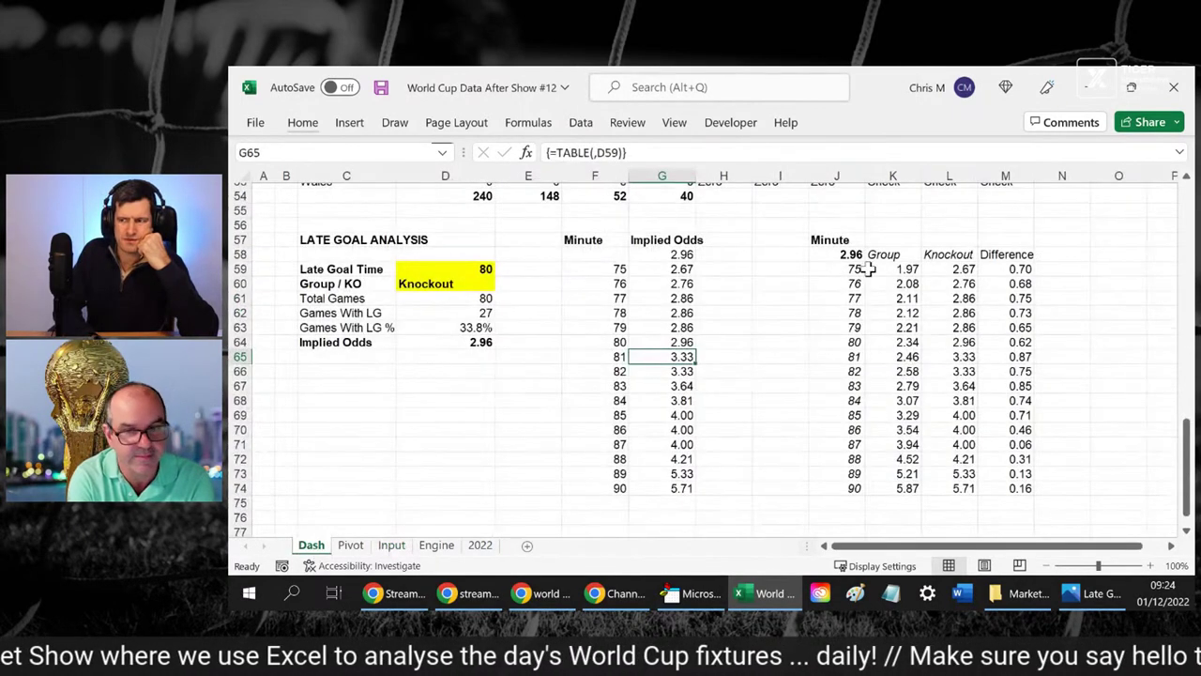
click(870, 269)
key(Left)
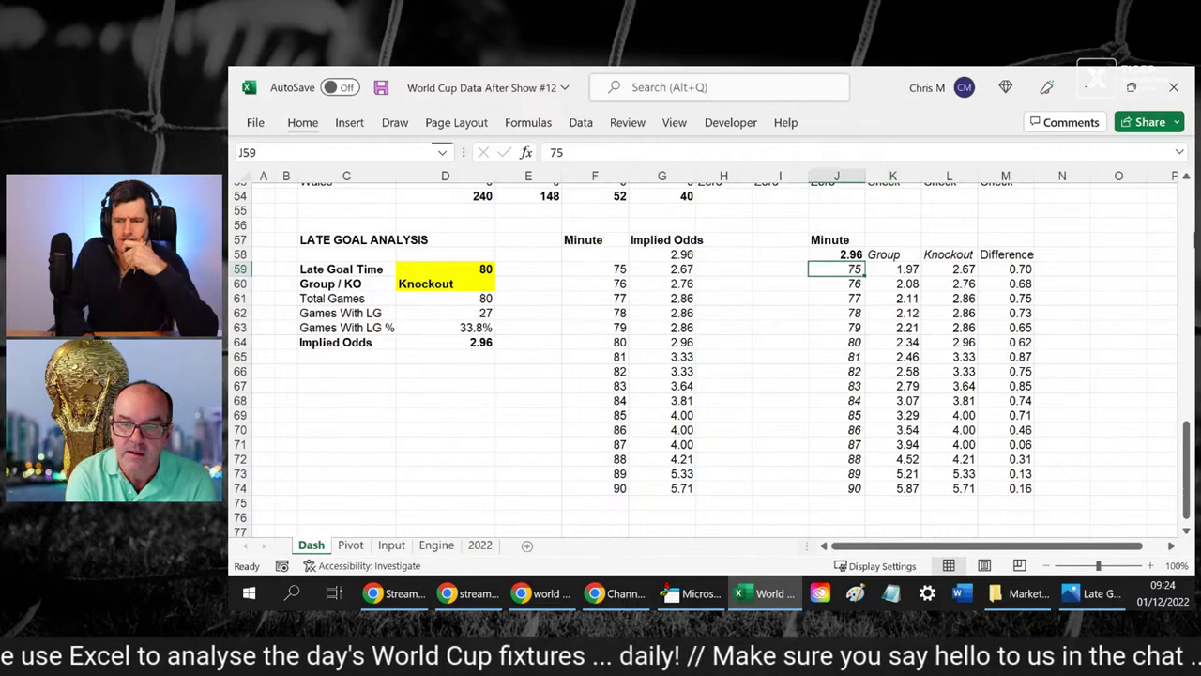
click(1095, 593)
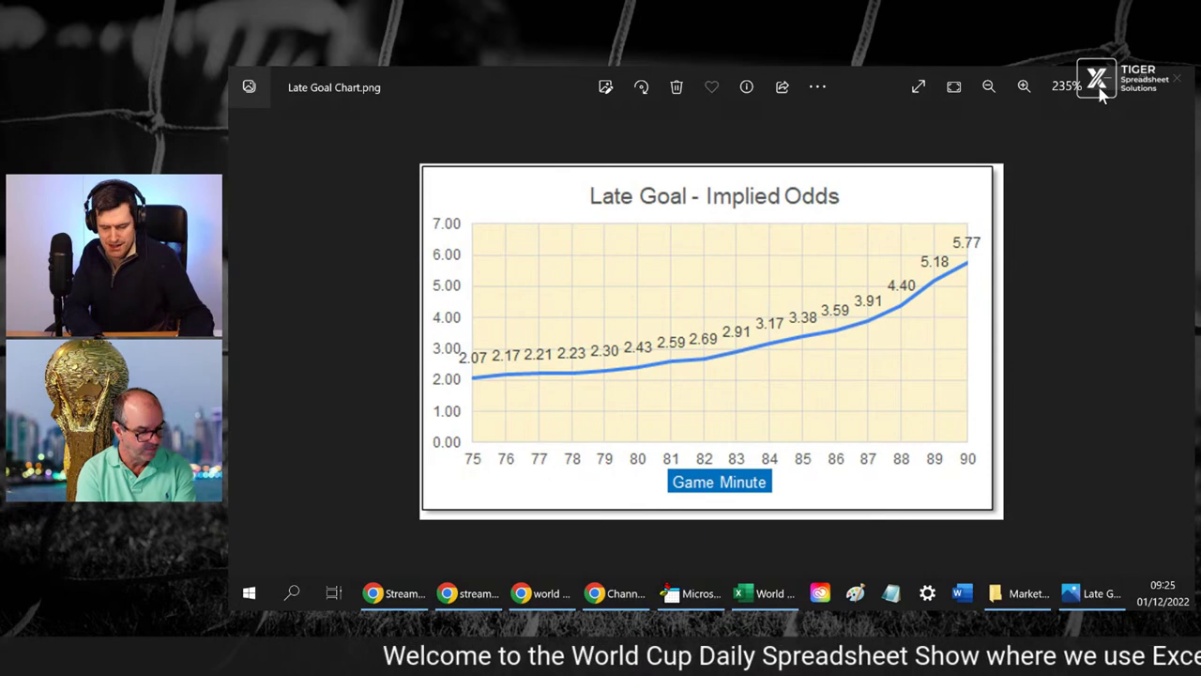
- Close the Late Goal Chart image in Photos and return to the workbook
click(1100, 85)
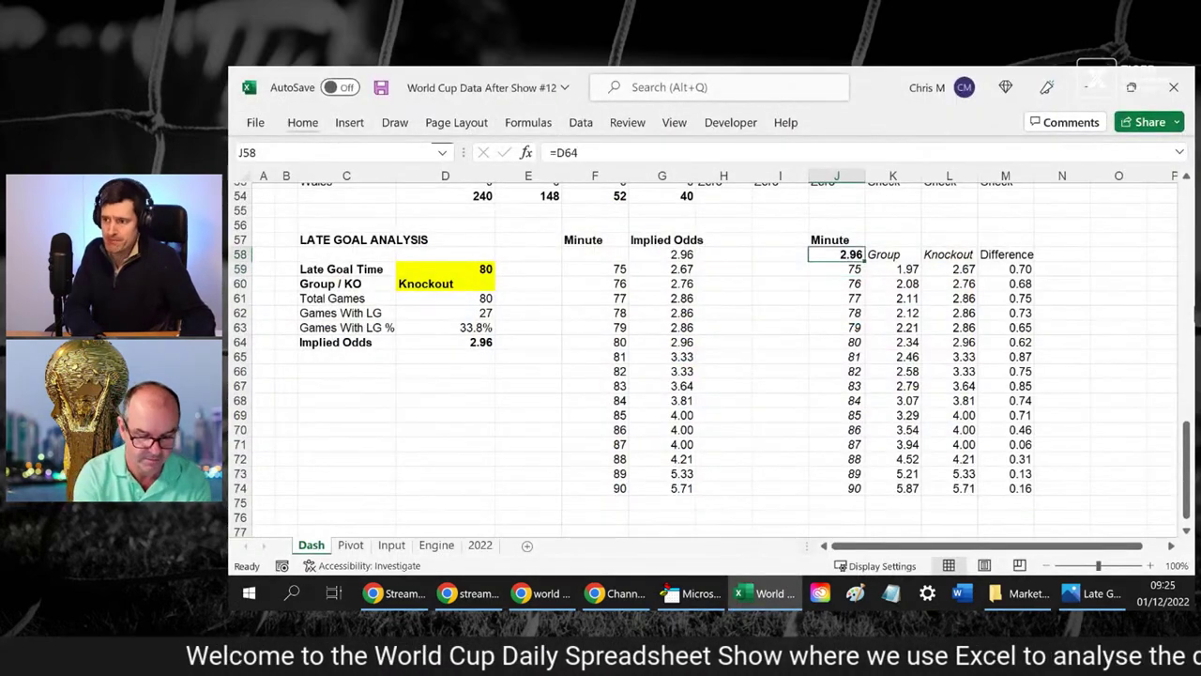
click(892, 254)
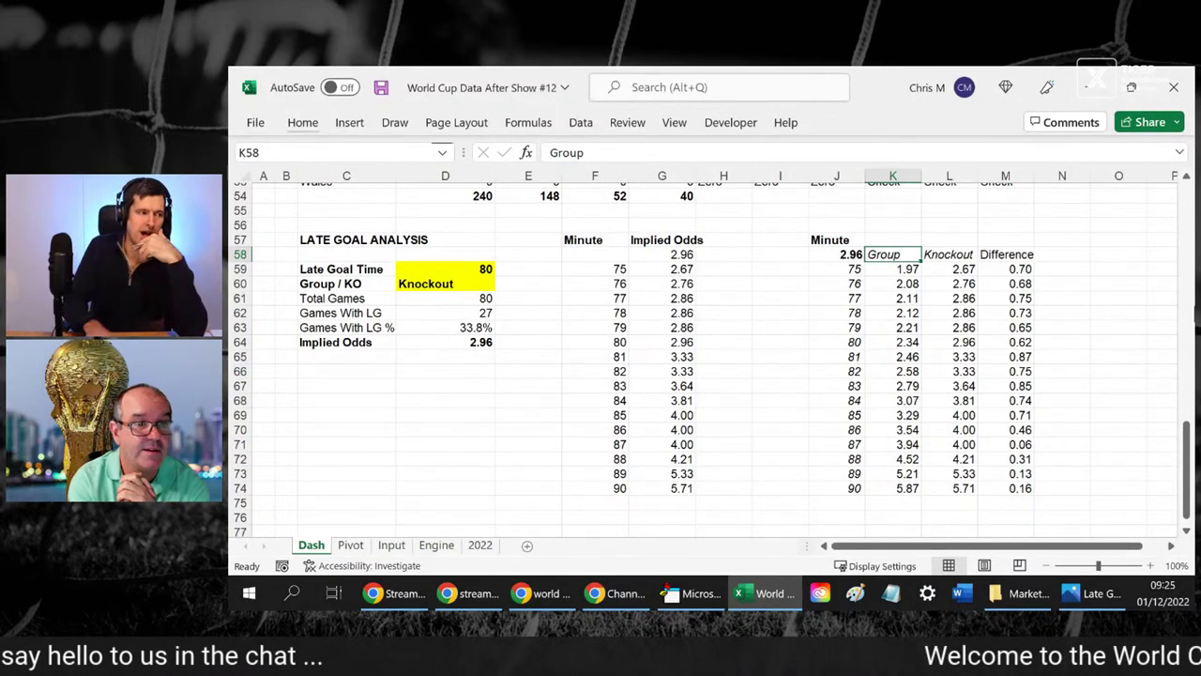
click(836, 254)
click(836, 269)
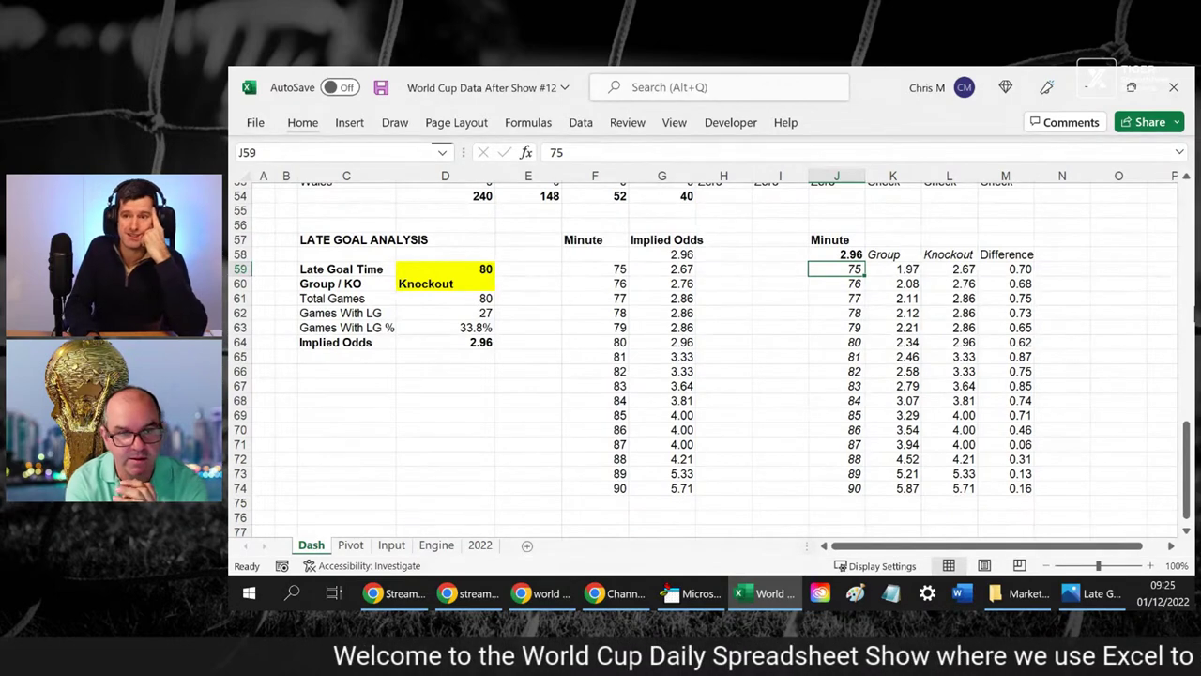
- Glance at the Input sheet, then inspect the Dash sheet's minute-75 Group odds formula
click(390, 545)
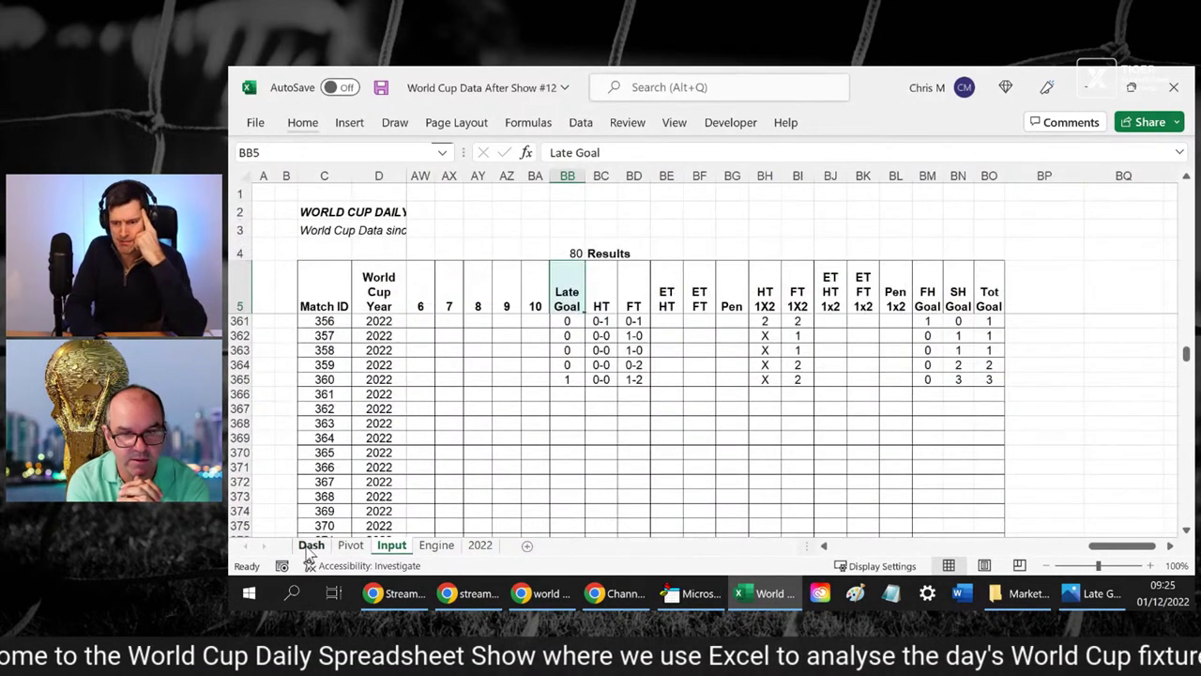
click(308, 547)
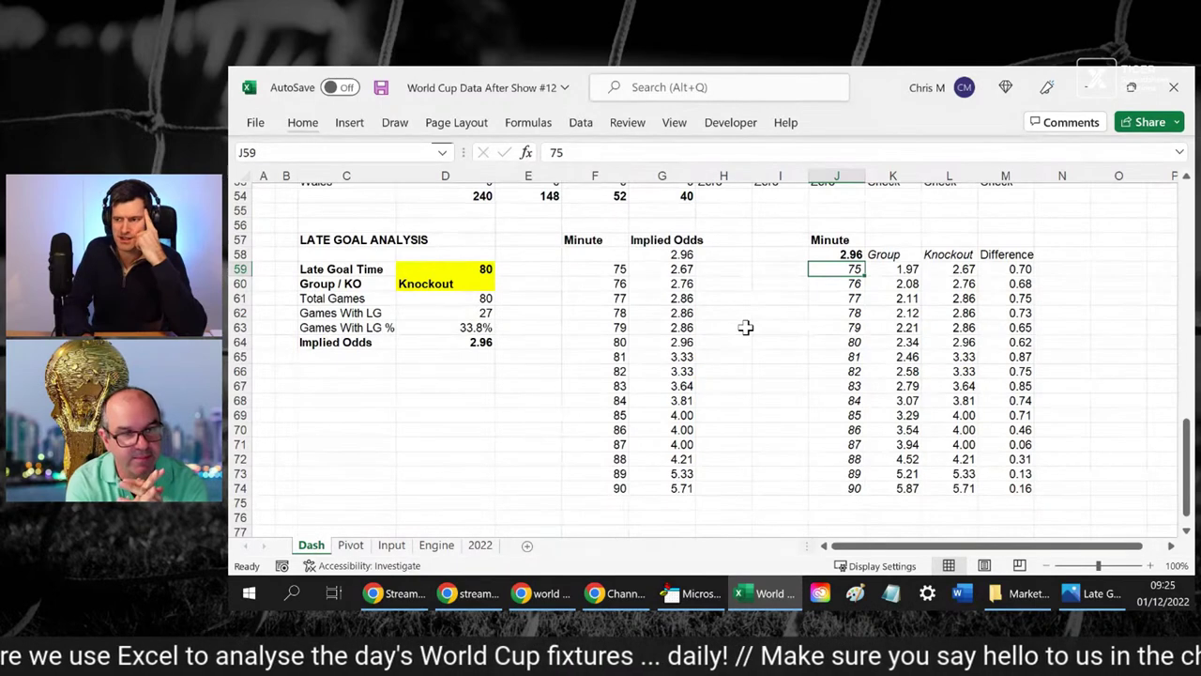
key(Right)
key(Down)
key(Down)
key(Down)
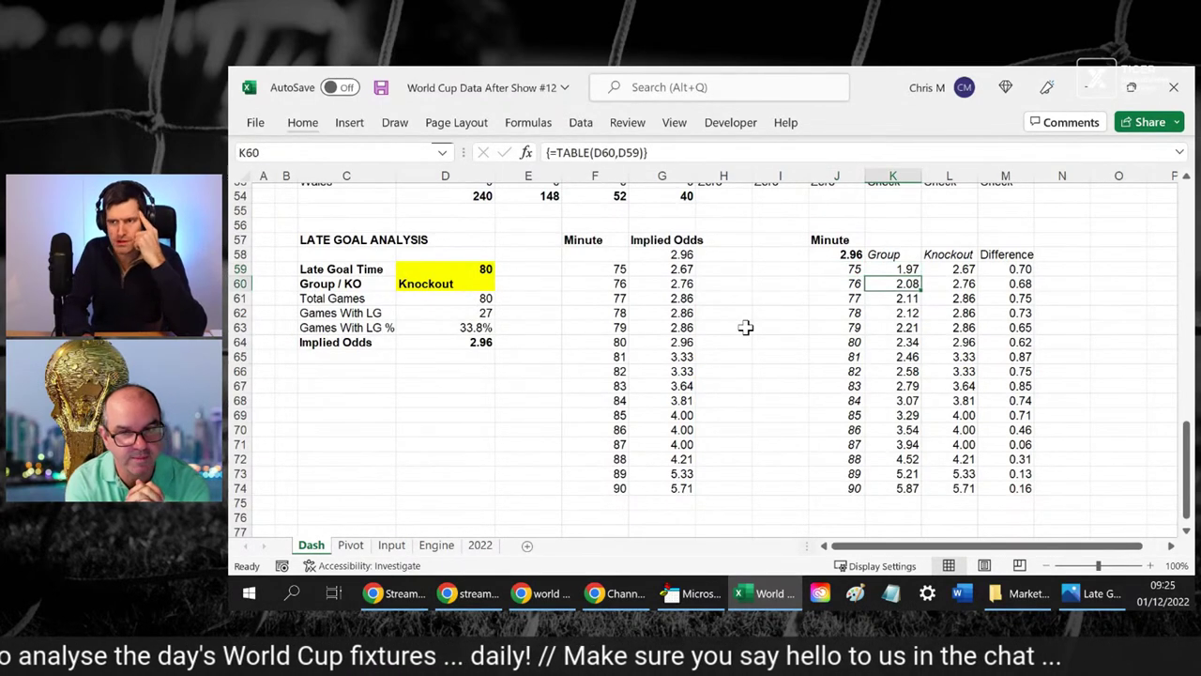
key(Up)
key(Up)
key(Up)
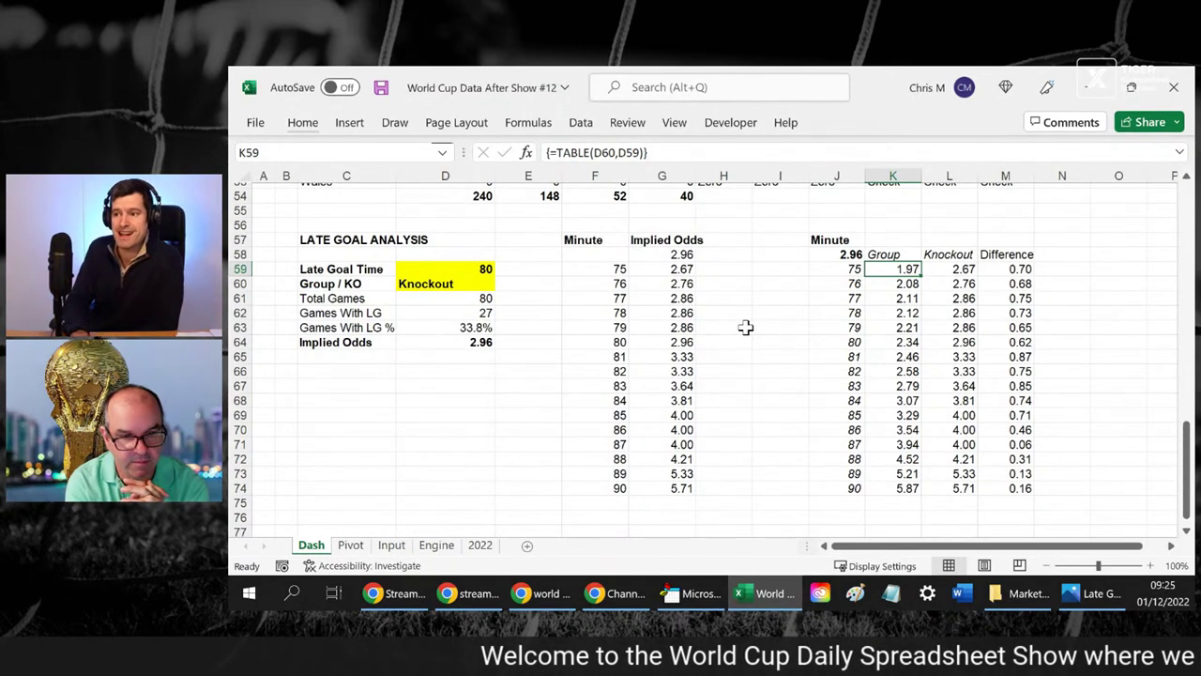
- Select minutes 75–90 with their Group odds (J59:K74), then return to the minute 75 cell
key(shift+Down)
key(shift+Down)
key(shift+Down)
key(shift+Down)
key(shift+Down)
key(shift+Down)
key(shift+Down)
key(shift+Down)
key(shift+Down)
key(shift+Down)
key(shift+Down)
key(shift+Down)
key(shift+Down)
key(shift+Down)
key(shift+Down)
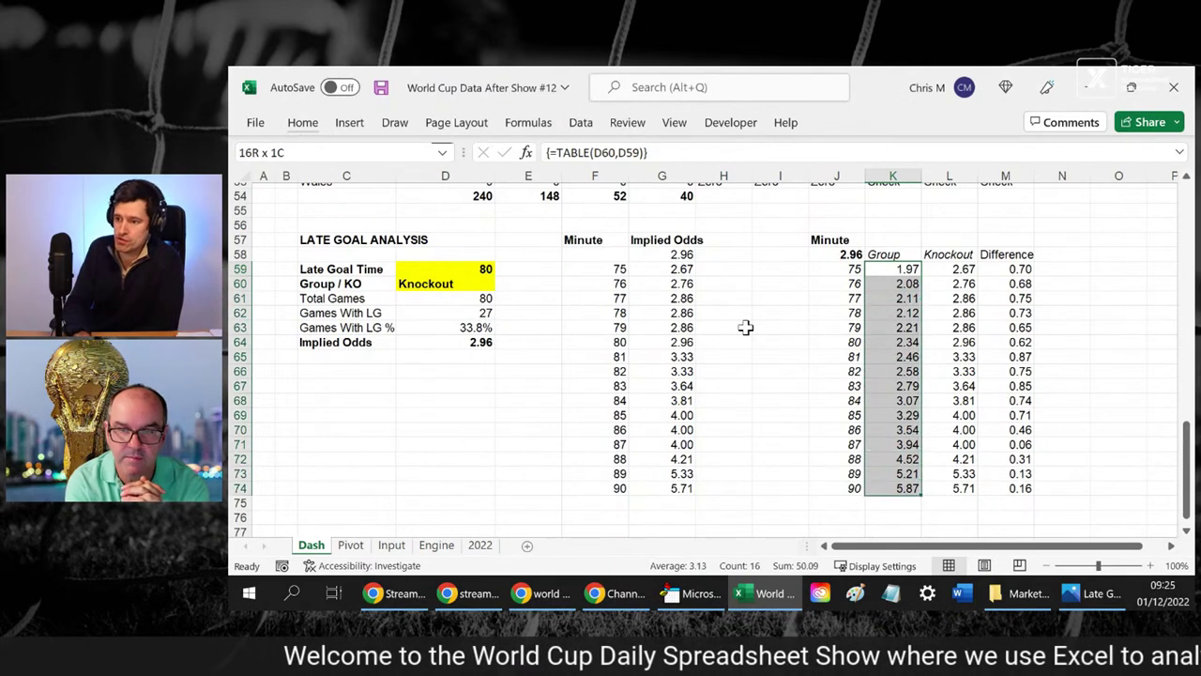
key(Left)
key(shift+Right)
key(shift+Down)
key(shift+Down)
key(shift+Down)
key(shift+Down)
key(shift+Down)
key(shift+Down)
key(shift+Down)
key(shift+Down)
key(shift+Down)
key(shift+Down)
key(shift+Down)
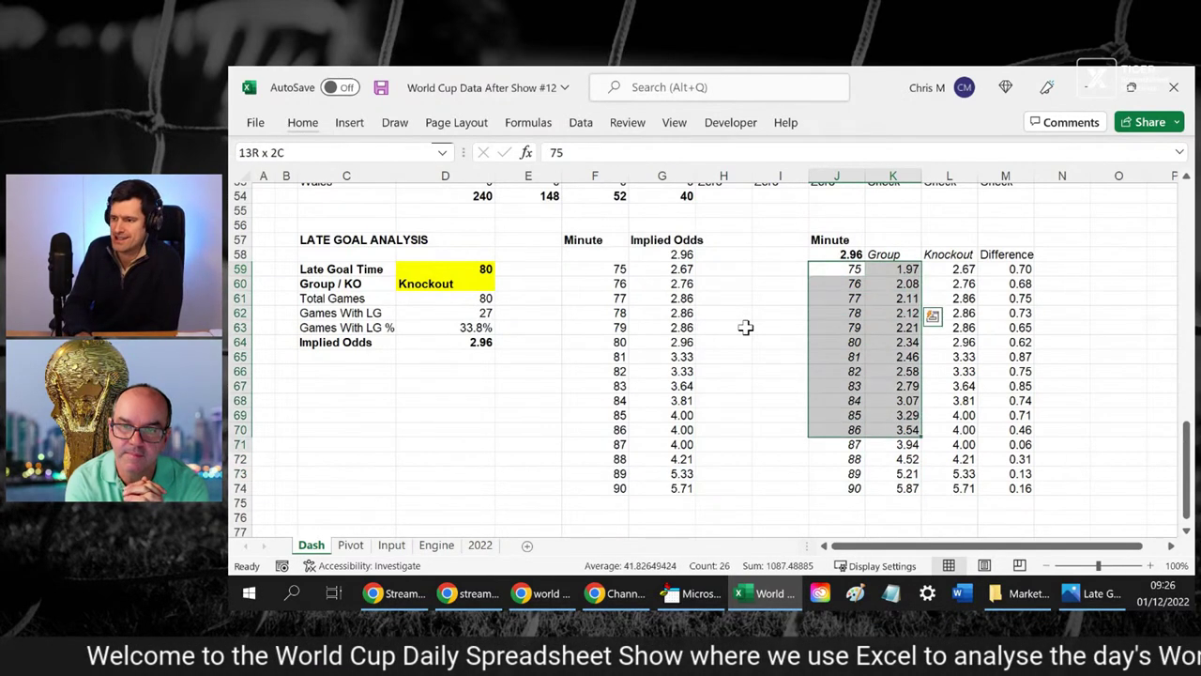
key(shift+Down)
key(shift+Down)
key(shift+Down)
key(shift+Down)
key(Up)
key(Down)
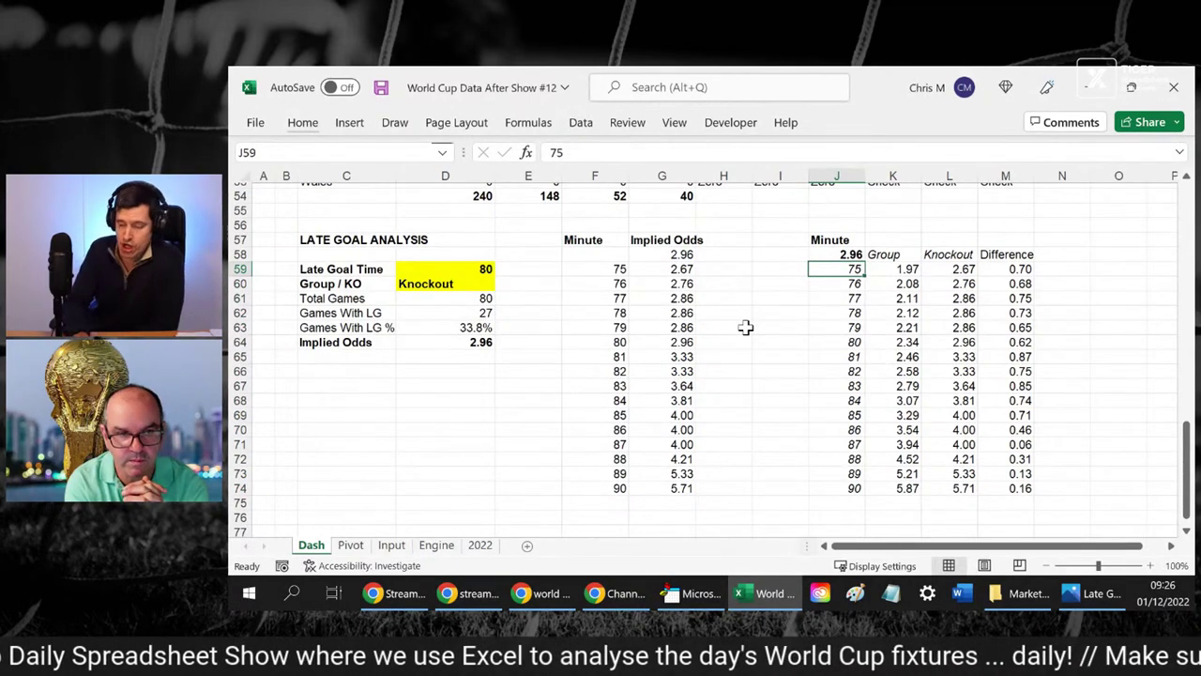
- Select a pivot table row label and show the PivotTable Analyze commands, glancing at Design
click(351, 544)
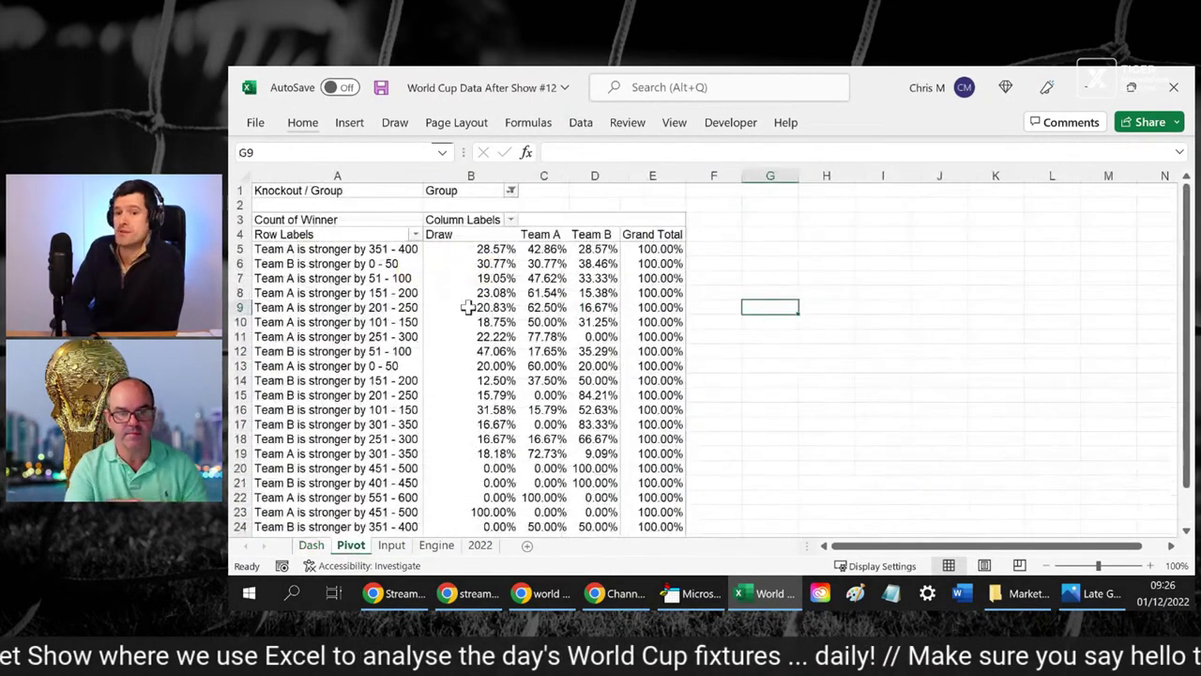
click(371, 311)
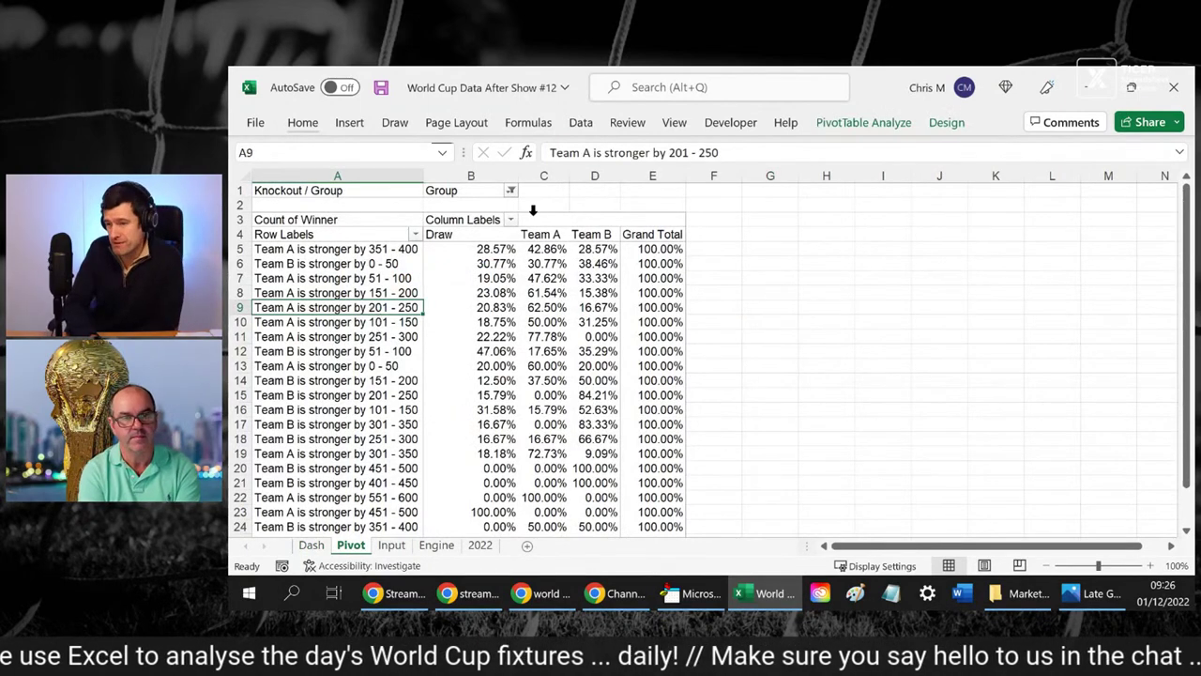
click(883, 124)
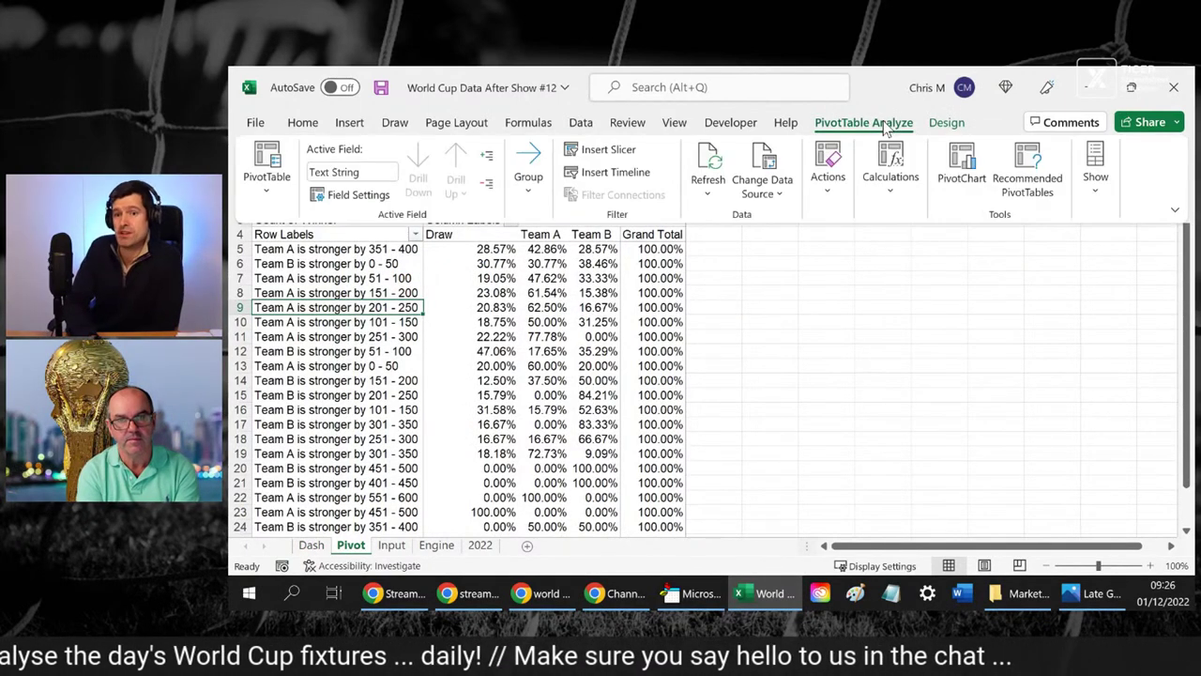
click(946, 123)
click(876, 124)
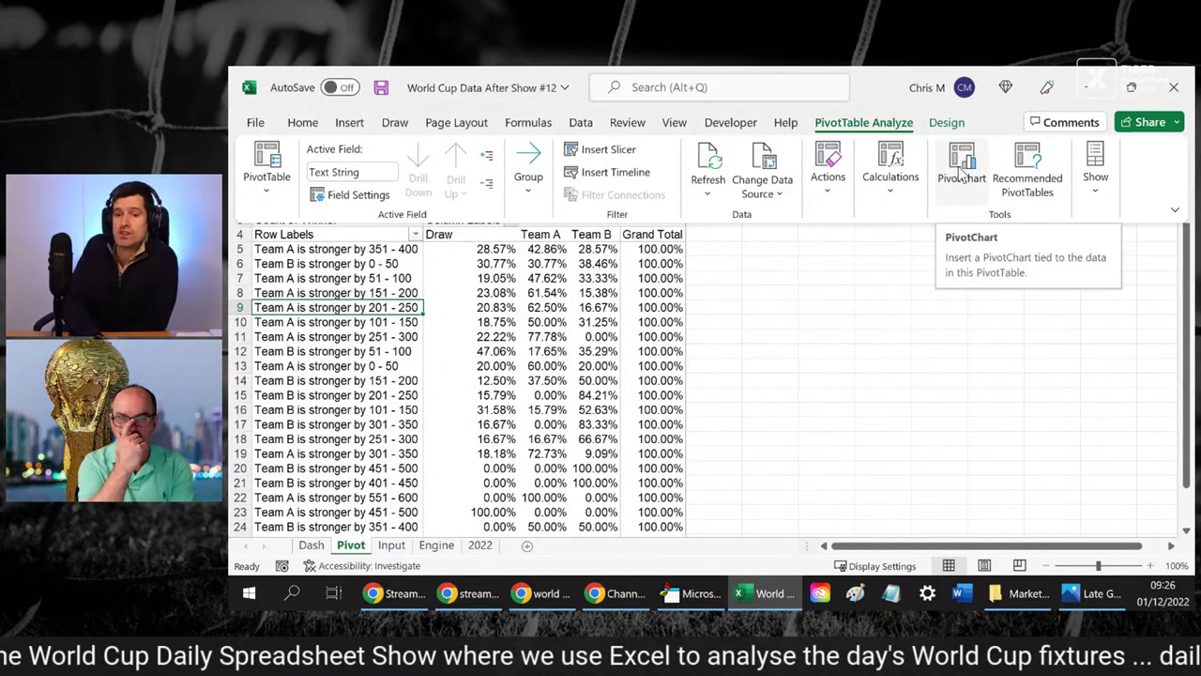
- Switch between the Pivot and Dash sheets, ending on the Dash sheet
click(311, 549)
click(311, 547)
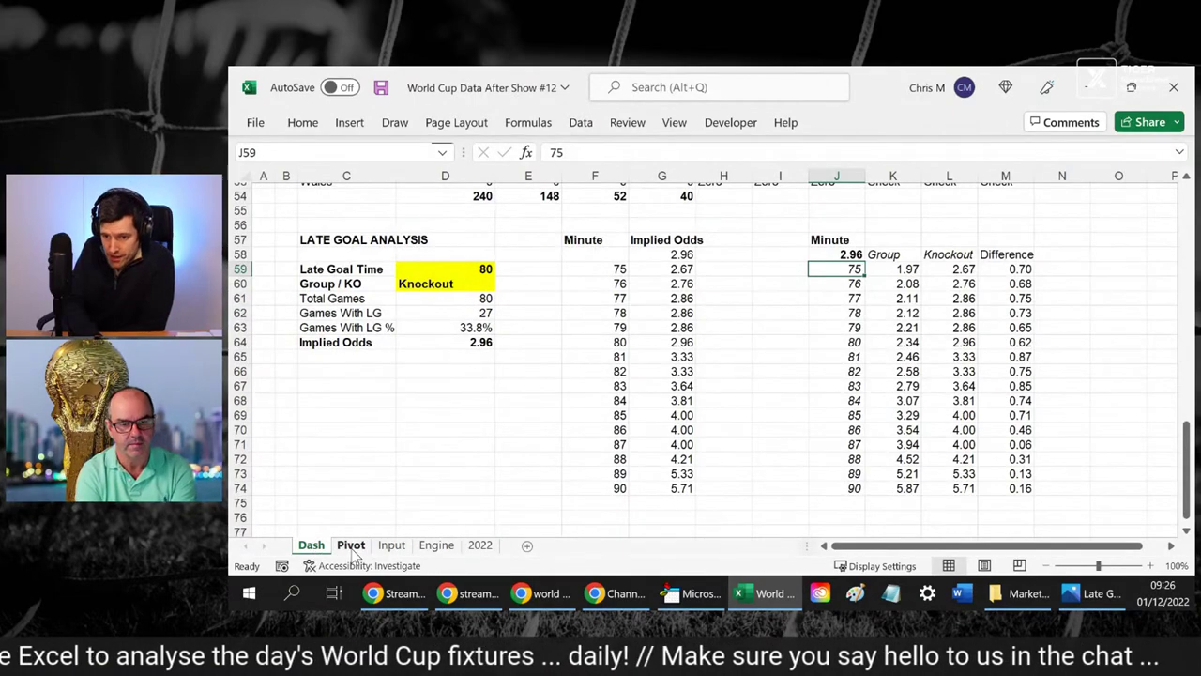
click(353, 552)
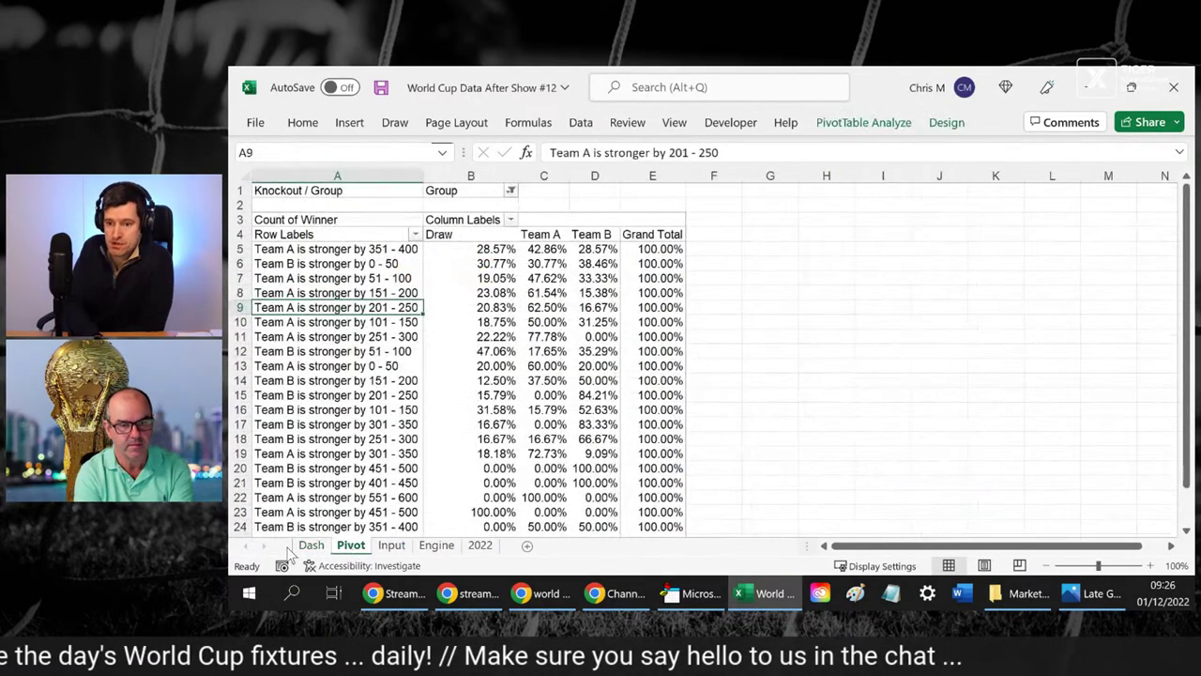
click(310, 547)
scroll(394, 442, up, 9)
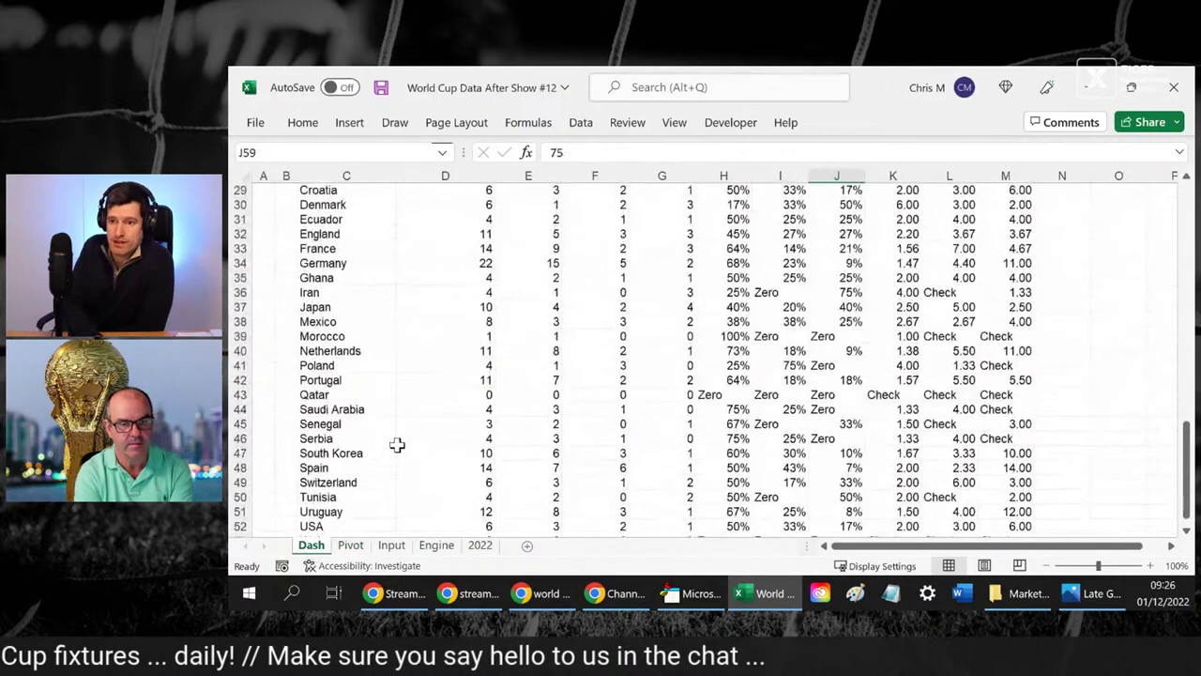
- Check the country match counts, including the 28 total in D19, then scroll down to Late Goal Analysis
click(476, 320)
key(Up)
key(Up)
key(Up)
key(Up)
key(Up)
key(Up)
key(Up)
key(Up)
key(Up)
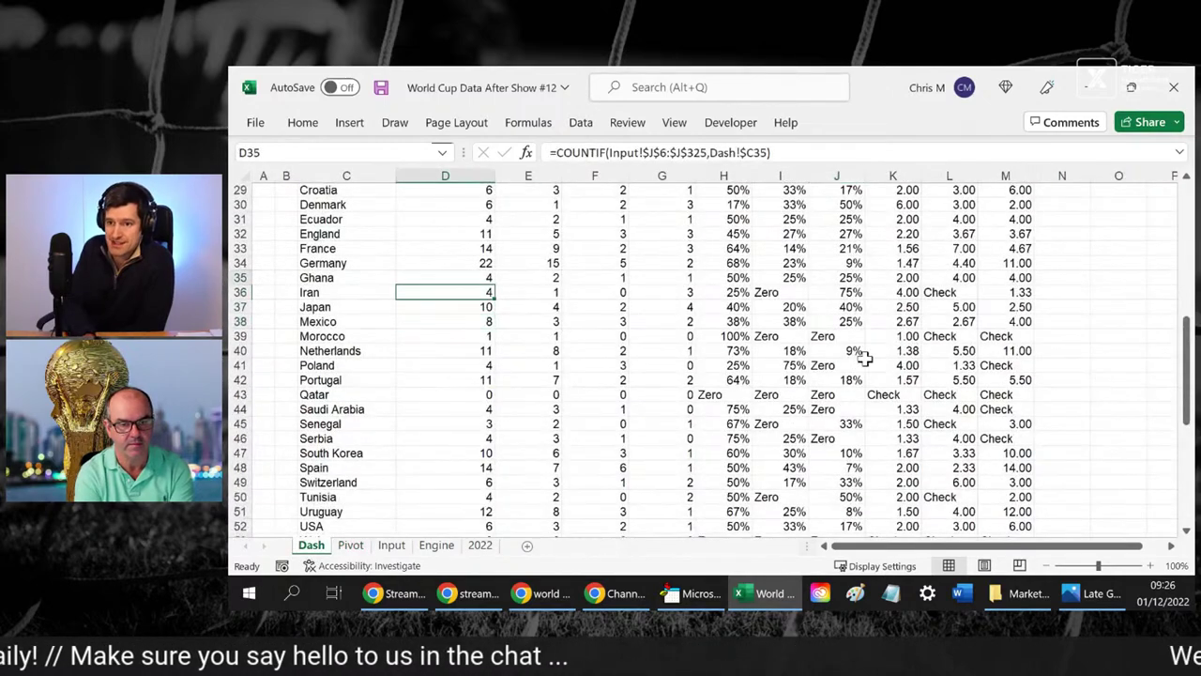
key(Up)
key(Up)
key(Up)
key(Up)
key(Up)
key(Up)
key(Up)
key(Up)
key(Up)
key(Up)
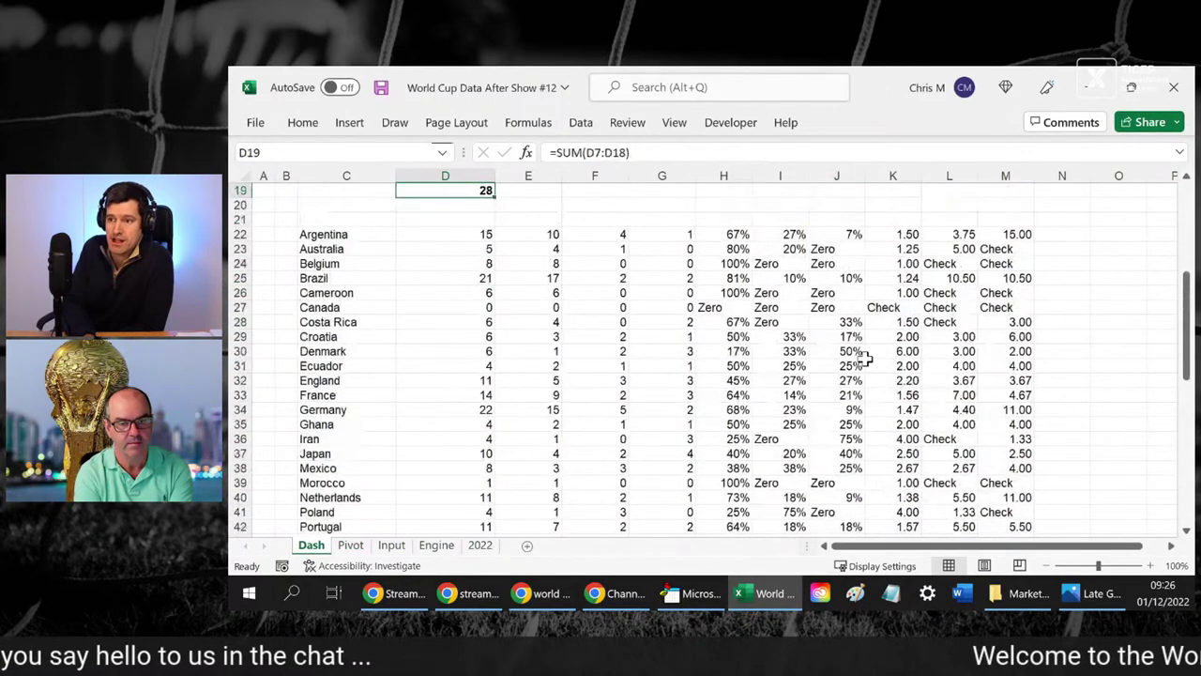
key(Down)
key(Down)
key(Down)
key(Down)
key(Down)
key(Down)
key(Down)
key(Down)
key(Down)
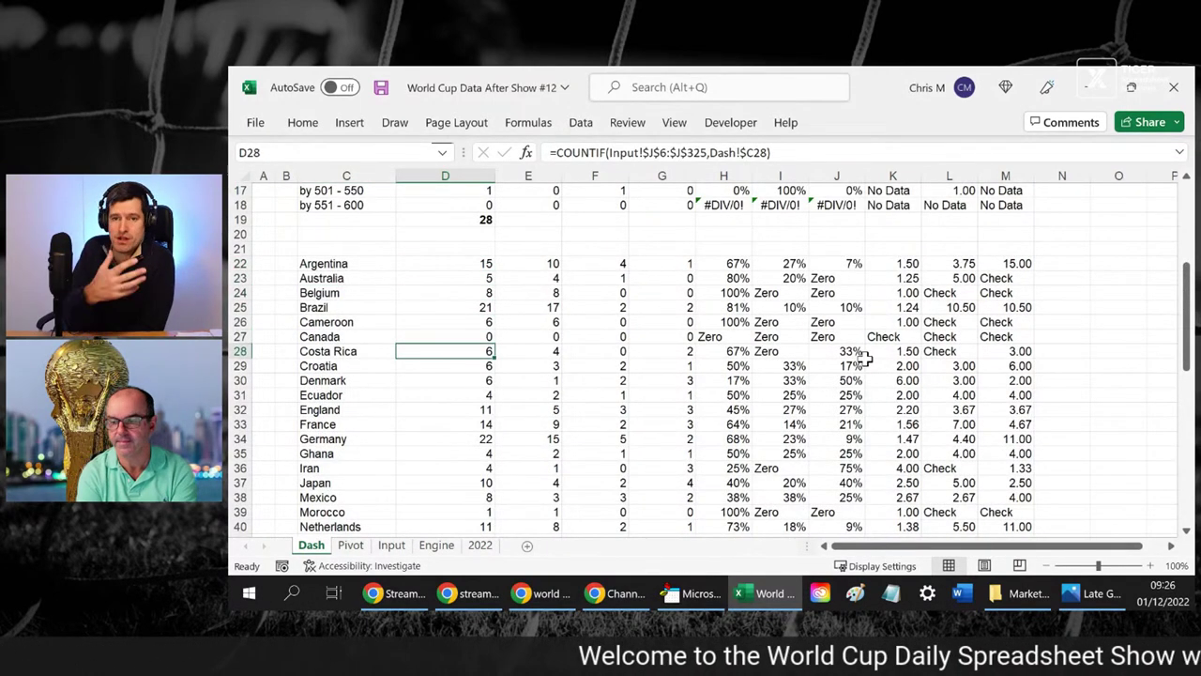
scroll(863, 356, up, 2)
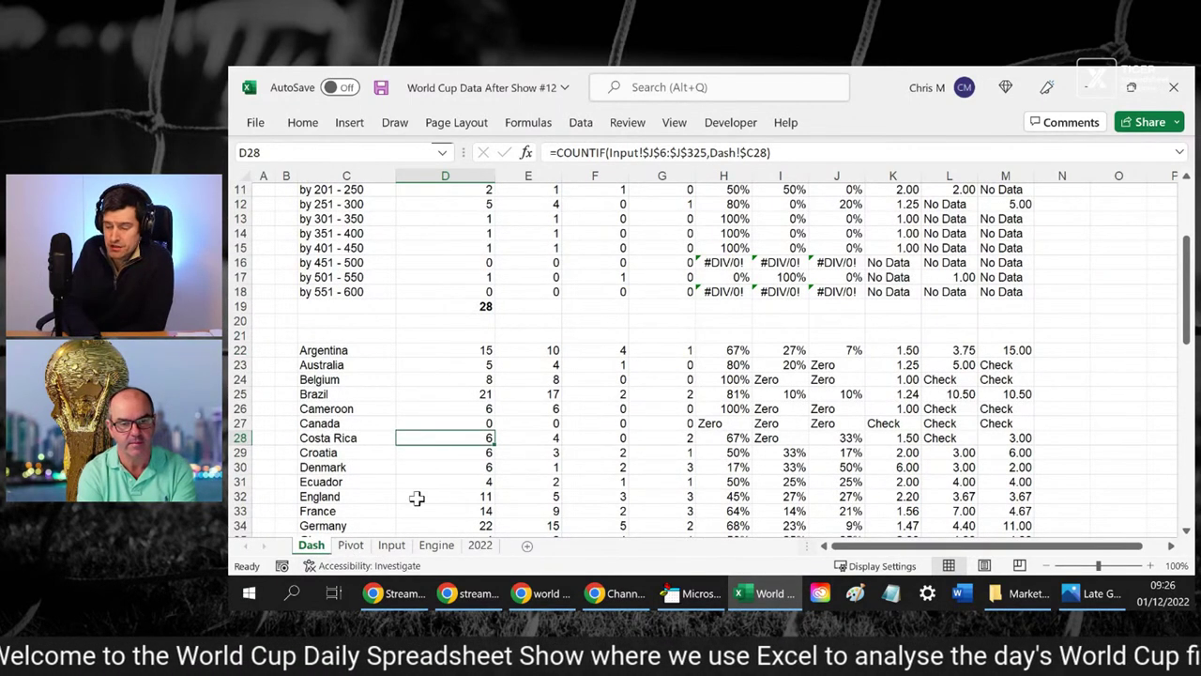
scroll(416, 498, down, 10)
scroll(417, 498, down, 5)
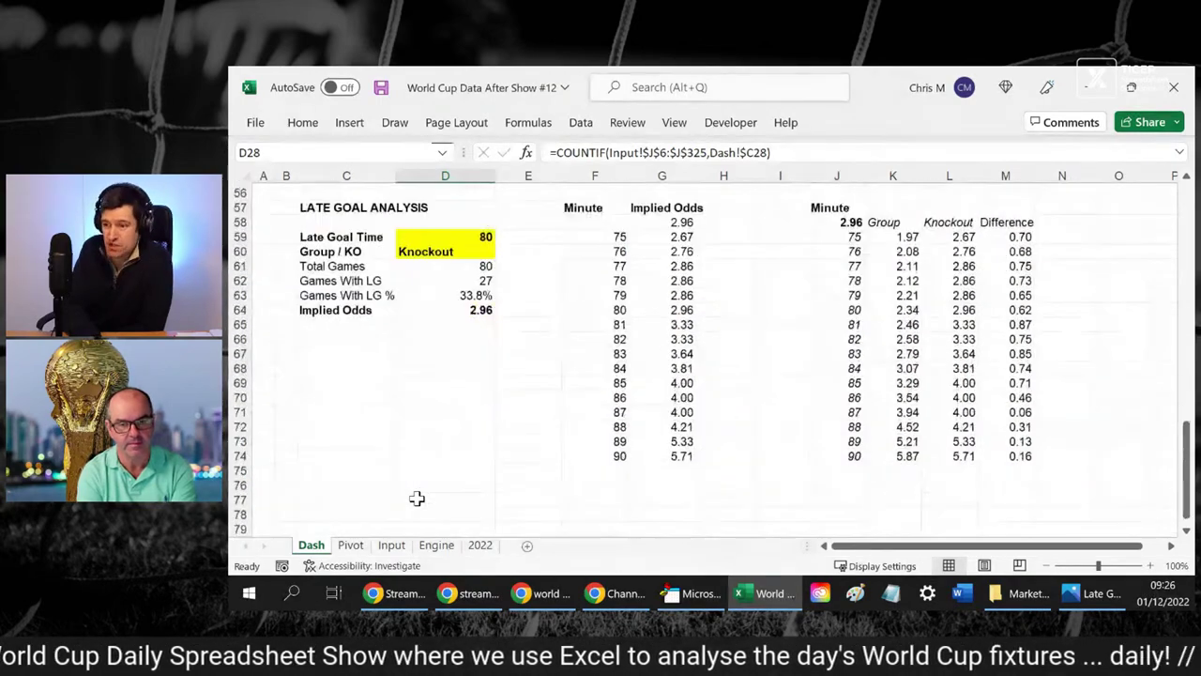
scroll(416, 498, up, 1)
scroll(417, 498, down, 1)
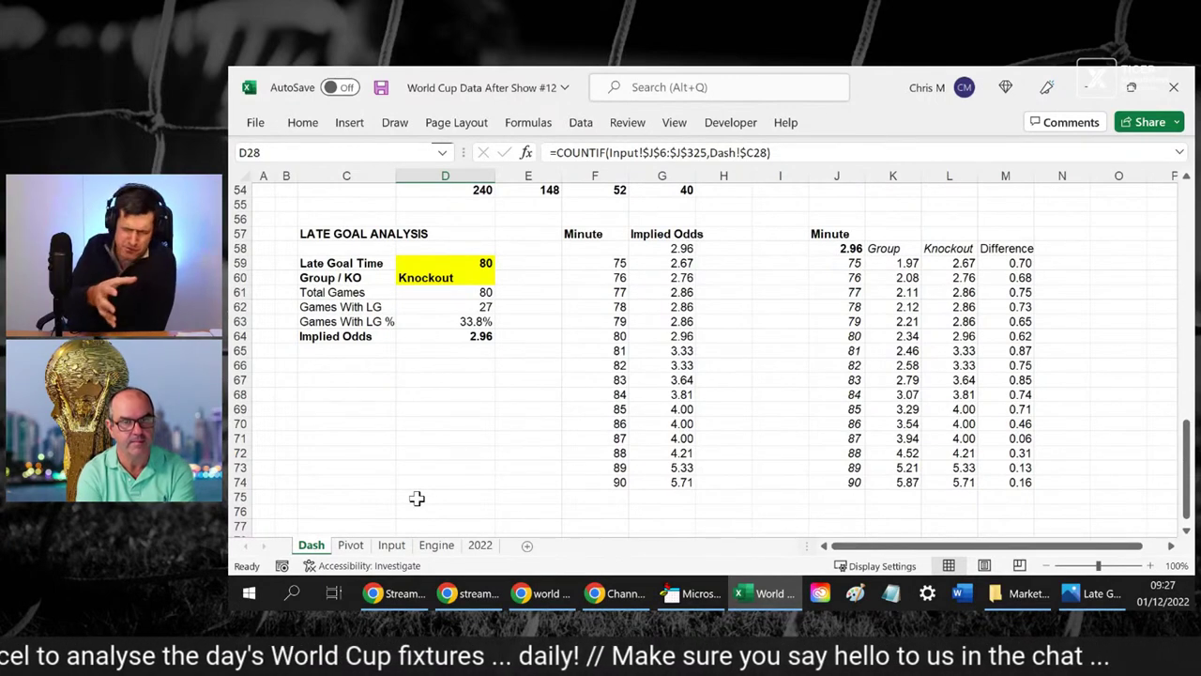
click(489, 422)
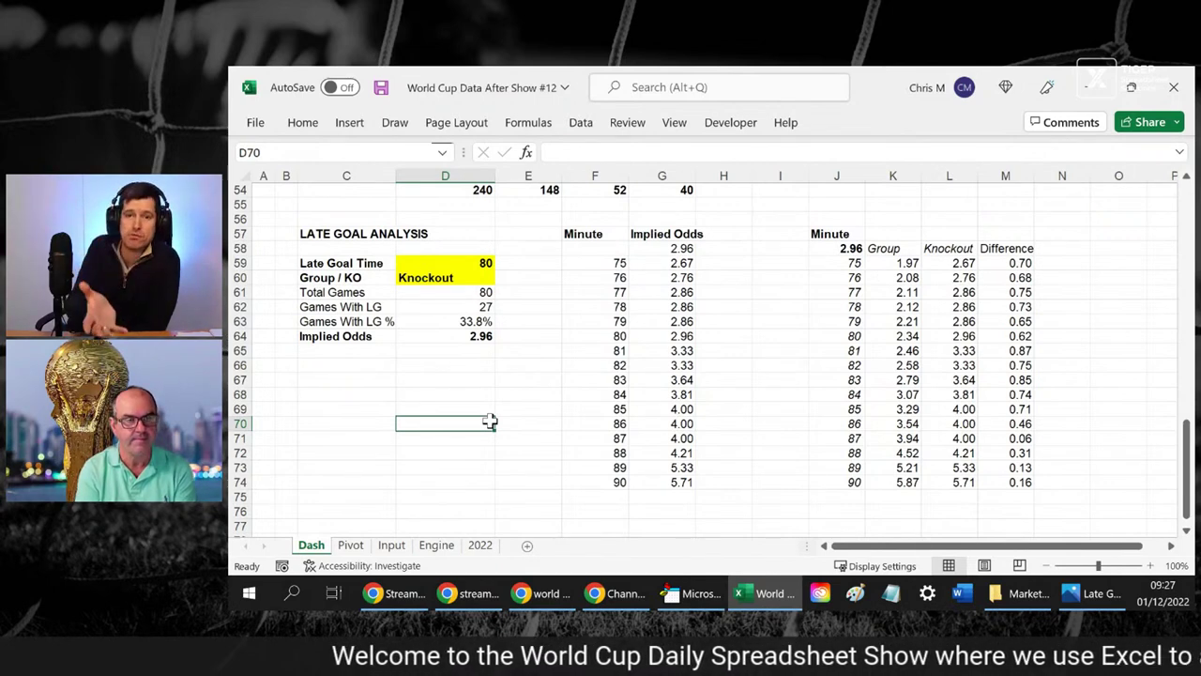
click(575, 249)
key(Down)
key(shift+Down)
key(shift+Down)
key(shift+Down)
key(shift+Down)
key(shift+Down)
key(shift+Down)
key(shift+Down)
key(shift+Down)
key(shift+Down)
key(shift+Down)
key(shift+Down)
key(shift+Down)
key(shift+Down)
key(shift+Down)
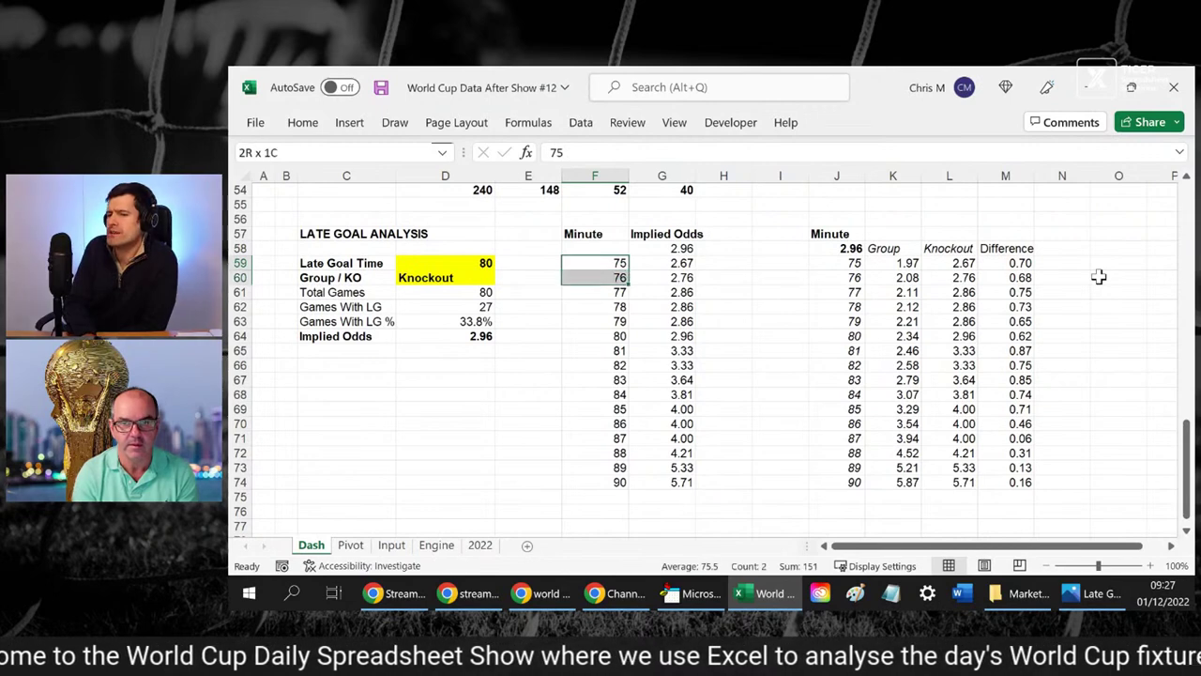
key(shift+Down)
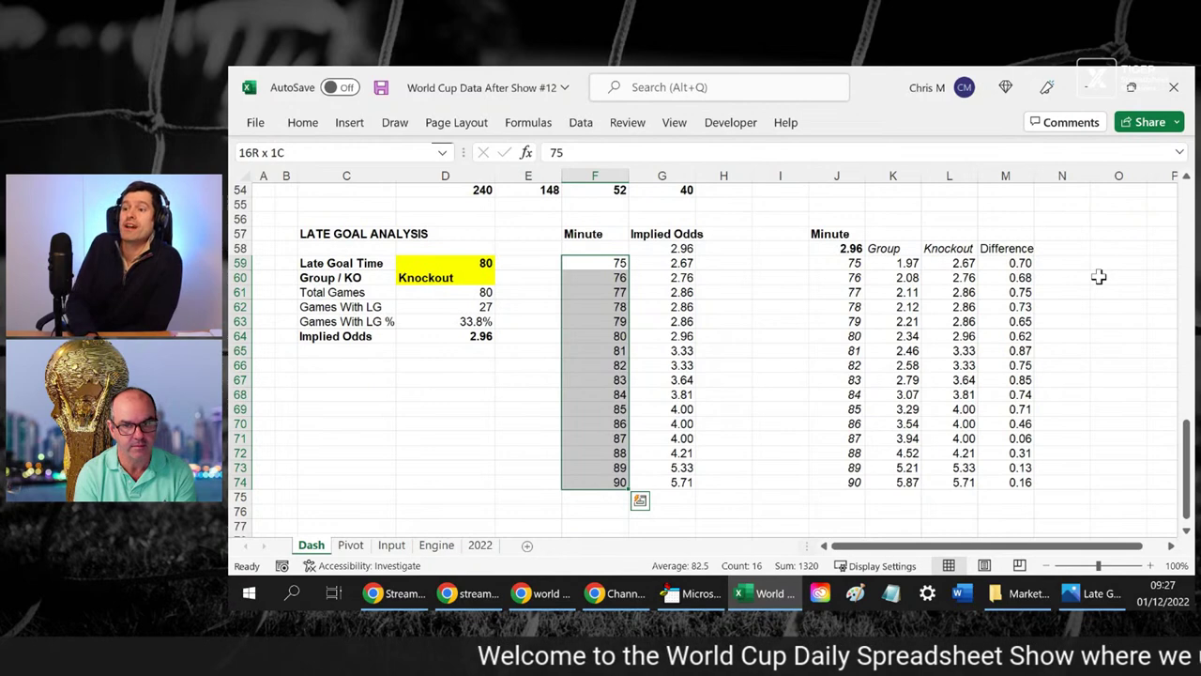
key(Right)
key(Right)
key(Right)
key(Right)
key(Right)
key(Right)
key(Left)
key(shift+Down)
key(shift+Down)
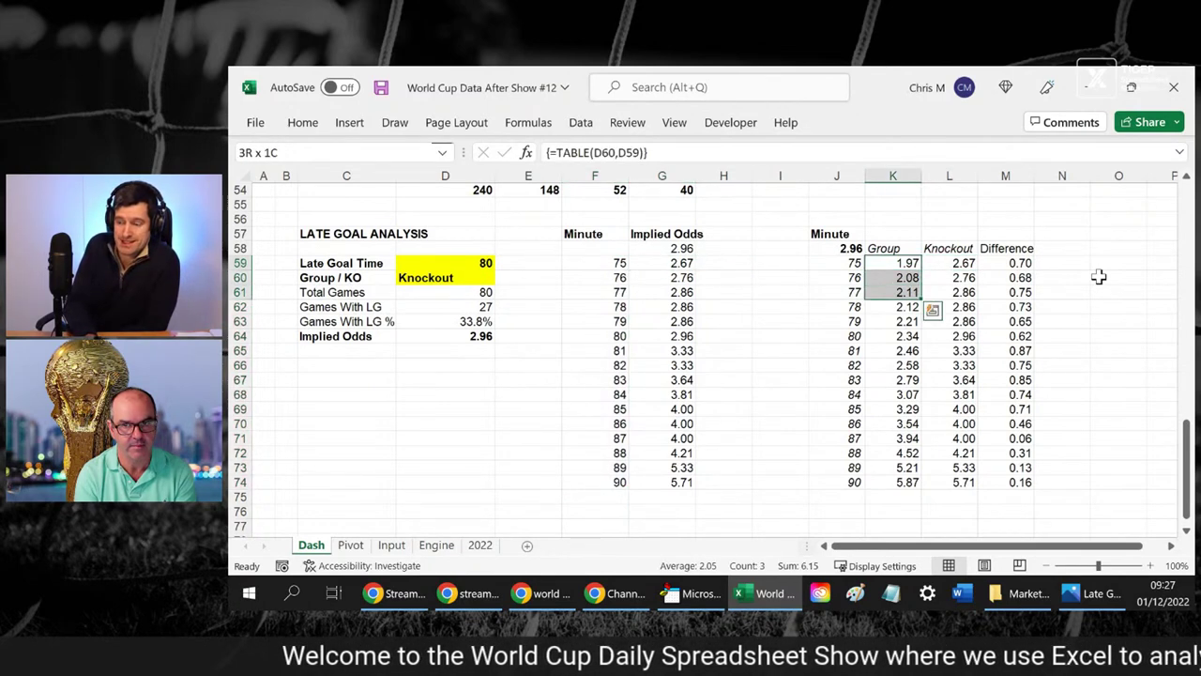
key(shift+Down)
key(shift+Down)
key(shift+Down)
key(shift+Down)
key(shift+Down)
key(shift+Down)
key(shift+Down)
key(shift+Down)
key(shift+Down)
key(shift+Down)
key(shift+Down)
key(shift+Down)
key(shift+Down)
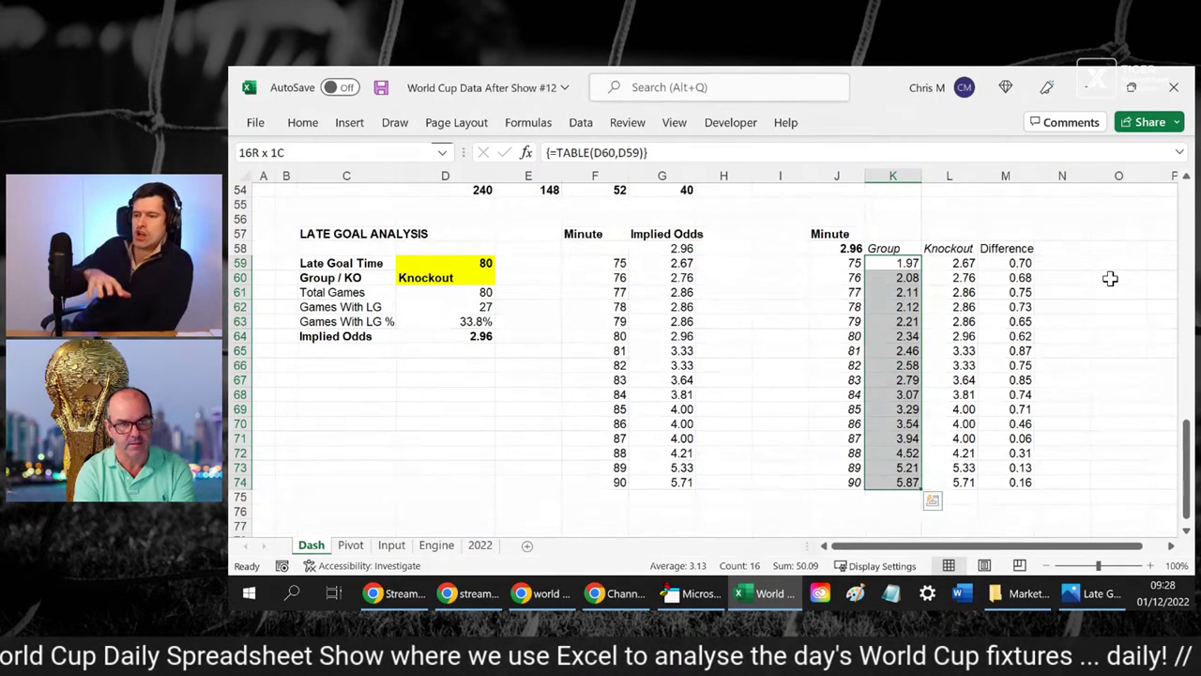
key(Left)
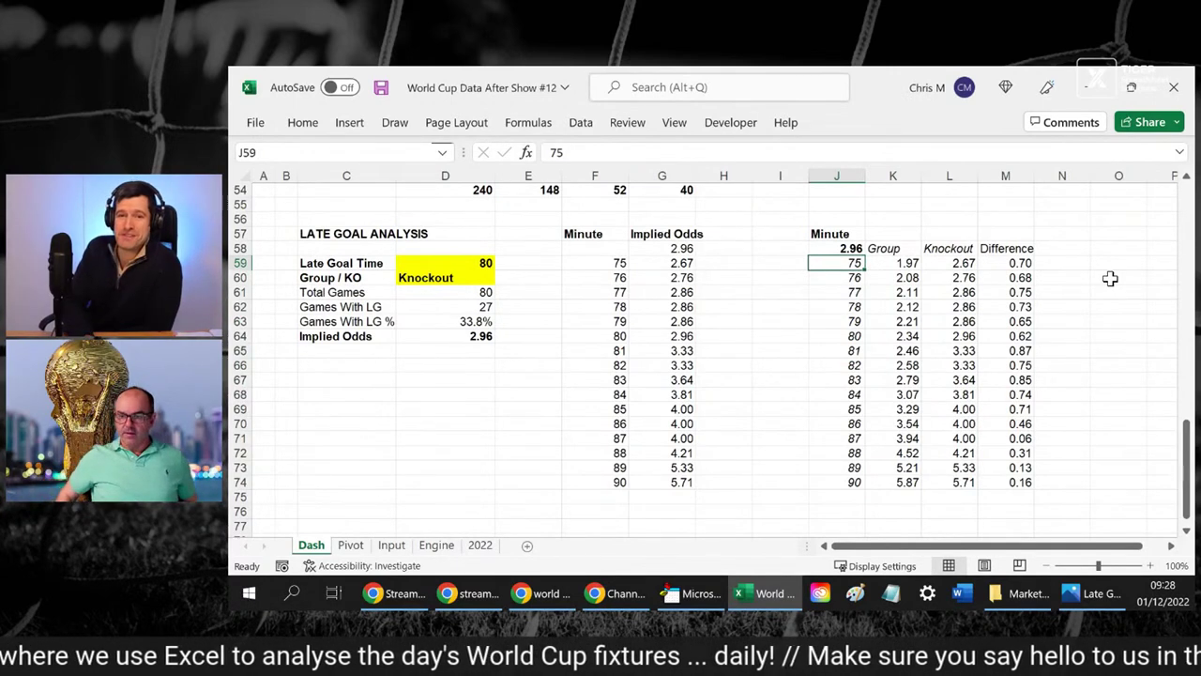
key(Right)
key(Right)
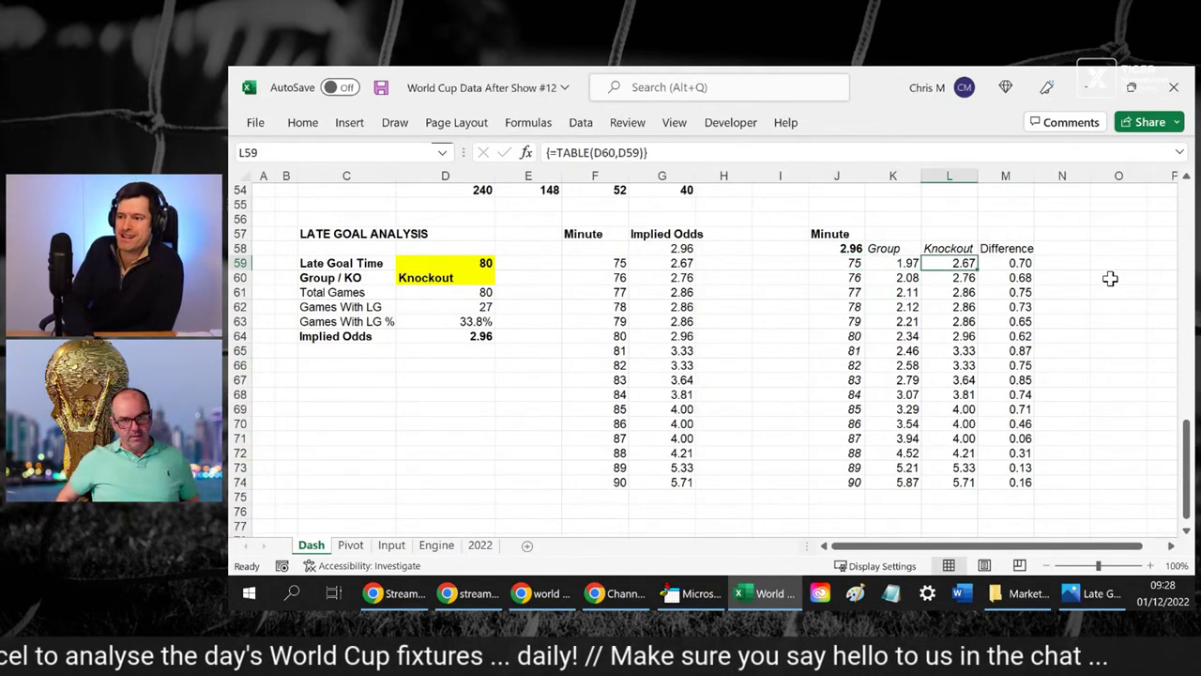
key(Left)
key(Left)
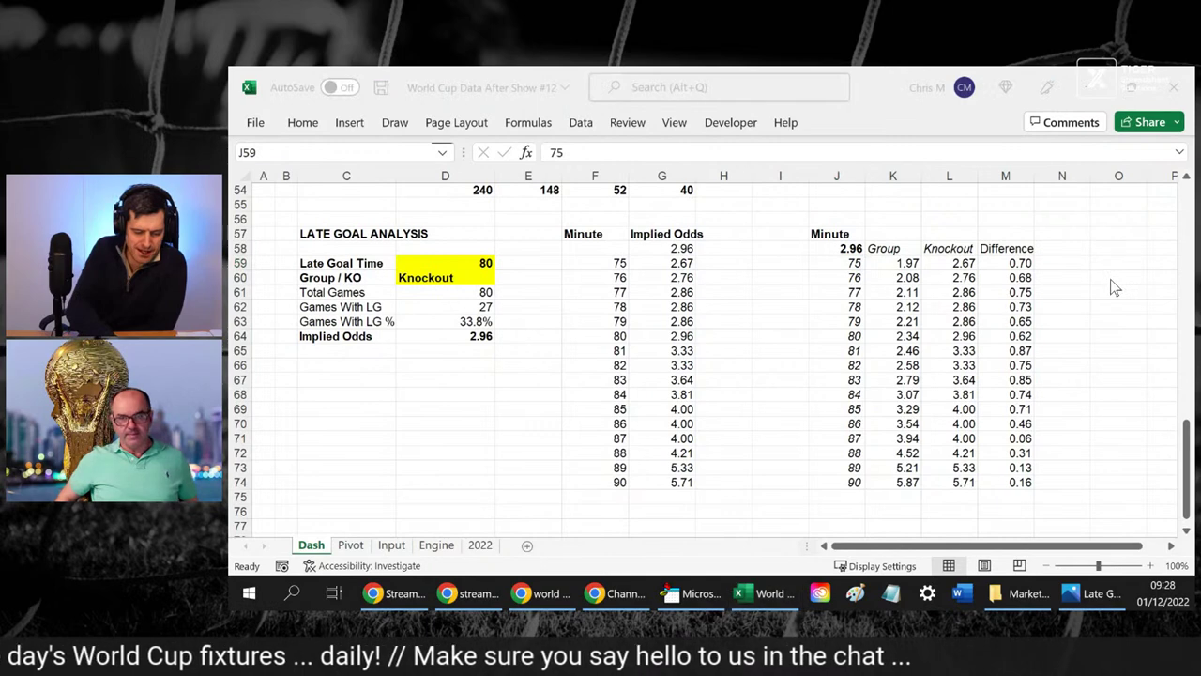
key(alt+Tab)
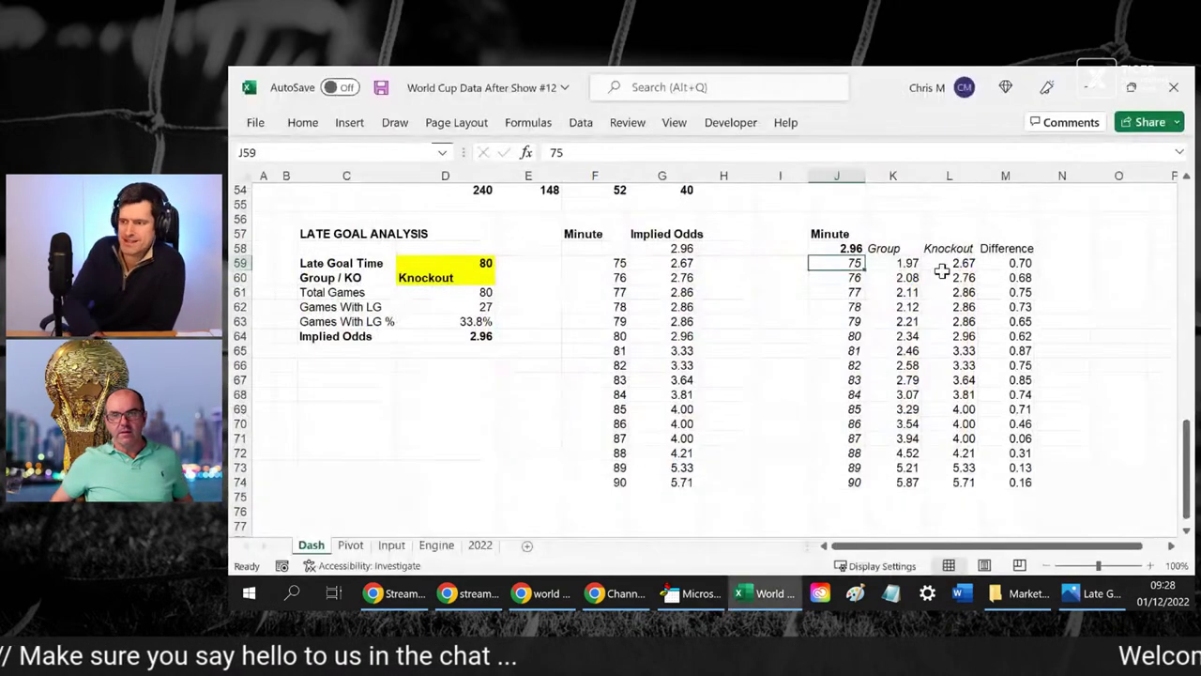
key(alt+Tab)
click(915, 249)
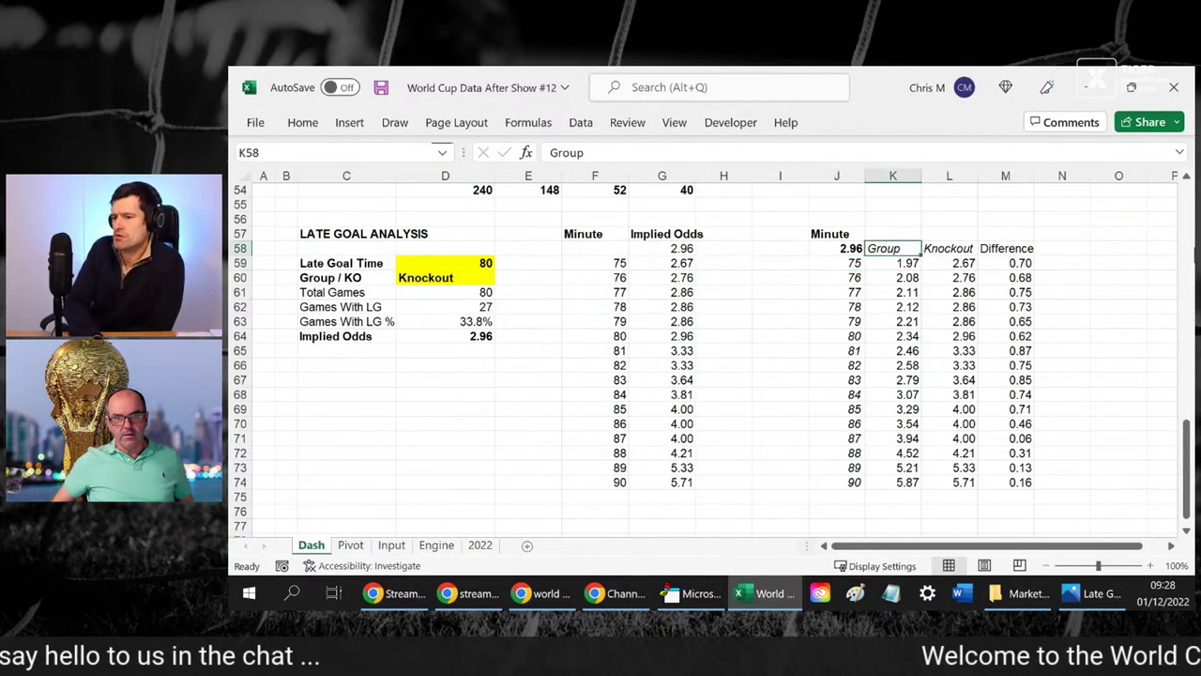
drag(915, 249, 967, 481)
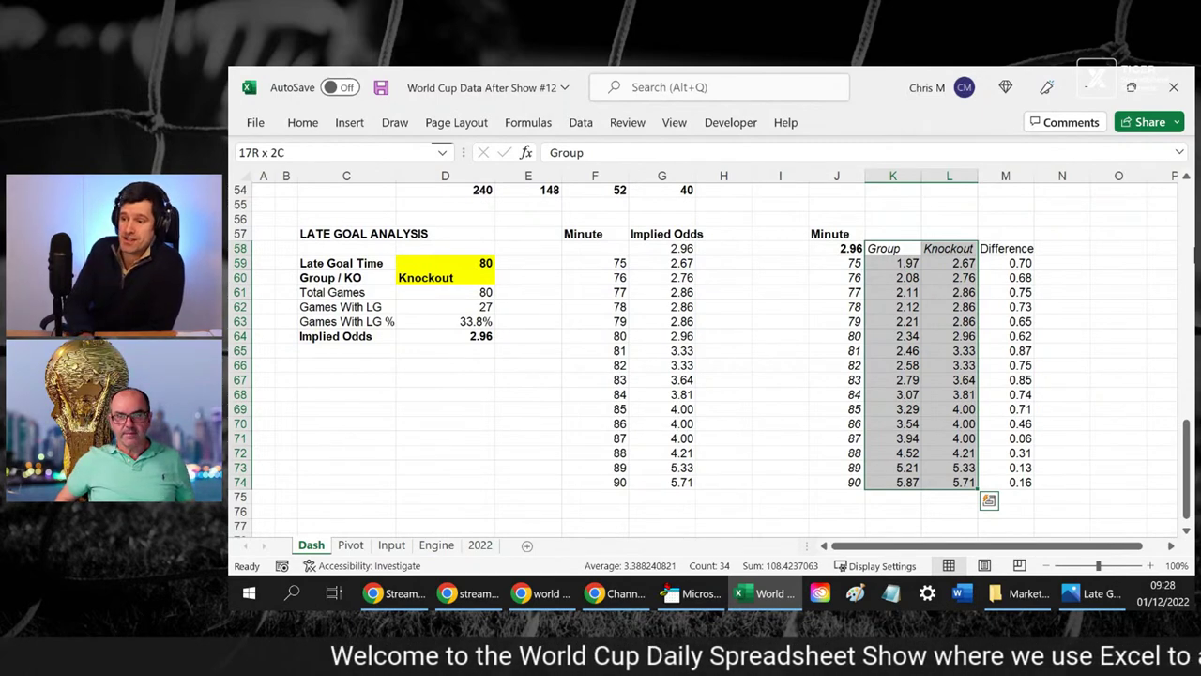
click(836, 249)
click(949, 249)
click(949, 263)
shift+click(949, 278)
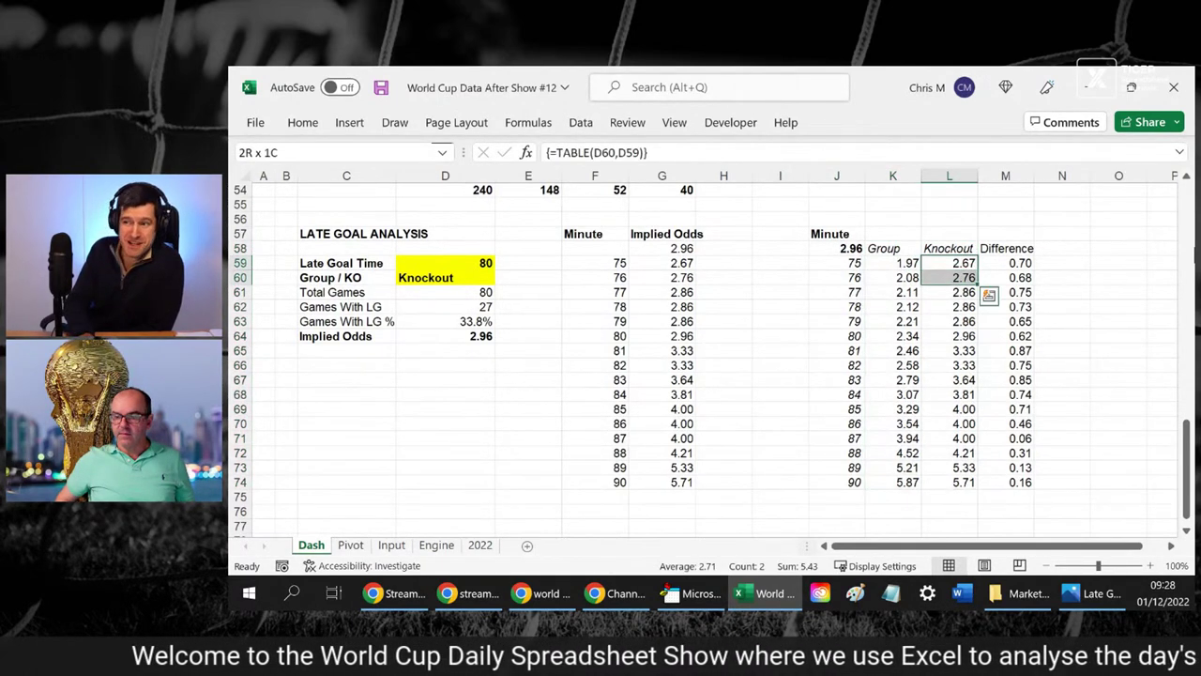
drag(948, 263, 949, 481)
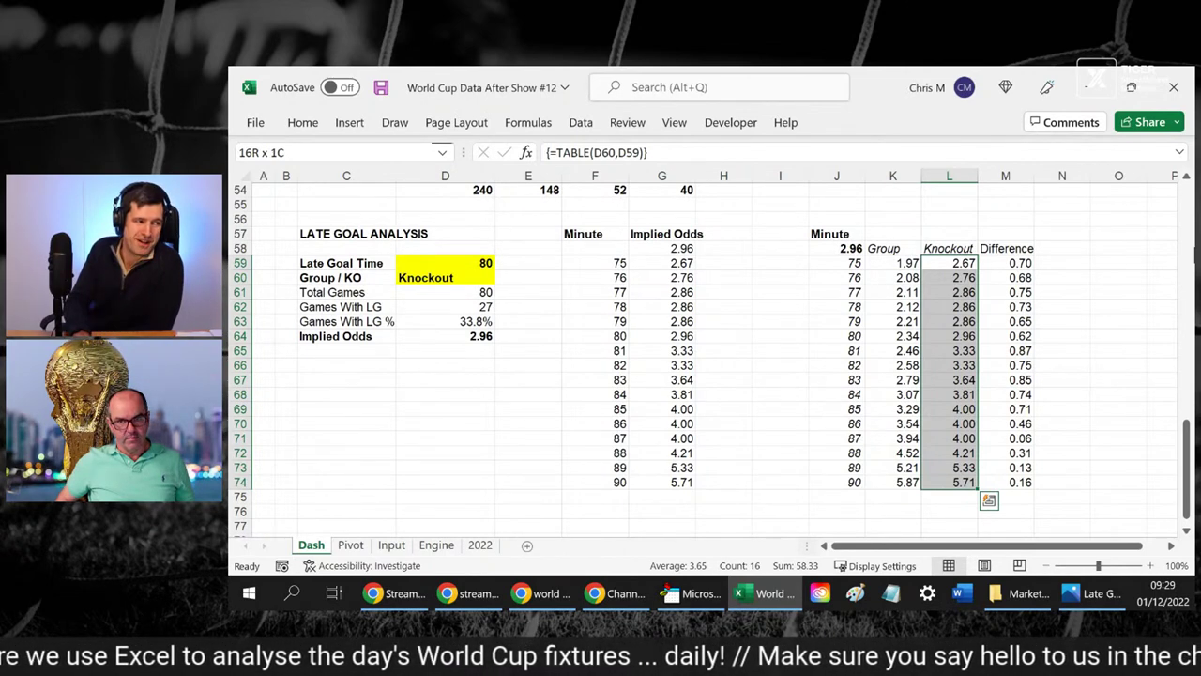
click(893, 263)
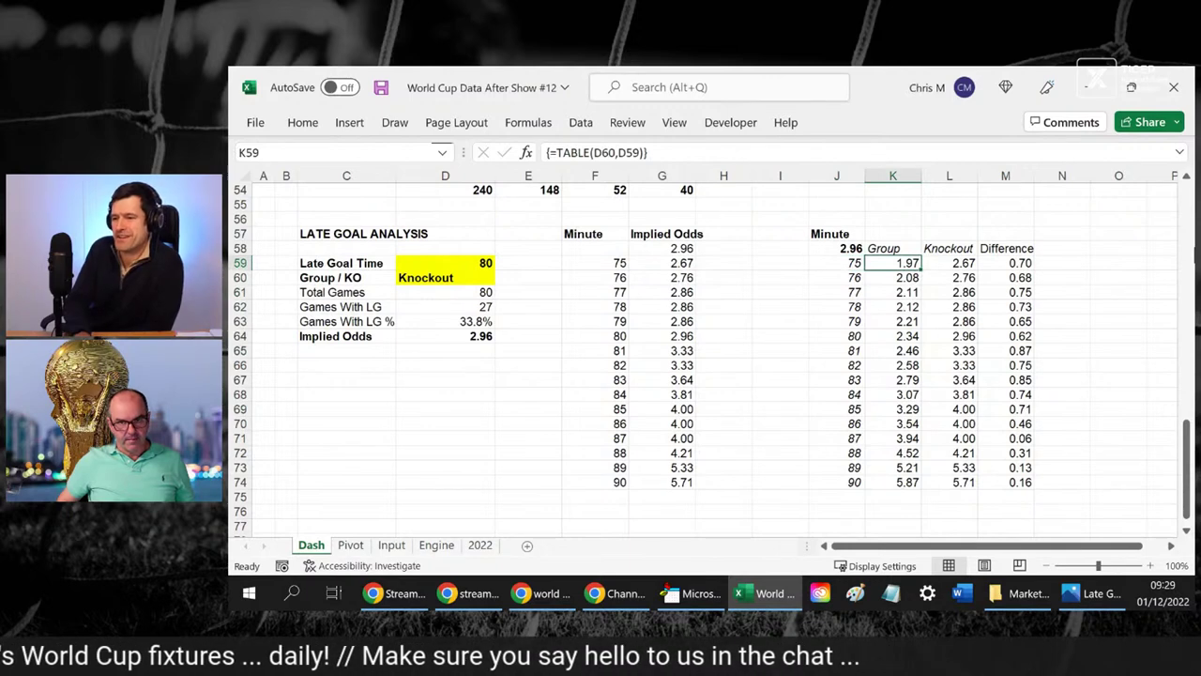
click(836, 263)
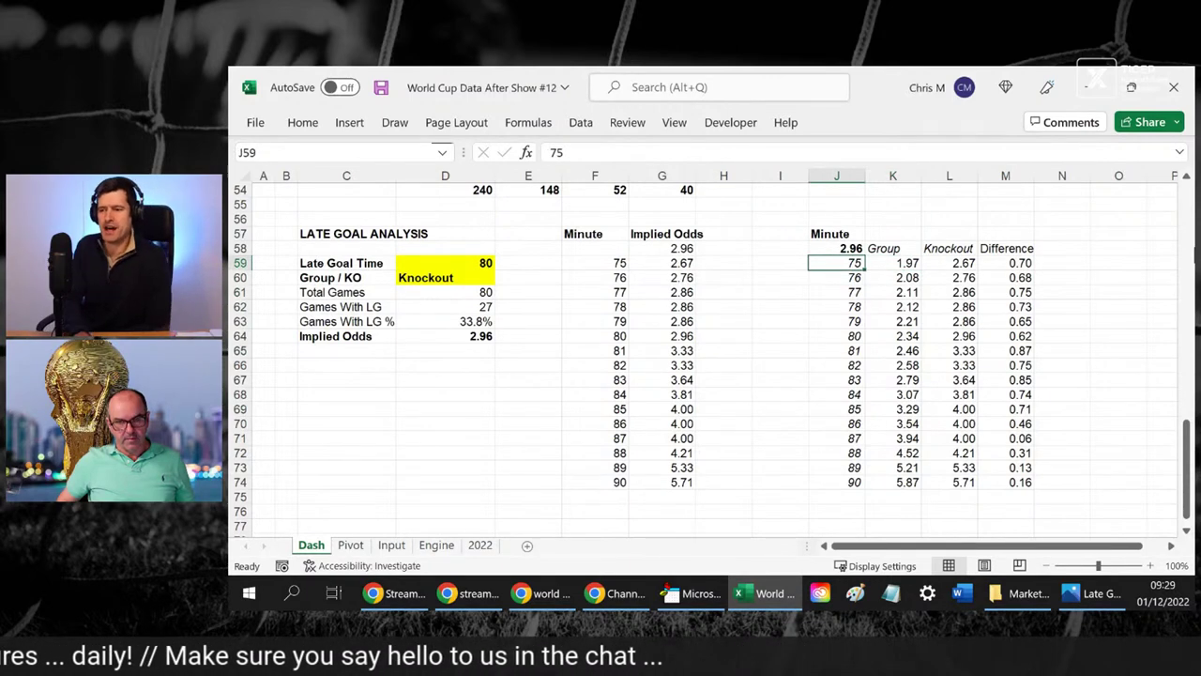
key(alt+Tab)
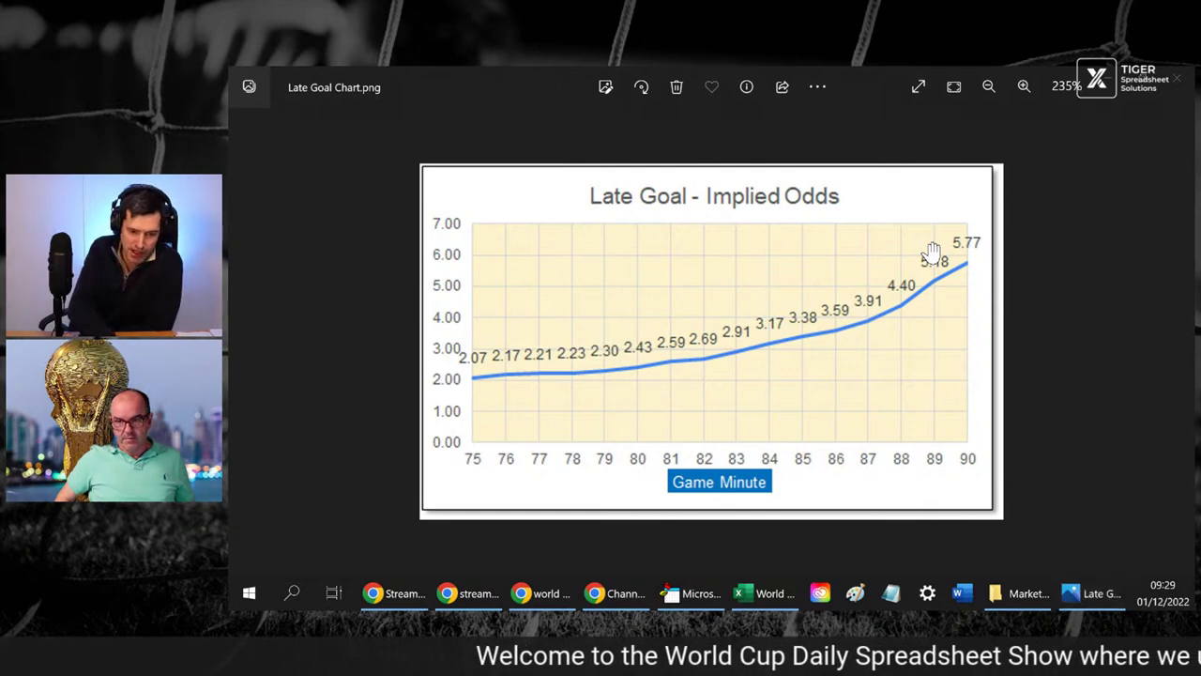
key(alt+Tab)
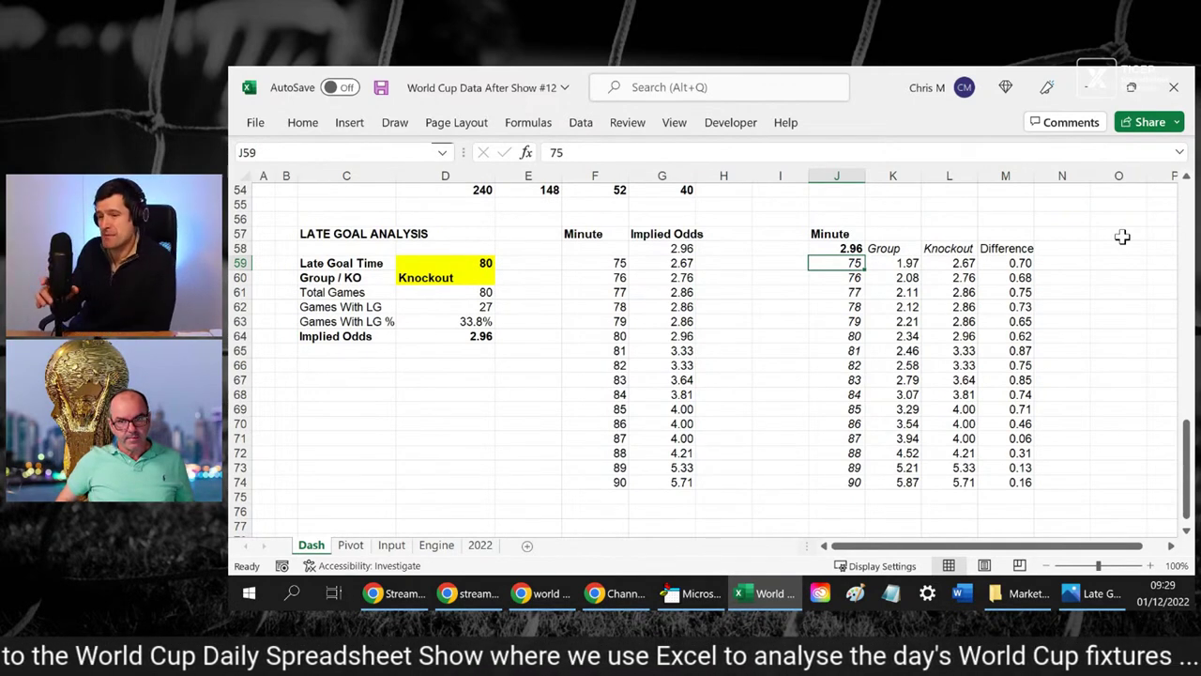
key(alt)
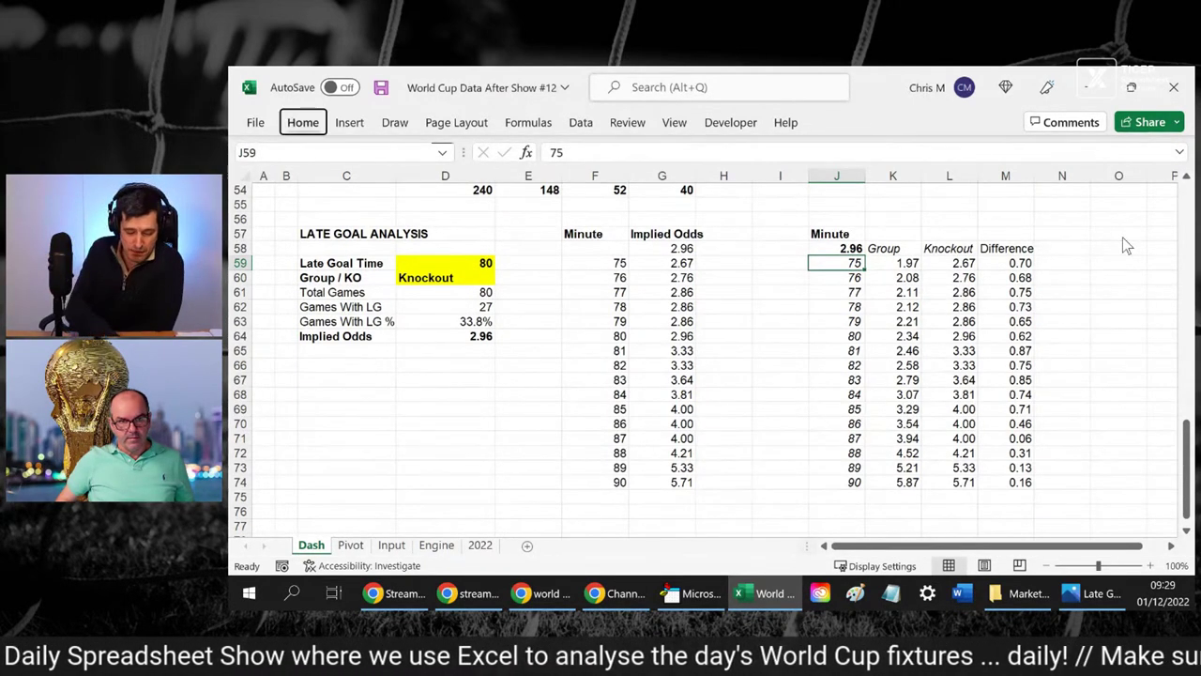
key(alt+Tab)
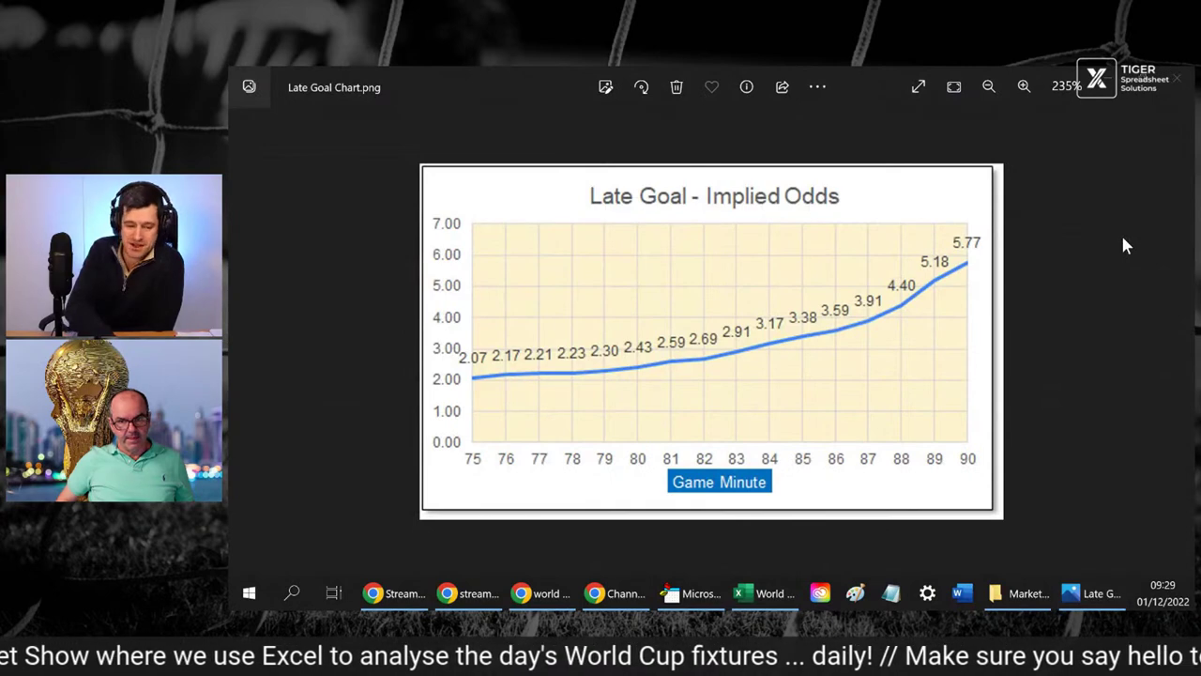
key(alt+Tab)
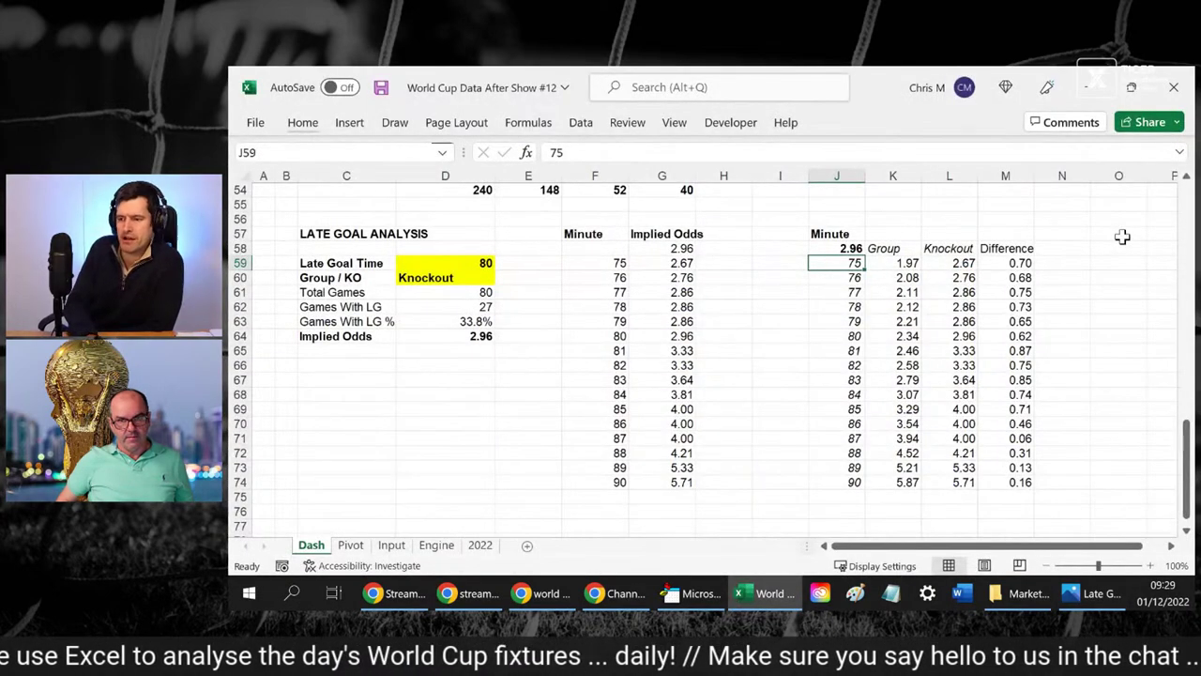
- Select J59:L74, covering minutes 75–90 with their Group and Knockout odds
key(shift+Right)
key(shift+Down)
key(shift+Down)
key(ctrl+shift+Down)
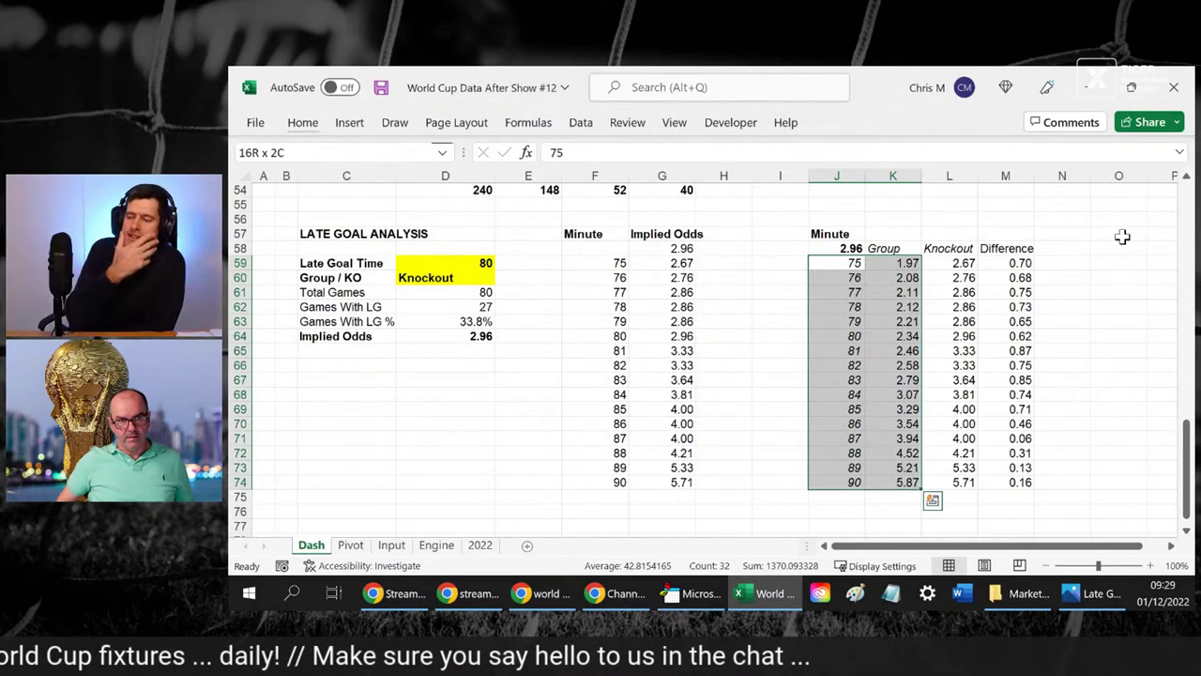
key(shift+Right)
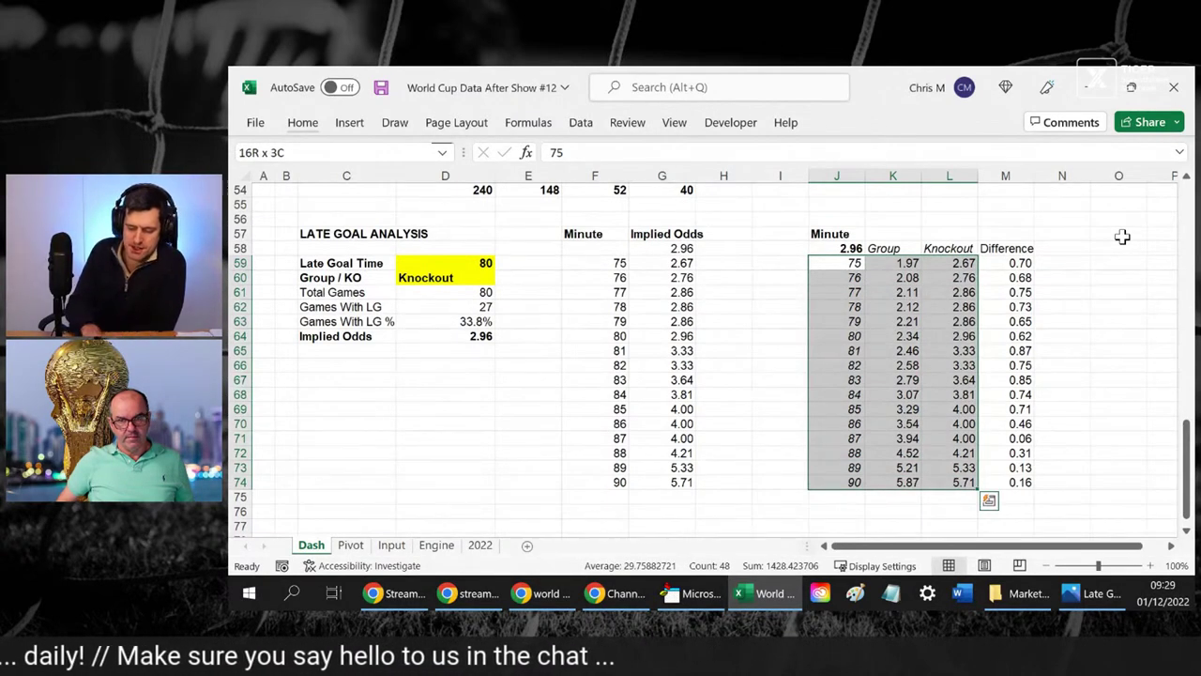
key(shift+BackSpace)
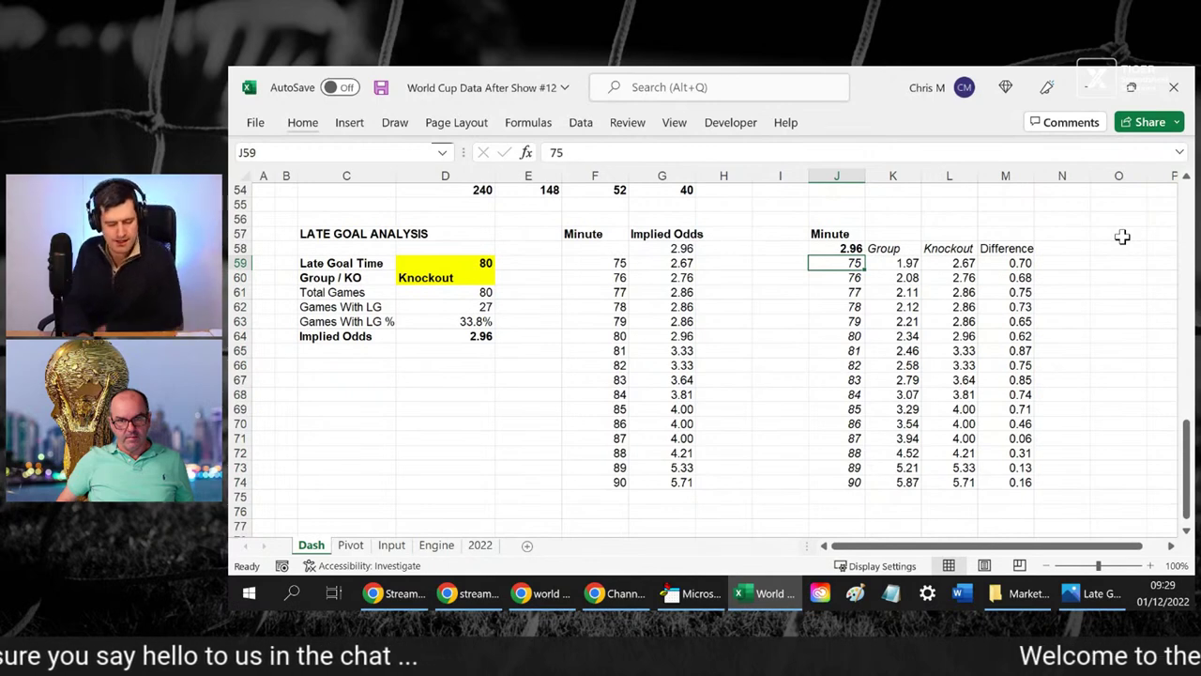
key(ctrl+shift+Down)
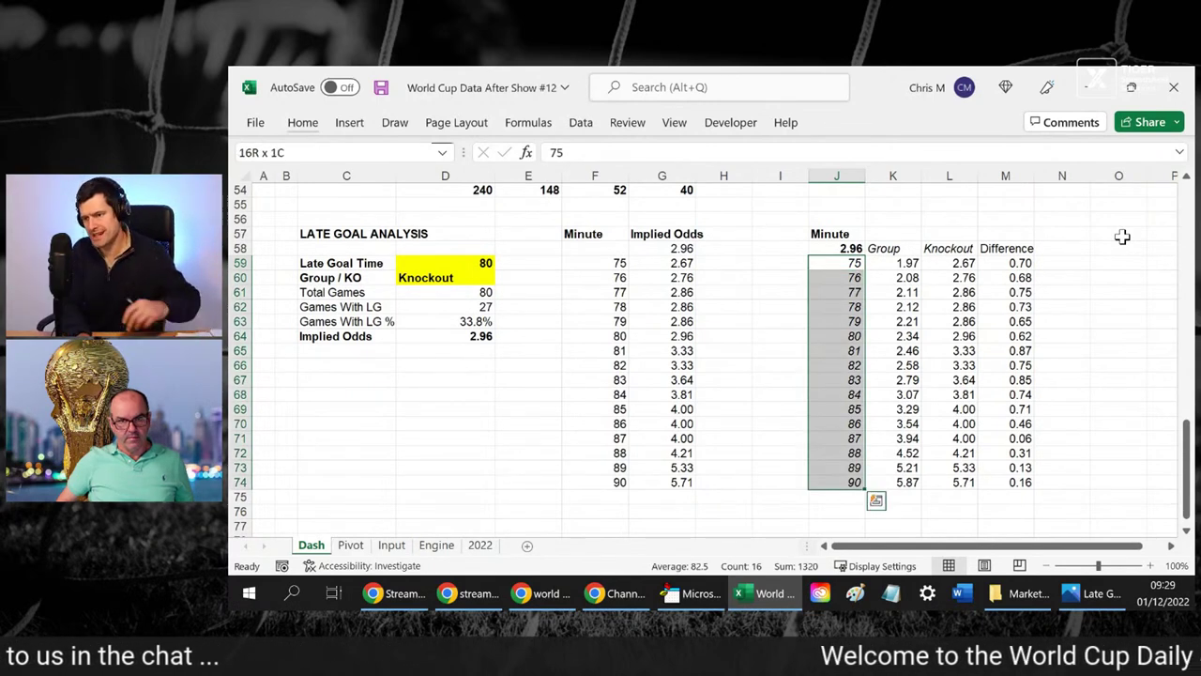
key(shift+Right)
key(shift+Right)
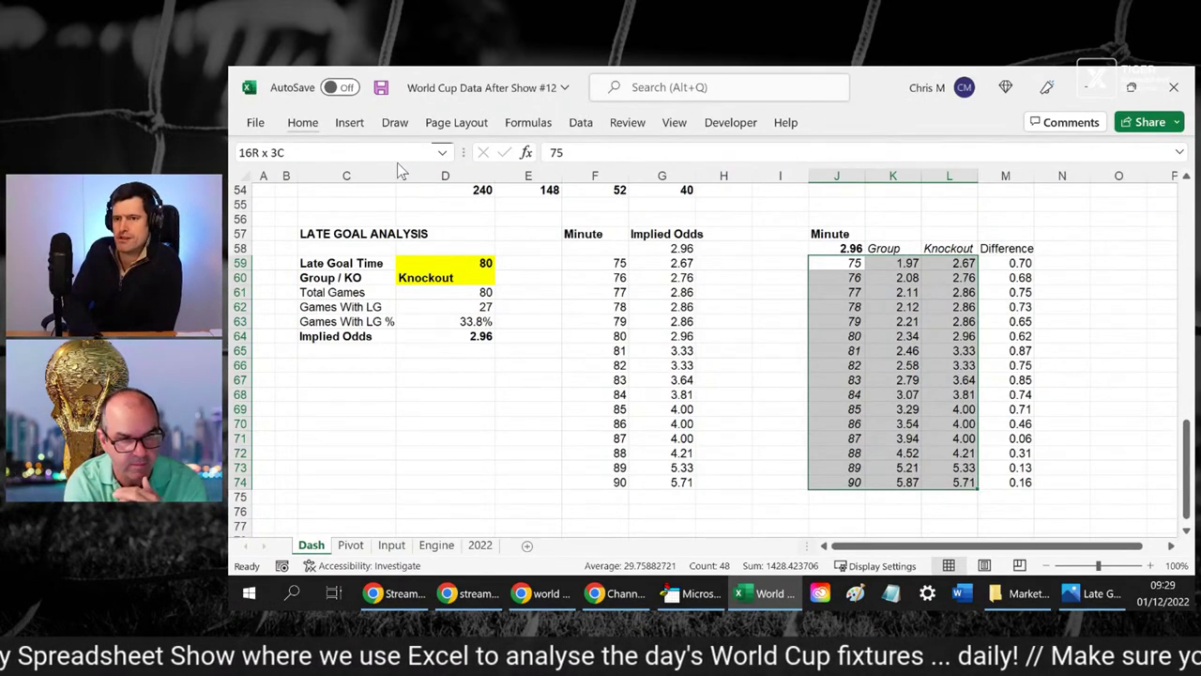
- Insert a basic 2-D Line chart from the selected minute and odds range
click(353, 128)
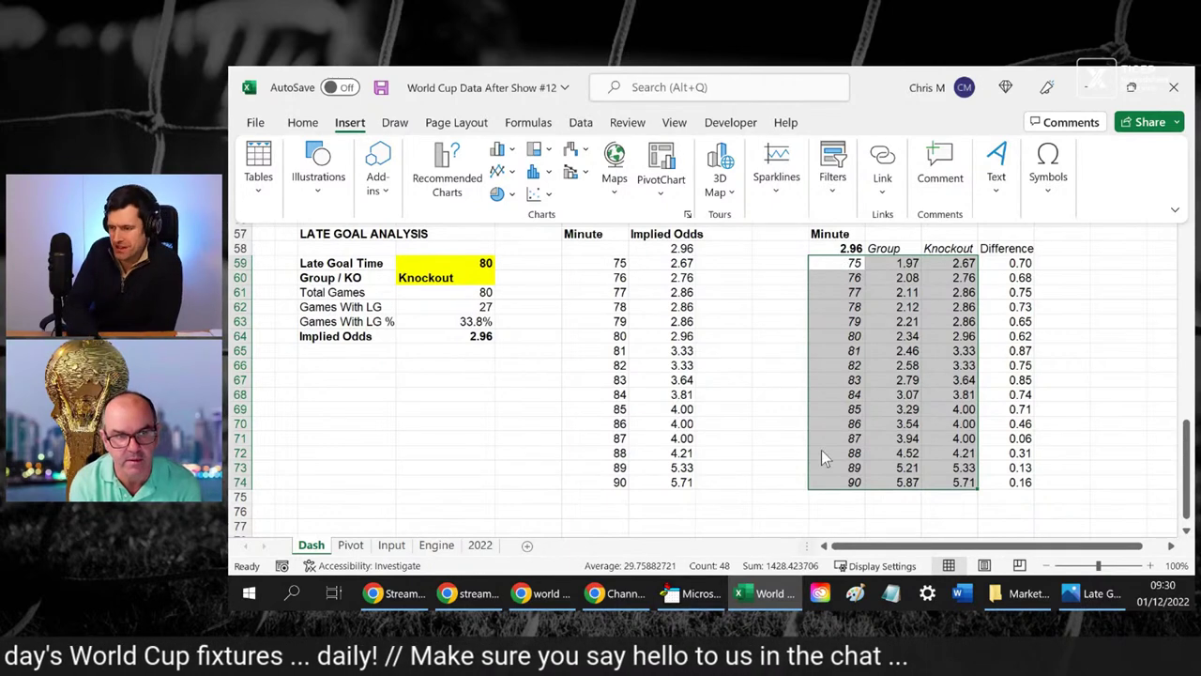
click(511, 174)
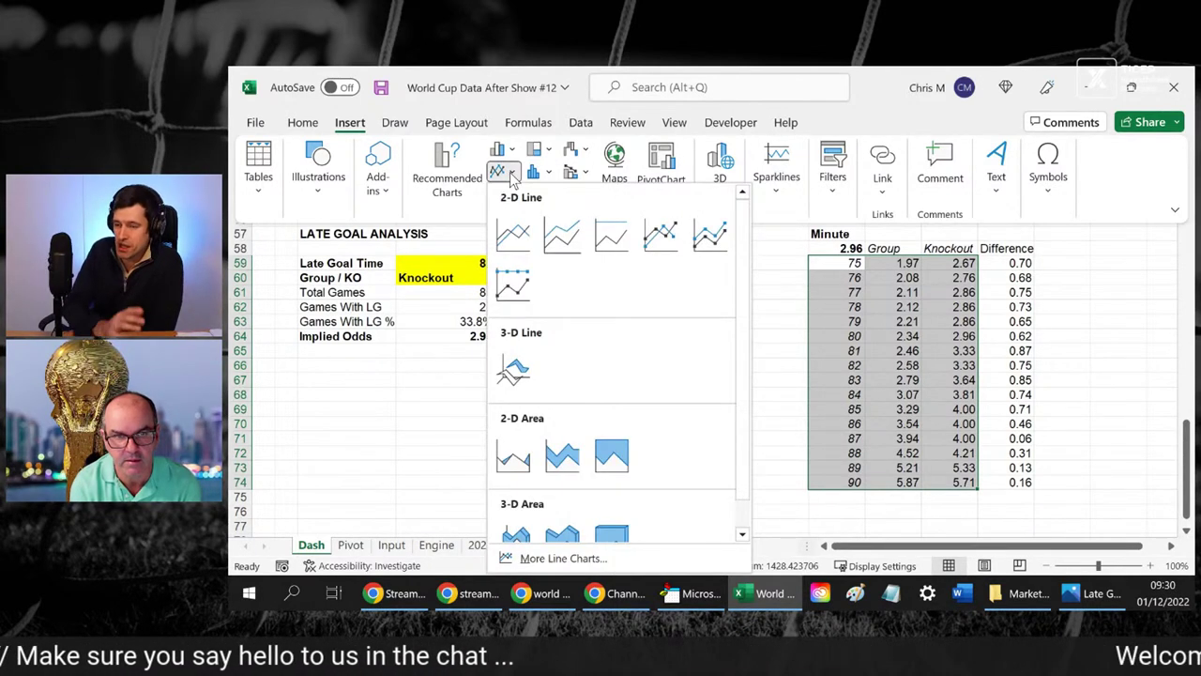
click(516, 237)
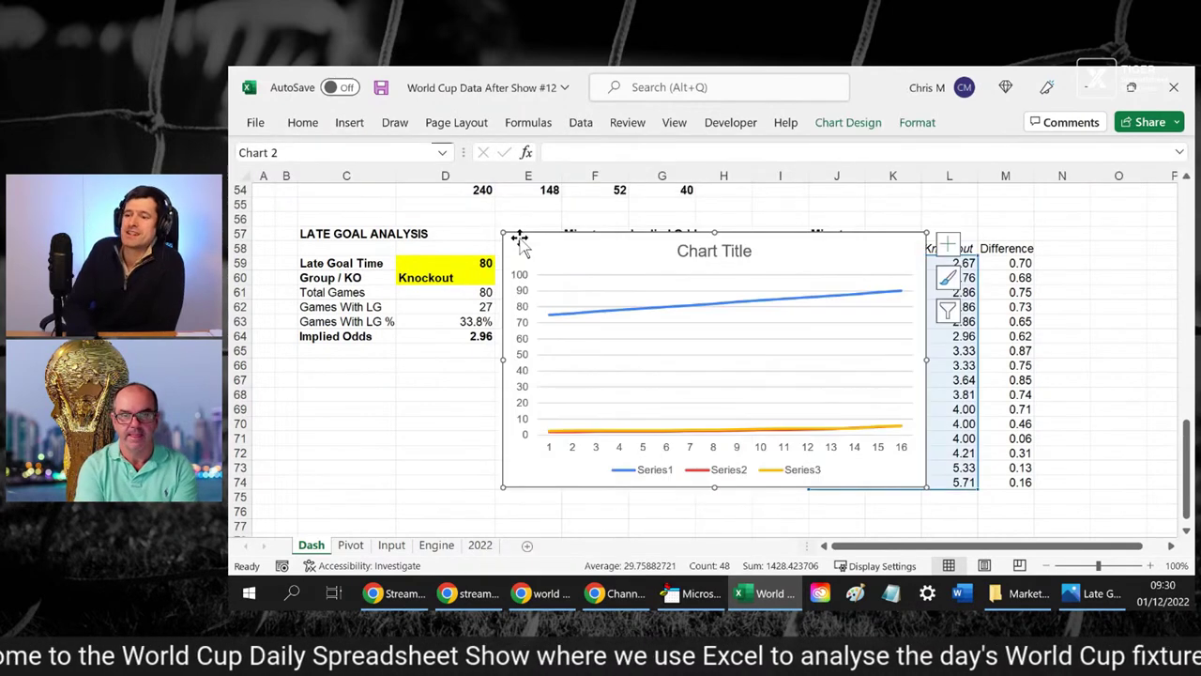
- Move the new chart left off the odds table and open its Select Data Source dialog
drag(807, 241, 627, 224)
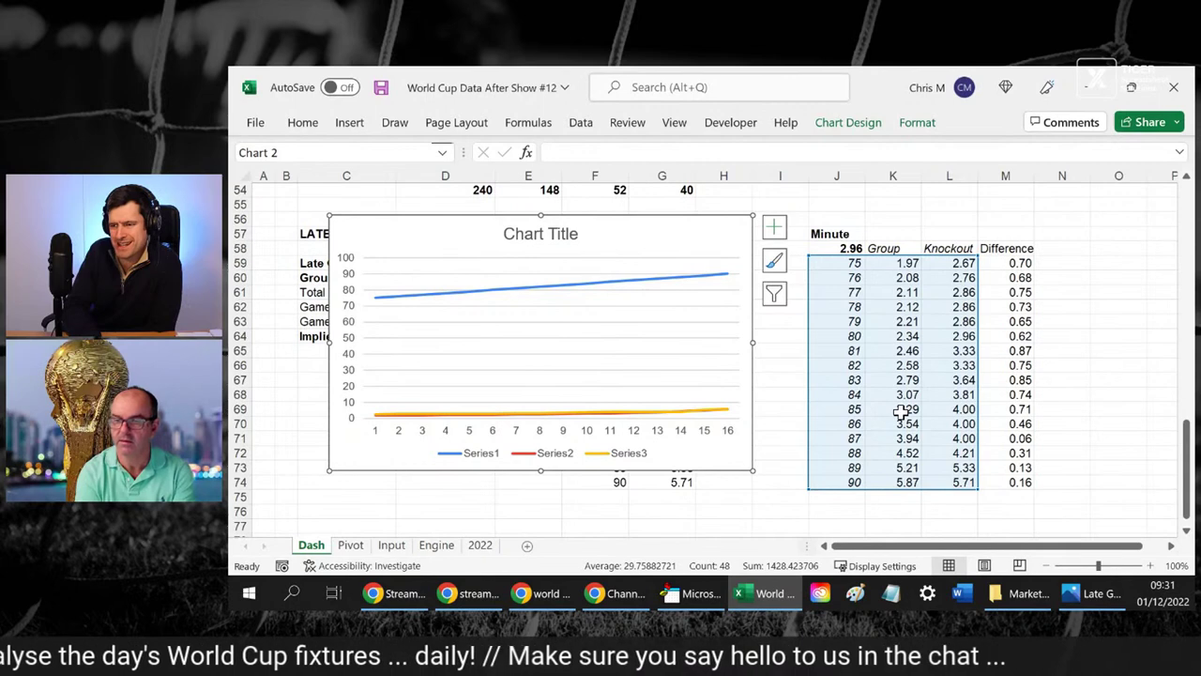
right_click(601, 369)
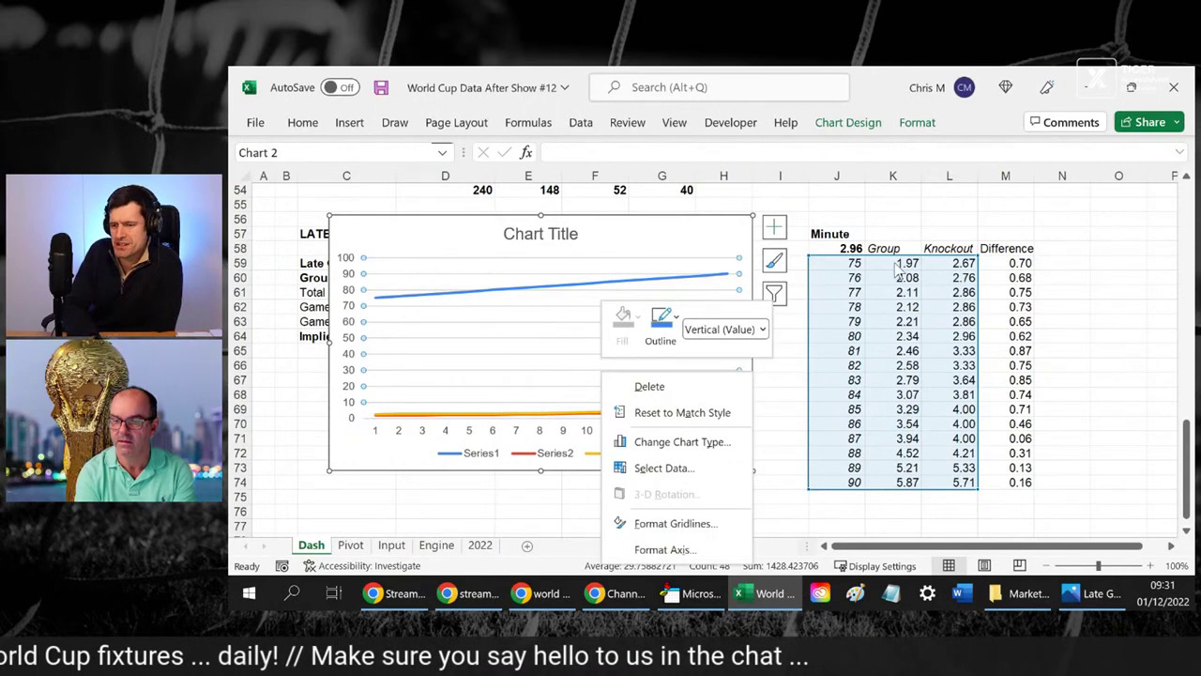
click(665, 468)
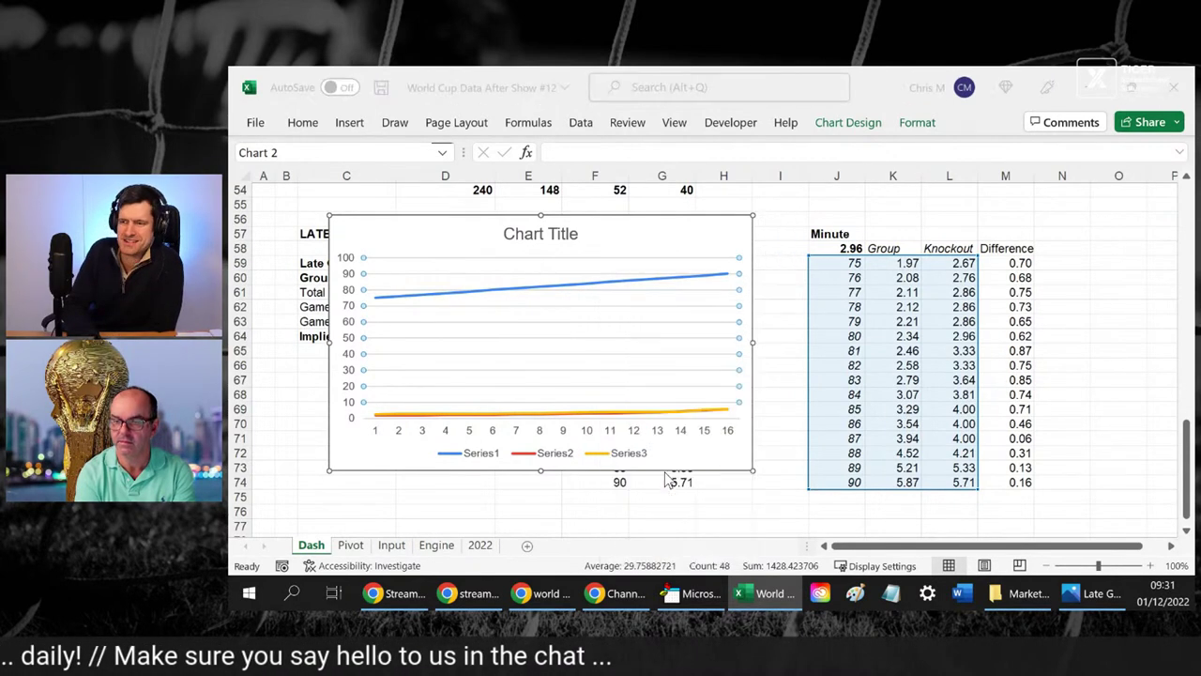
drag(683, 187, 882, 205)
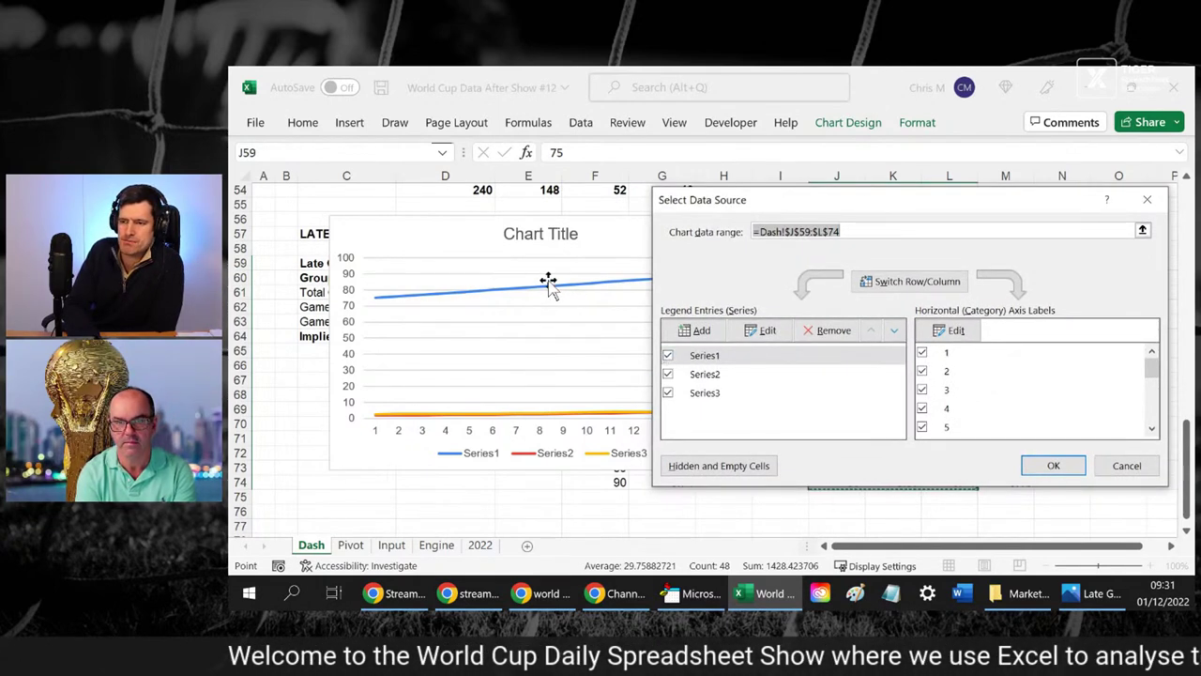
- Check the Series1 settings in Select Data Source, closing them without changes
click(706, 356)
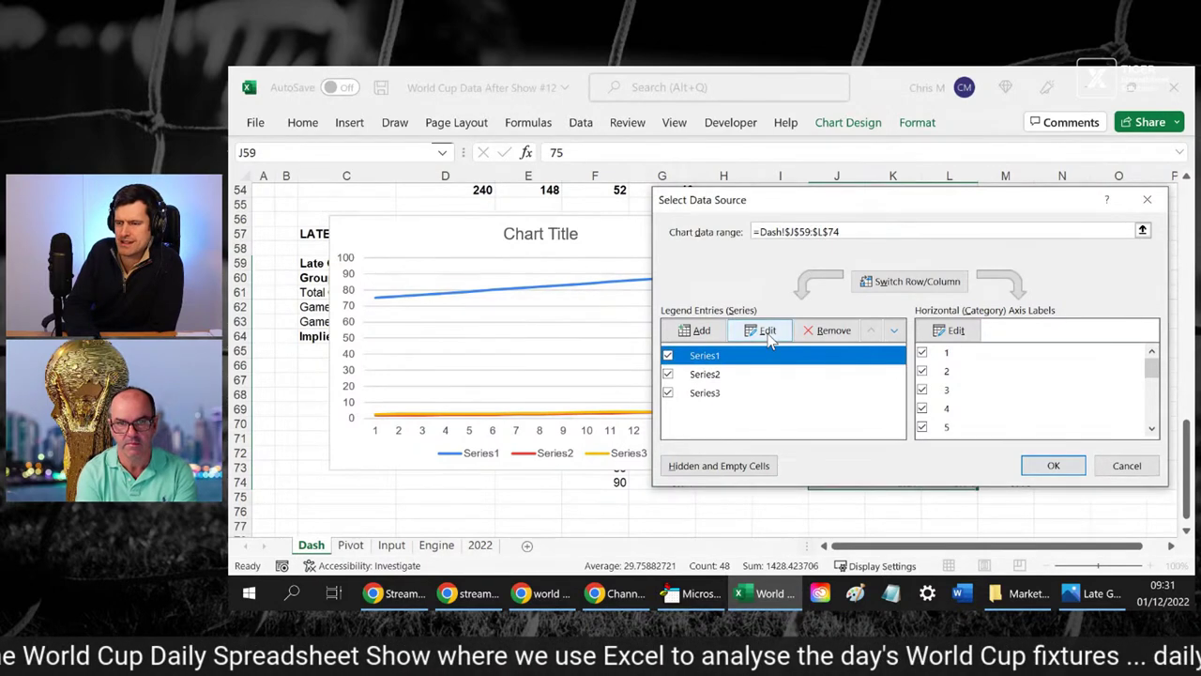
drag(848, 203, 469, 168)
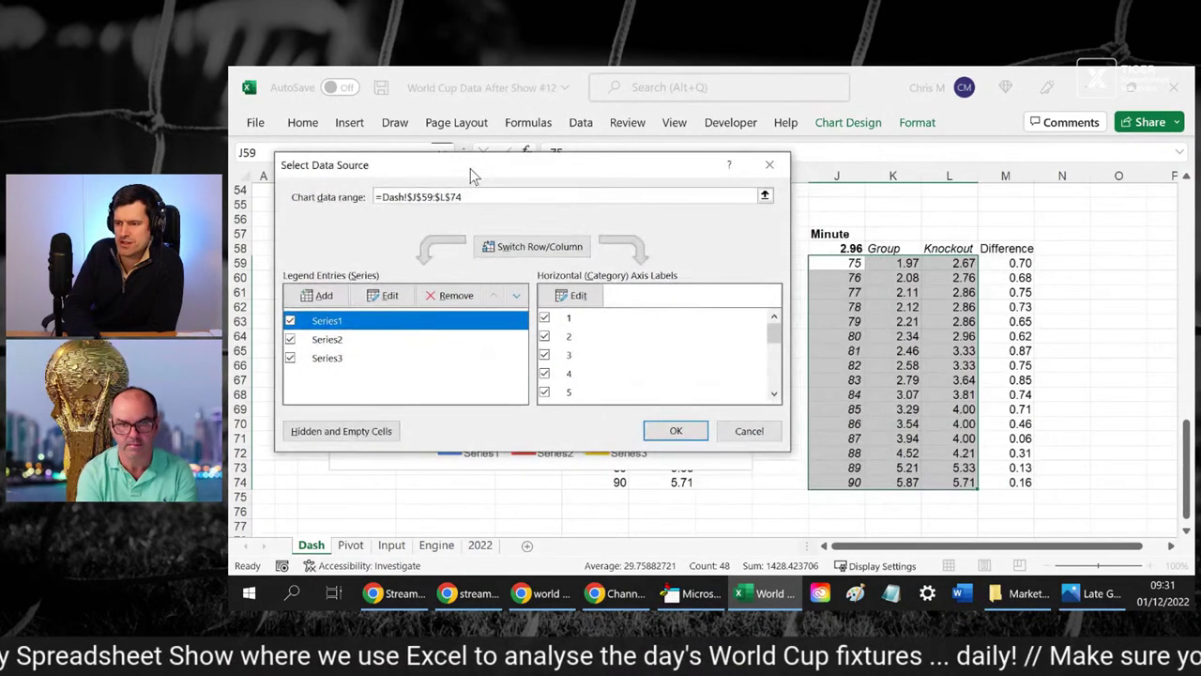
click(388, 296)
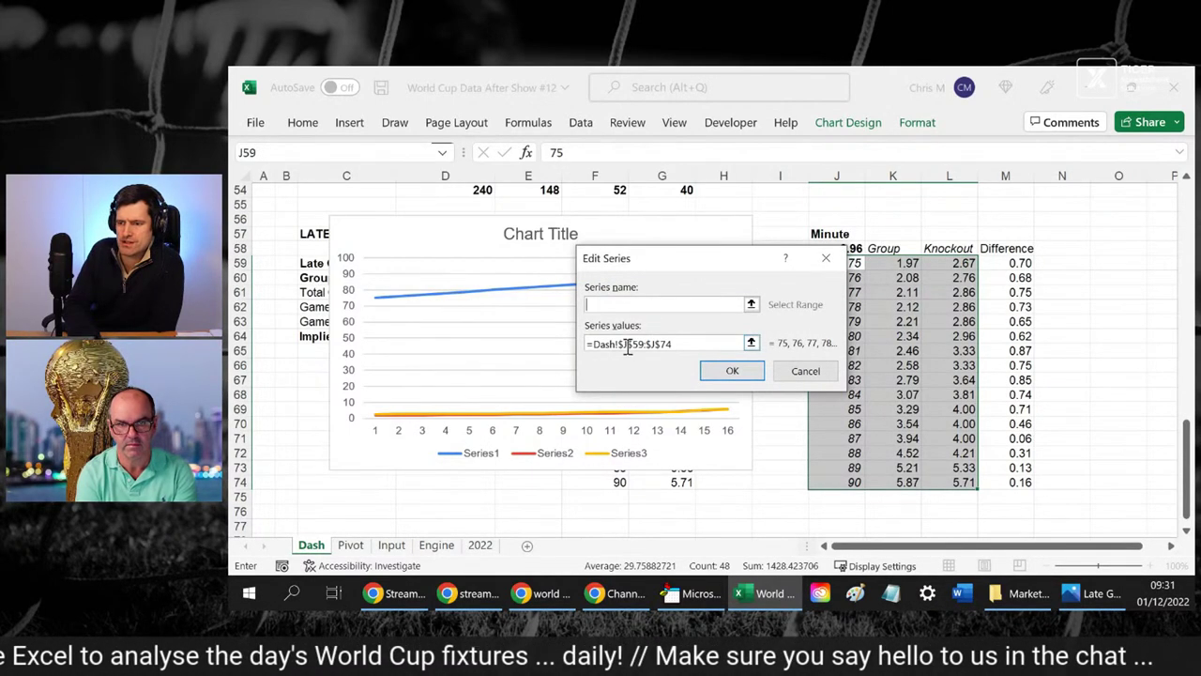
drag(739, 263, 654, 233)
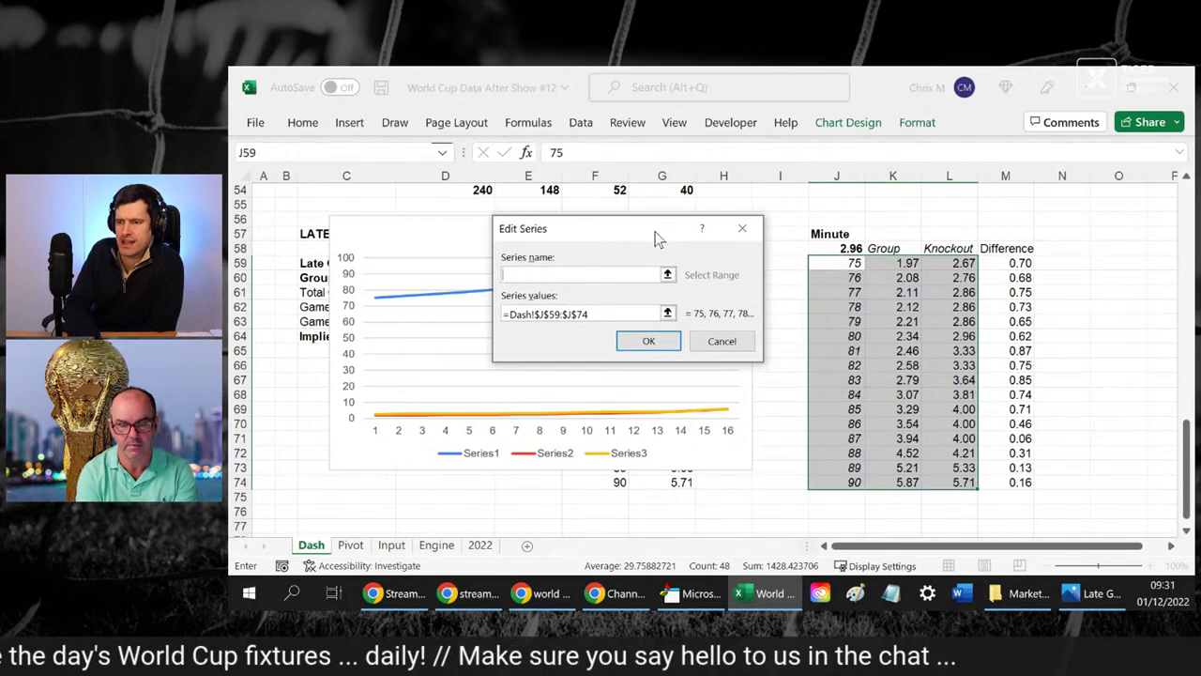
click(651, 341)
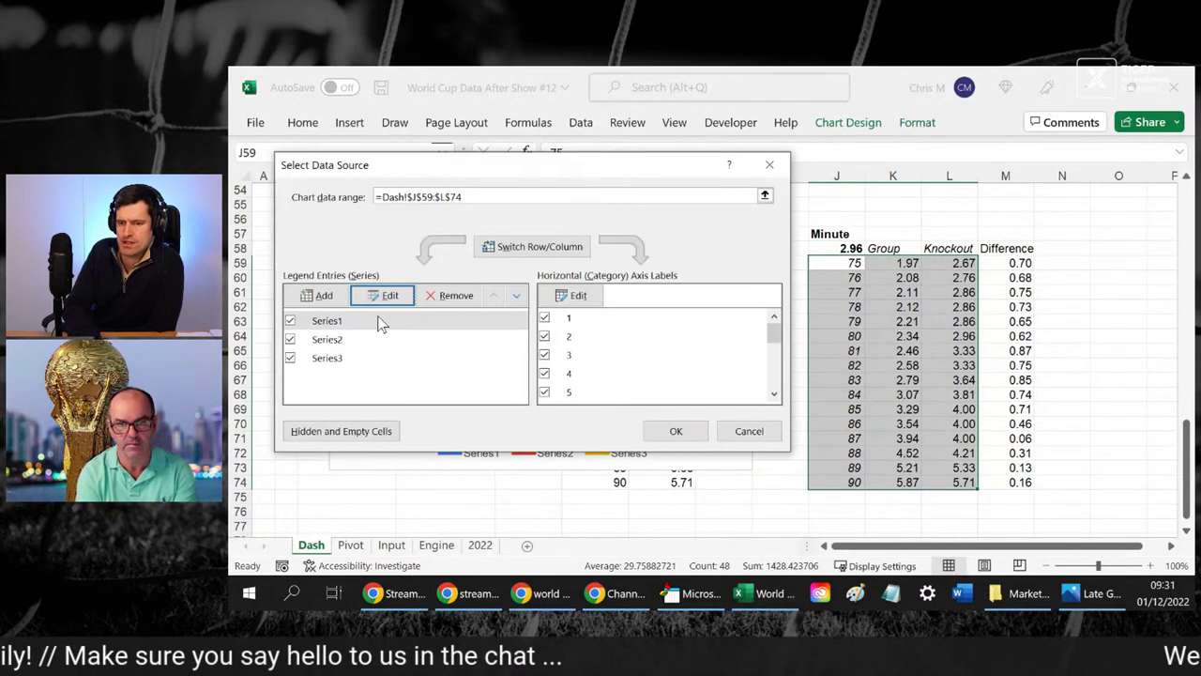
- Remove Series1 so the chart keeps only Series2 and Series3 from Dash!$K$59:$L$74
click(357, 322)
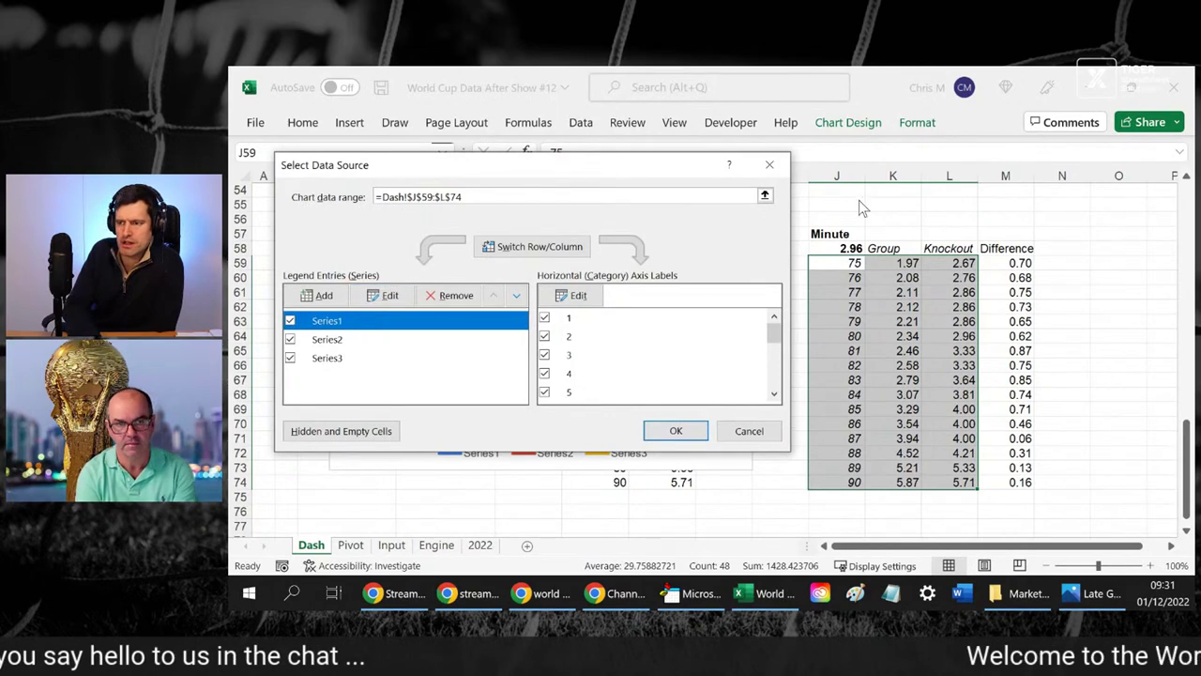
drag(630, 176, 696, 477)
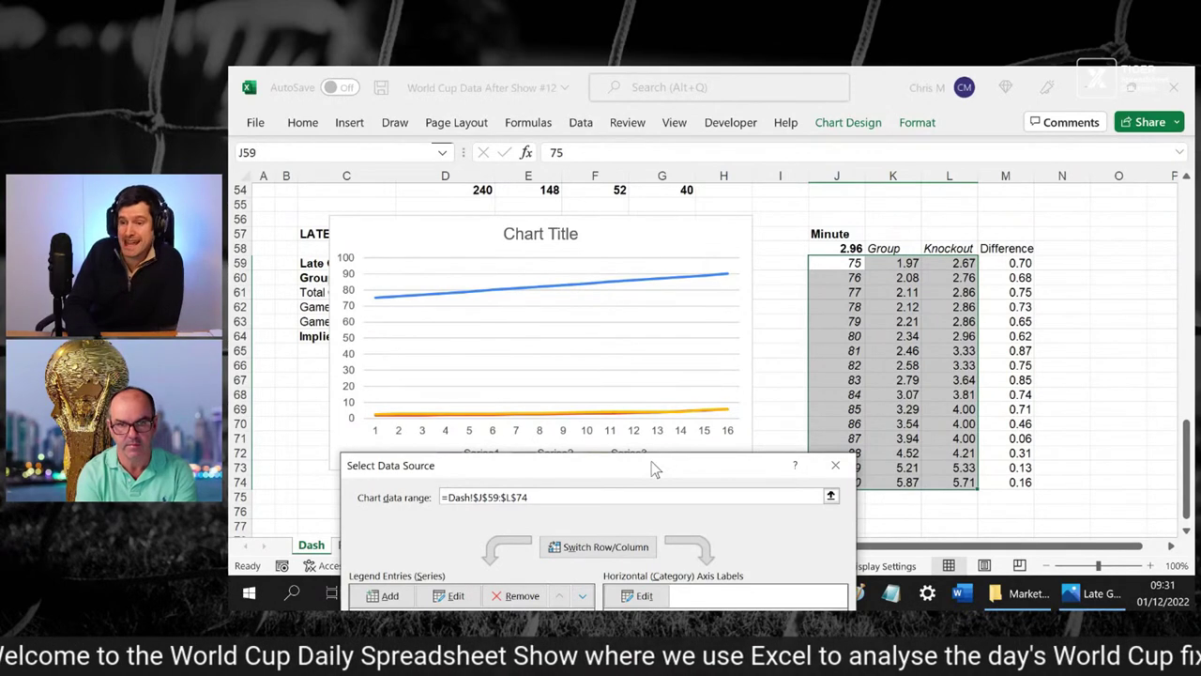
drag(651, 460, 702, 159)
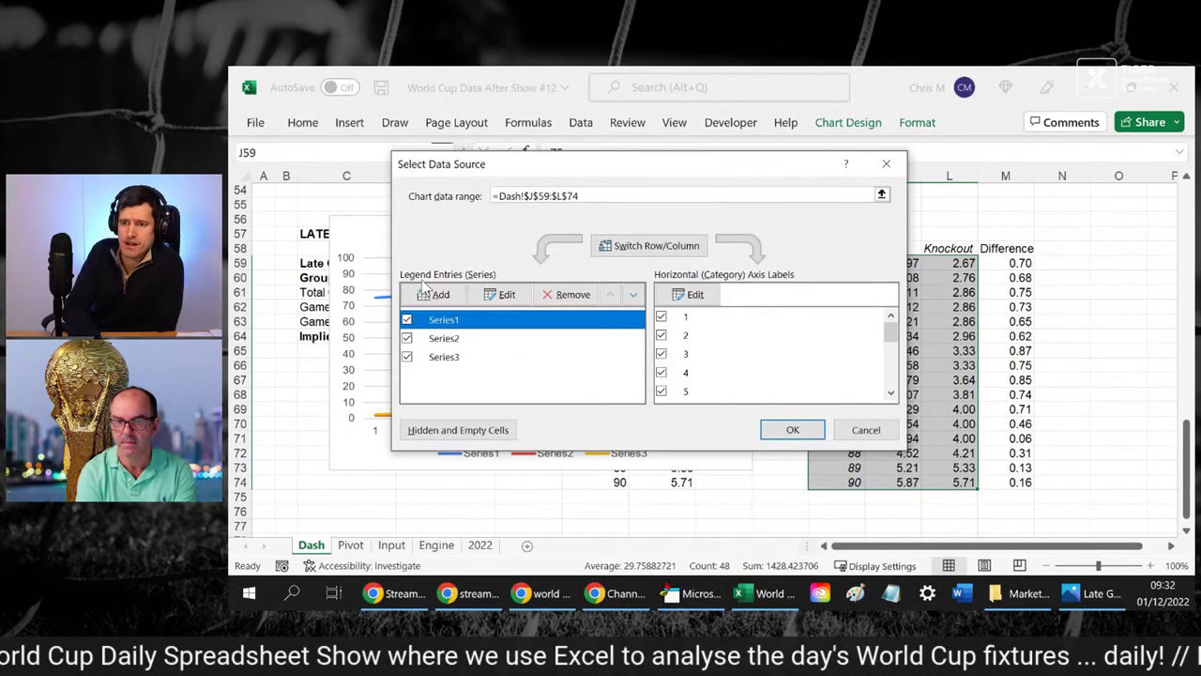
click(569, 296)
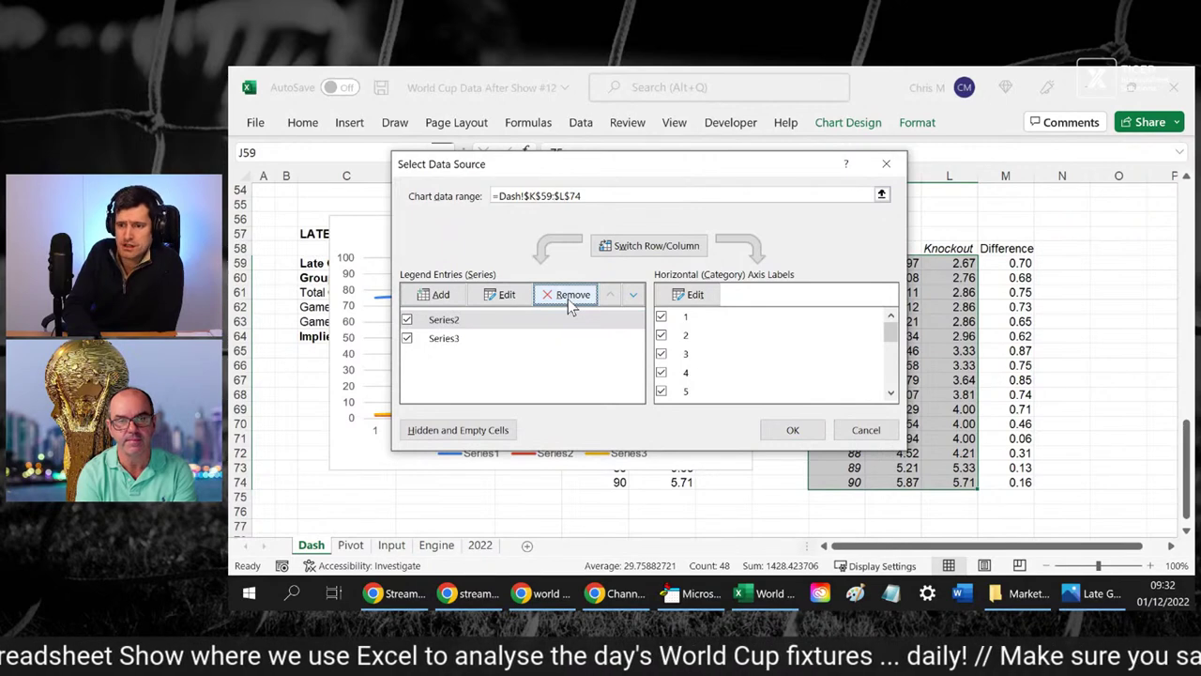
click(793, 432)
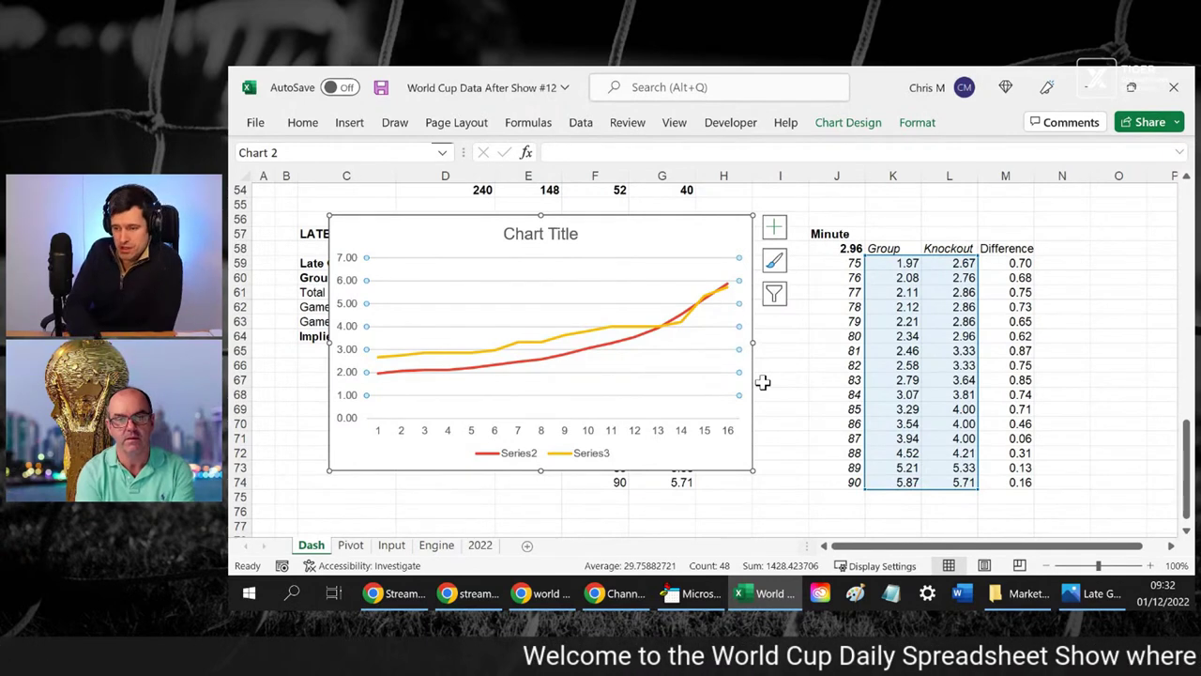
right_click(559, 282)
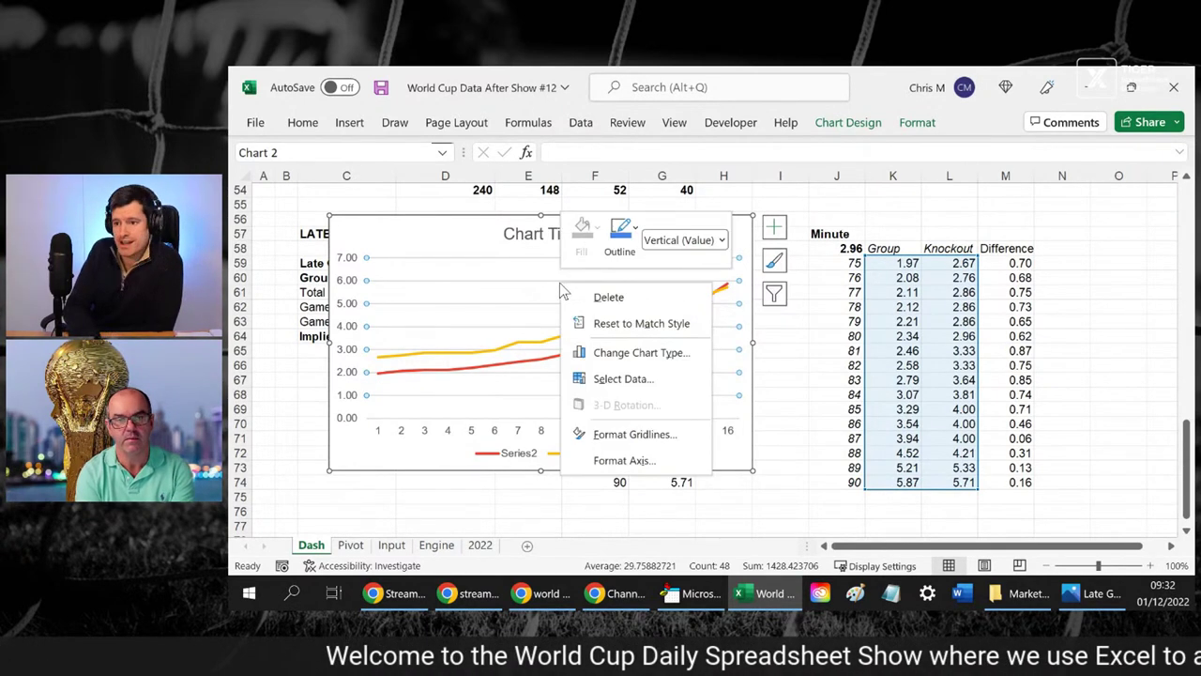
click(600, 387)
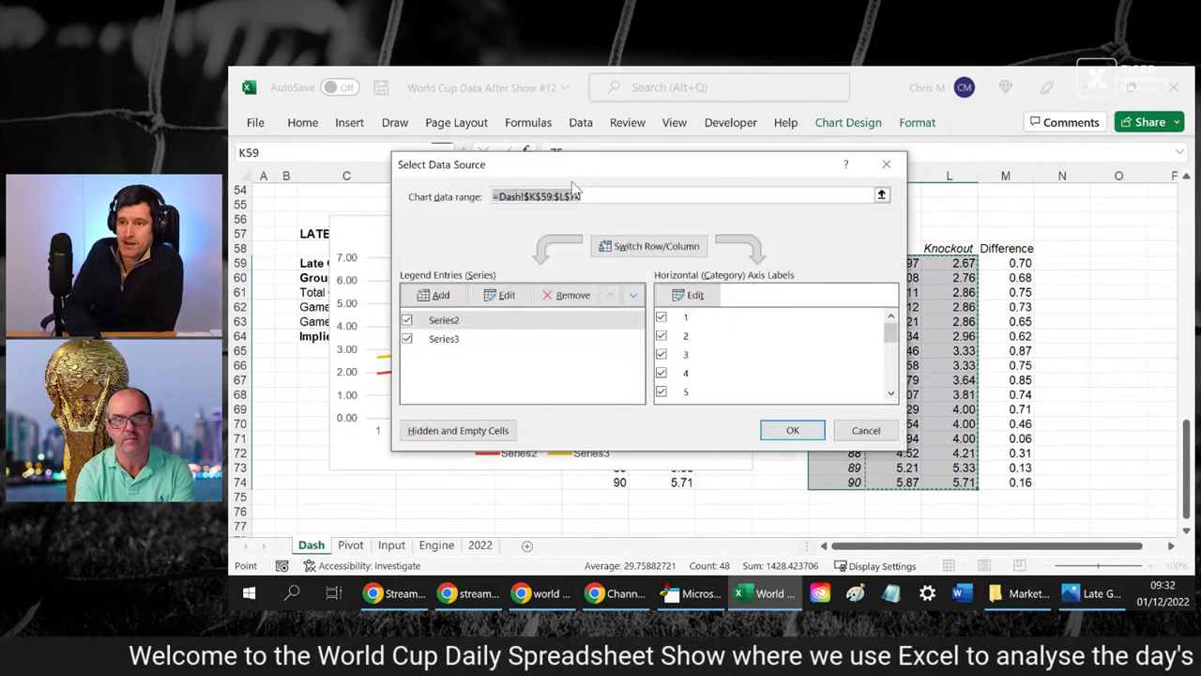
drag(710, 215, 764, 212)
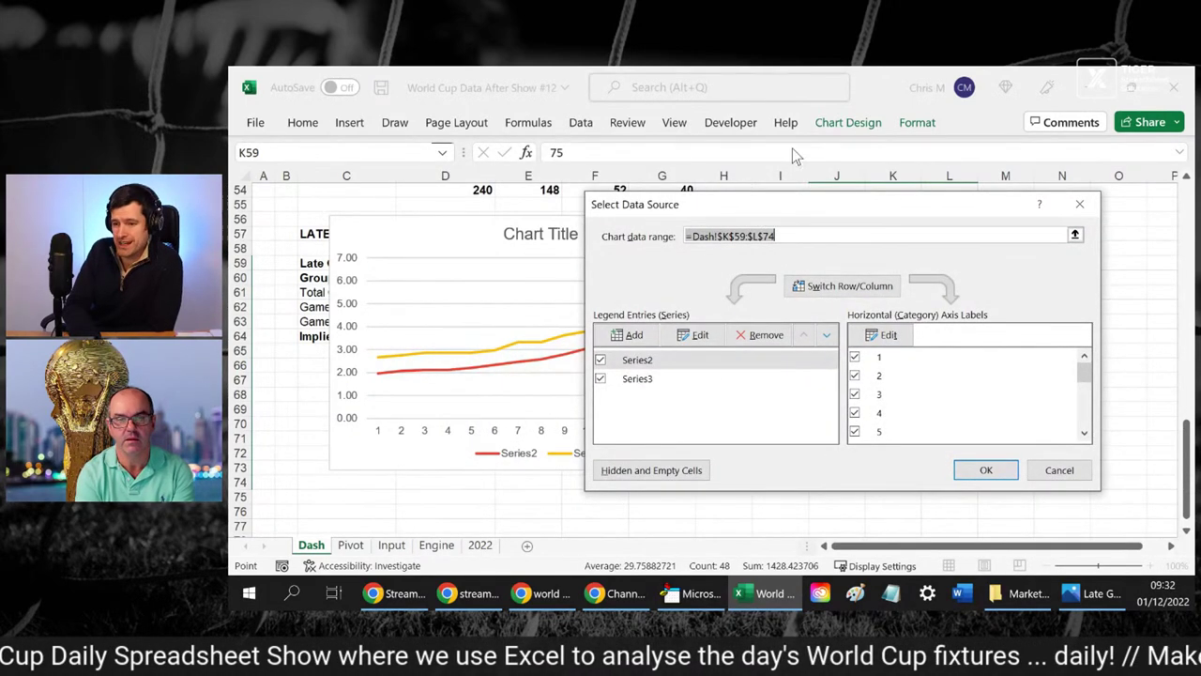
drag(762, 216, 880, 181)
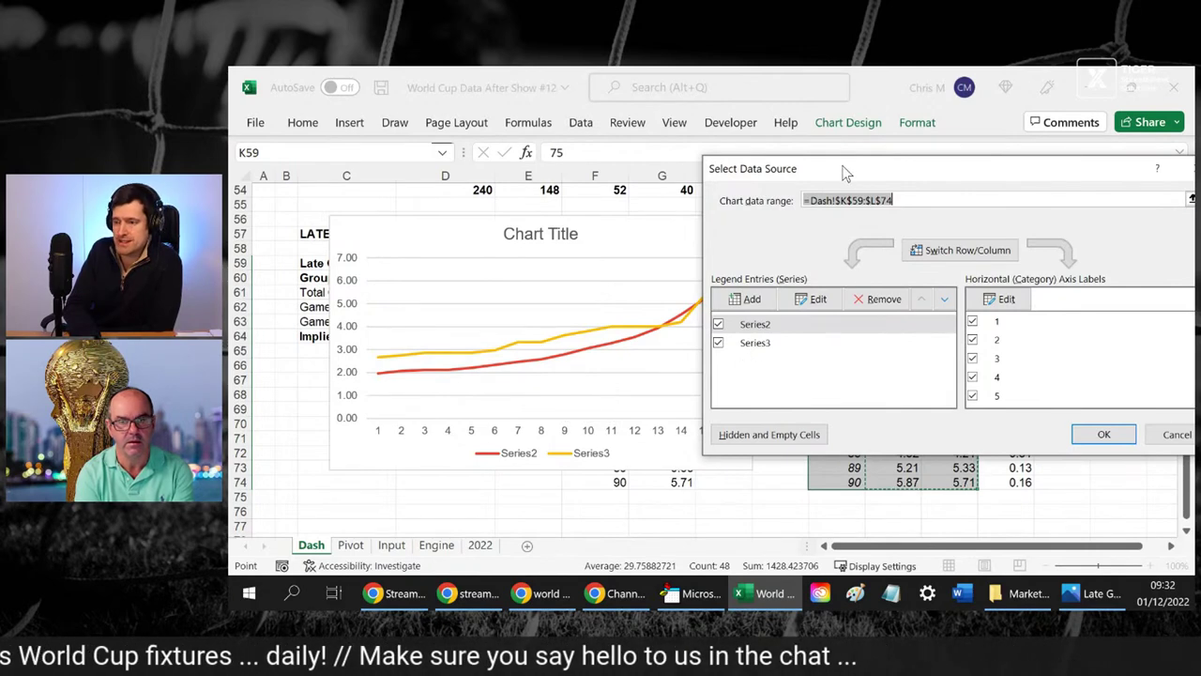
drag(845, 175, 599, 484)
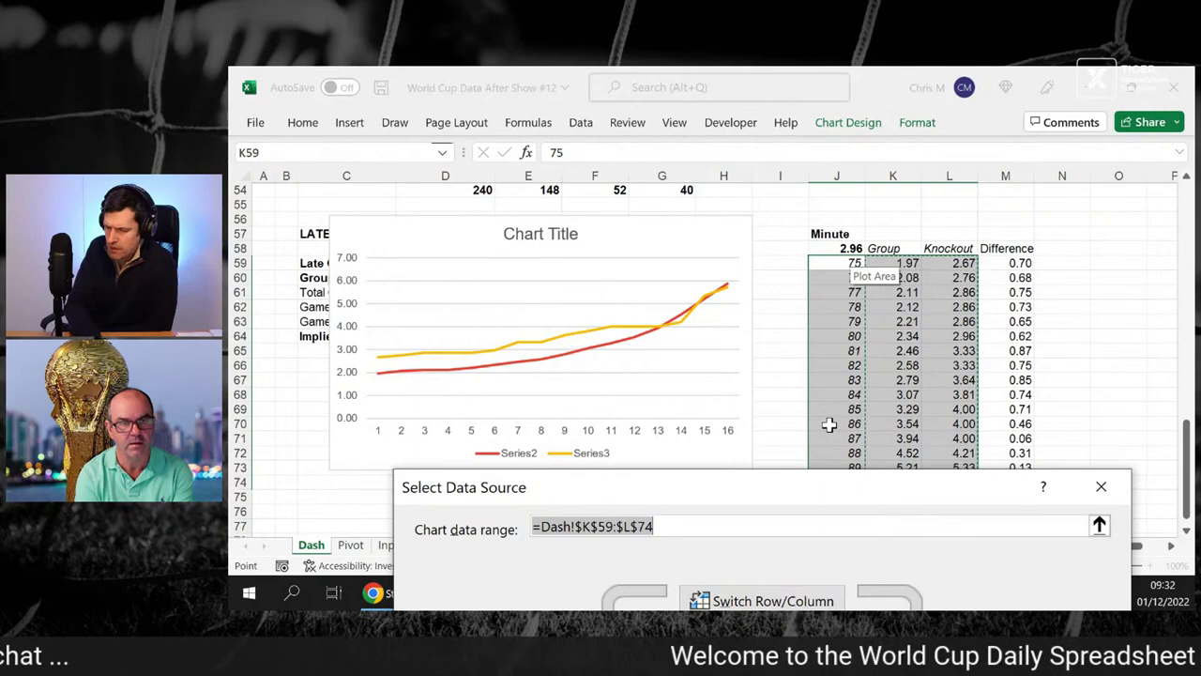
drag(754, 492, 599, 150)
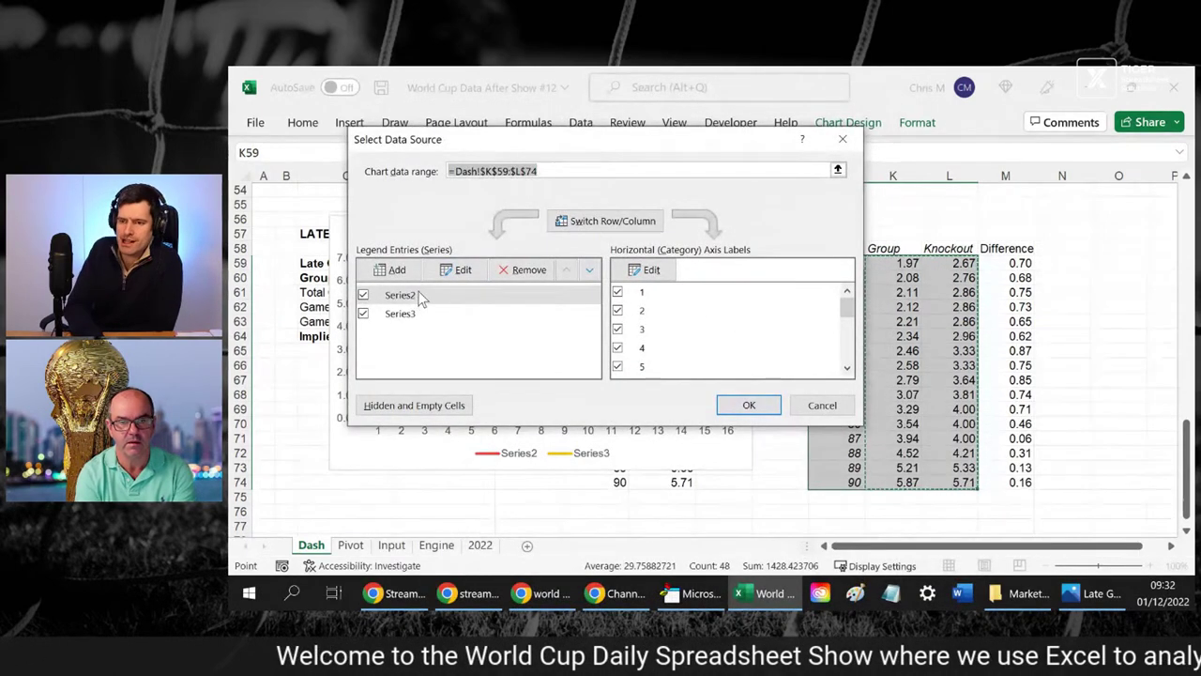
click(457, 270)
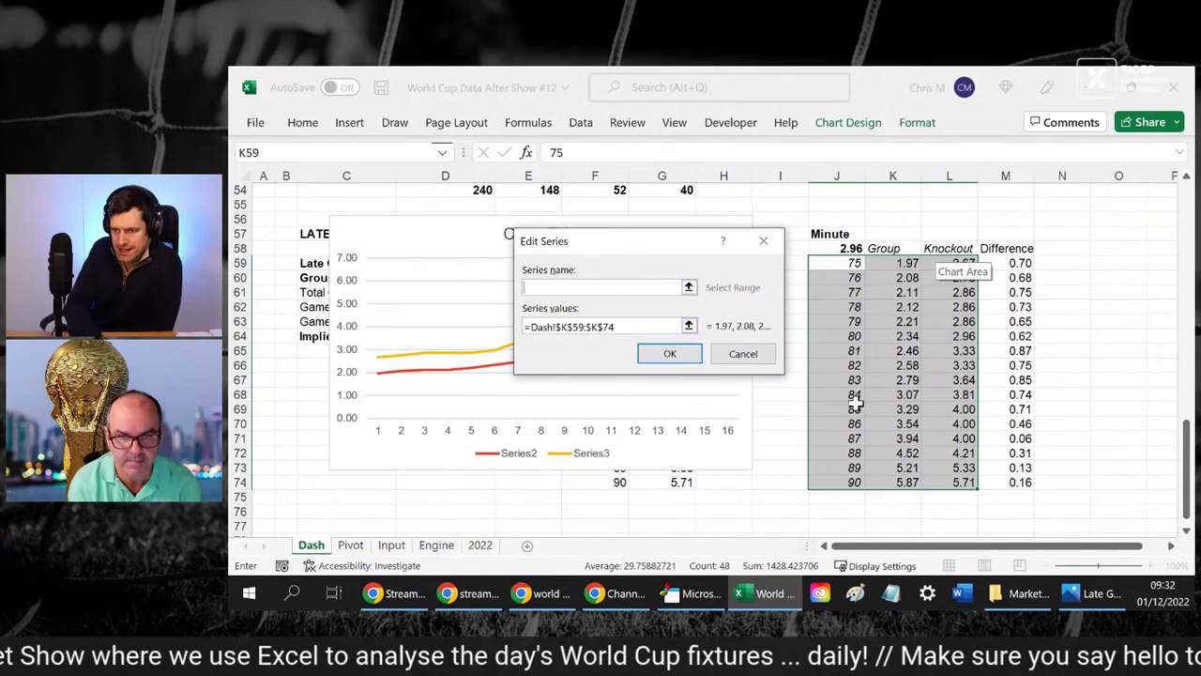
click(646, 361)
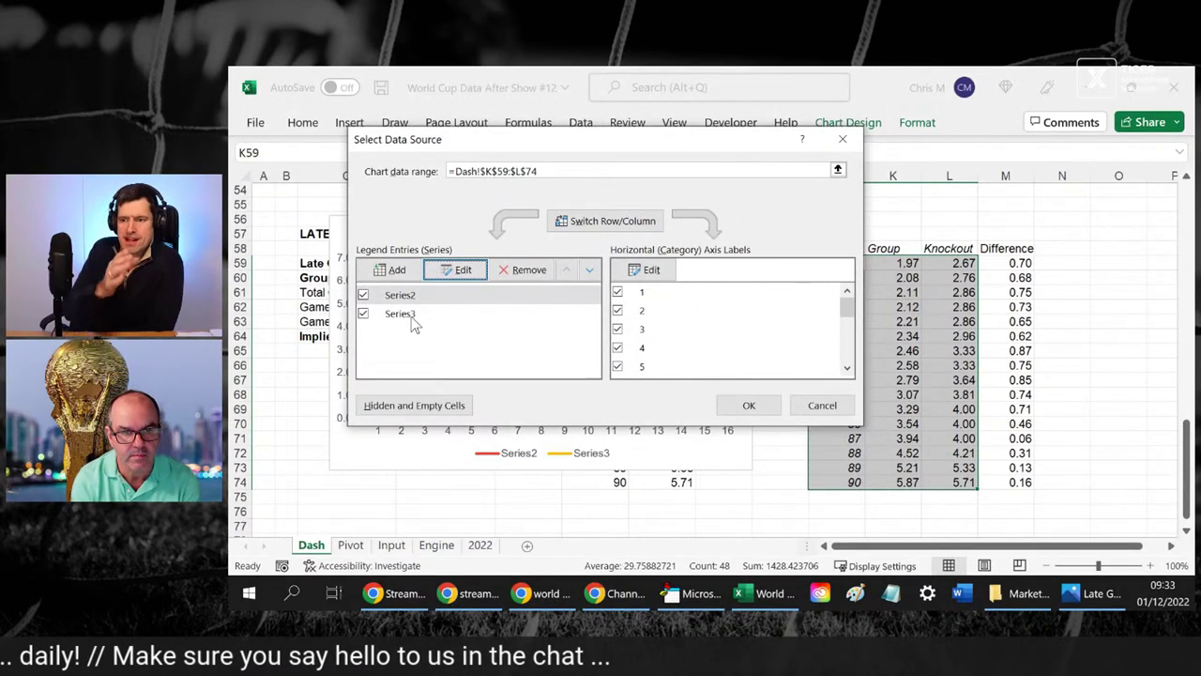
click(741, 407)
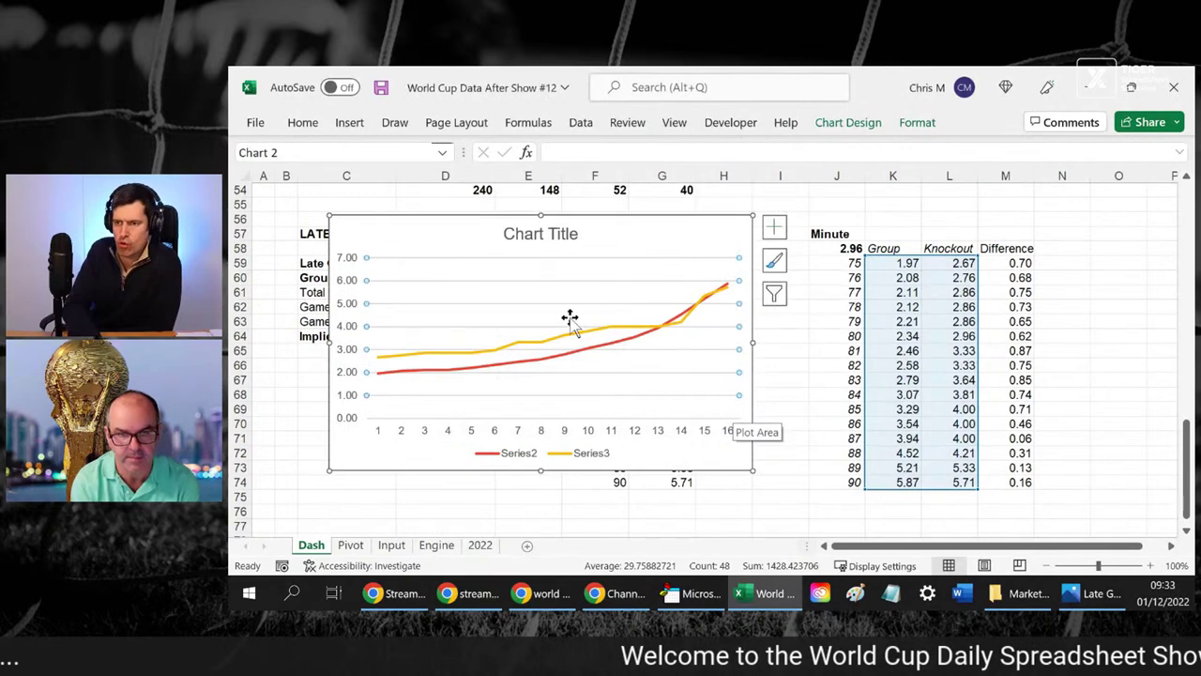
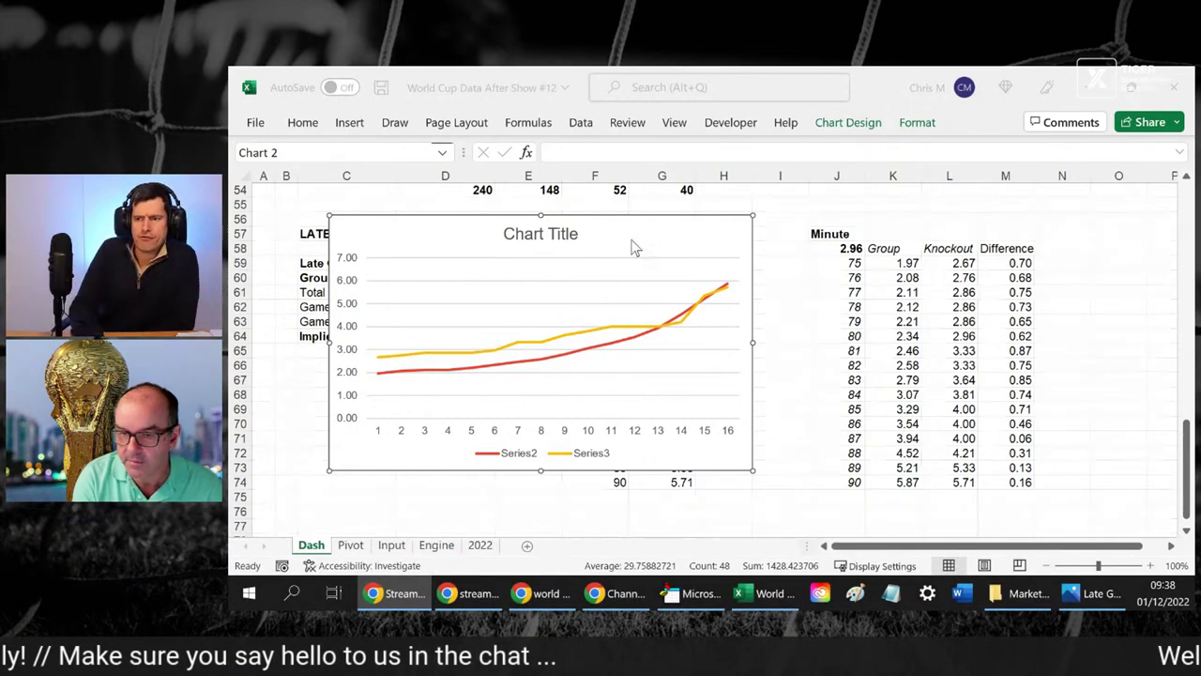
- Select the line chart's vertical value axis
click(612, 237)
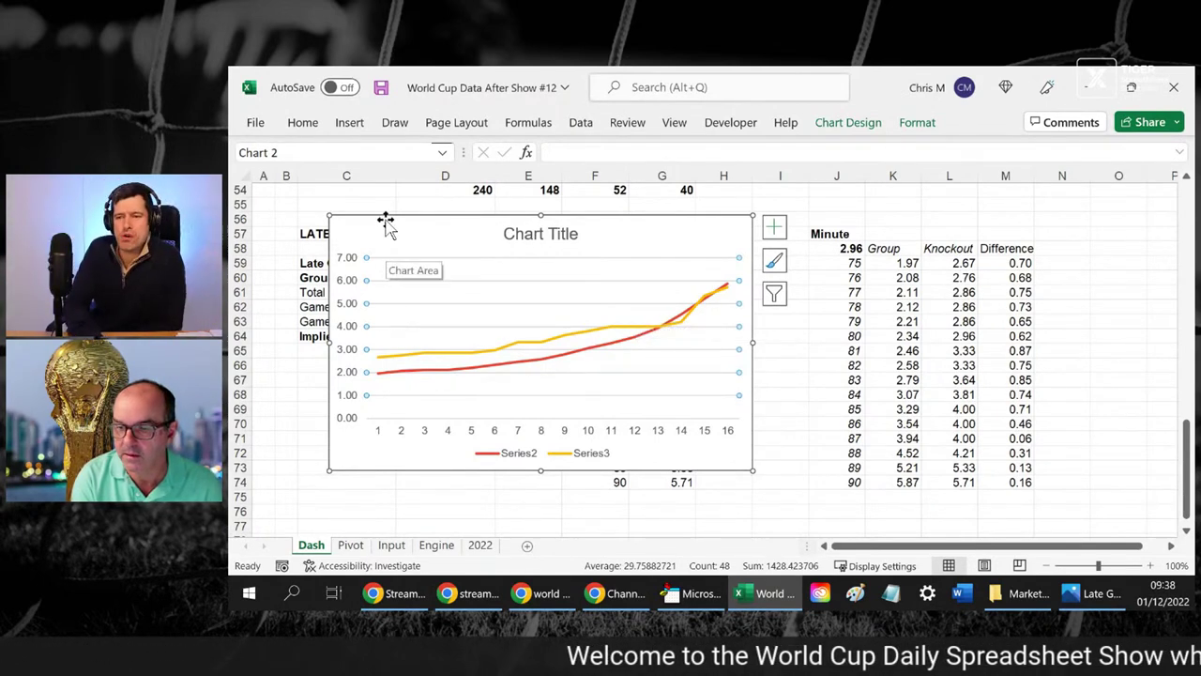
click(386, 223)
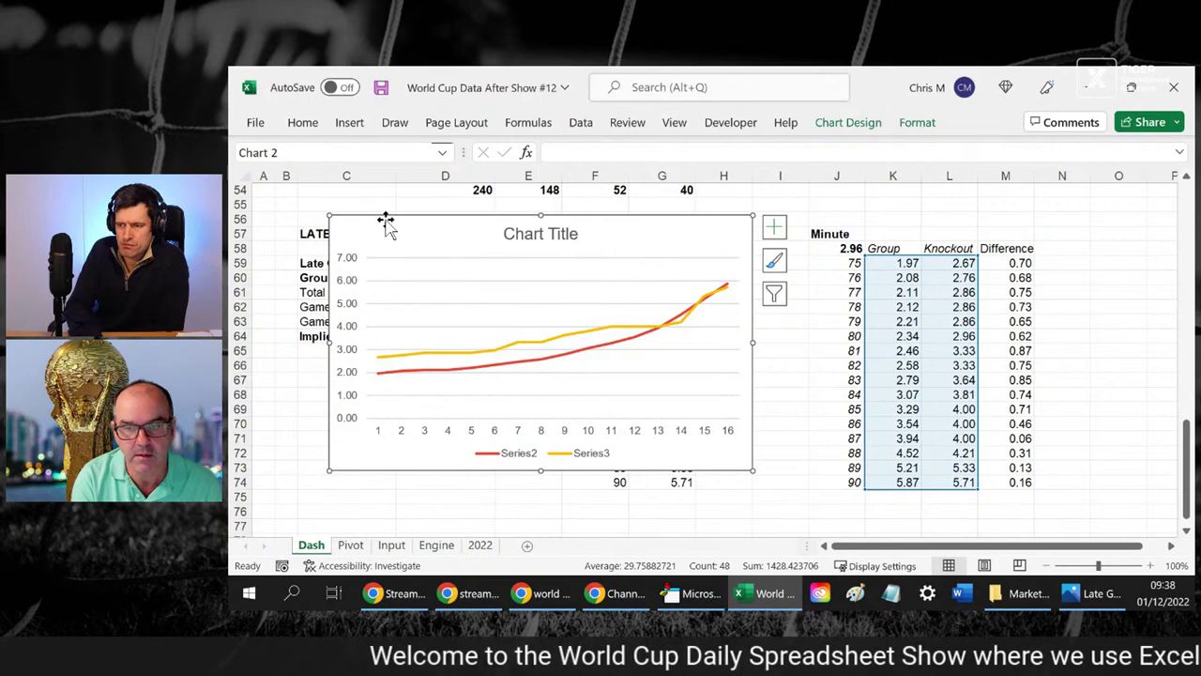
click(356, 510)
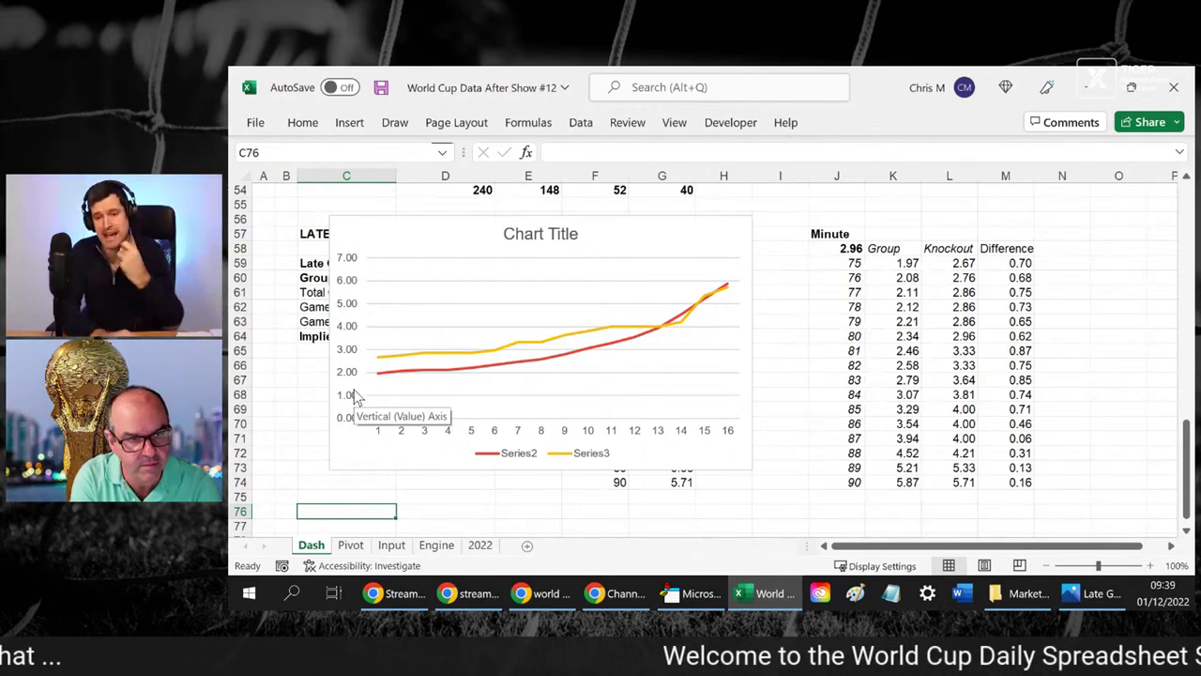
click(339, 382)
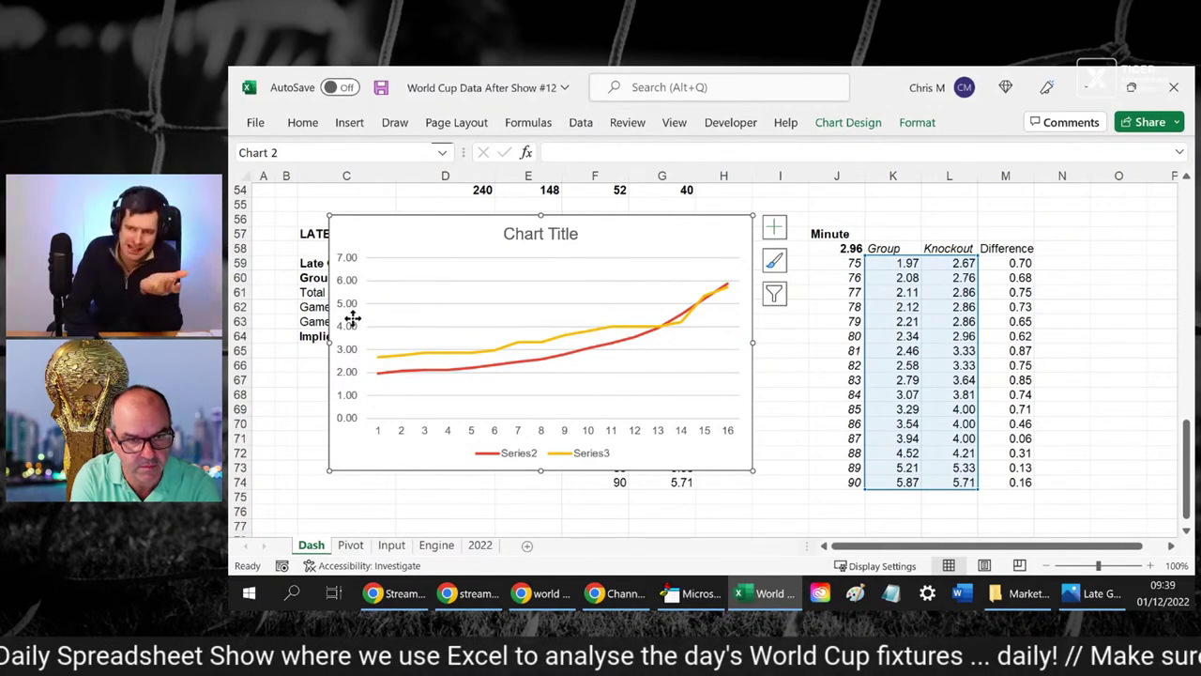
click(352, 324)
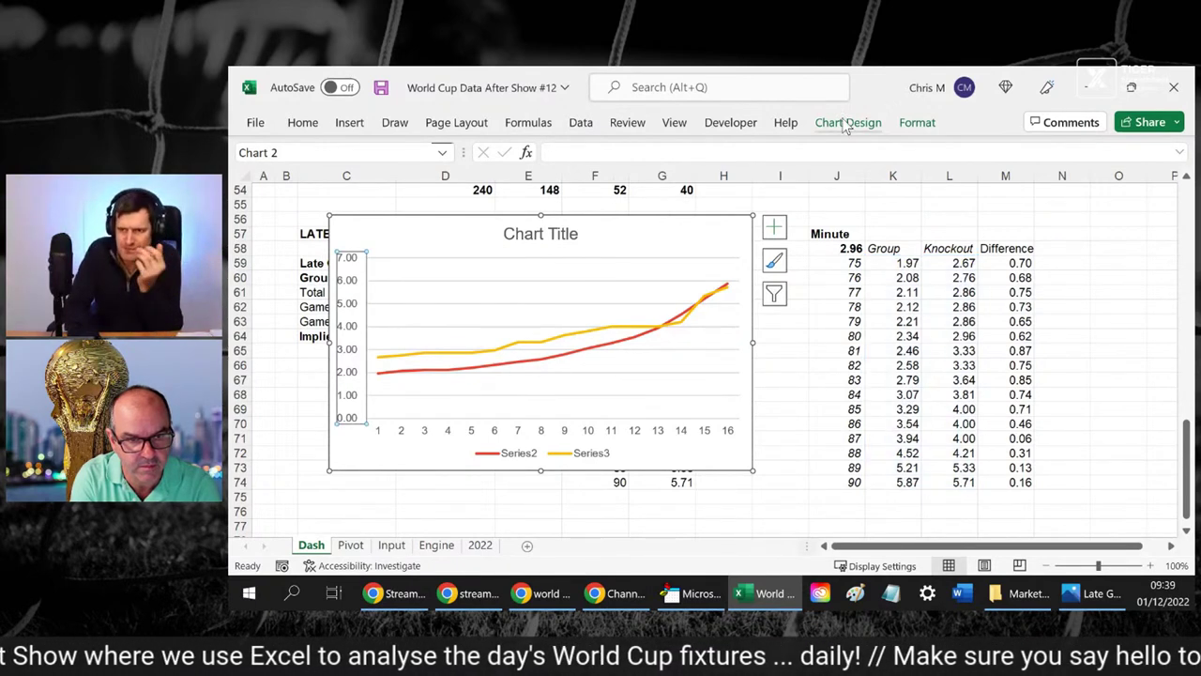
click(872, 129)
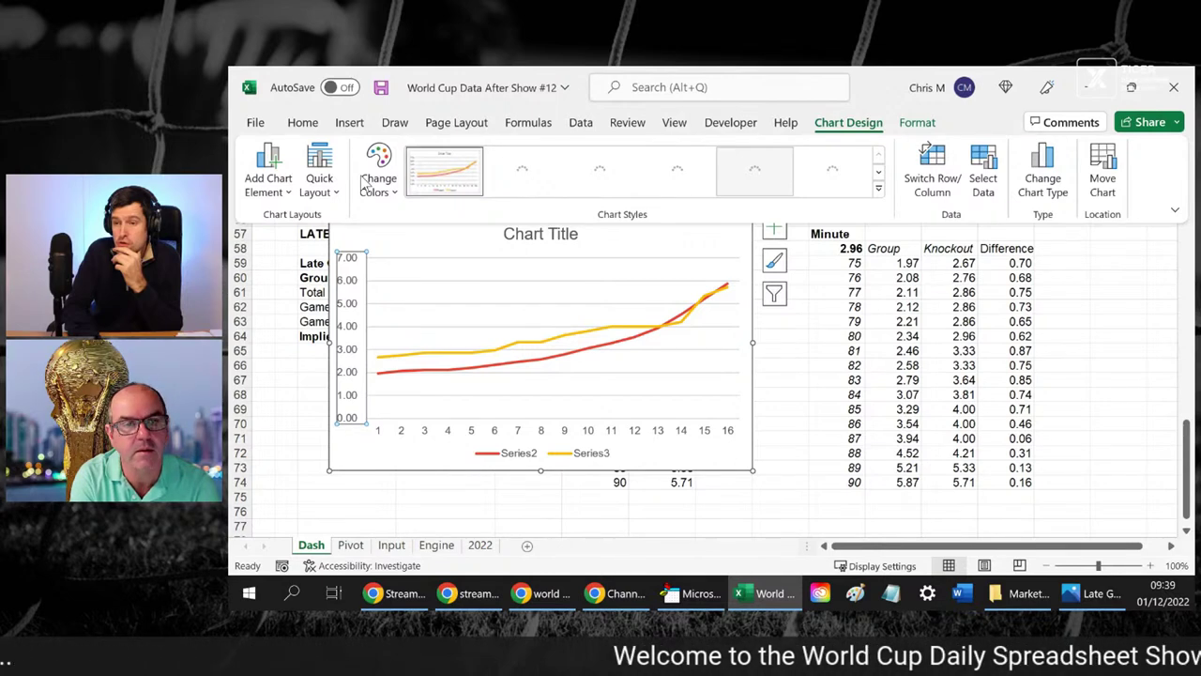
- Set the vertical axis bounds to minimum 1.5 and maximum 6.0 in Format Axis
key(ctrl+1)
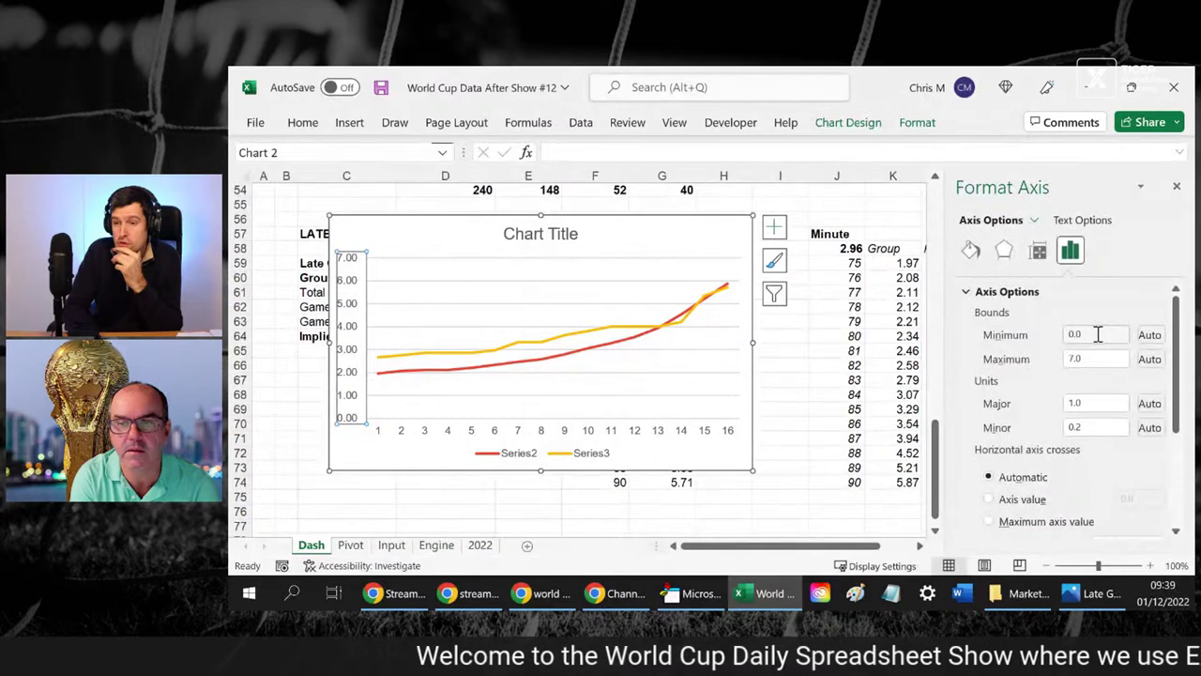
click(1094, 335)
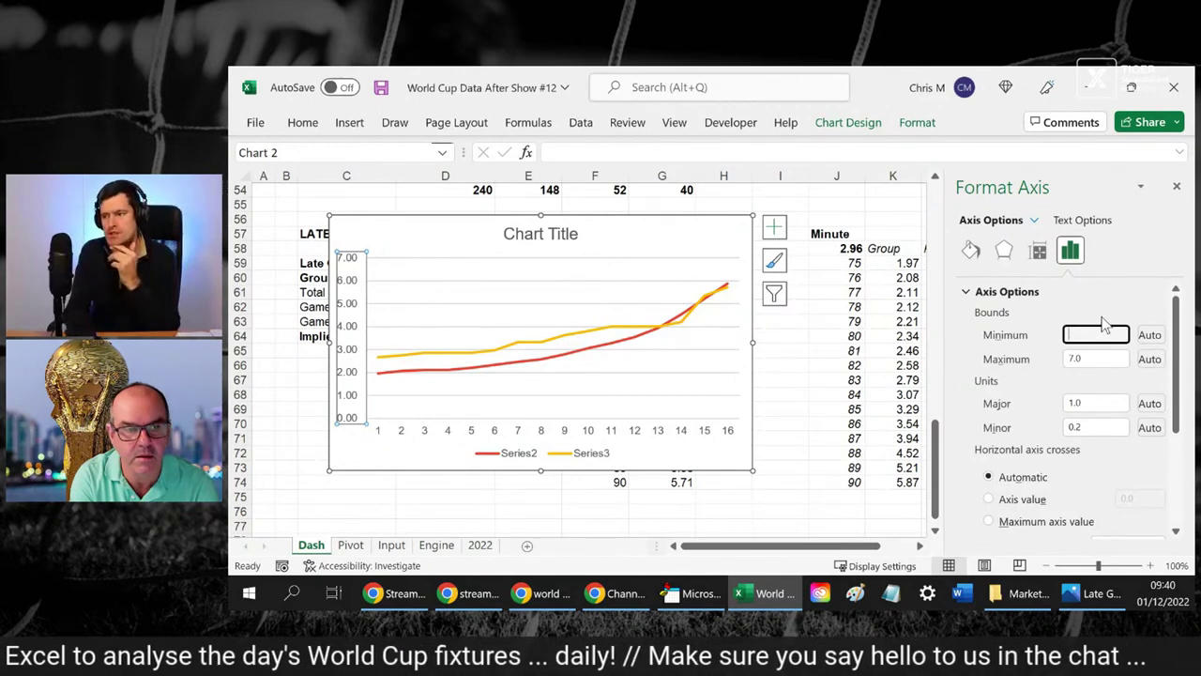
text(1)
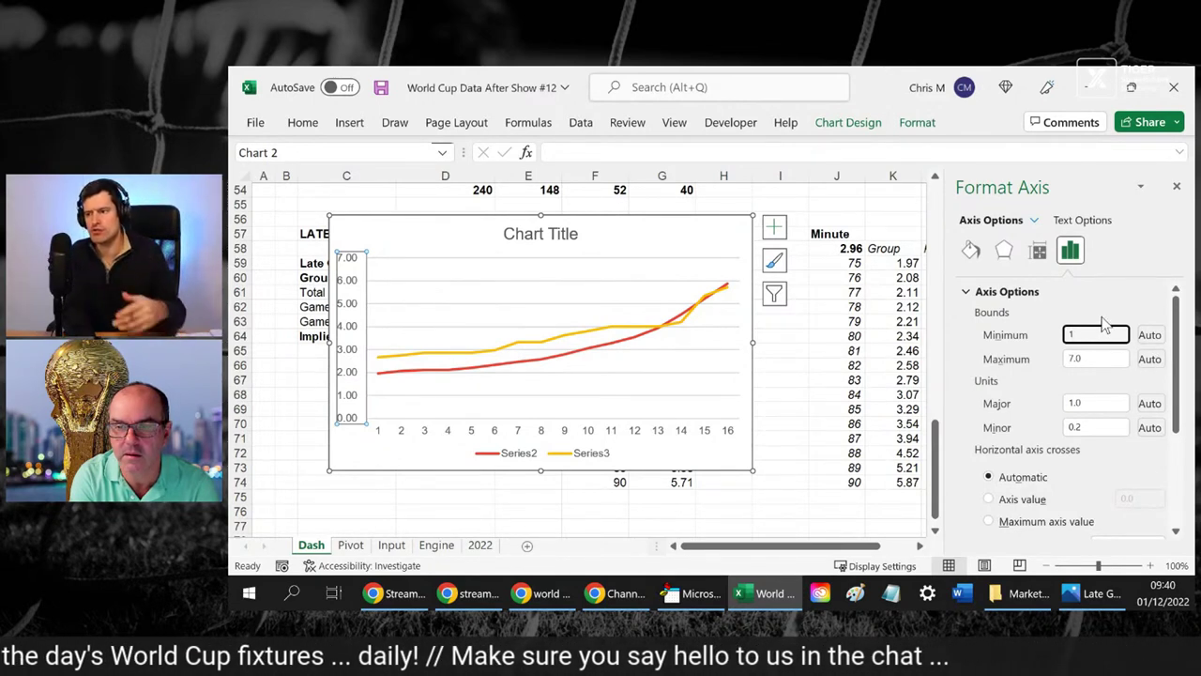
key(Return)
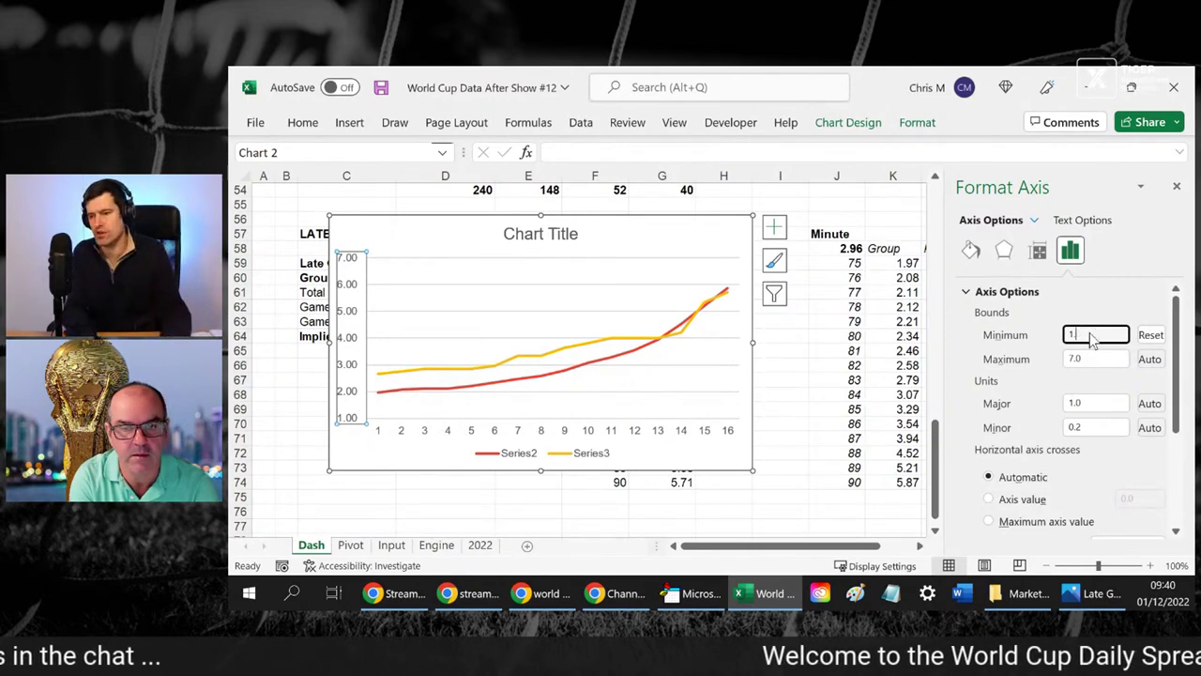
text(1.5)
key(Return)
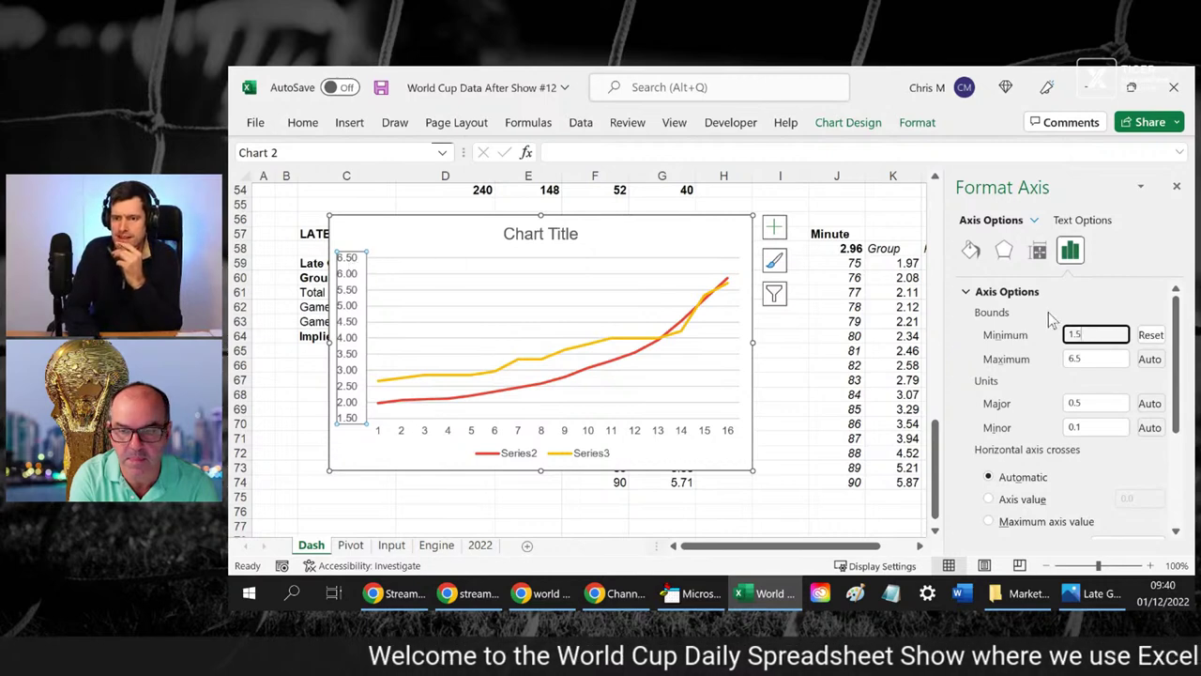
click(1116, 358)
text(6)
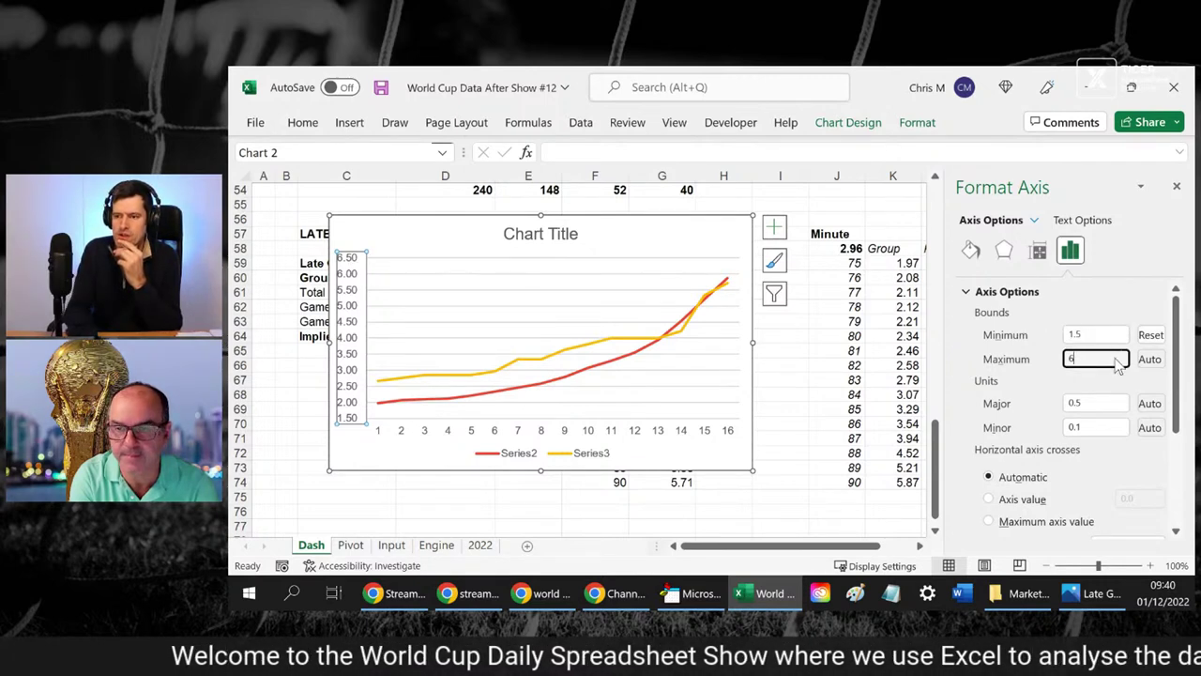
key(Return)
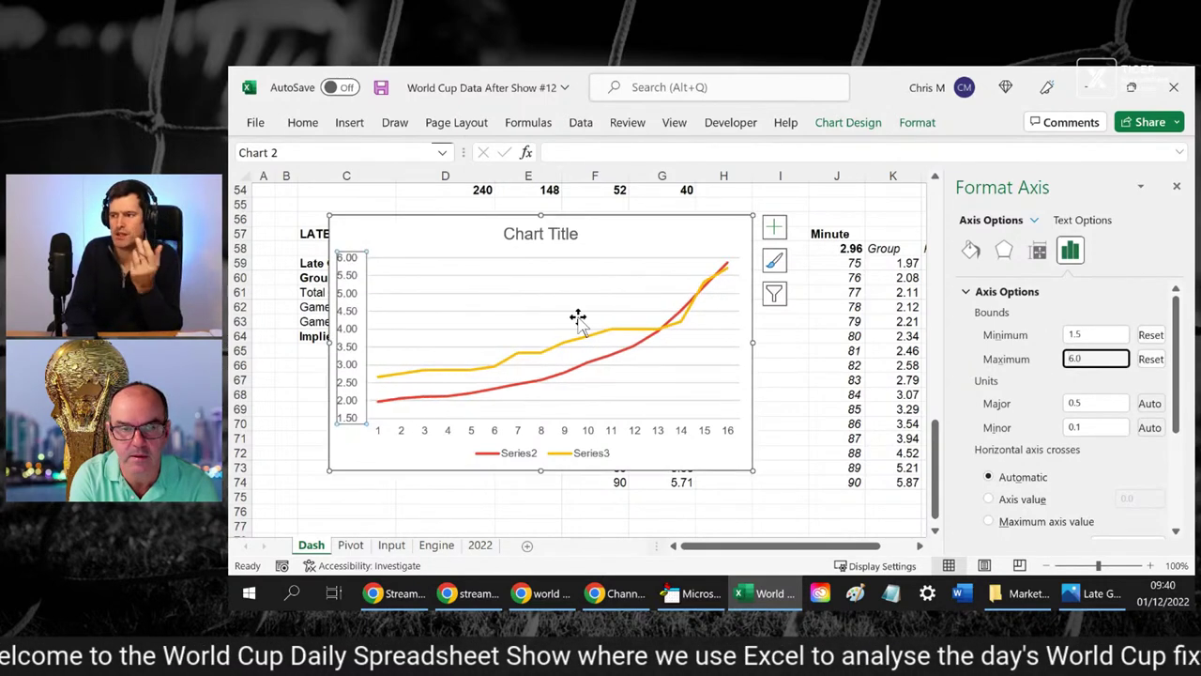
click(1176, 186)
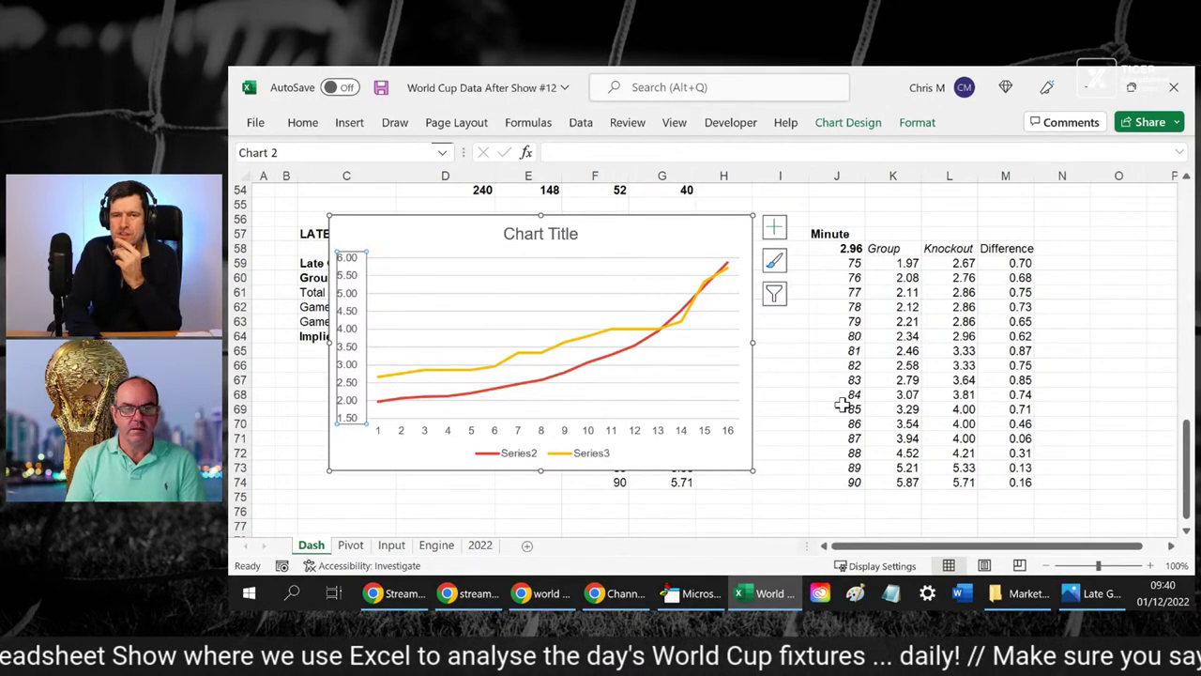
click(812, 408)
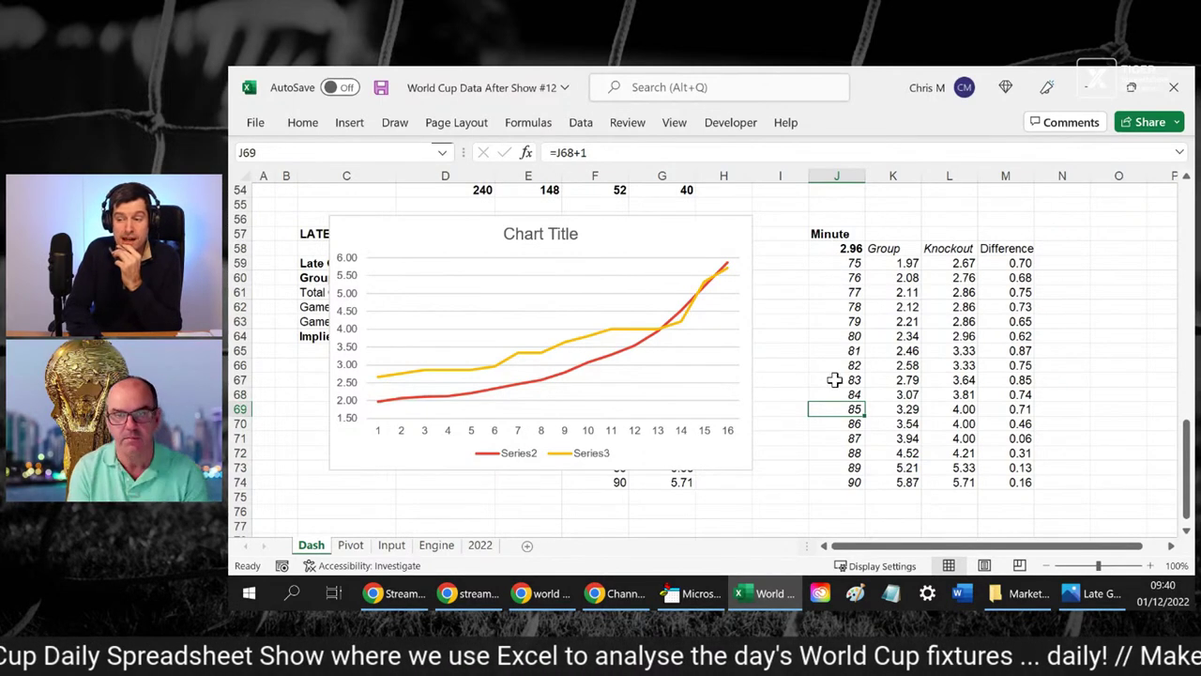
click(668, 436)
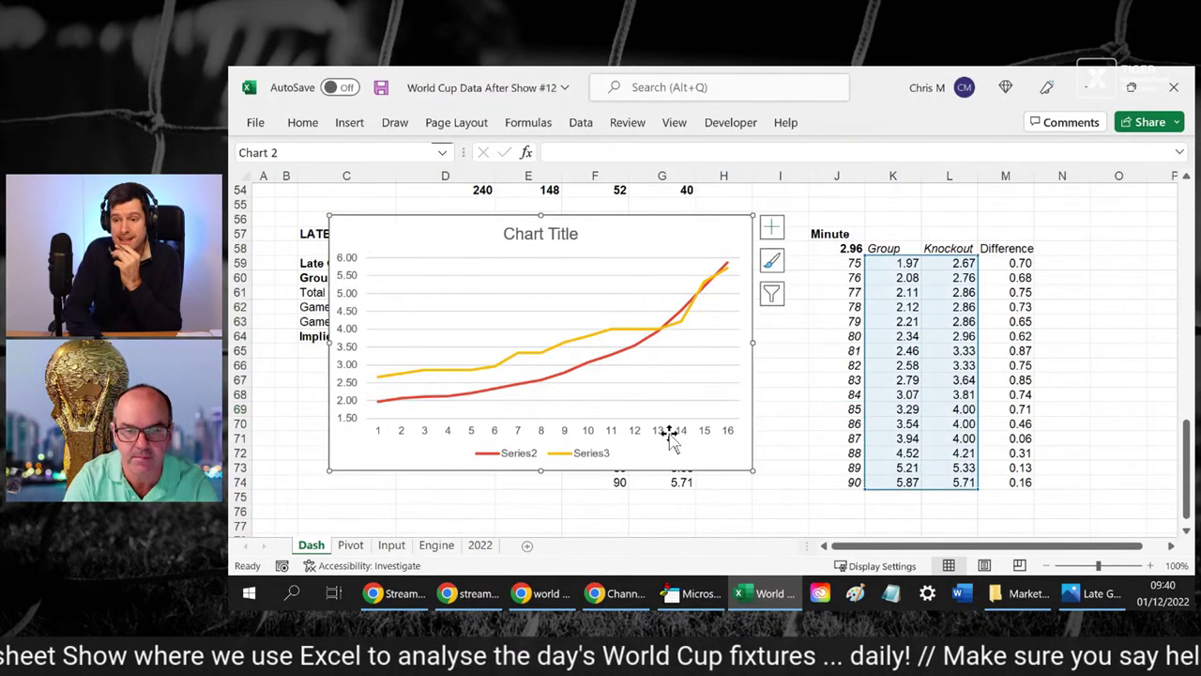
- Use cells J59:J74 (minutes 75–90) as the horizontal axis labels via Select Data
right_click(526, 291)
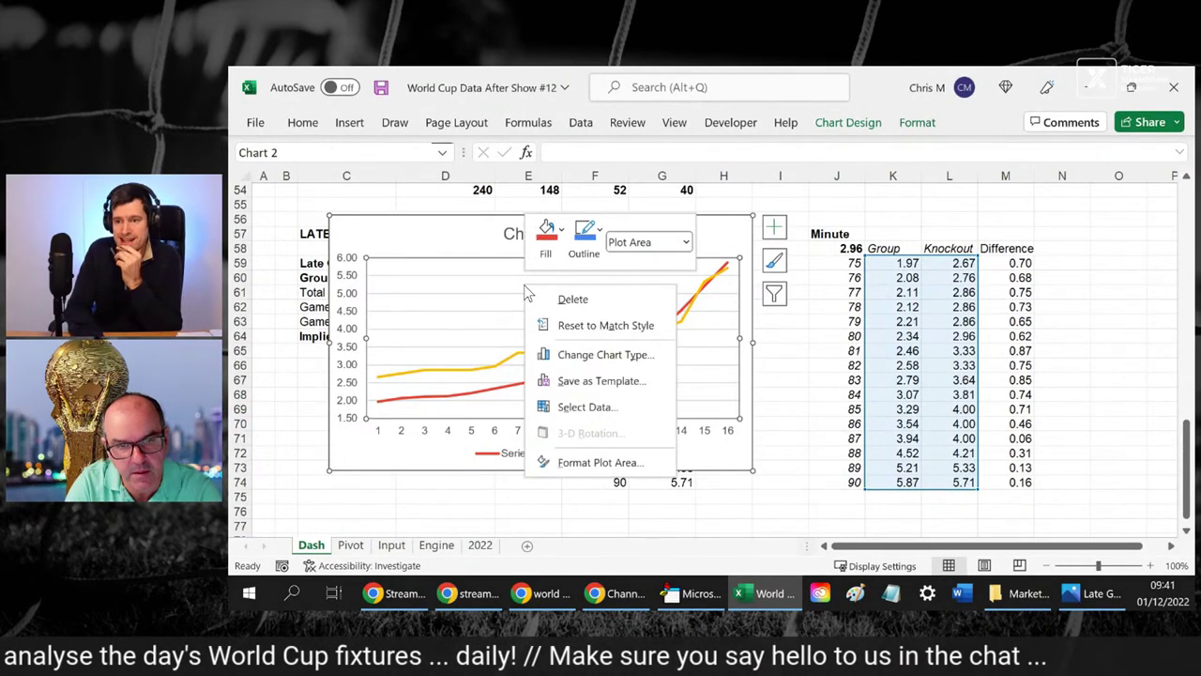
click(594, 409)
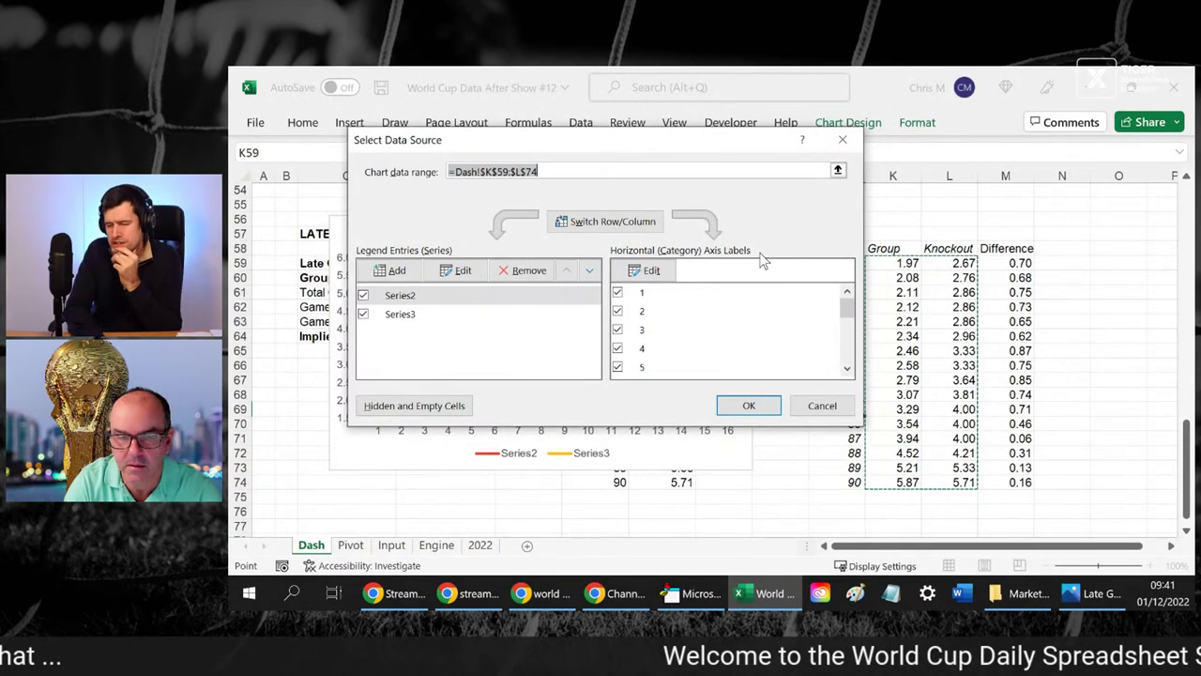
click(654, 271)
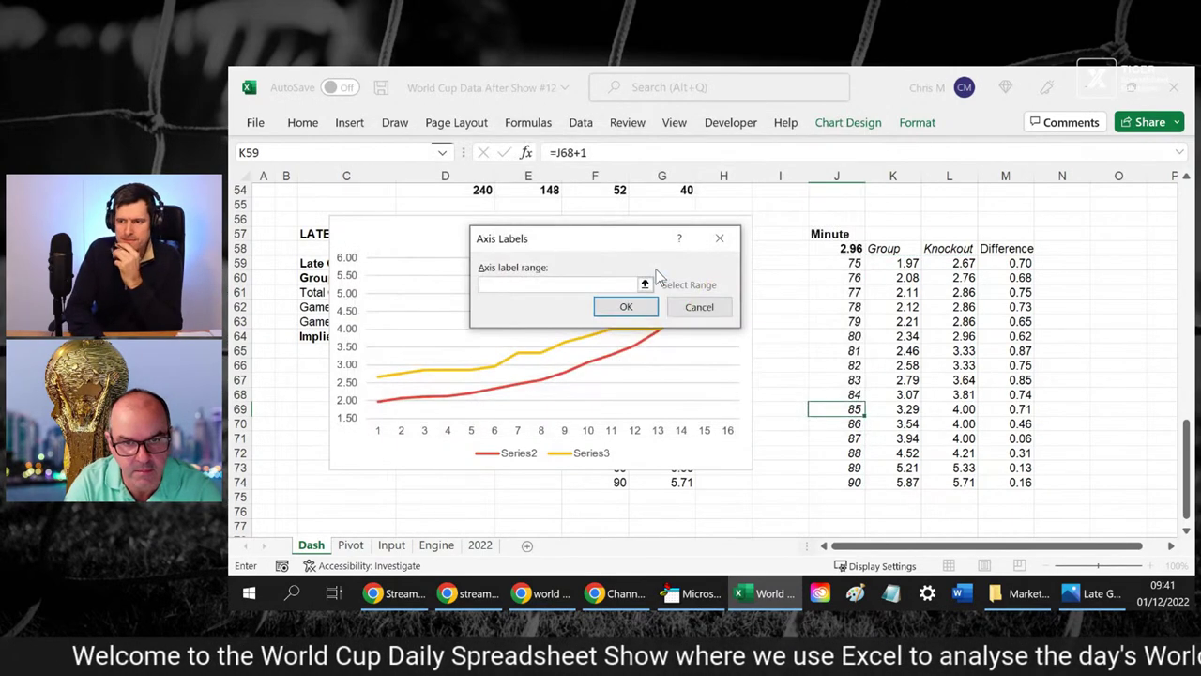
click(645, 285)
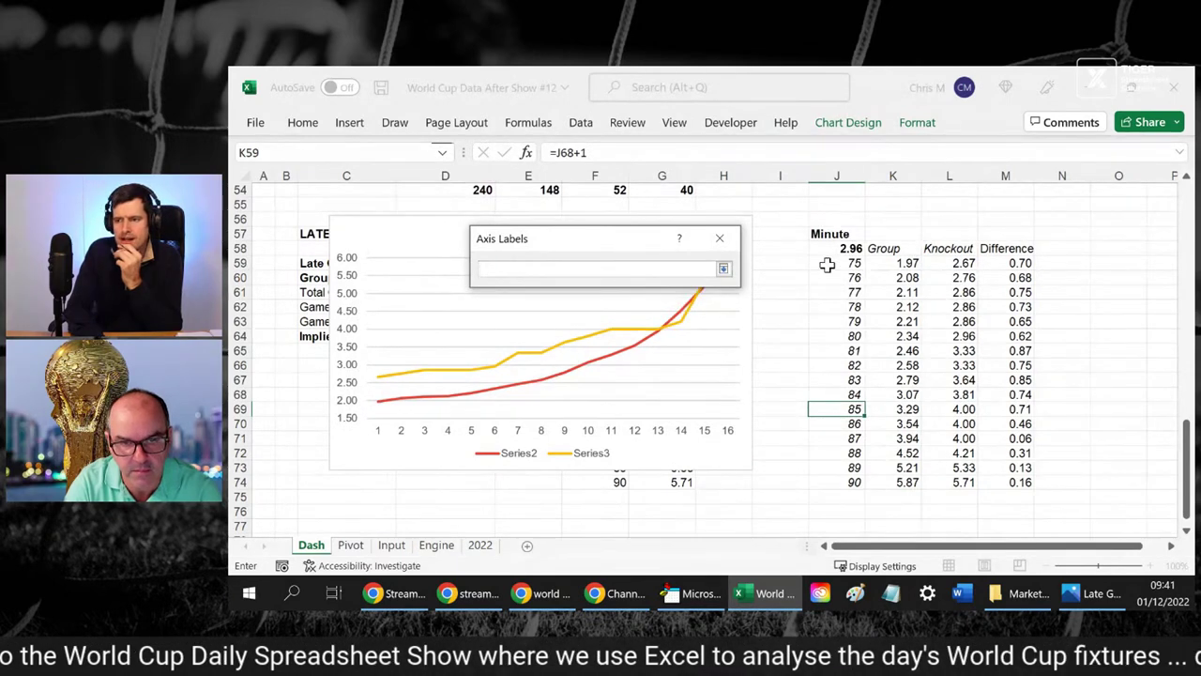
drag(832, 265, 832, 485)
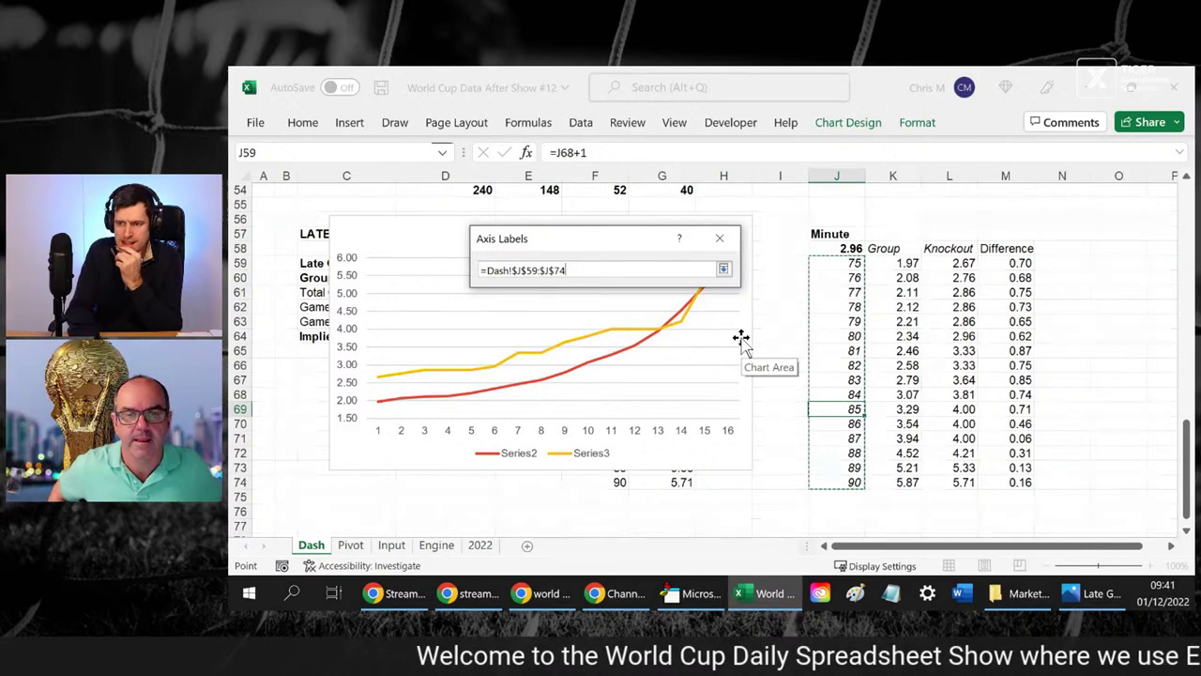
key(Return)
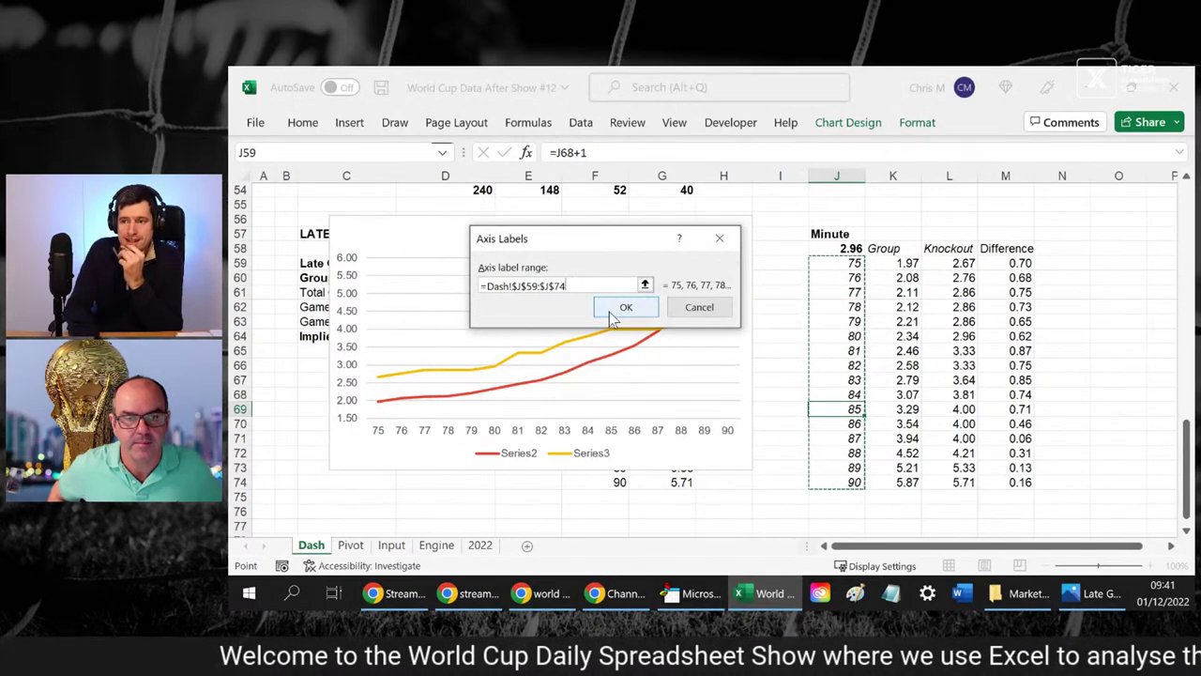
click(613, 312)
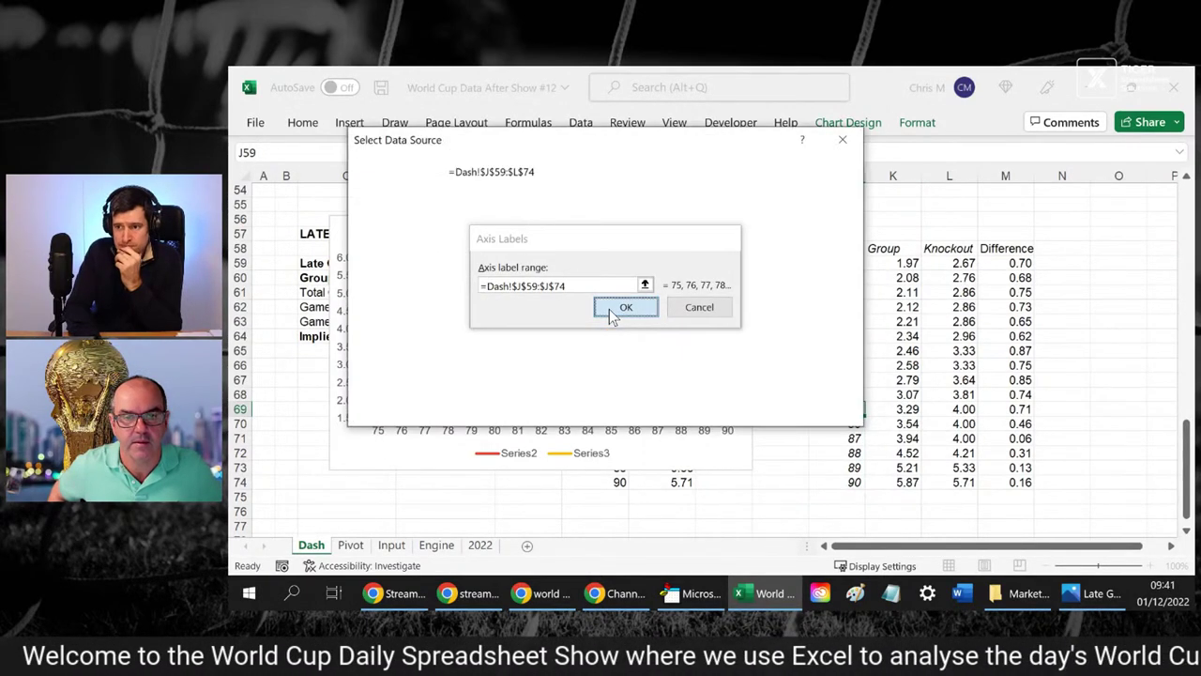
click(747, 407)
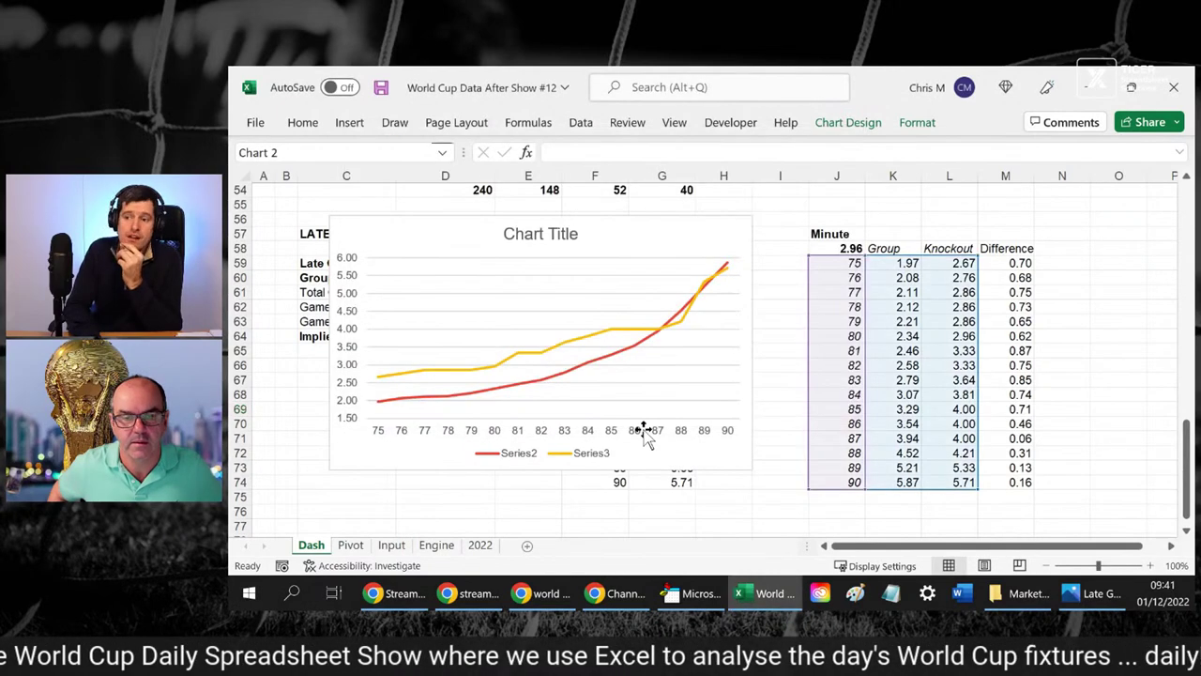
click(1137, 308)
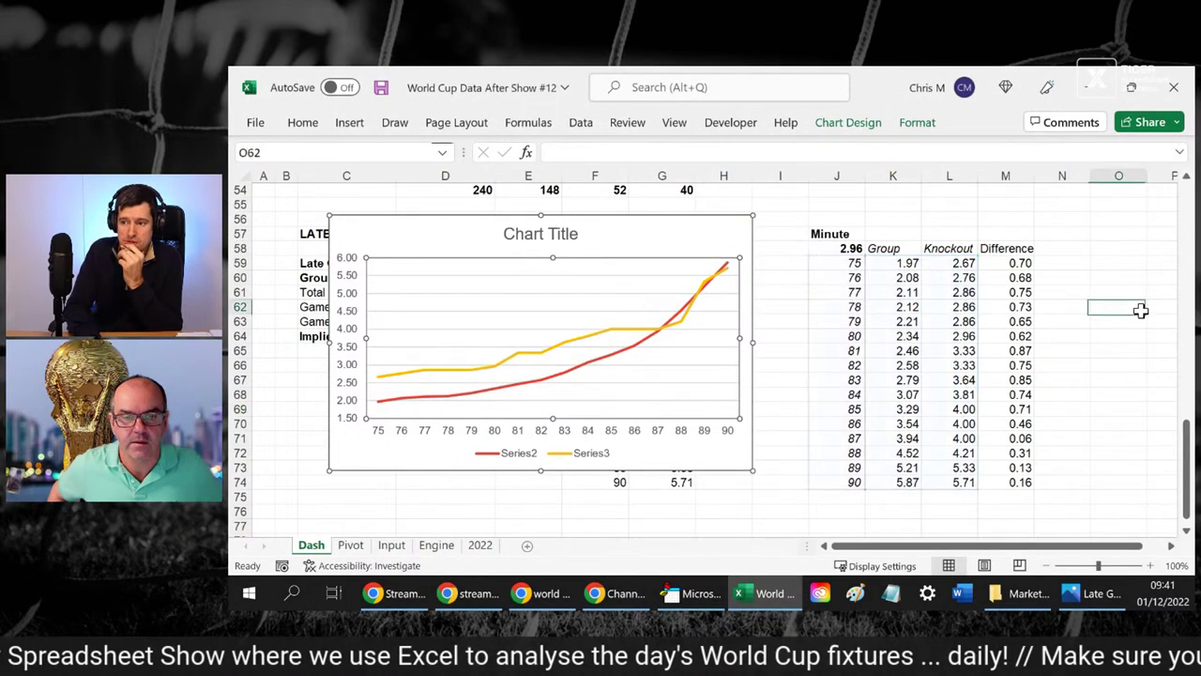
click(835, 266)
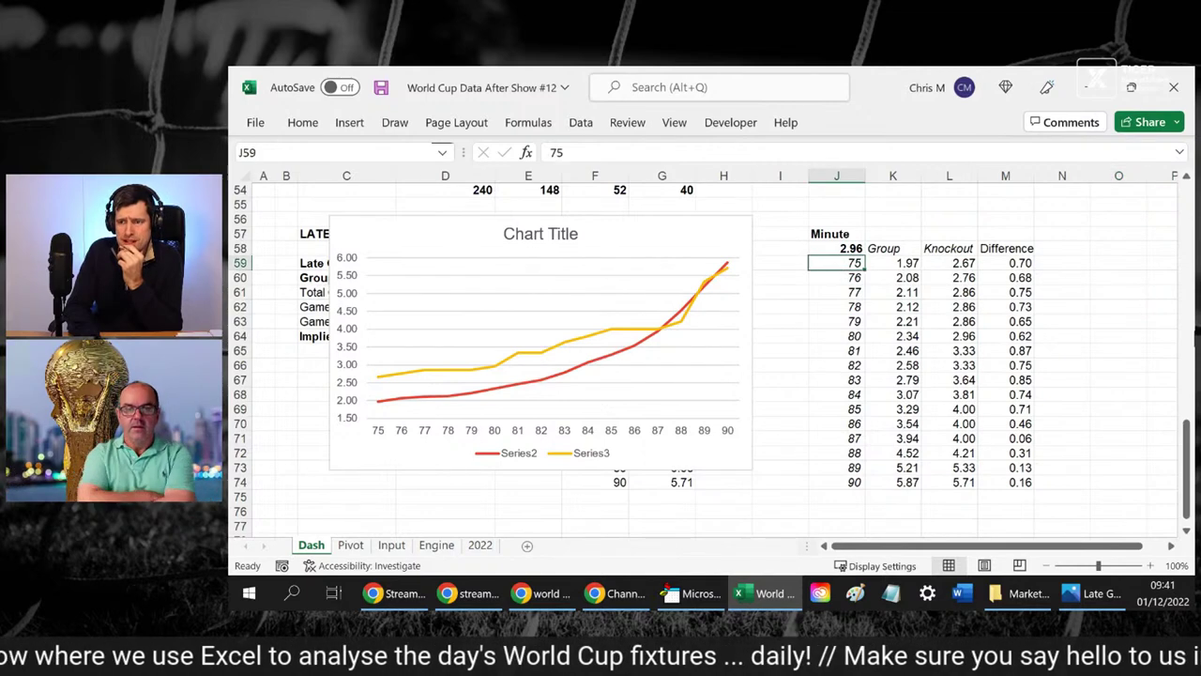
key(Down)
key(Down)
key(Down)
key(Down)
key(Up)
key(Up)
key(Up)
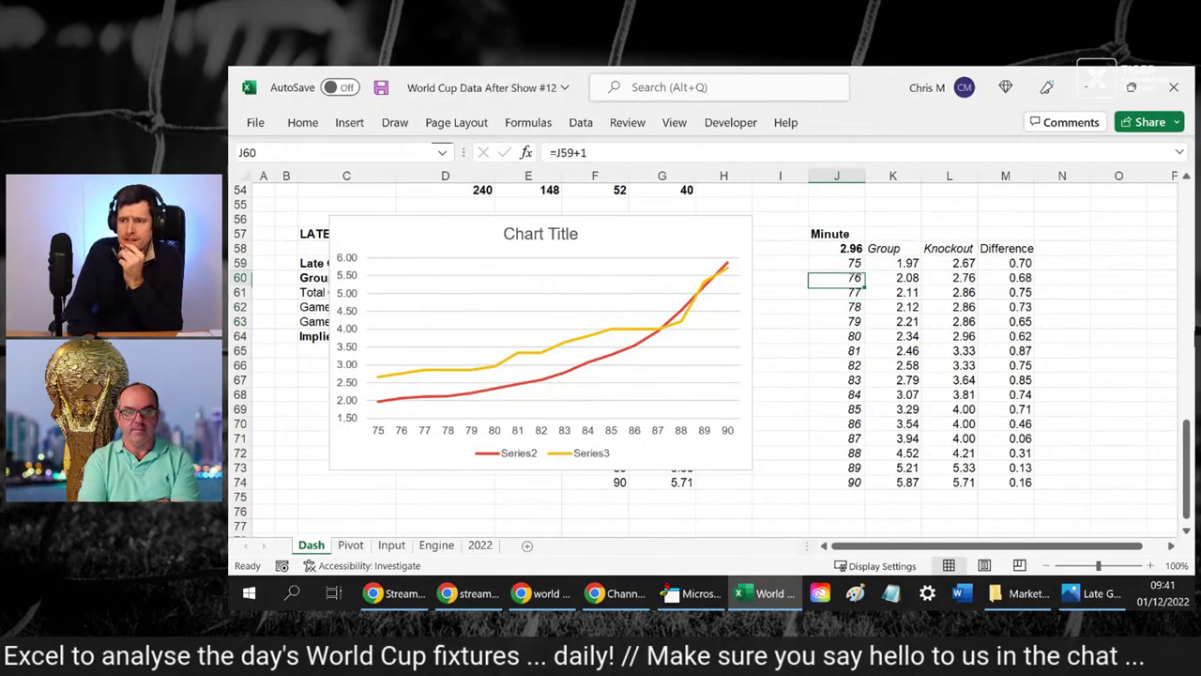
key(Up)
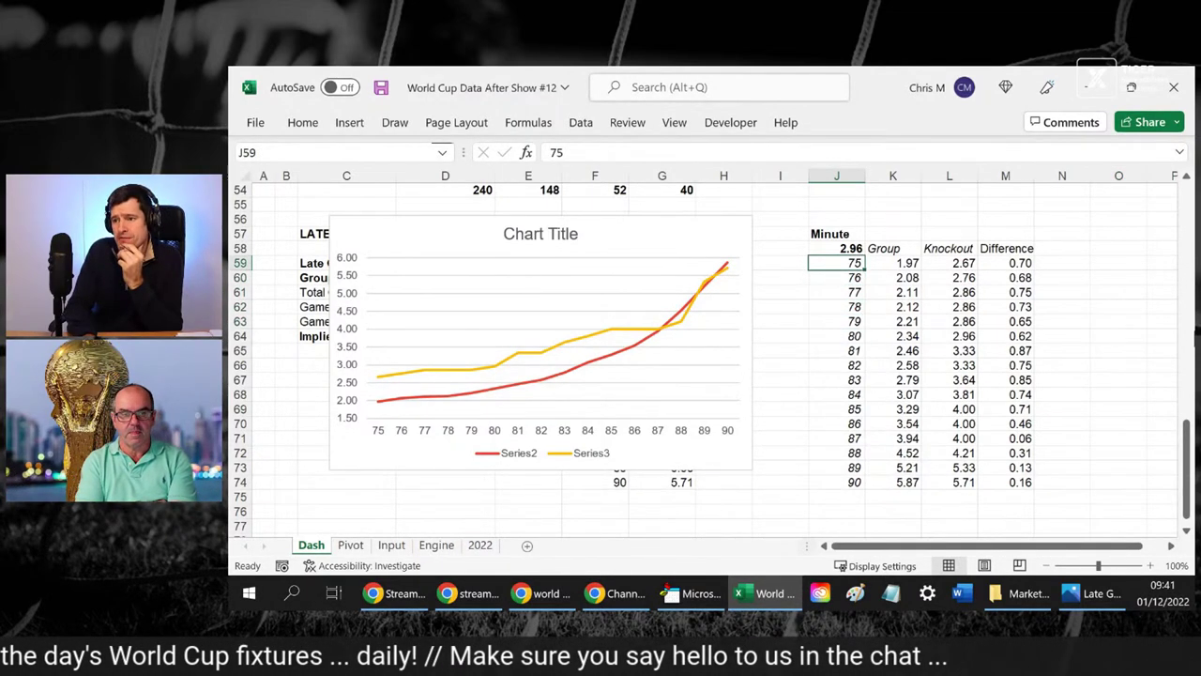
key(Down)
key(Down)
key(Down)
key(Down)
key(Down)
key(Down)
key(Down)
key(Down)
key(Down)
key(Down)
key(Down)
key(Down)
key(Down)
key(Down)
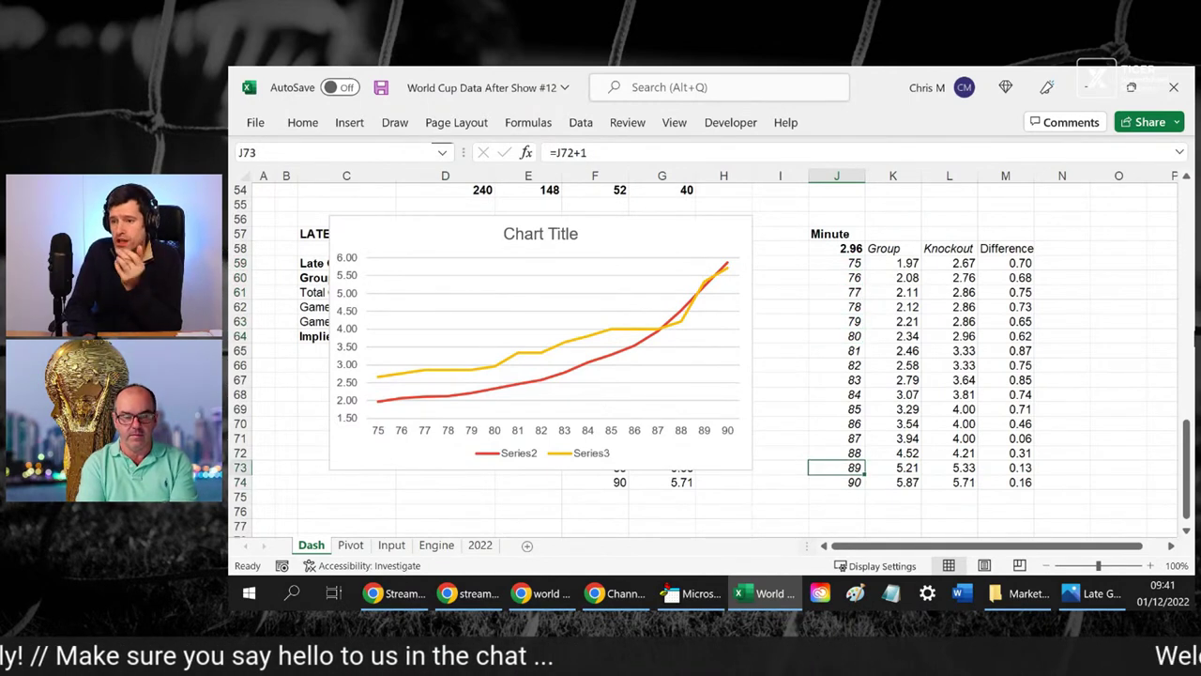
key(Up)
key(Up)
key(Up)
key(Up)
key(Up)
key(Up)
key(Up)
key(Up)
key(Up)
key(Up)
key(Up)
key(Up)
key(Up)
key(Up)
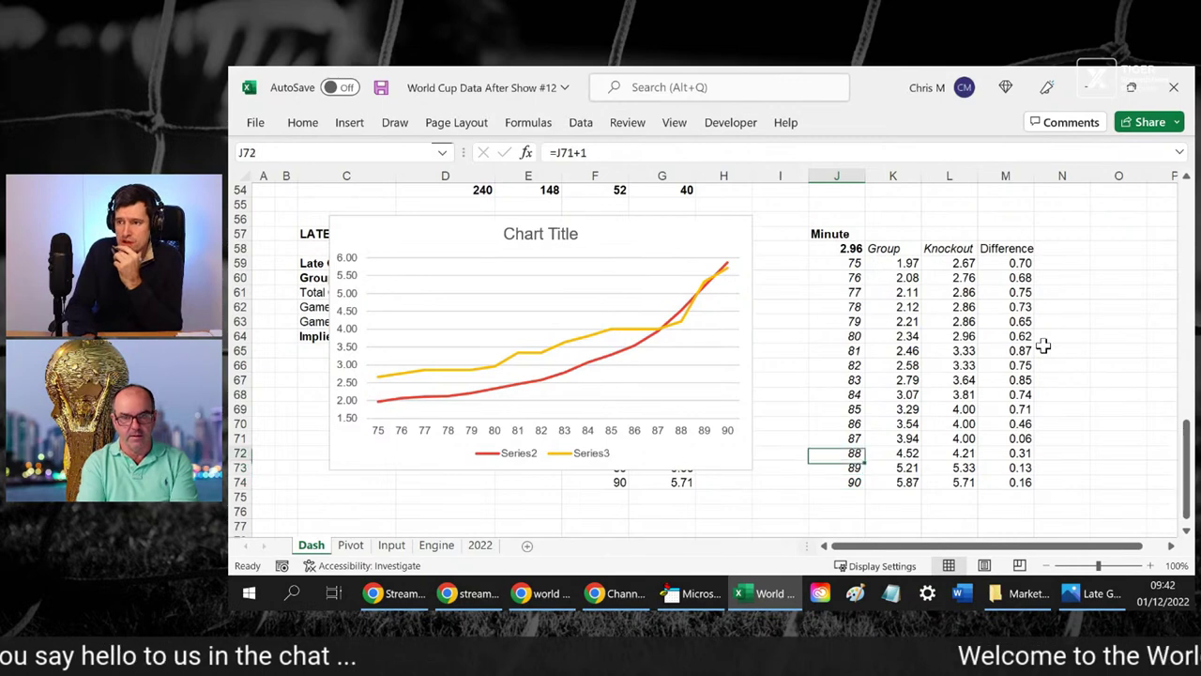
- Fill cell J59 with yellow
click(303, 123)
click(448, 194)
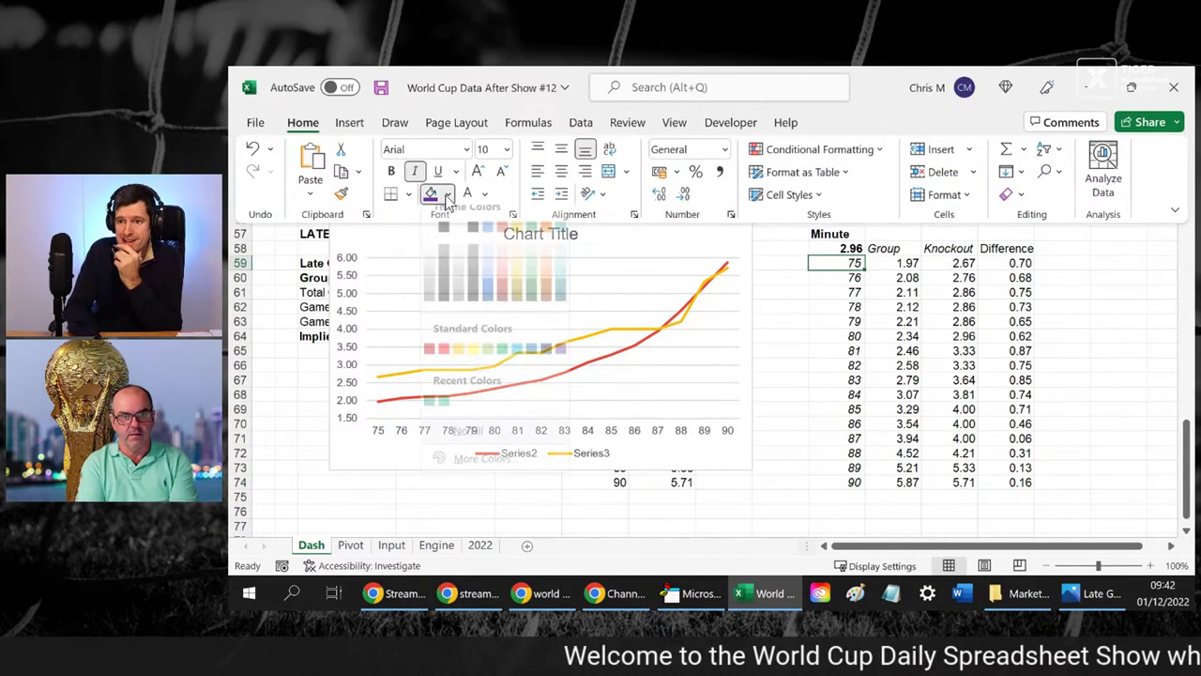
click(473, 365)
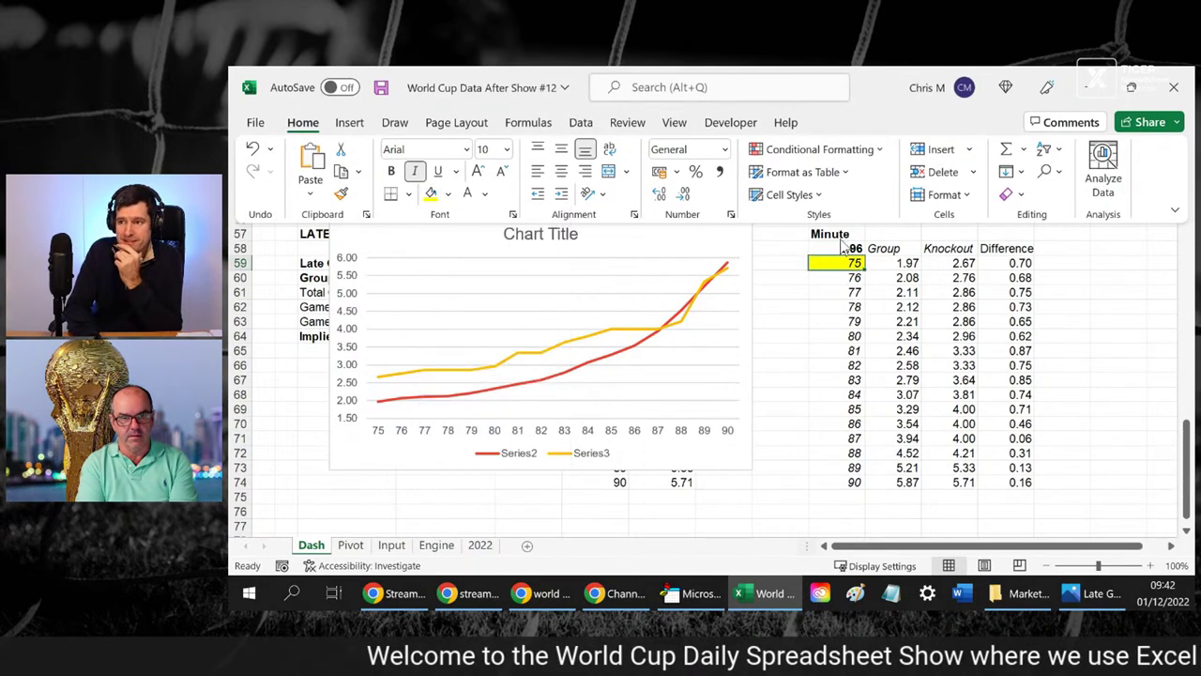
click(844, 269)
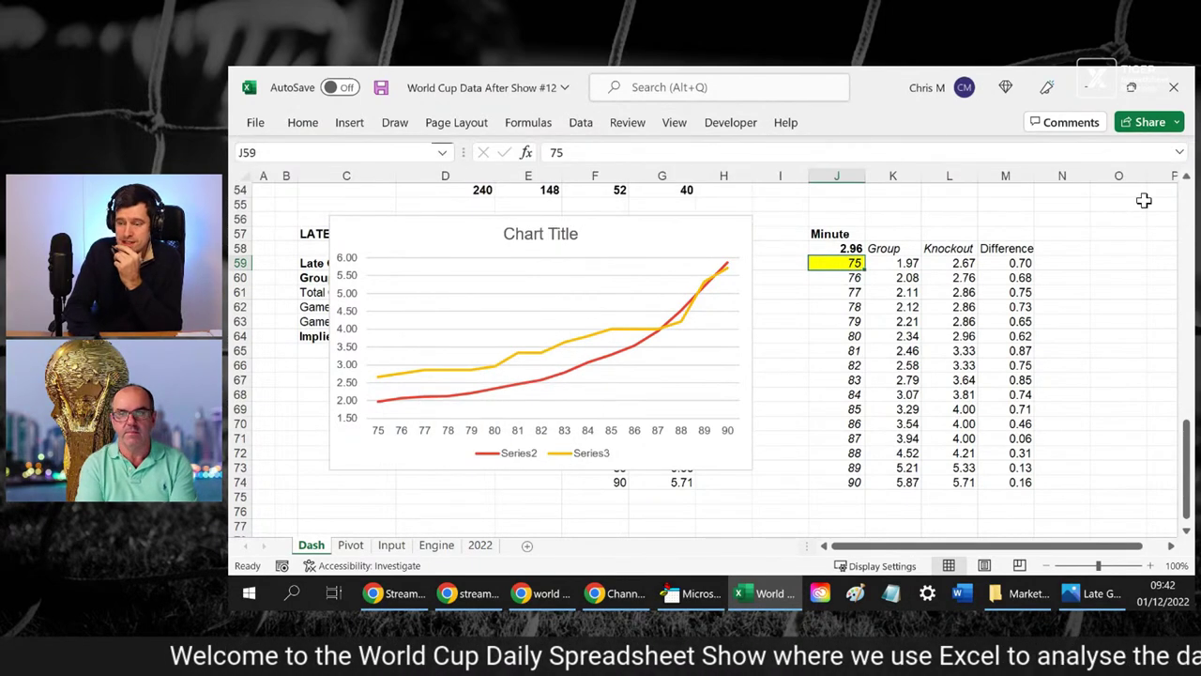
- Try 45, then 70 as the starting minute in J59
text(45)
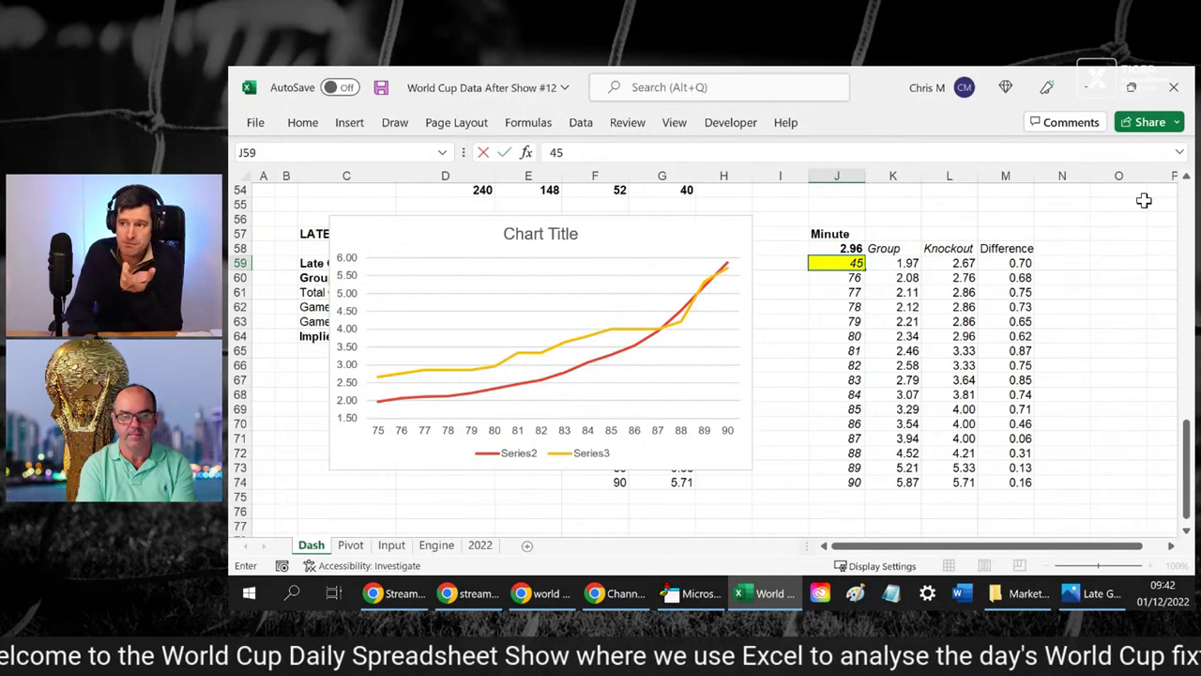
key(Return)
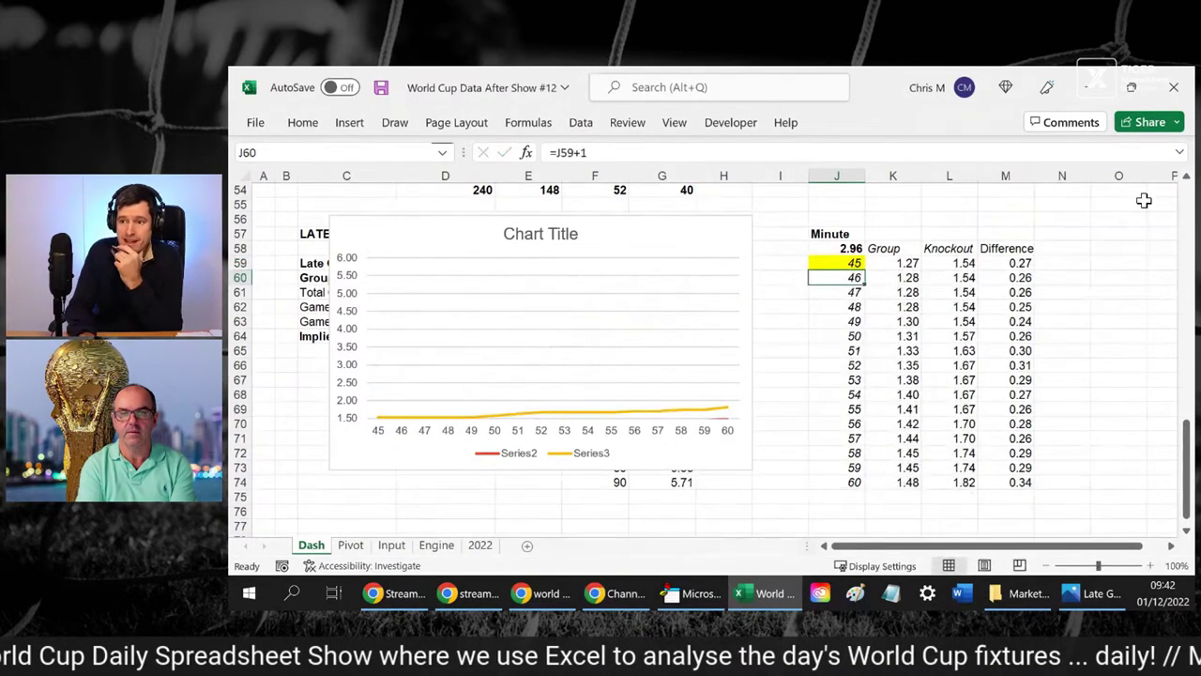
key(Down)
key(Down)
key(Down)
key(Down)
key(Down)
key(Down)
key(Down)
key(Down)
key(Down)
key(Down)
key(Down)
key(Down)
key(Down)
key(Down)
key(Up)
key(Up)
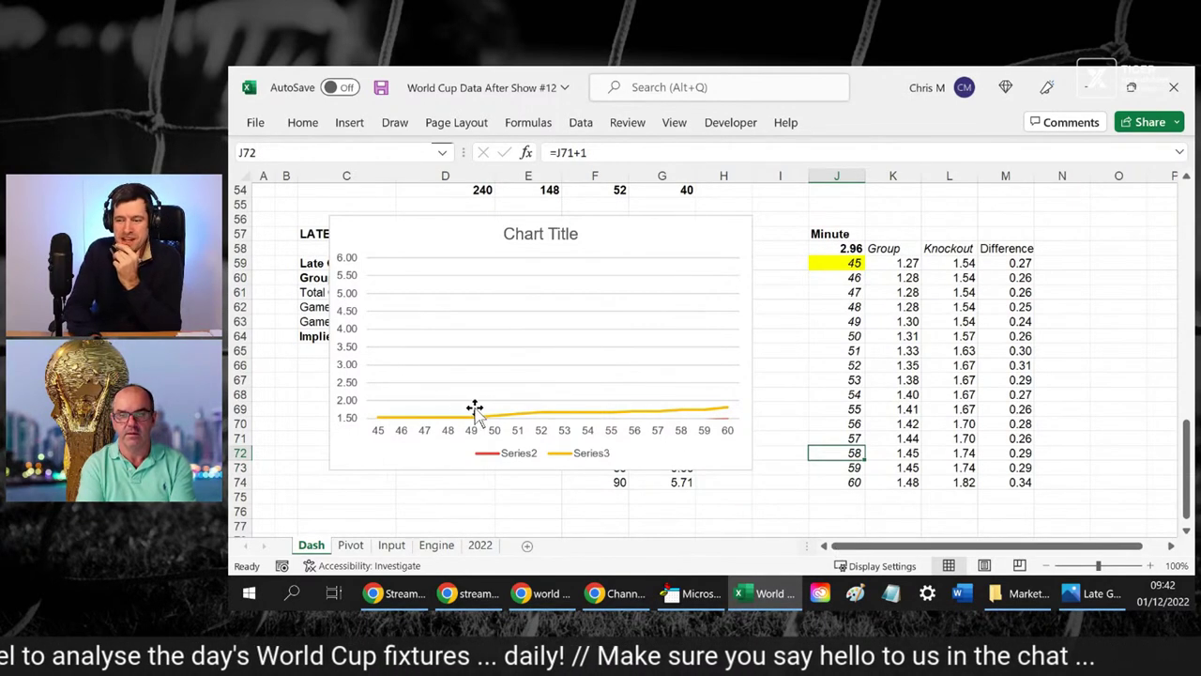
mouse_move(646, 416)
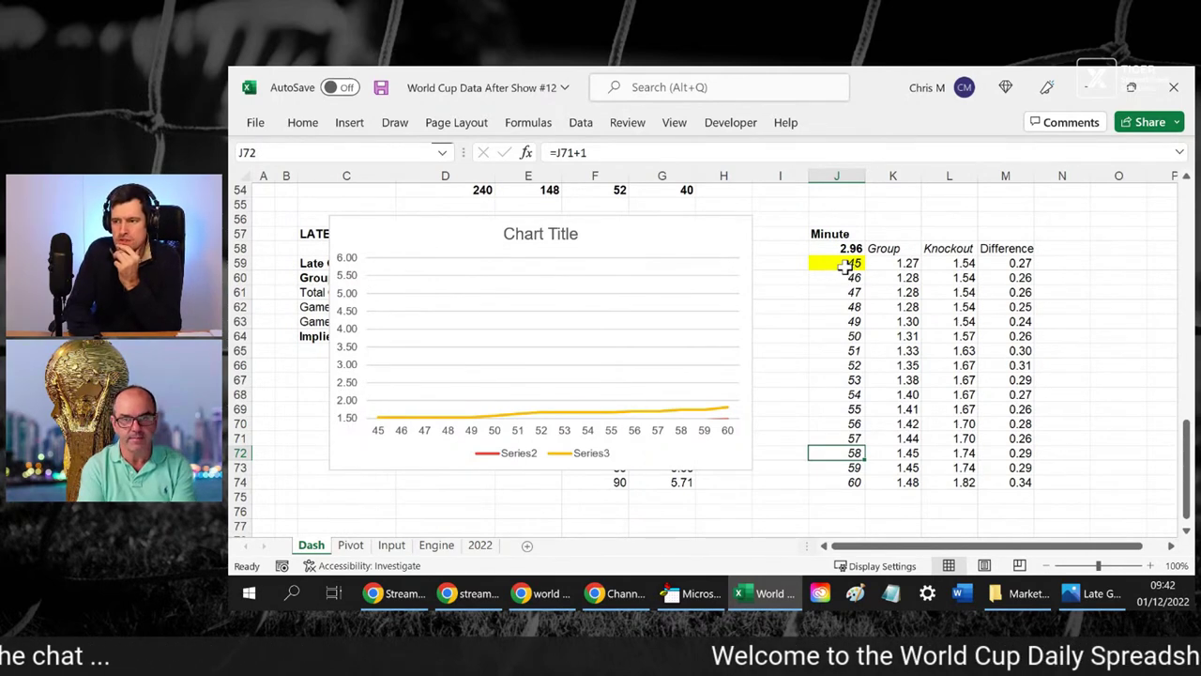
click(847, 266)
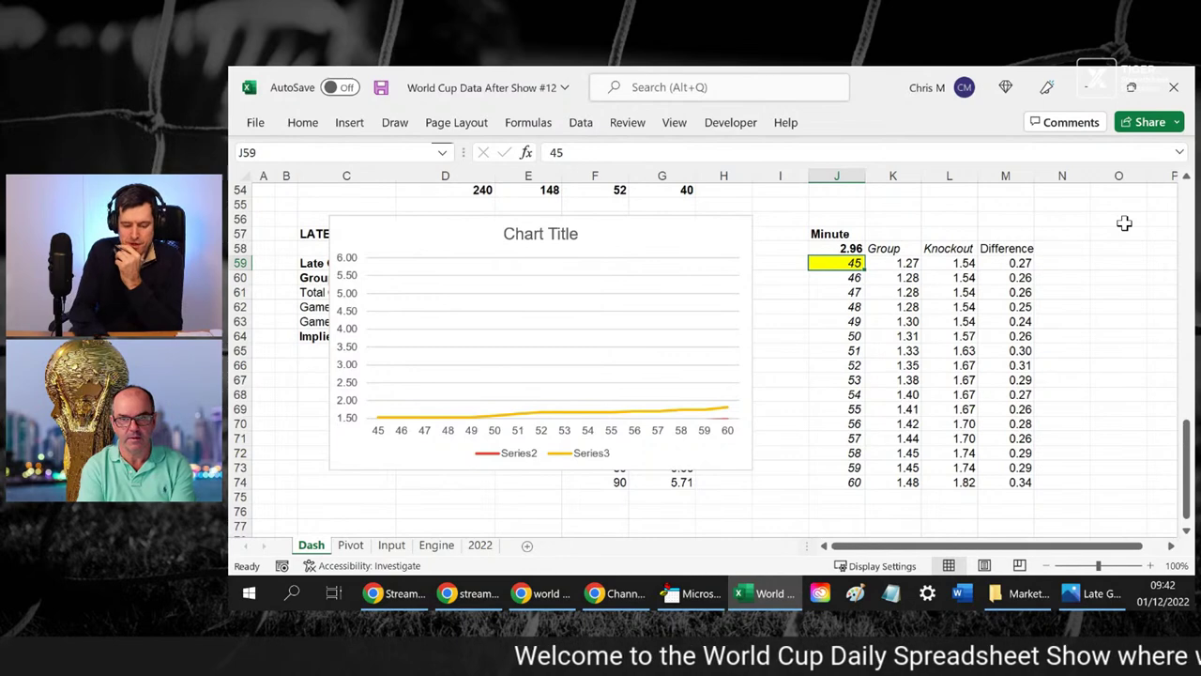
text(70)
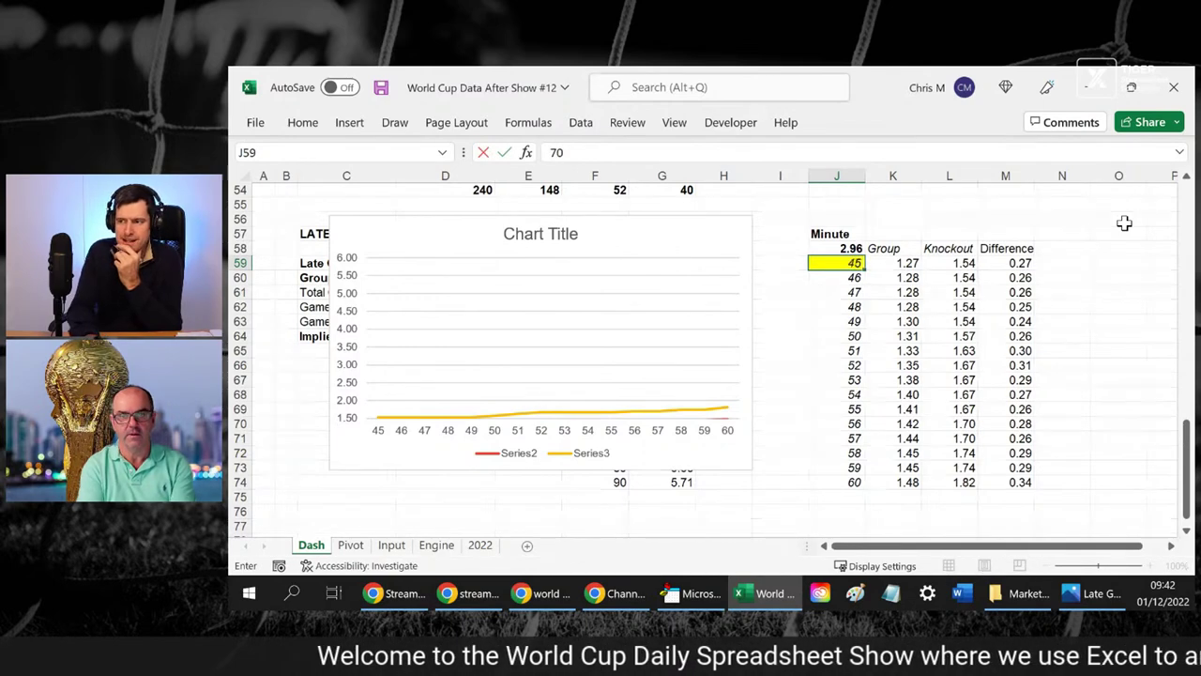
key(Return)
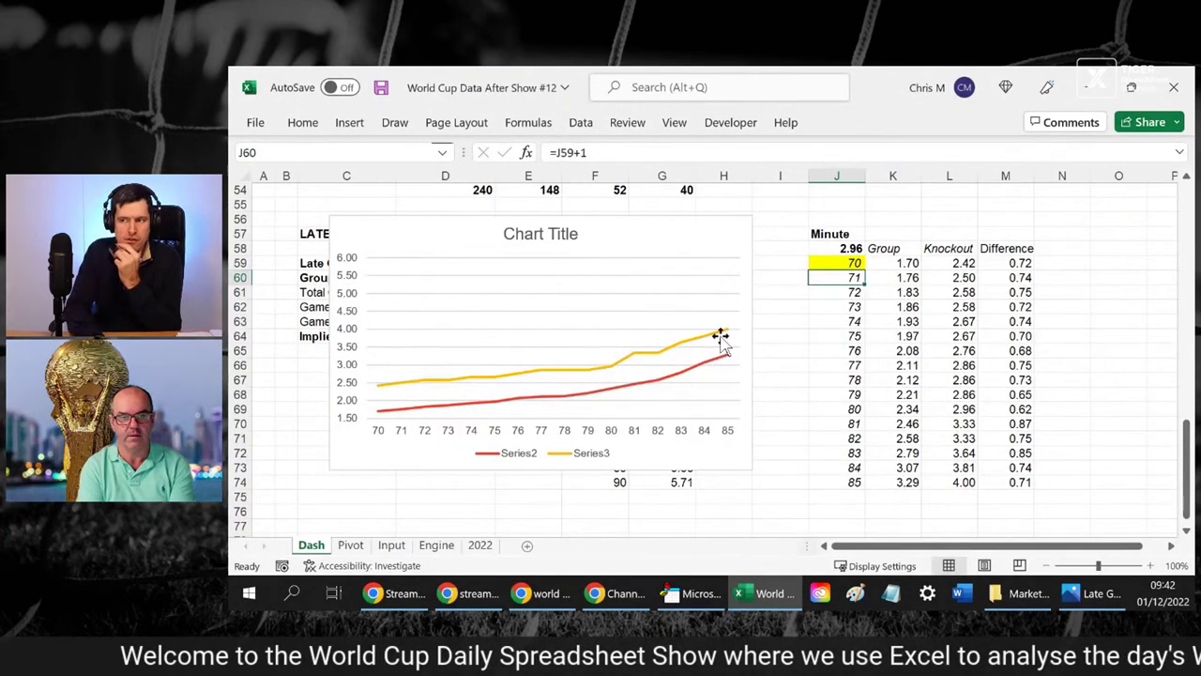
- Try 80, settle on 75 in J59, and select the minutes J59:J74
click(844, 264)
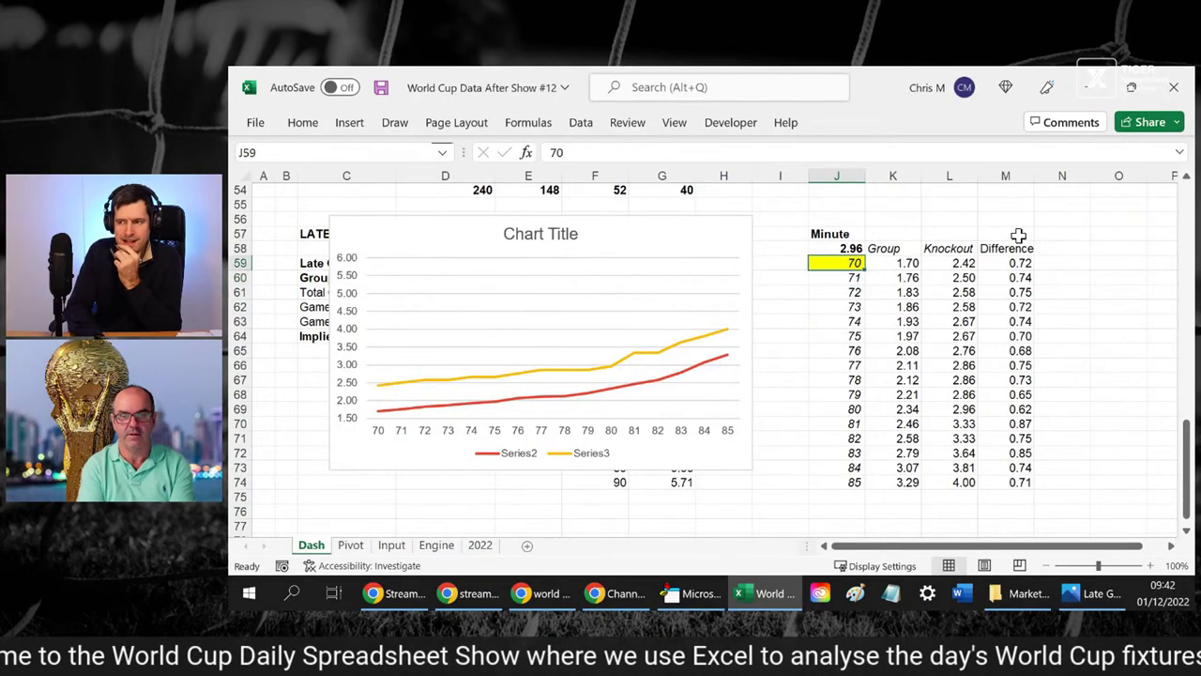
text(80)
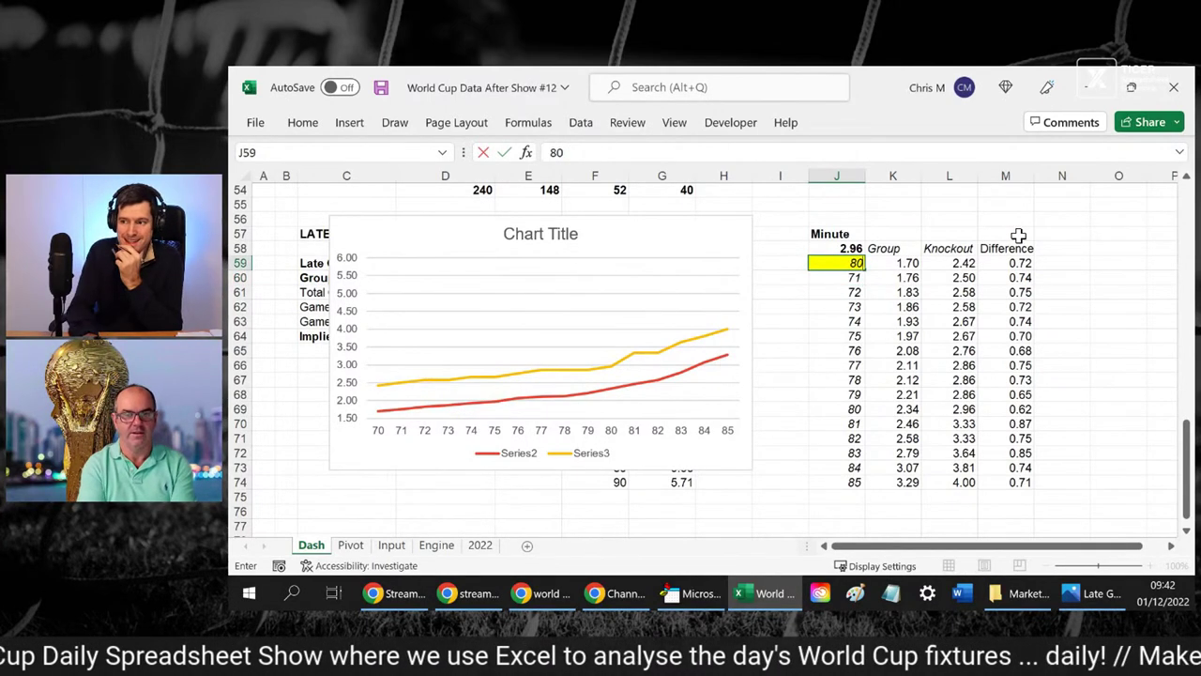
key(ctrl+Return)
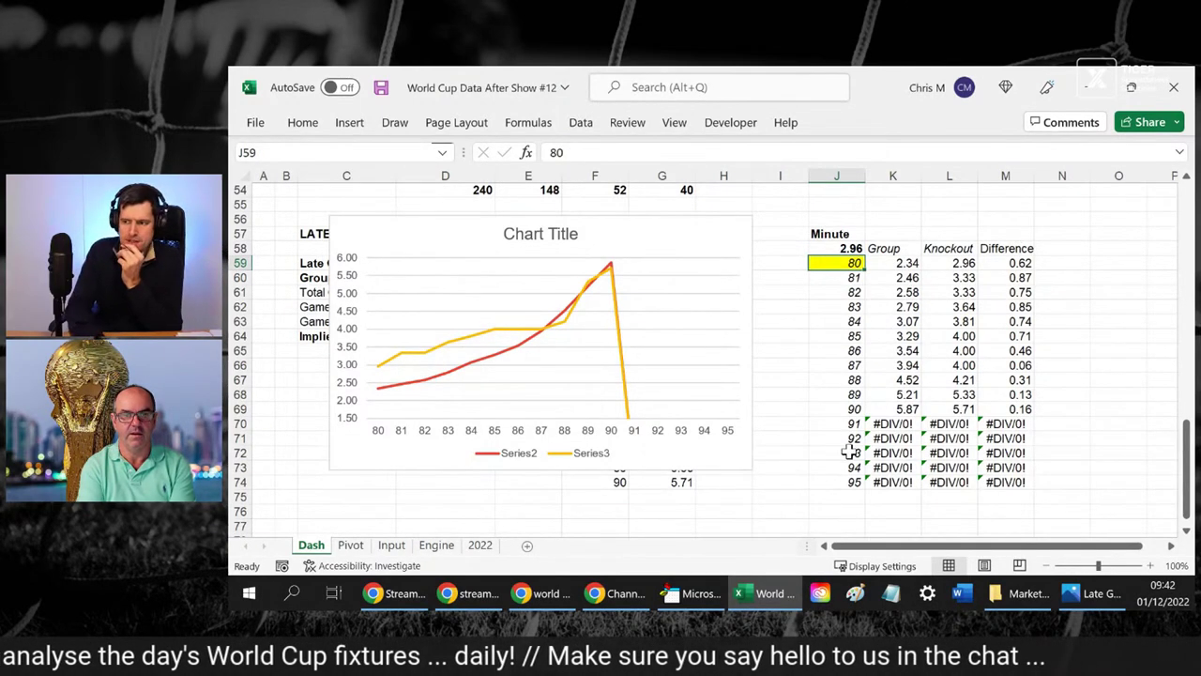
text(75)
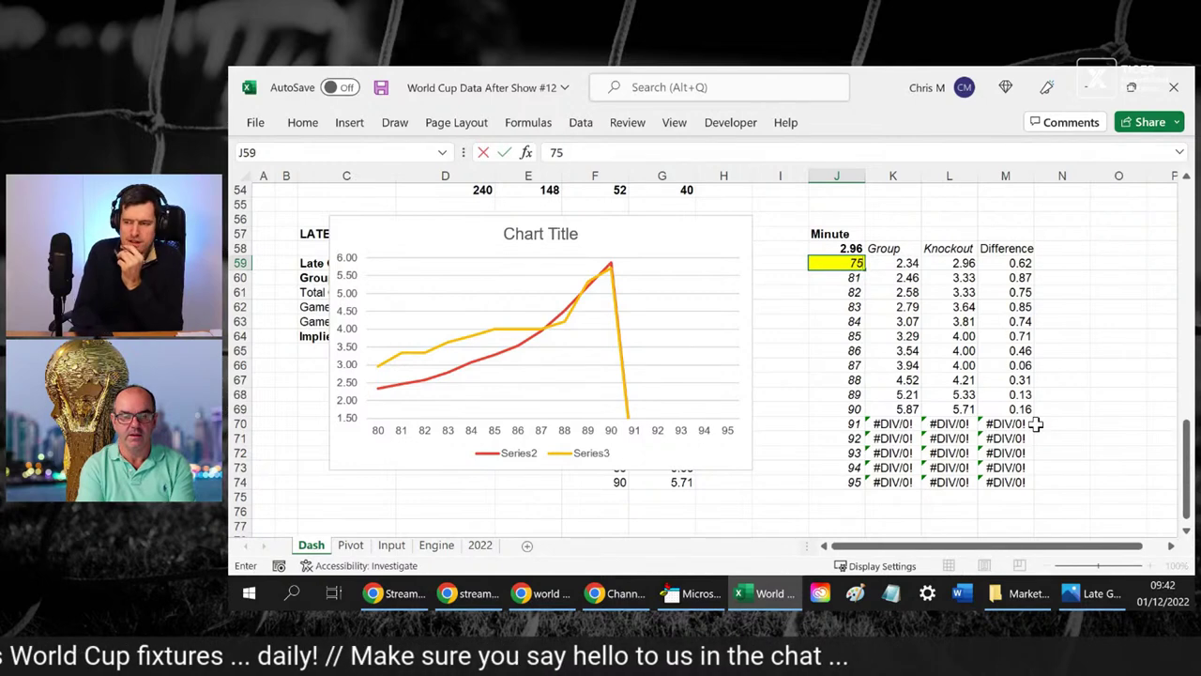
key(Return)
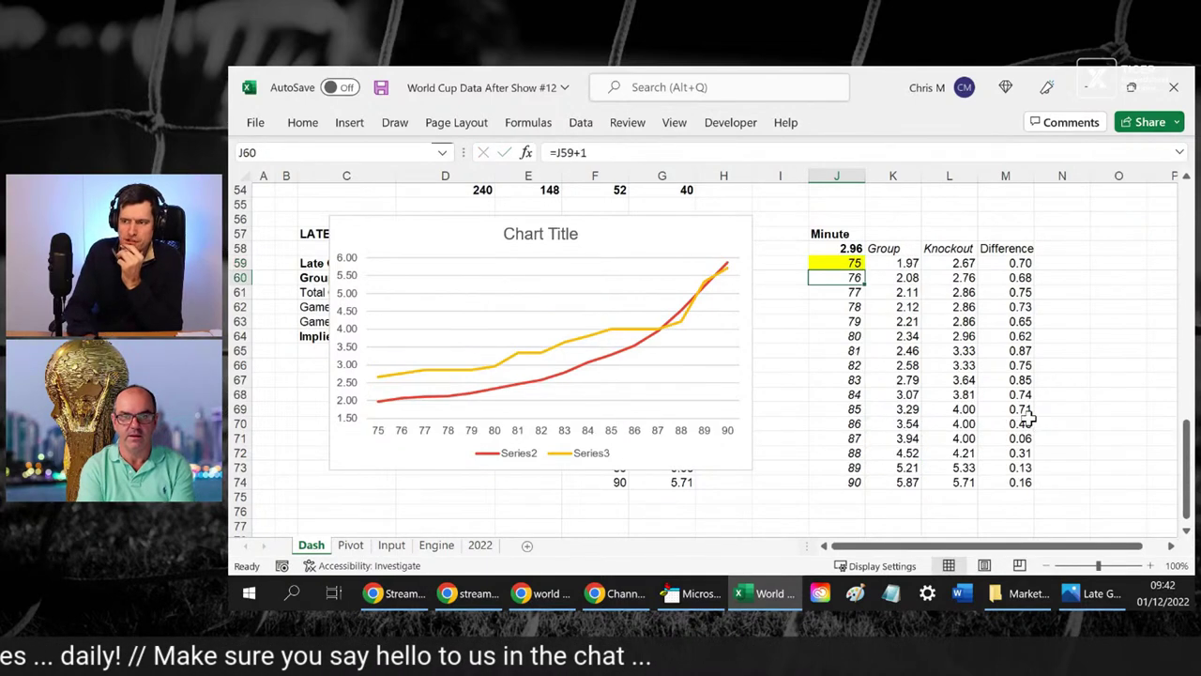
key(Up)
key(Down)
key(Down)
key(Up)
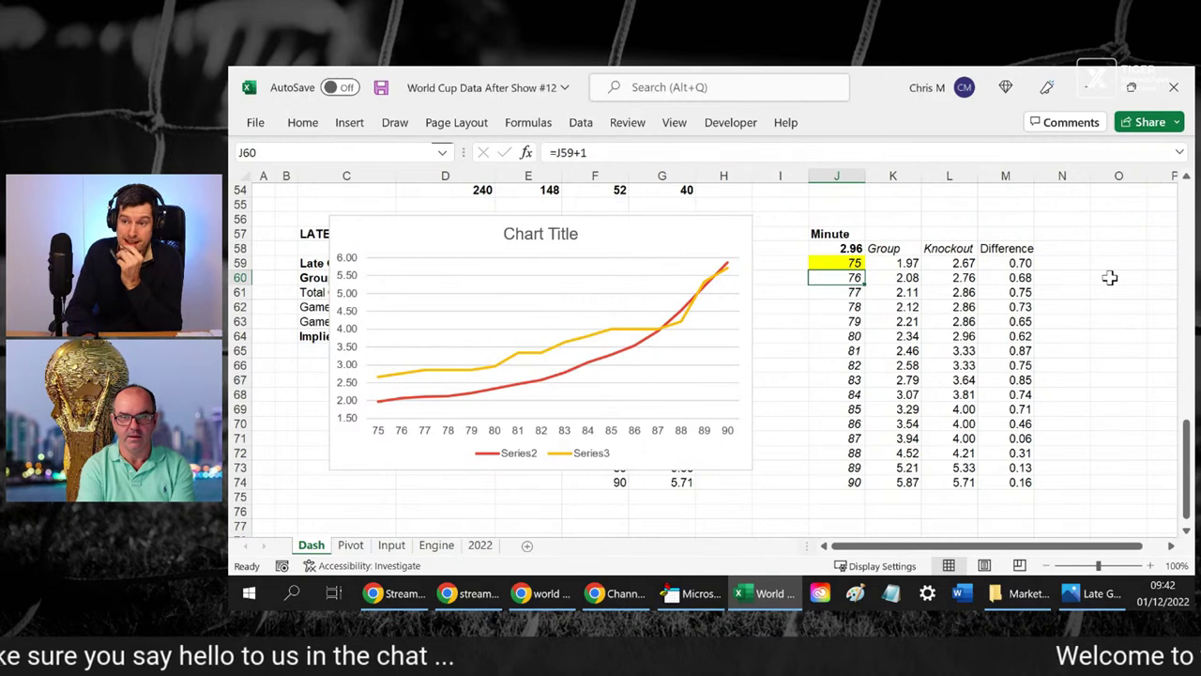
key(Up)
key(shift+Down)
key(shift+Down)
key(shift+Down)
key(shift+Down)
key(shift+Down)
key(shift+Down)
key(shift+Down)
key(shift+Down)
key(shift+Down)
key(shift+Down)
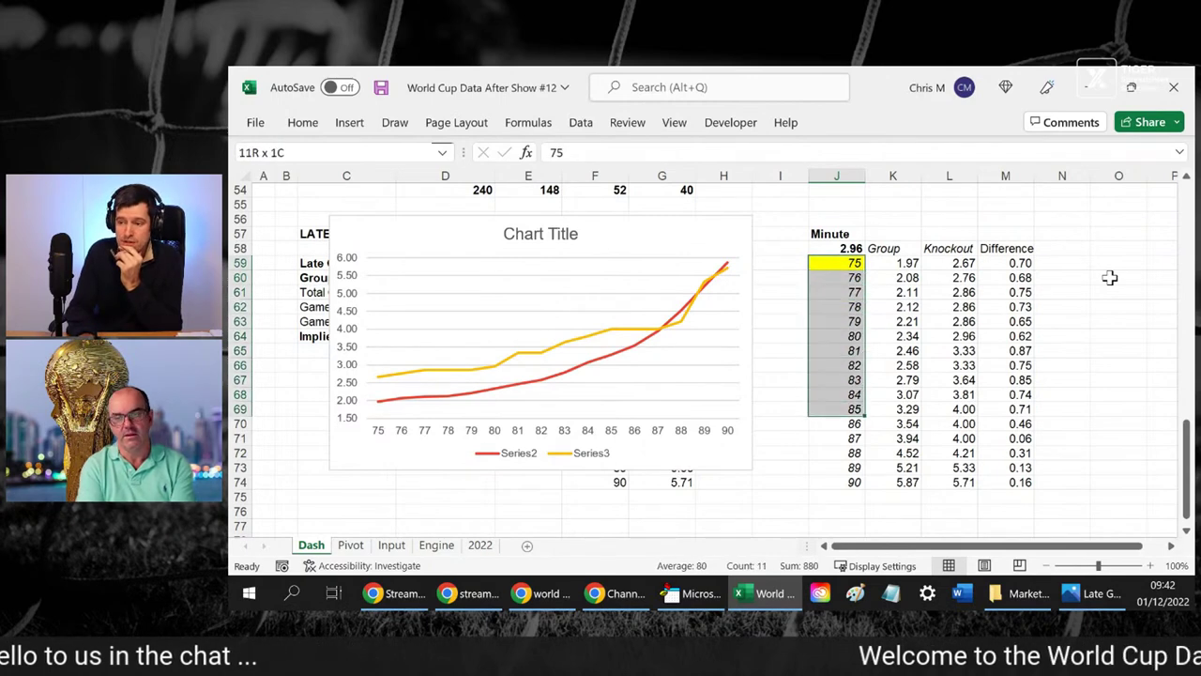
key(shift+Down)
key(shift+Down)
key(shift+Down)
key(shift+Down)
key(shift+Down)
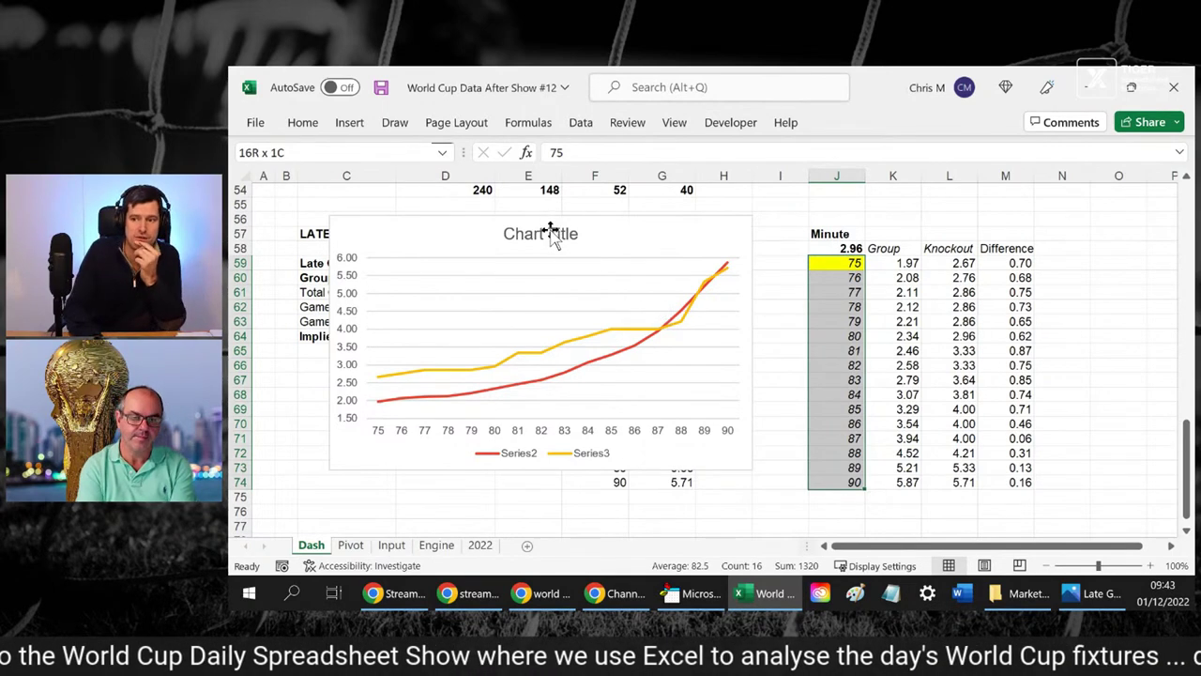
- Replace the default 'Chart Title' text with 'Late Goals'
click(550, 230)
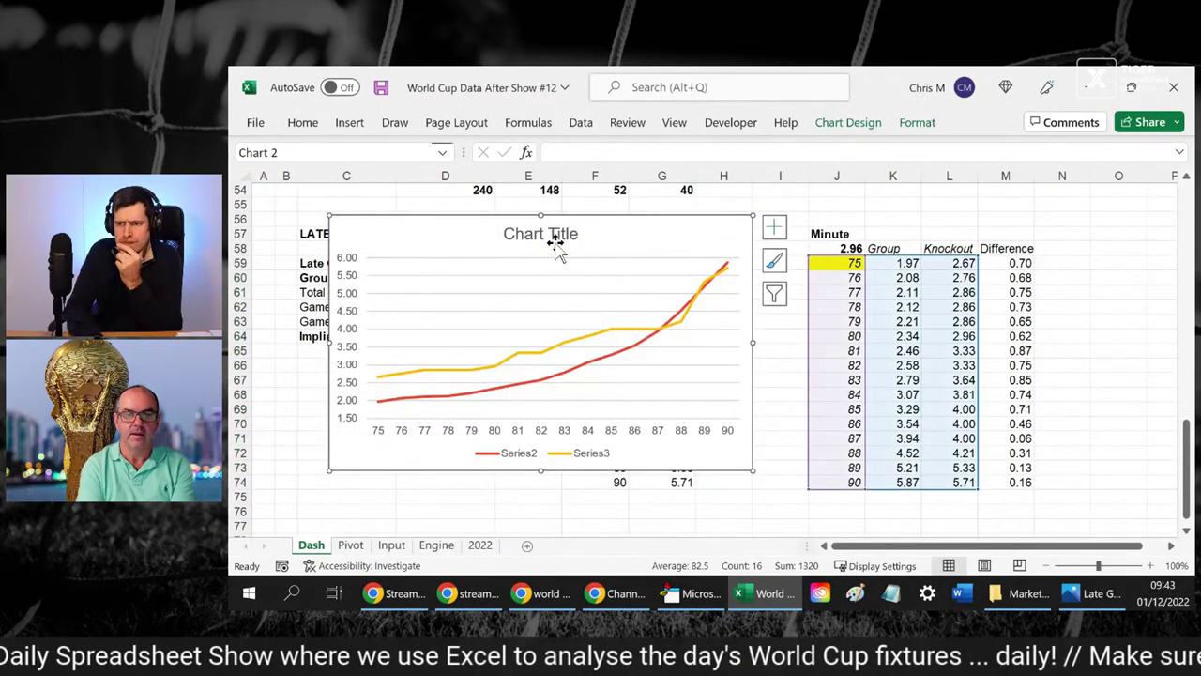
click(504, 234)
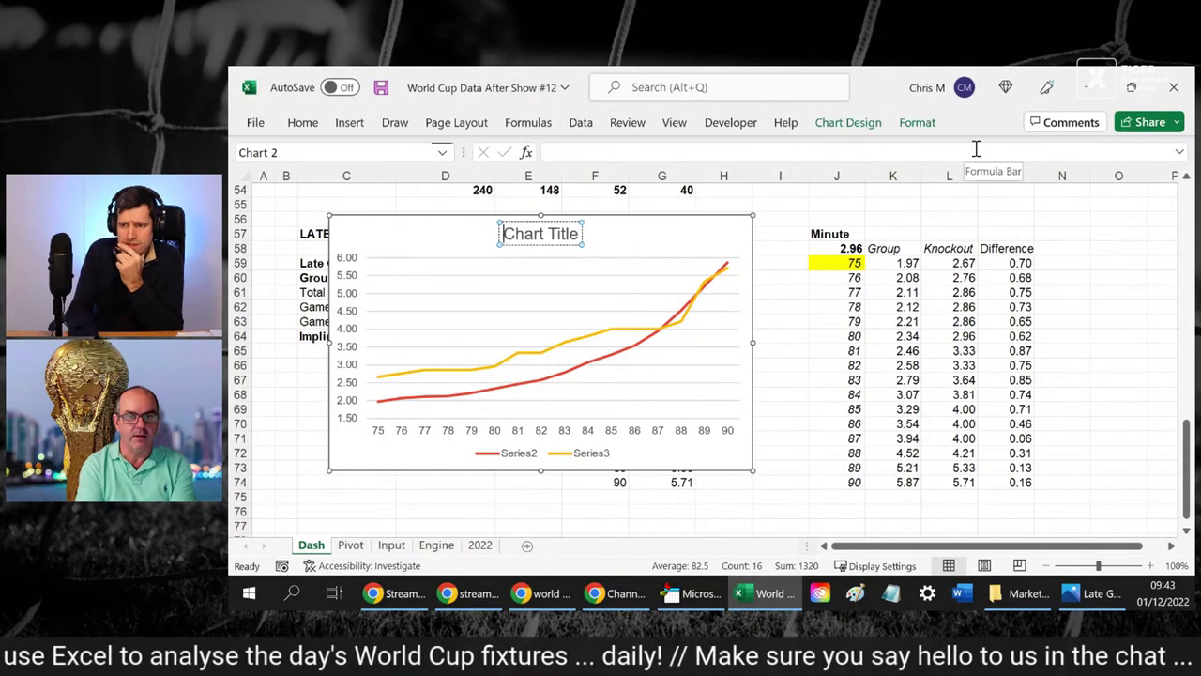
key(Delete)
key(Delete)
key(Delete)
key(Delete)
key(Delete)
key(Delete)
key(Delete)
key(Delete)
key(Delete)
key(Delete)
key(Delete)
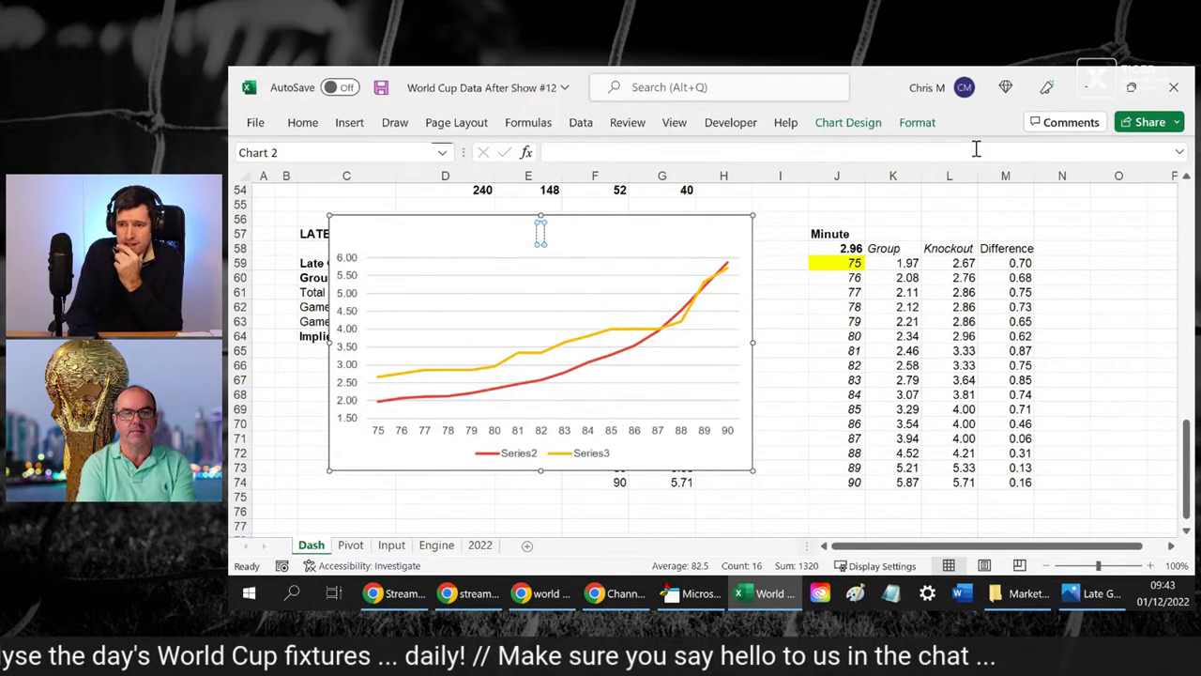
text(Late )
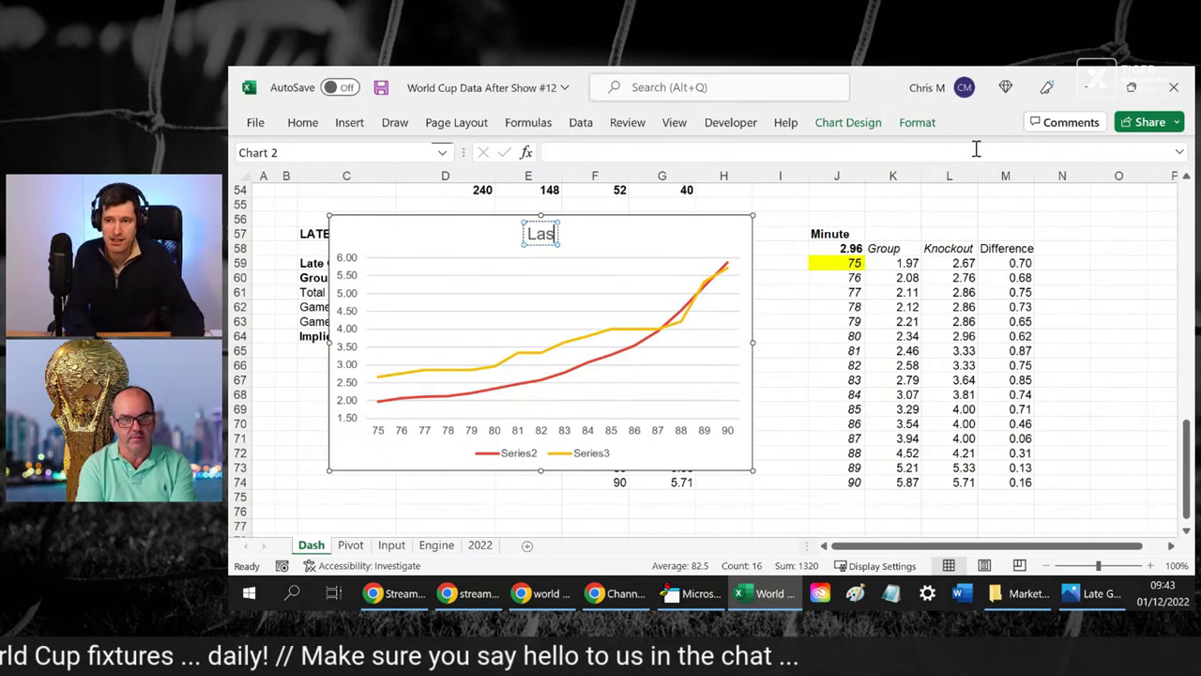
text(Goals)
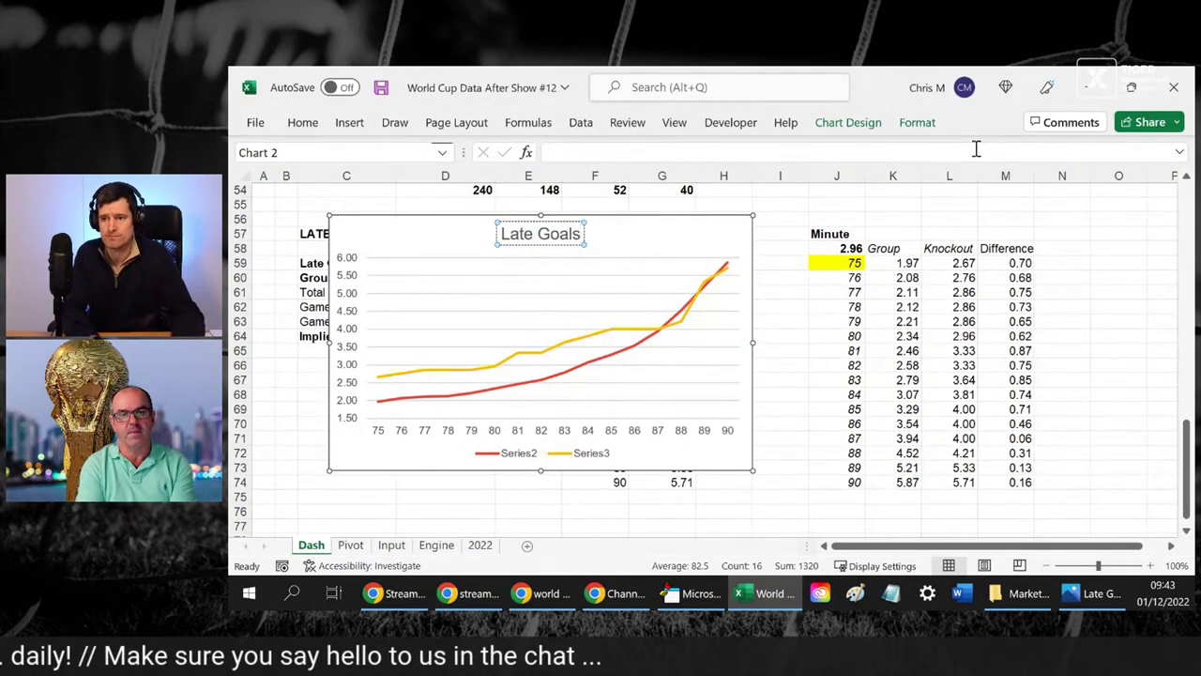
click(662, 235)
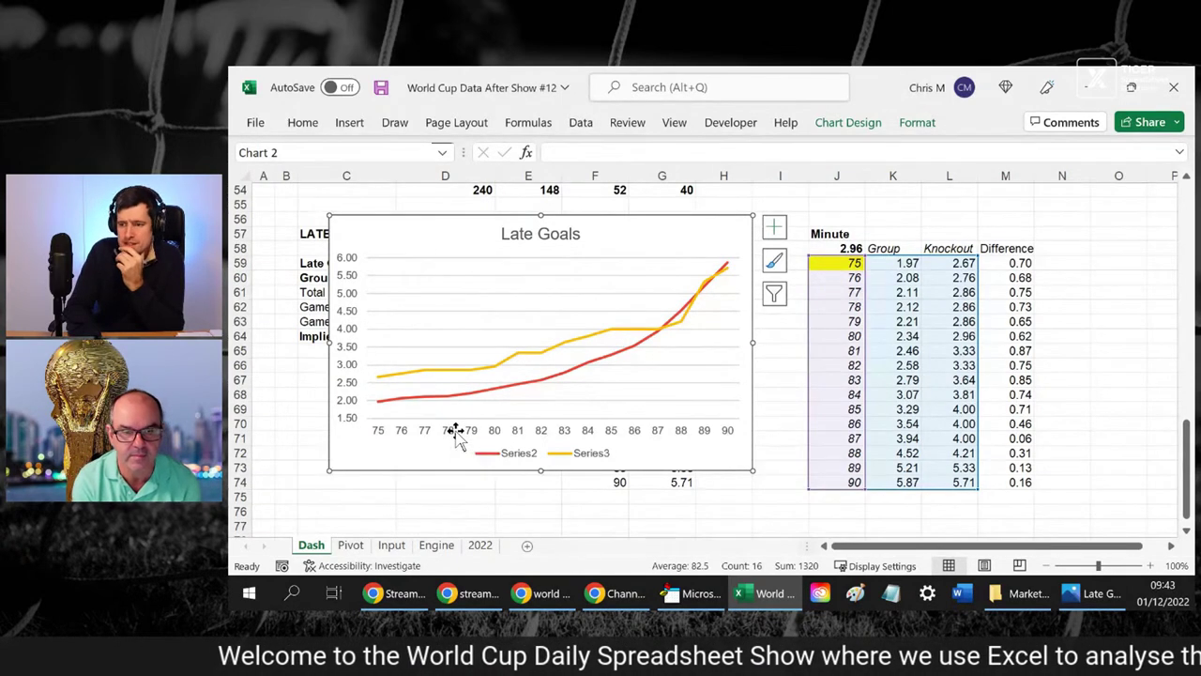
click(563, 436)
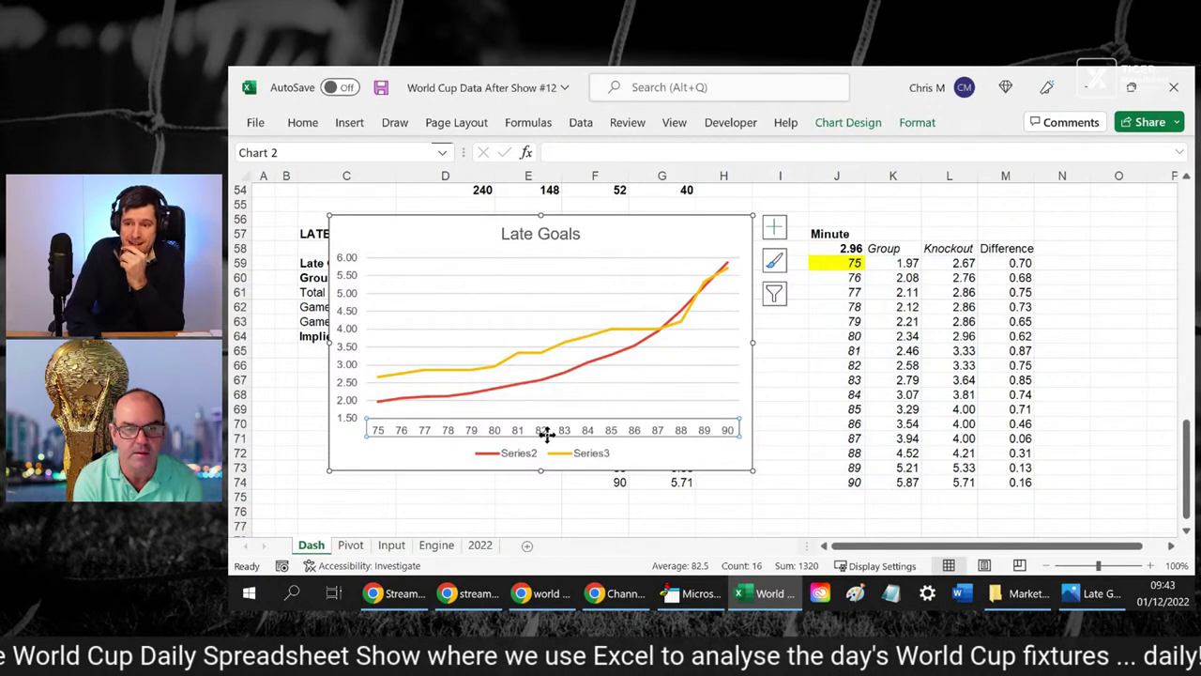
click(547, 234)
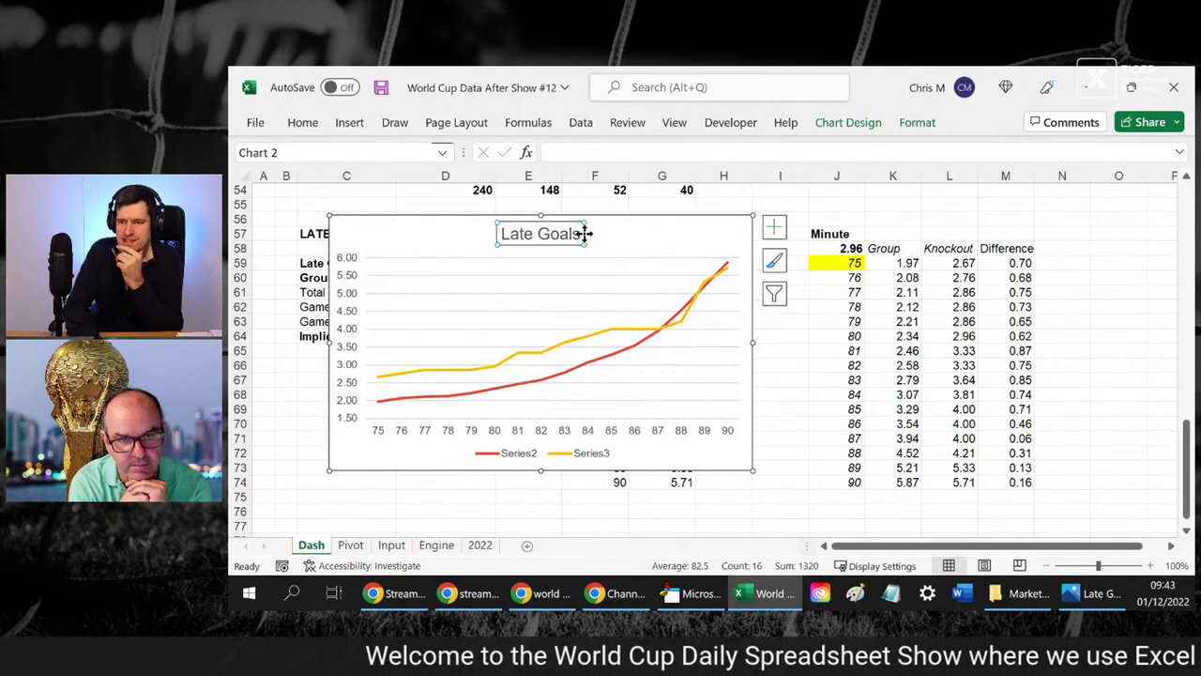
drag(582, 233, 428, 232)
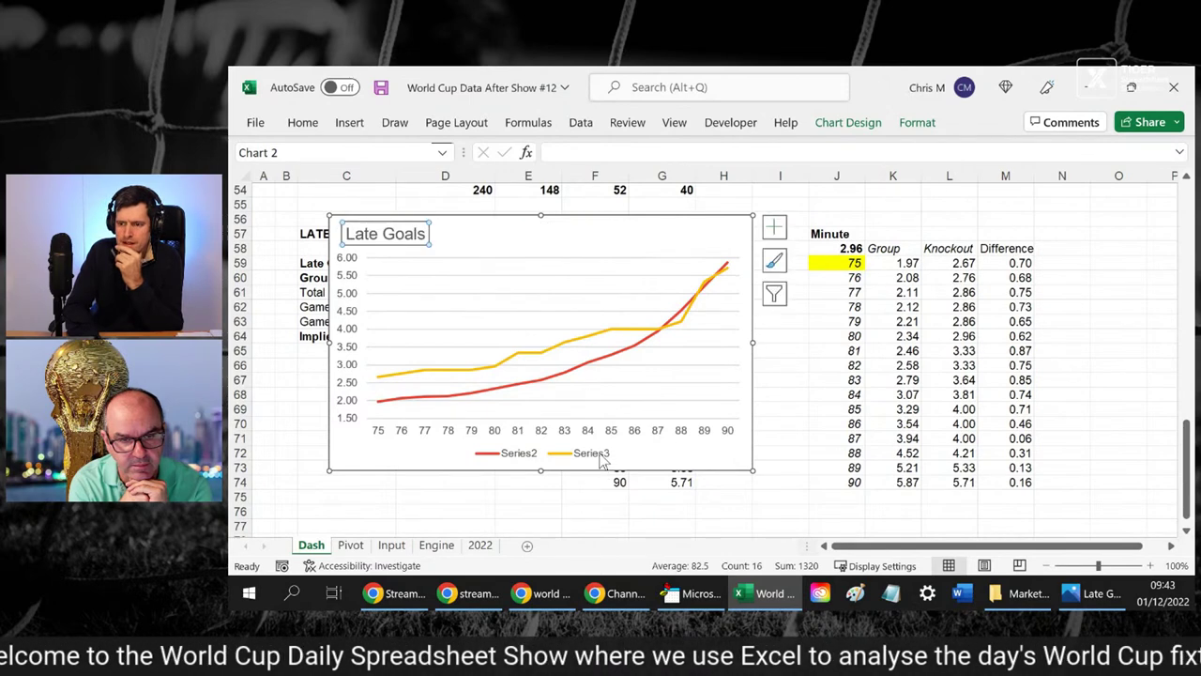
click(600, 456)
drag(603, 456, 719, 236)
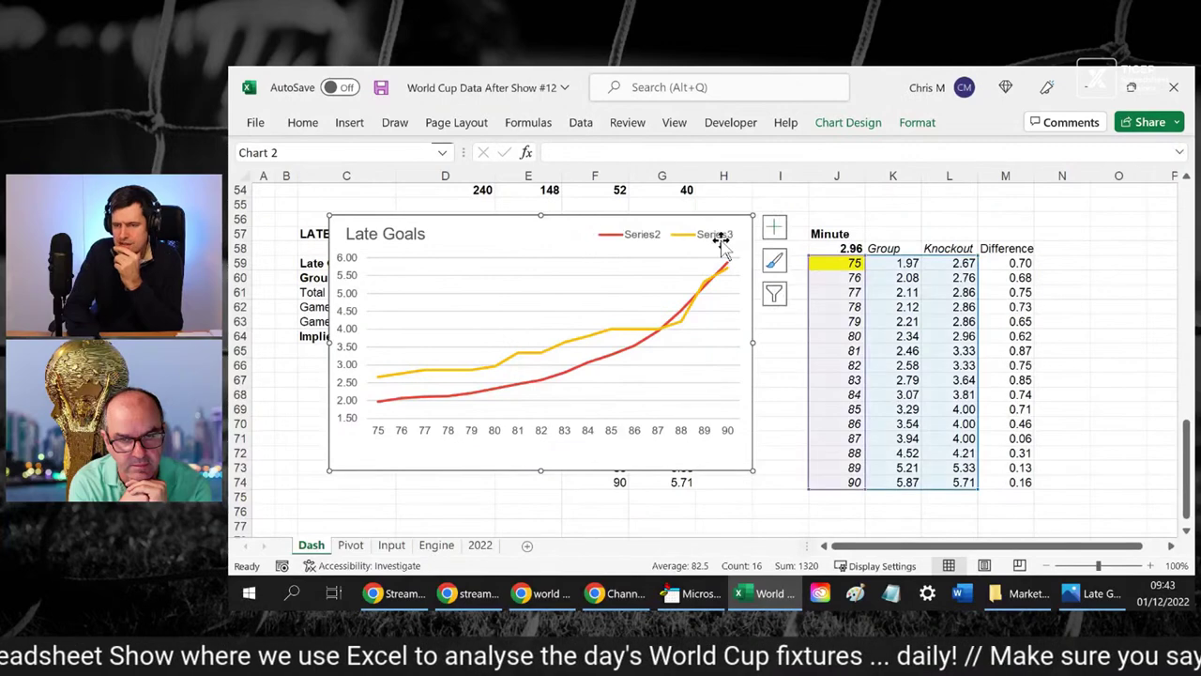
click(539, 312)
mouse_move(553, 416)
mouse_down()
mouse_move(550, 441)
mouse_move(531, 409)
mouse_up()
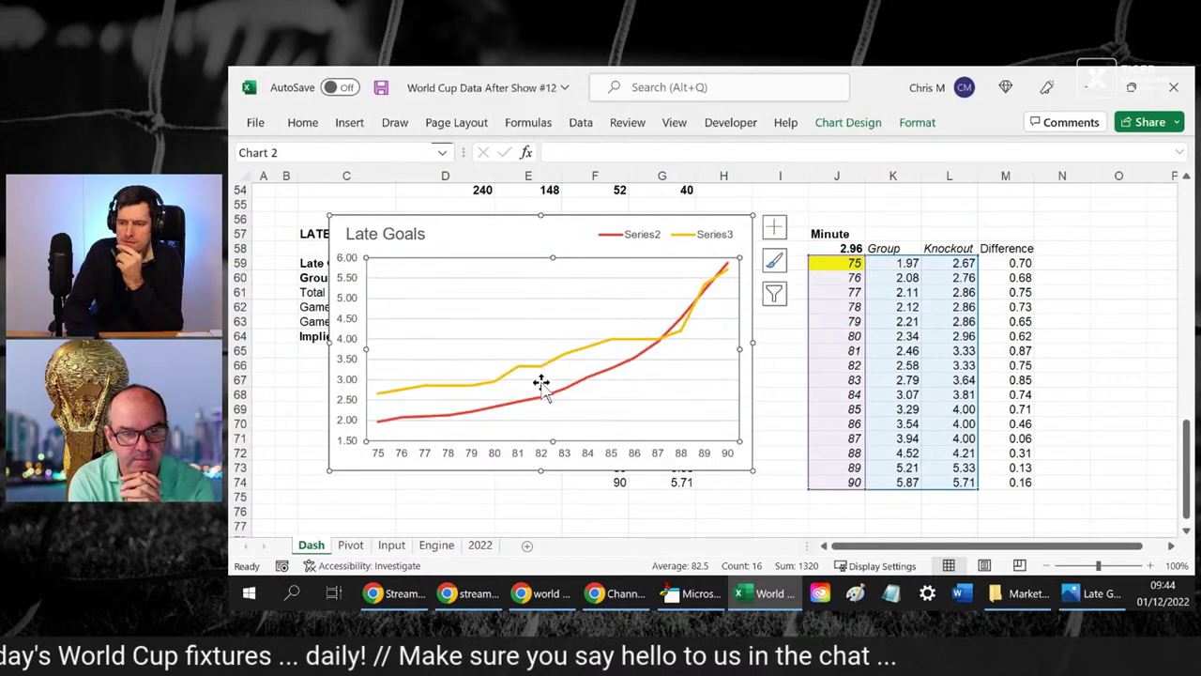
click(510, 232)
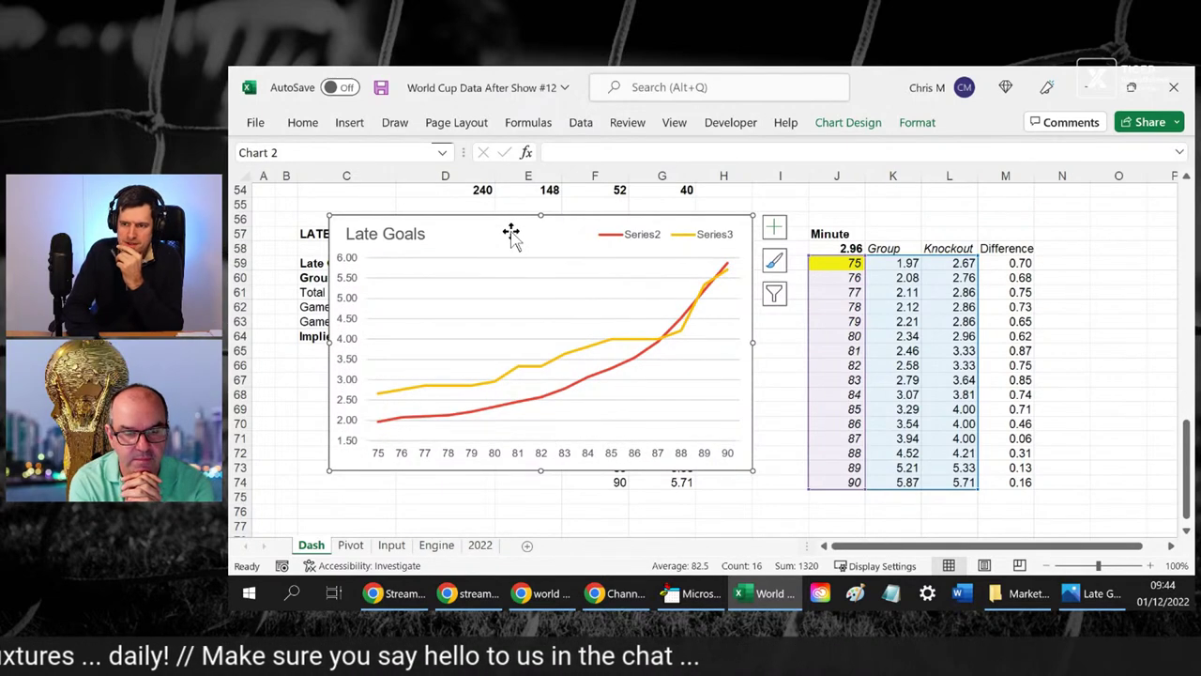
click(393, 235)
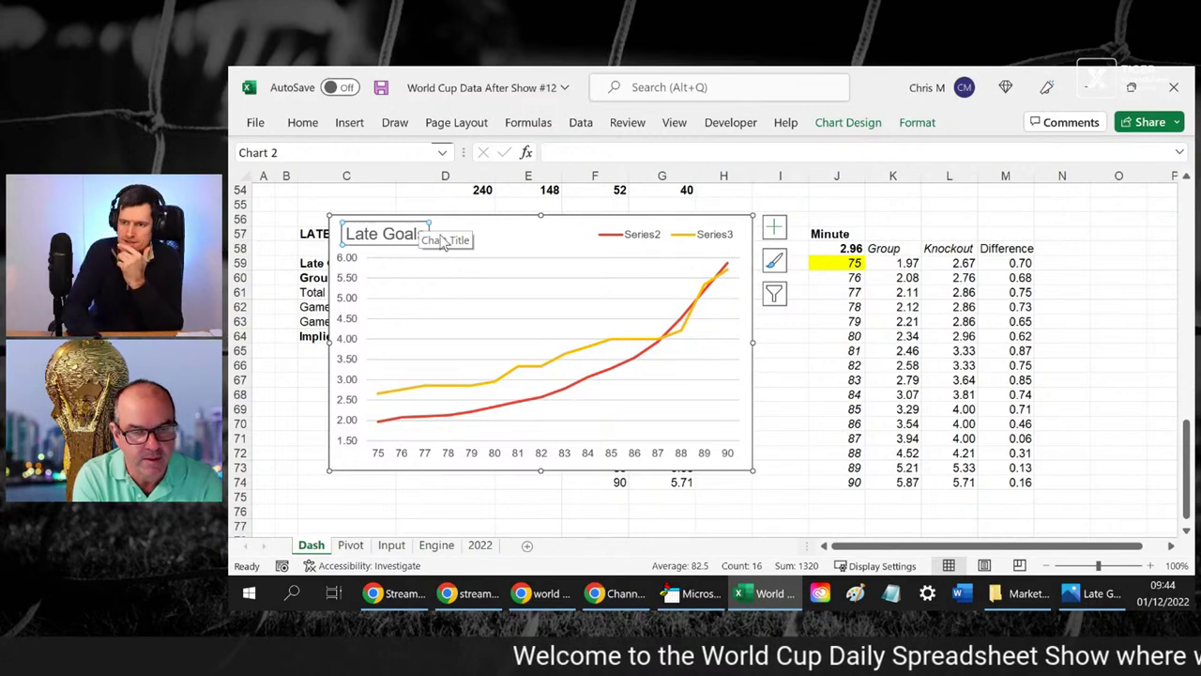
click(510, 237)
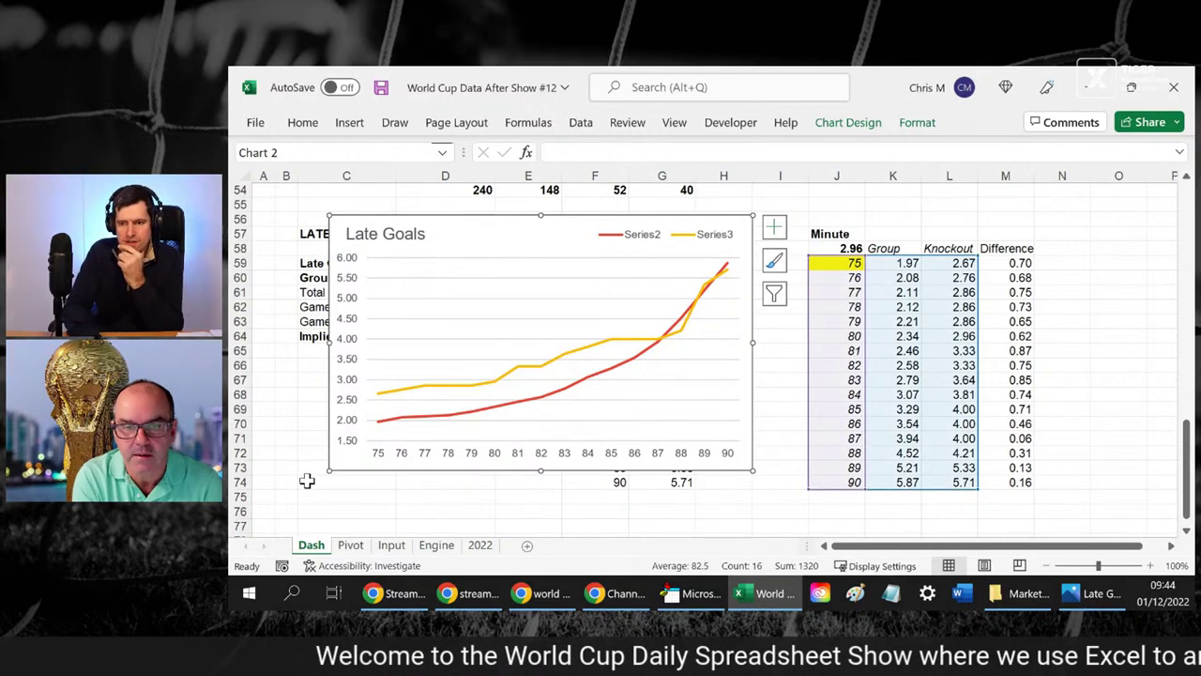
click(648, 237)
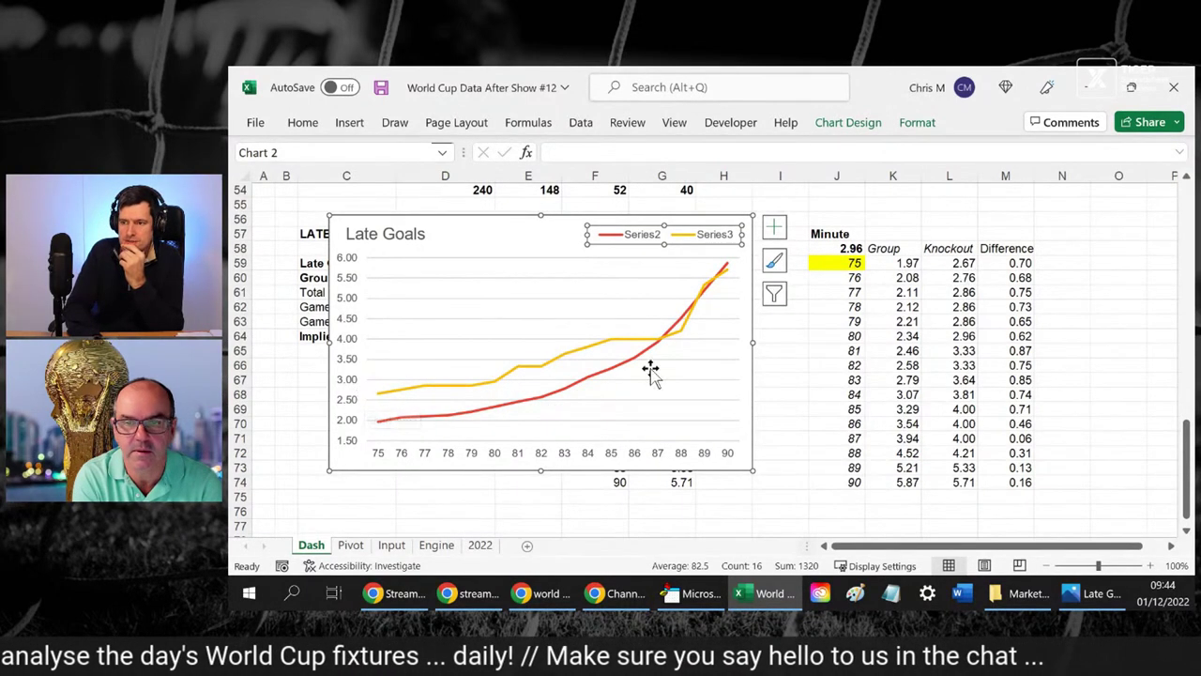
- In Select Data, rename Series2 to Group using header cell K58
right_click(702, 240)
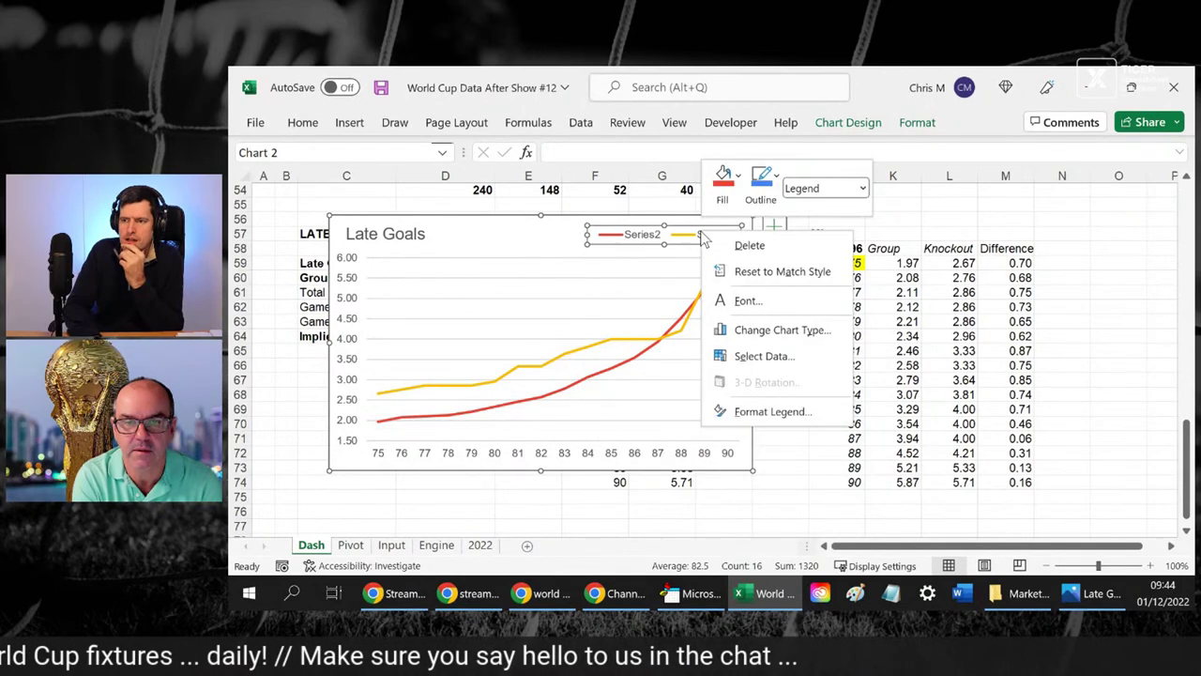
click(764, 357)
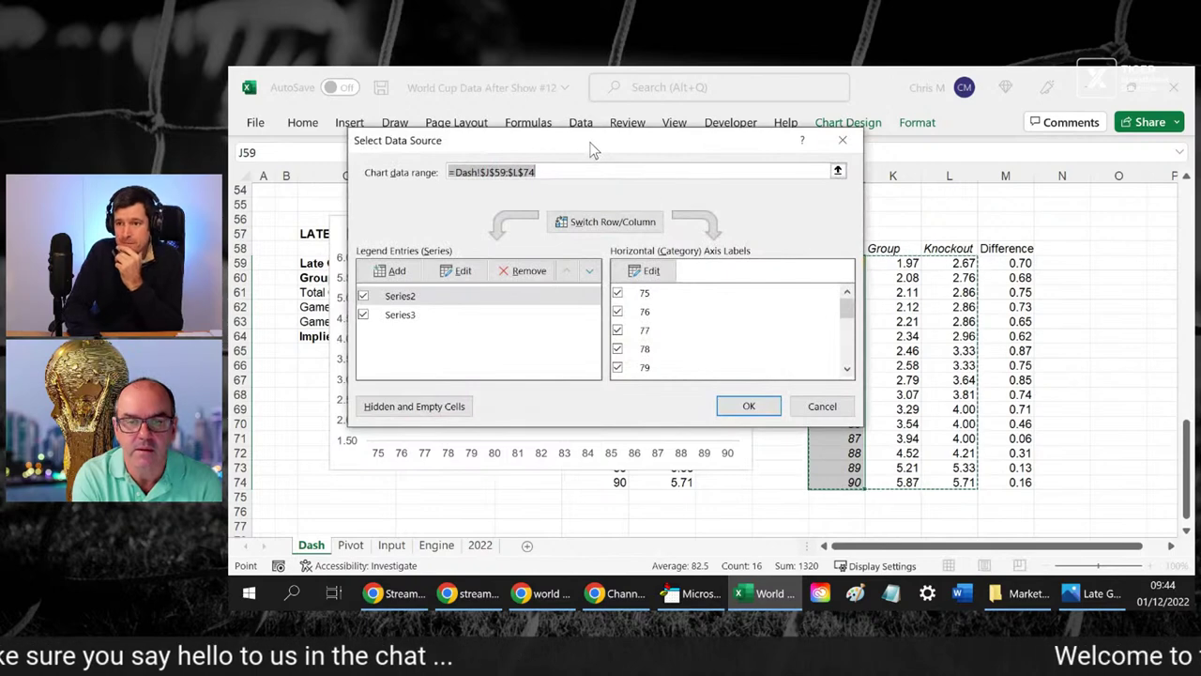
drag(598, 145, 786, 345)
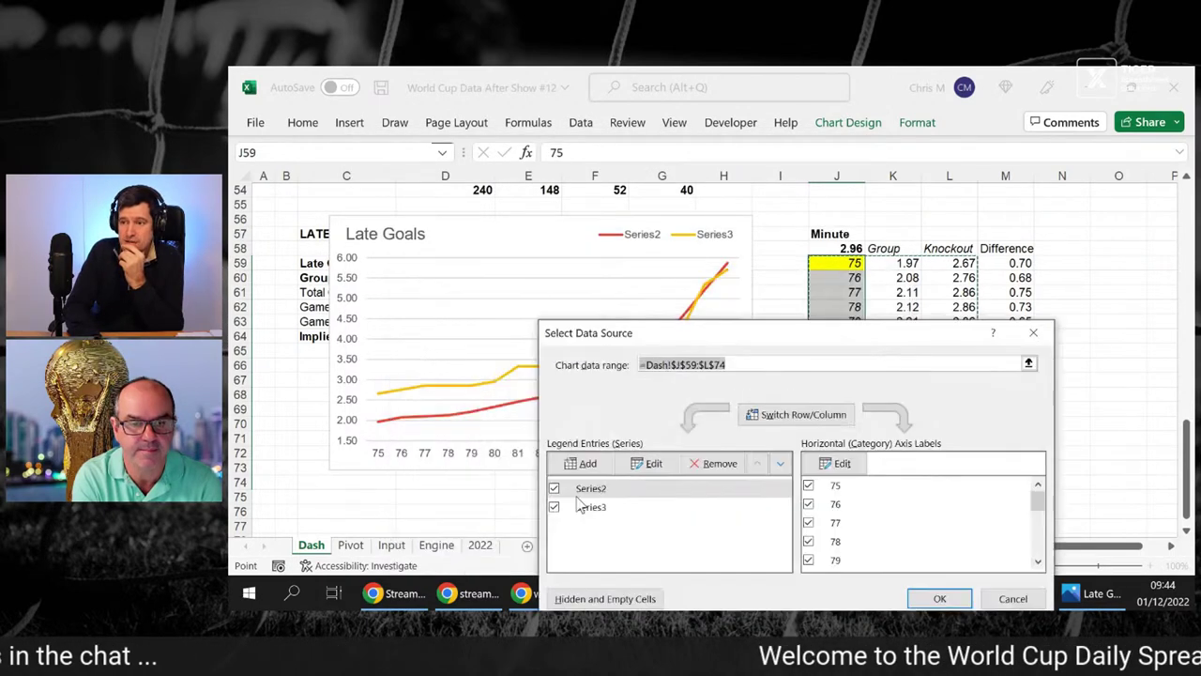
click(632, 488)
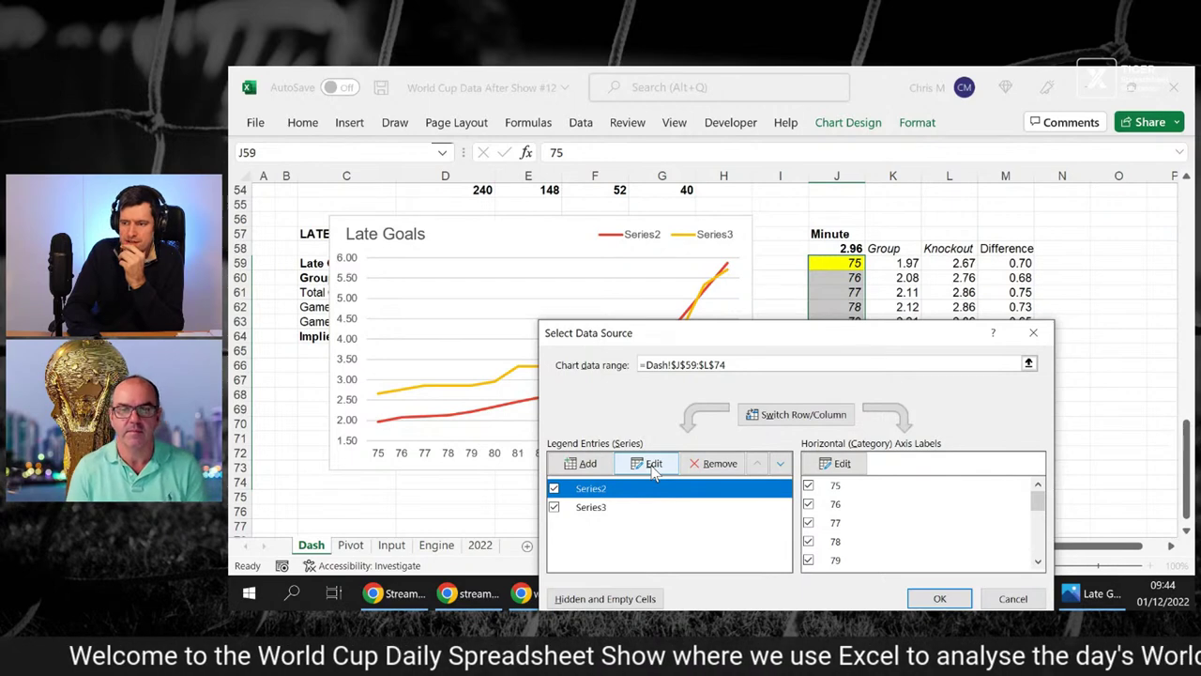
click(654, 464)
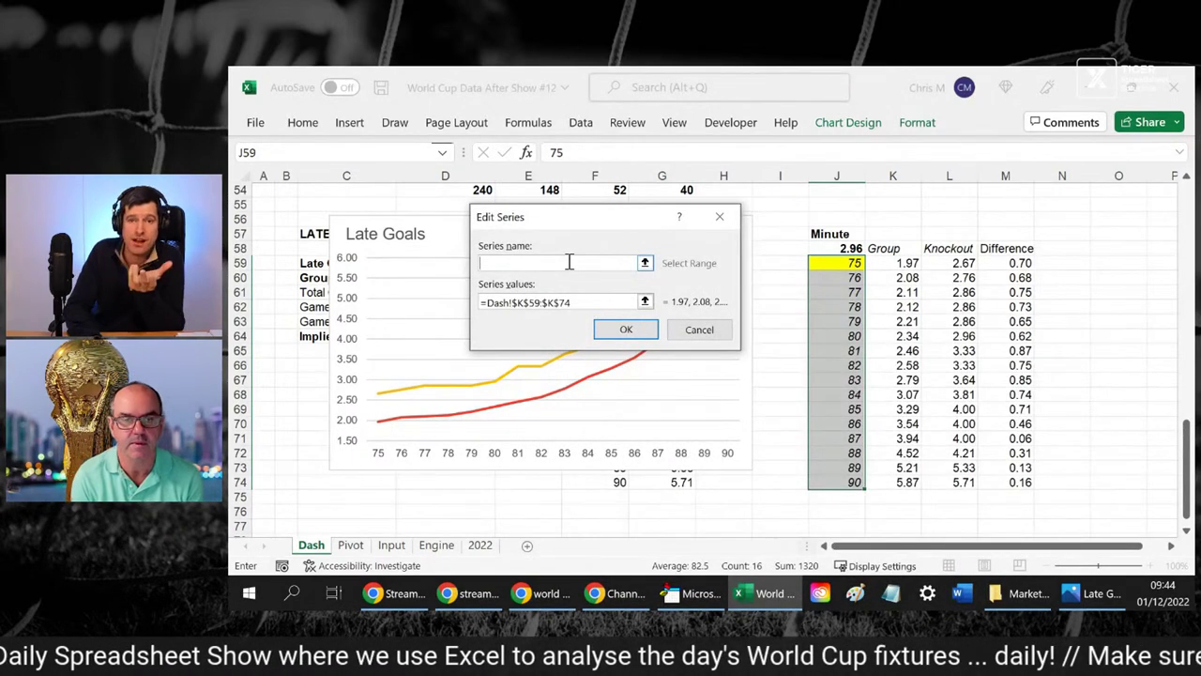
click(887, 248)
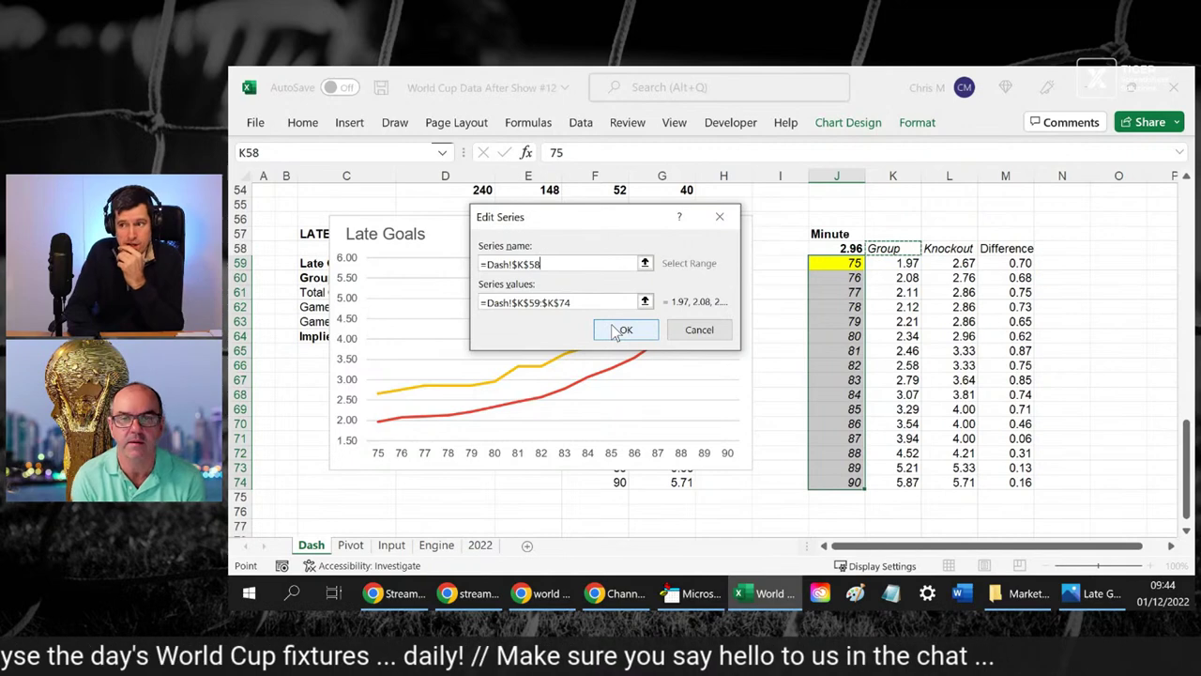
click(621, 331)
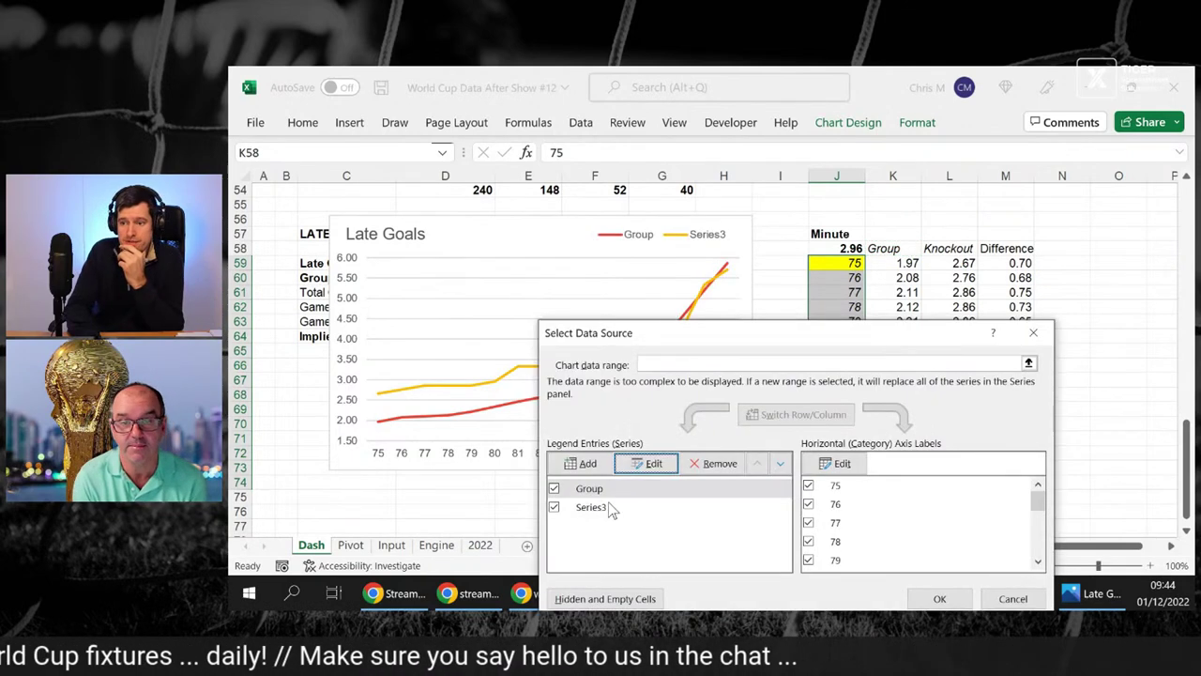
- Rename Series3 to Knockout using header cell L58 and apply the changes
click(593, 508)
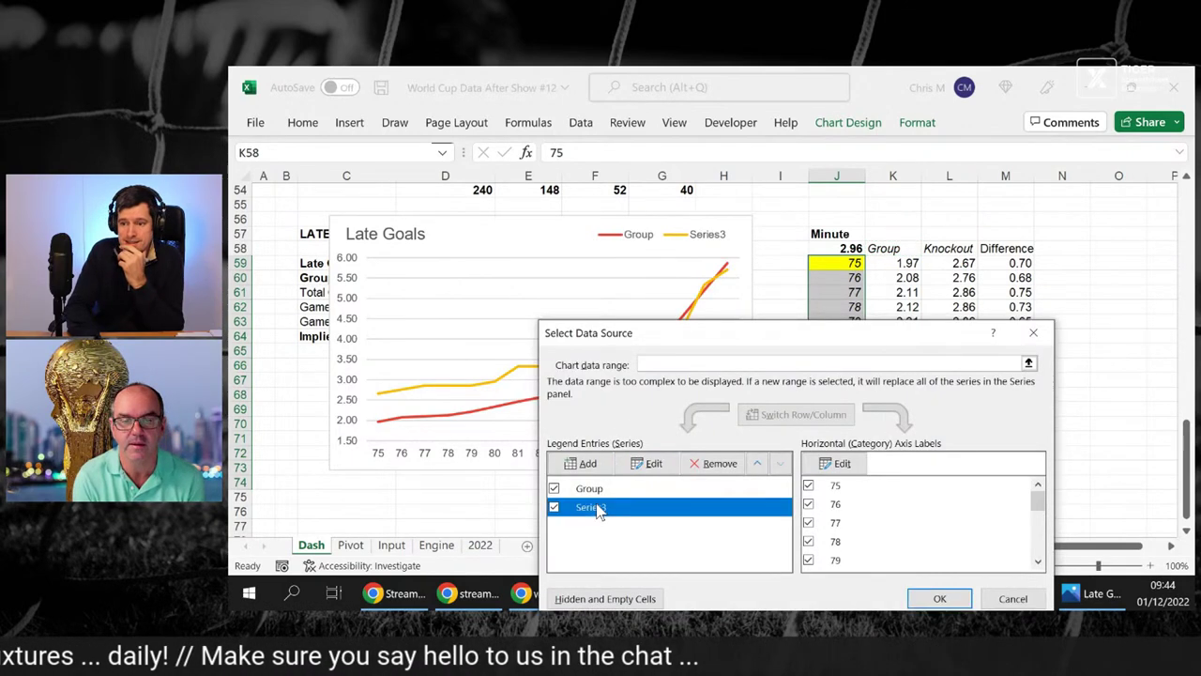
click(654, 469)
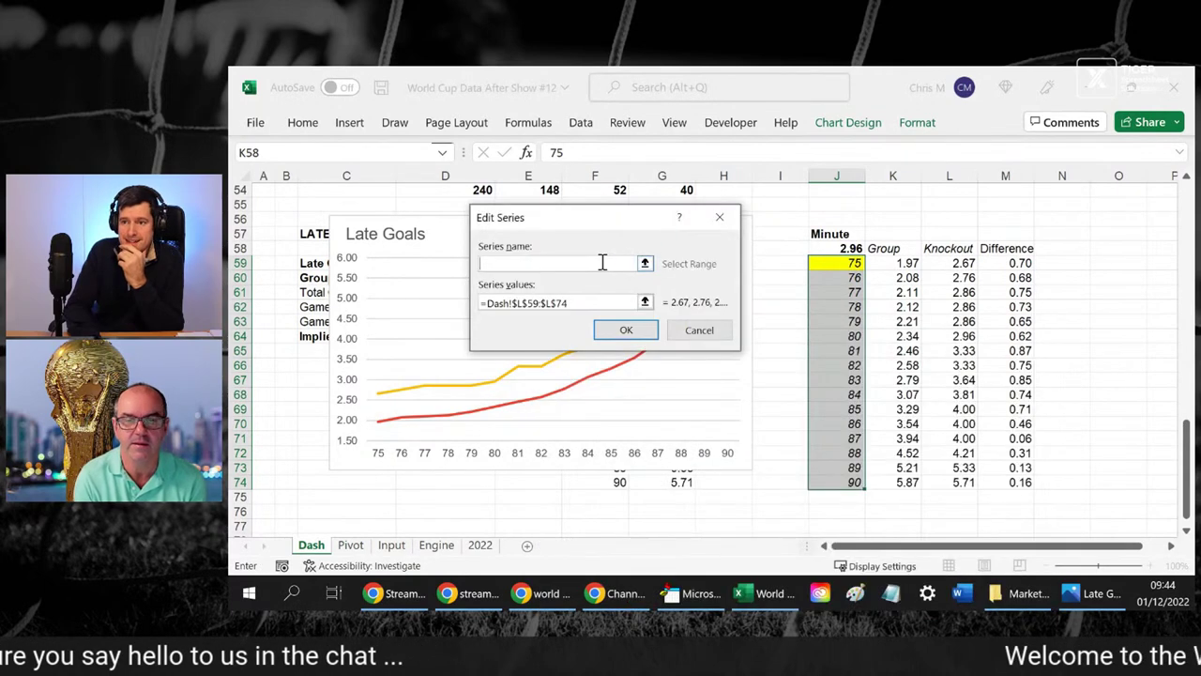
click(957, 247)
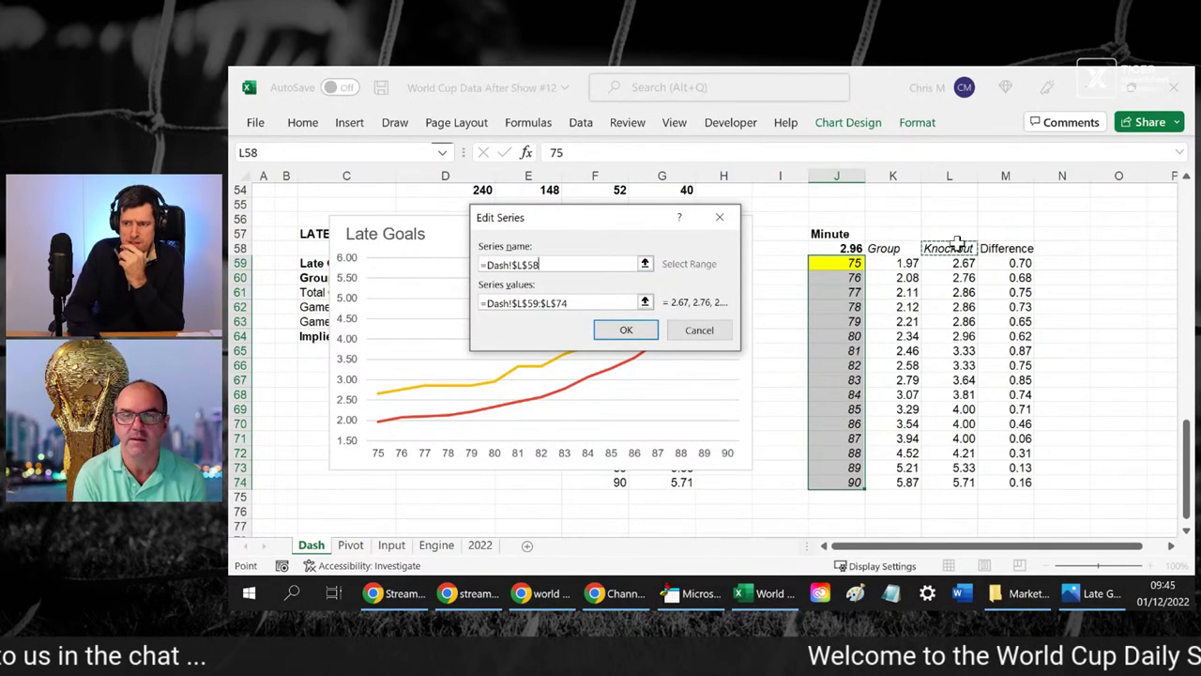
click(626, 332)
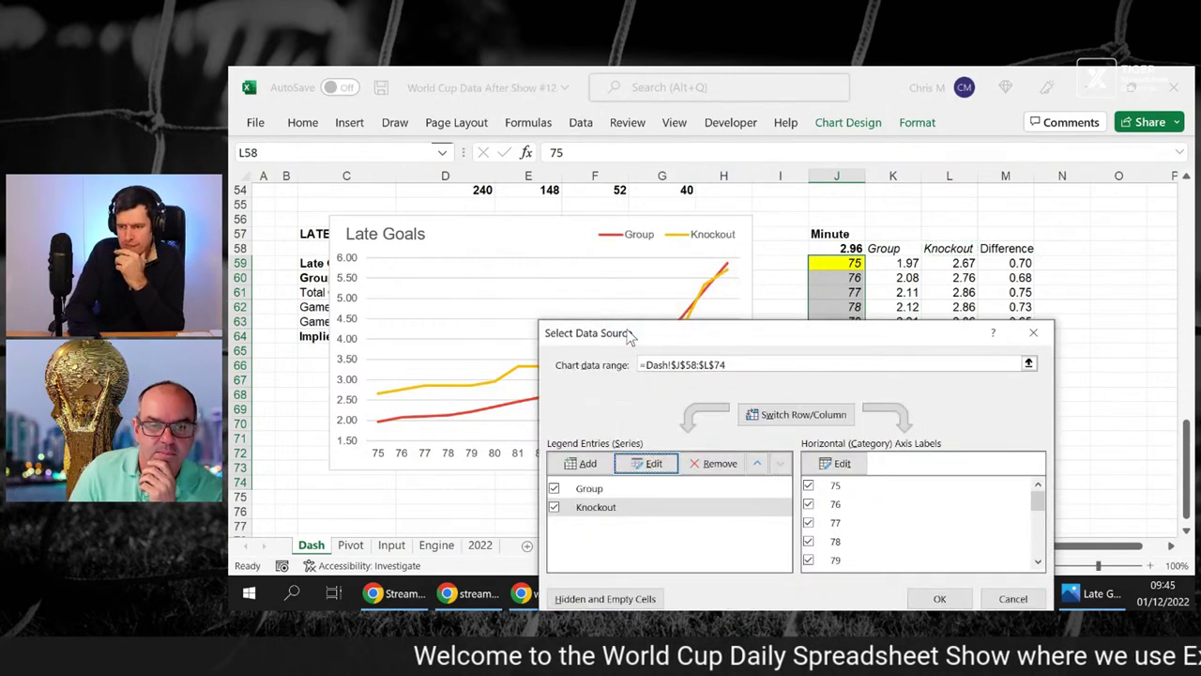
click(938, 598)
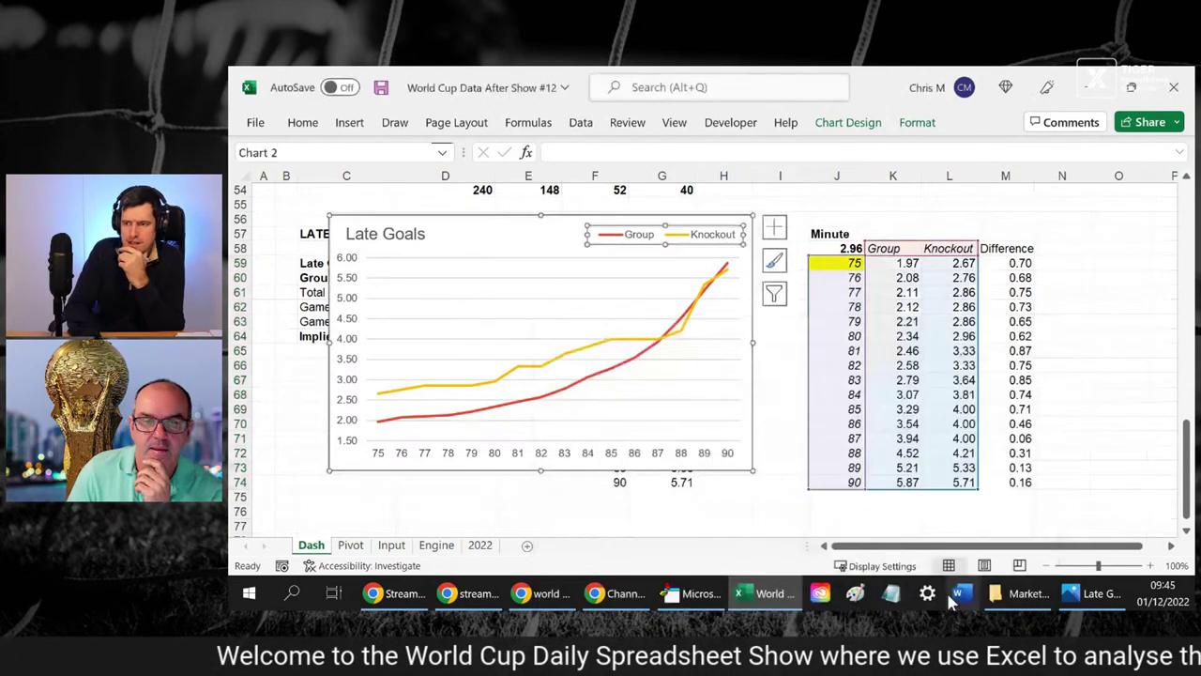
click(630, 242)
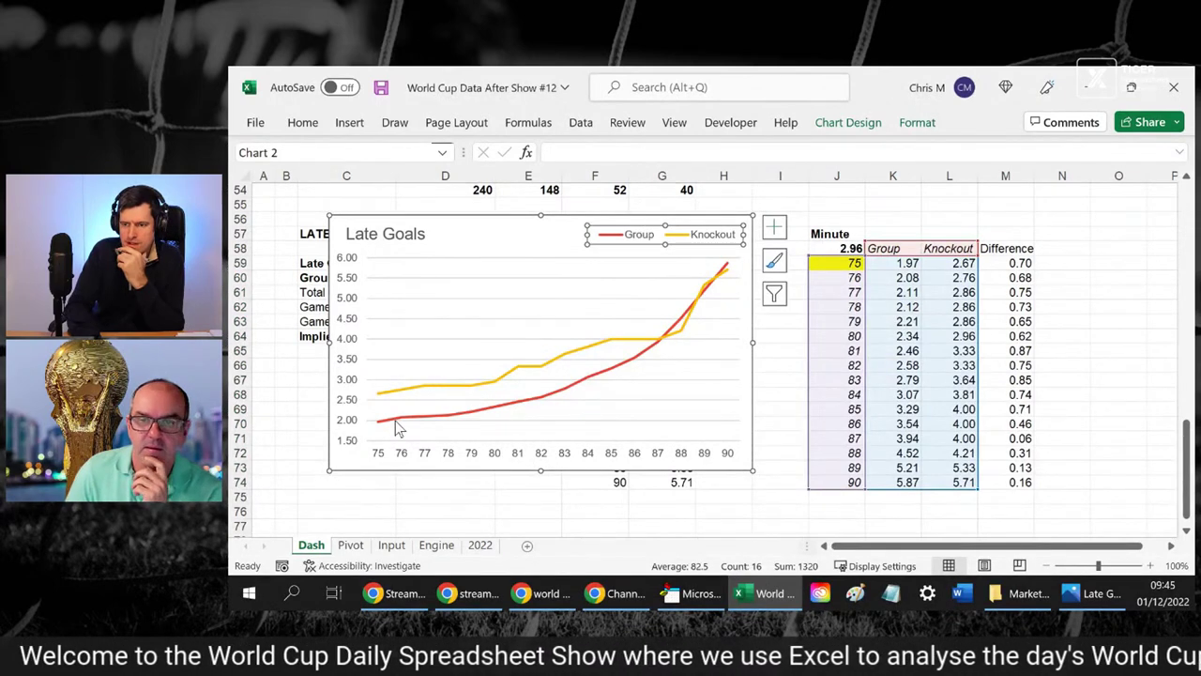
click(956, 203)
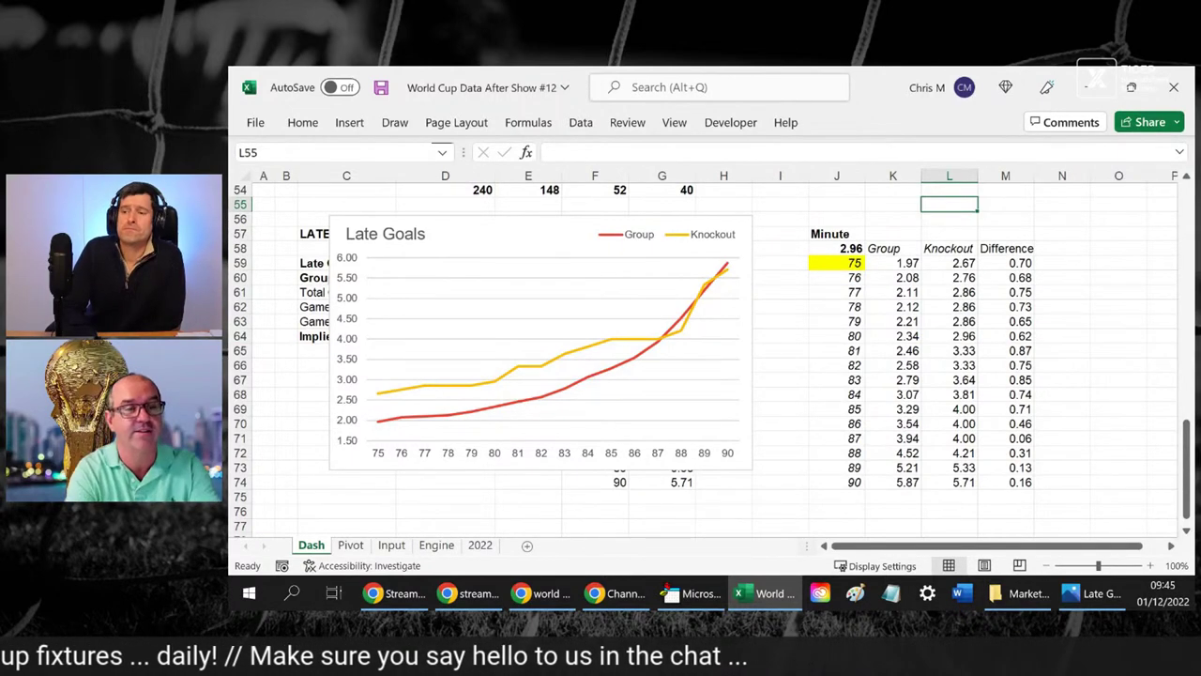
click(902, 249)
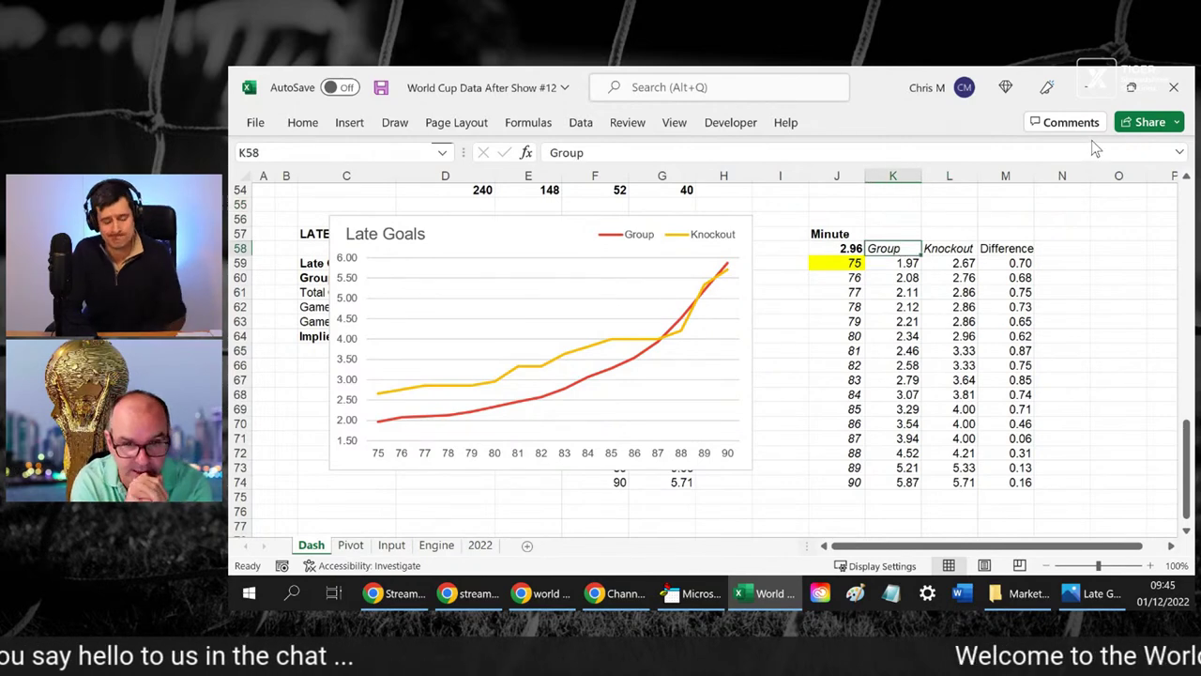
text(Chris)
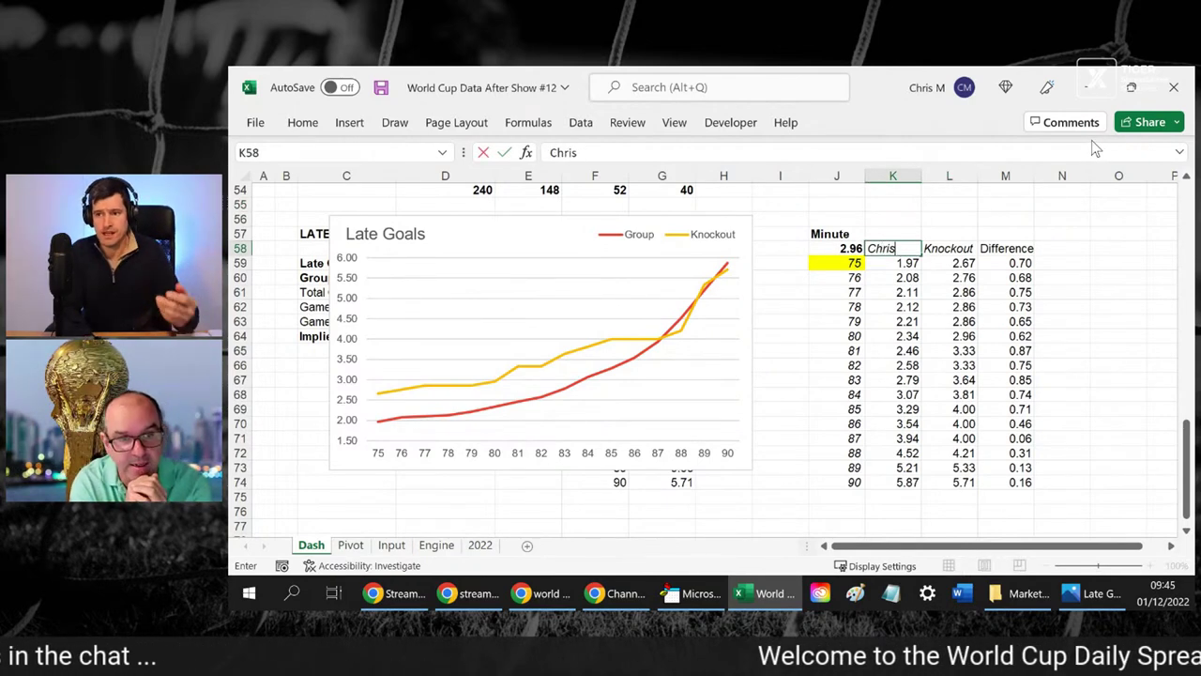
key(Return)
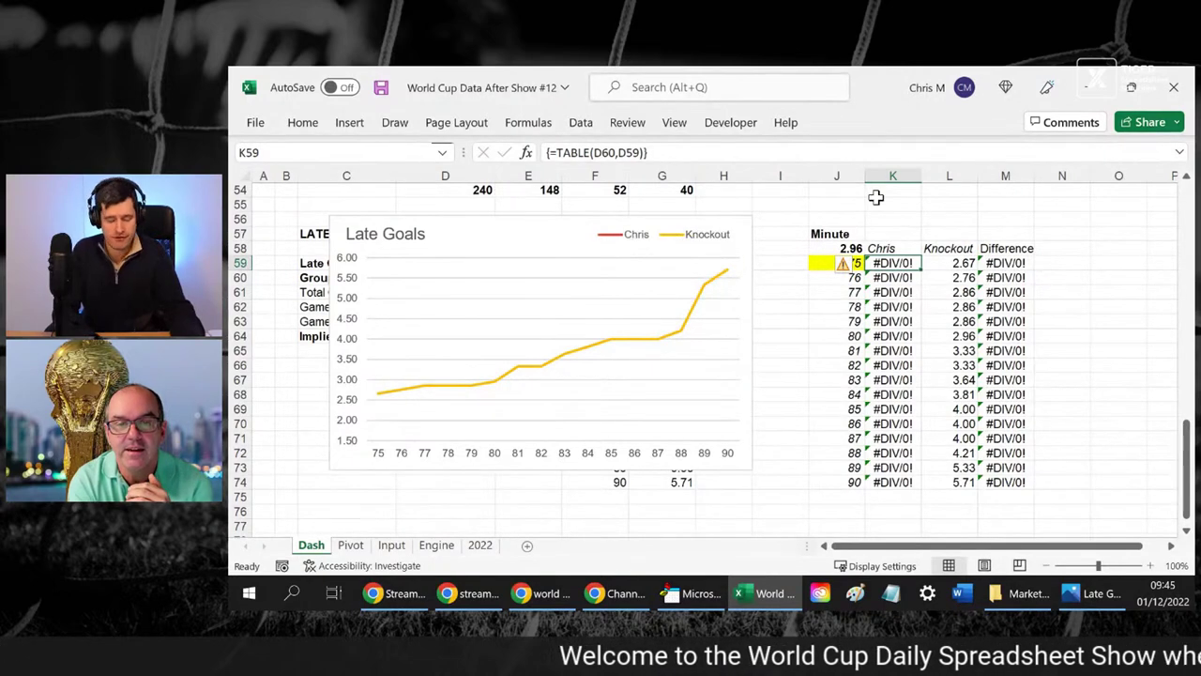
key(ctrl+z)
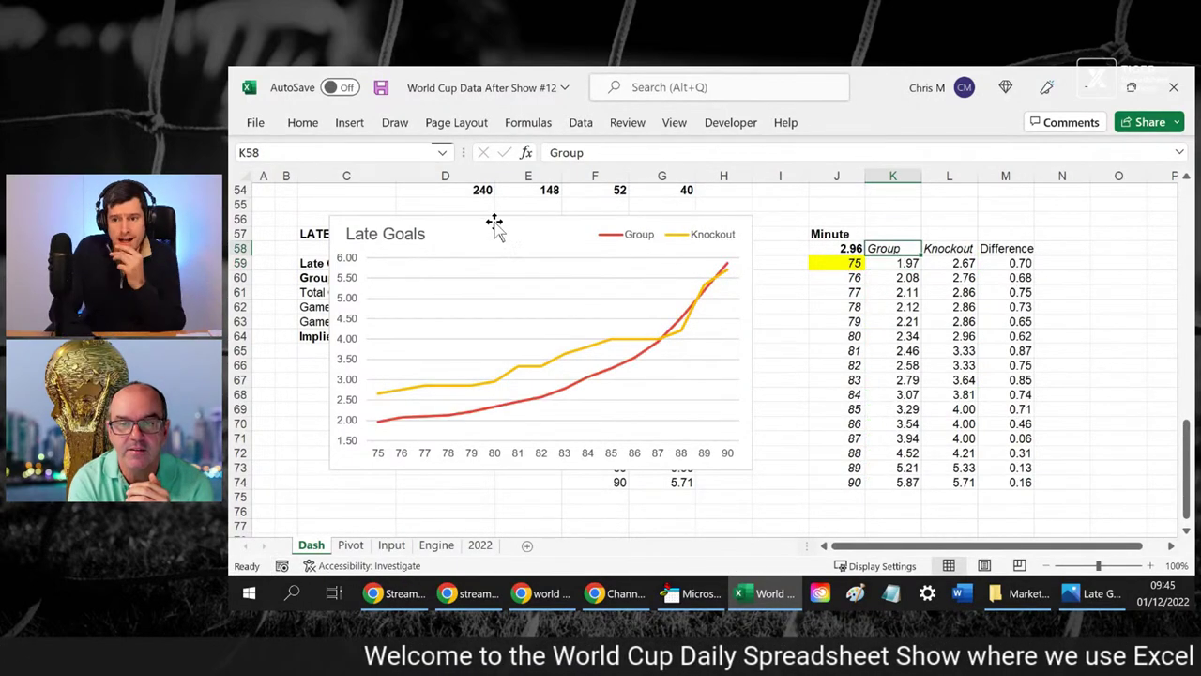
click(527, 455)
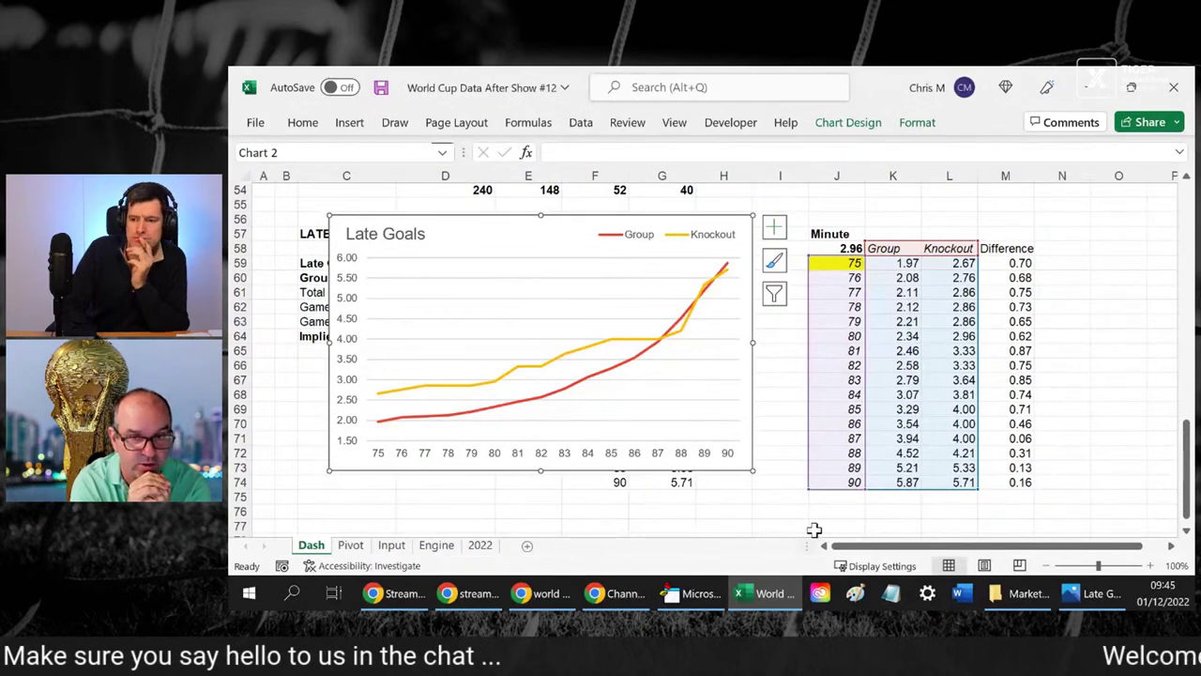
click(745, 514)
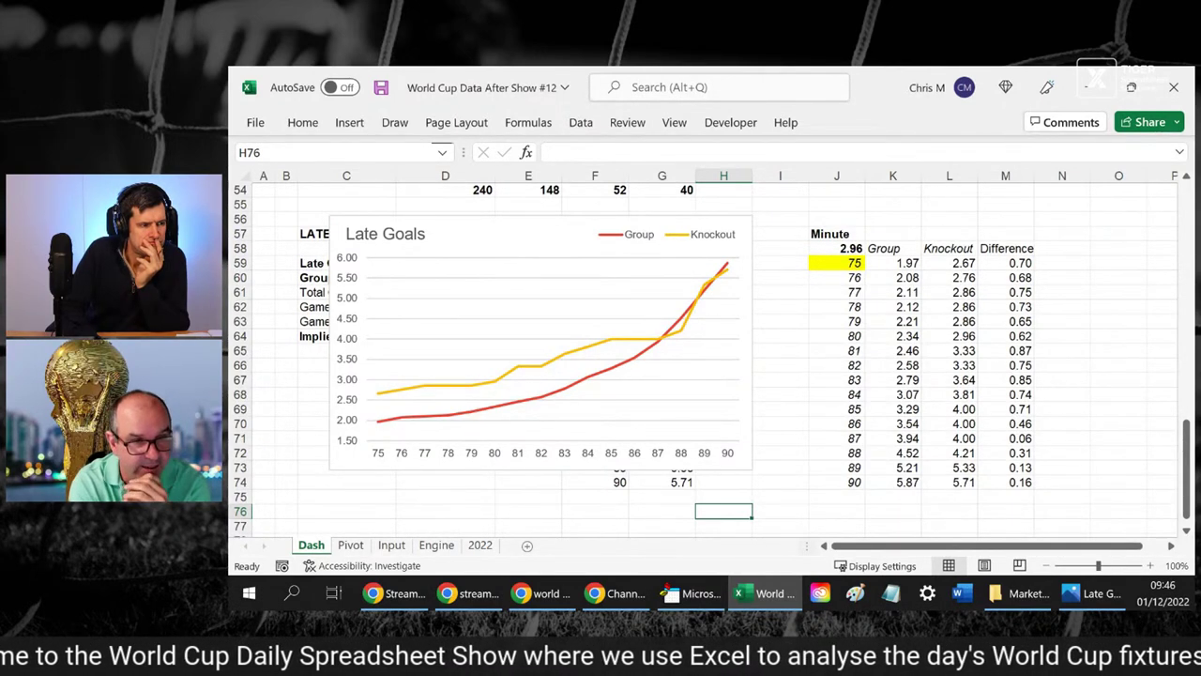
click(559, 458)
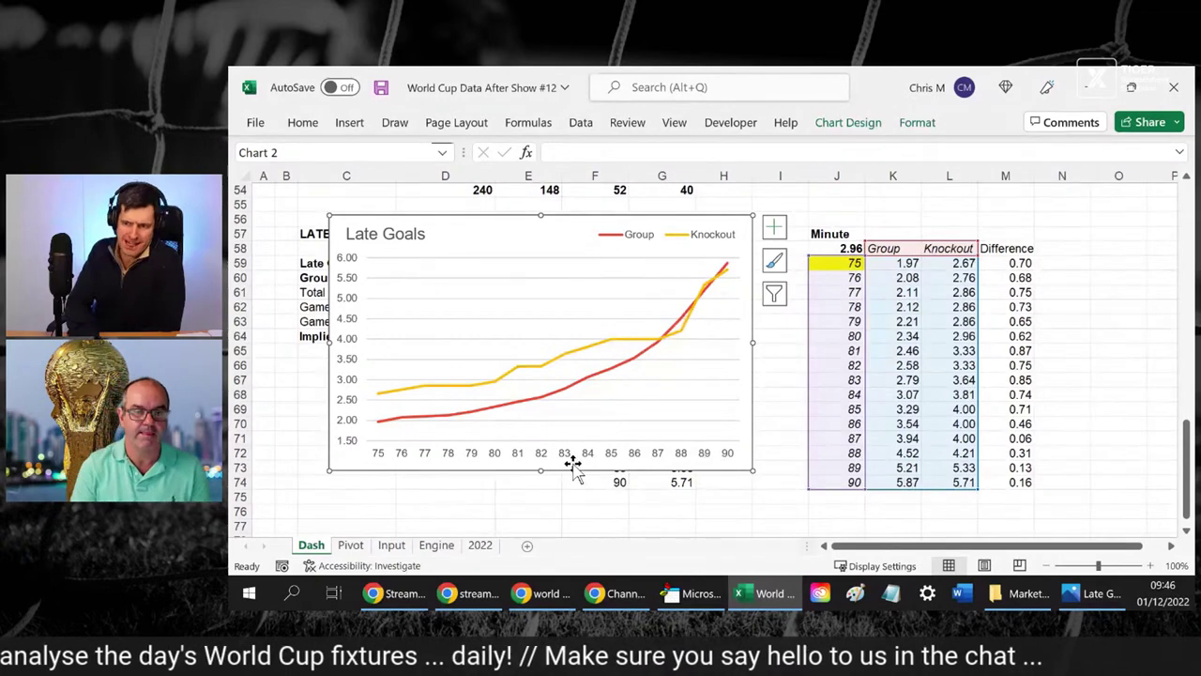
- Add a primary horizontal axis title and enlarge the chart to fit it
click(932, 126)
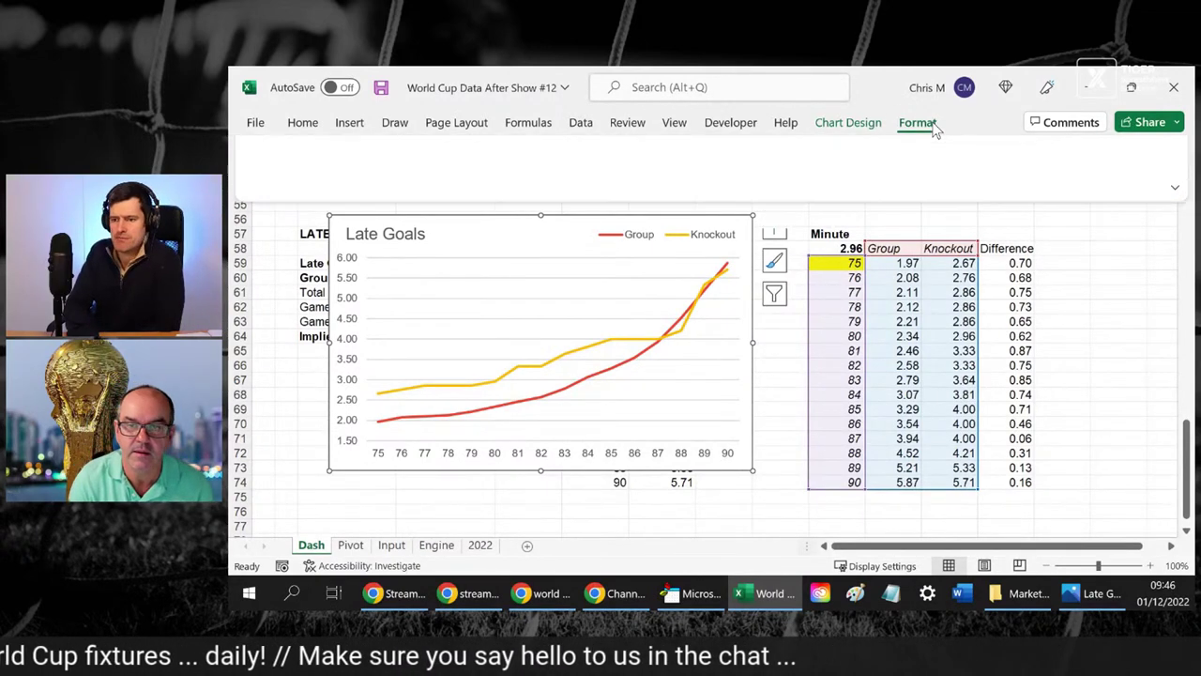
click(848, 123)
click(279, 188)
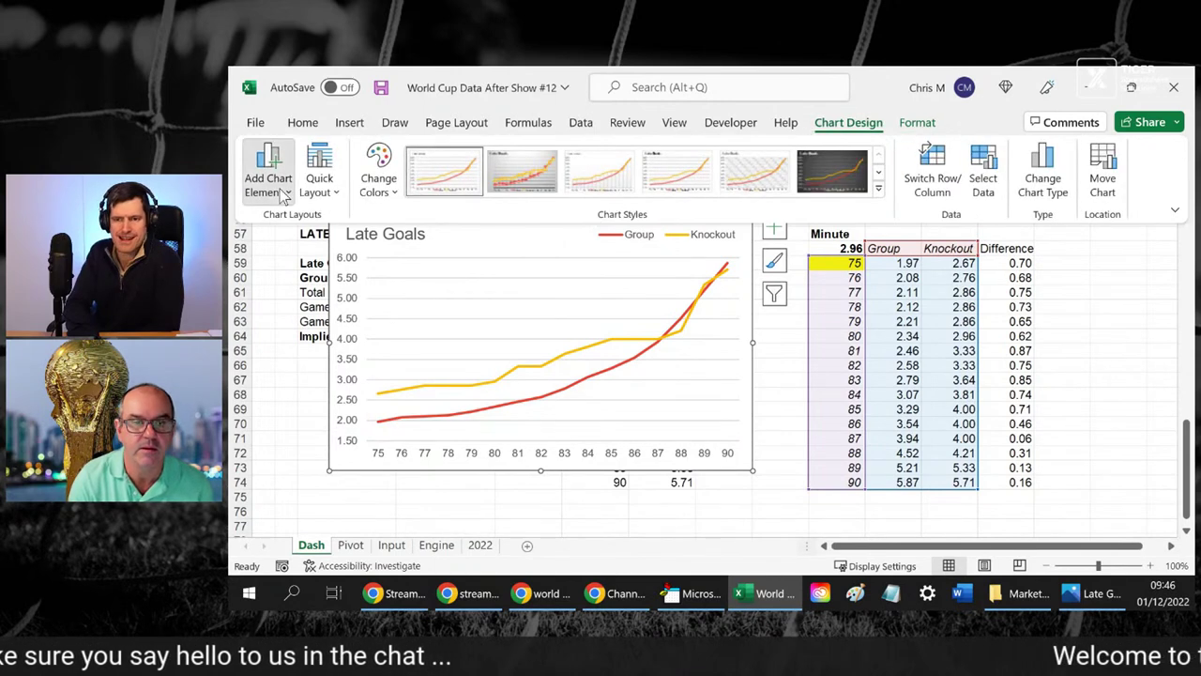
mouse_move(300, 246)
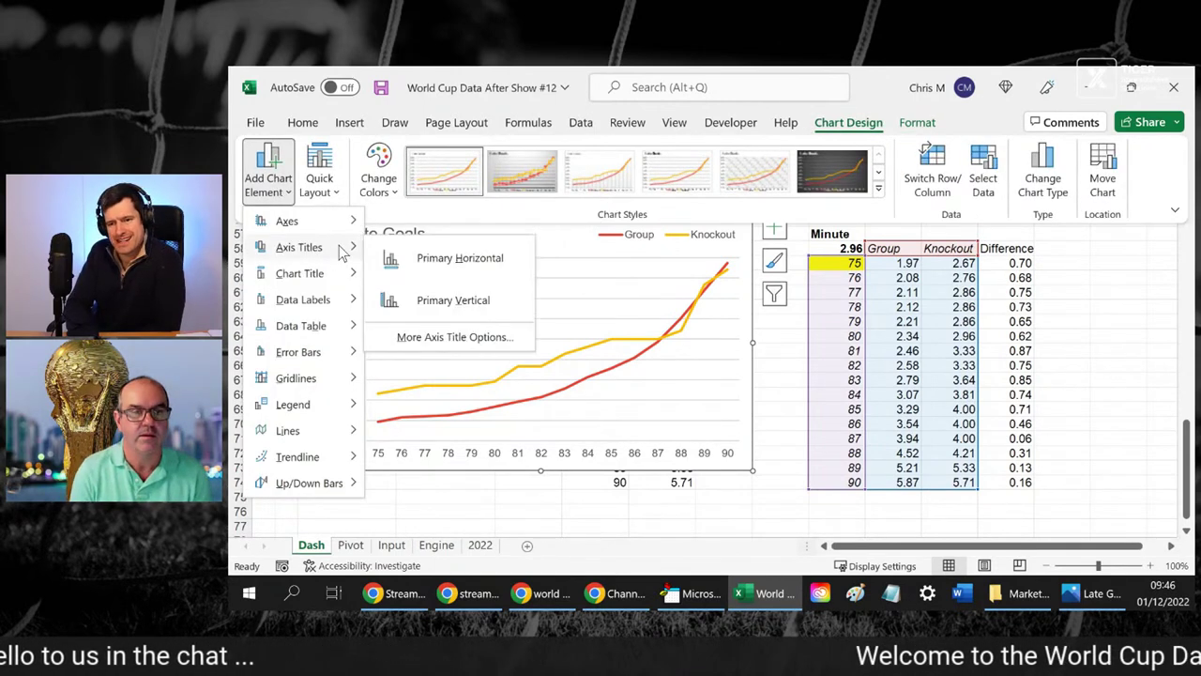
click(465, 259)
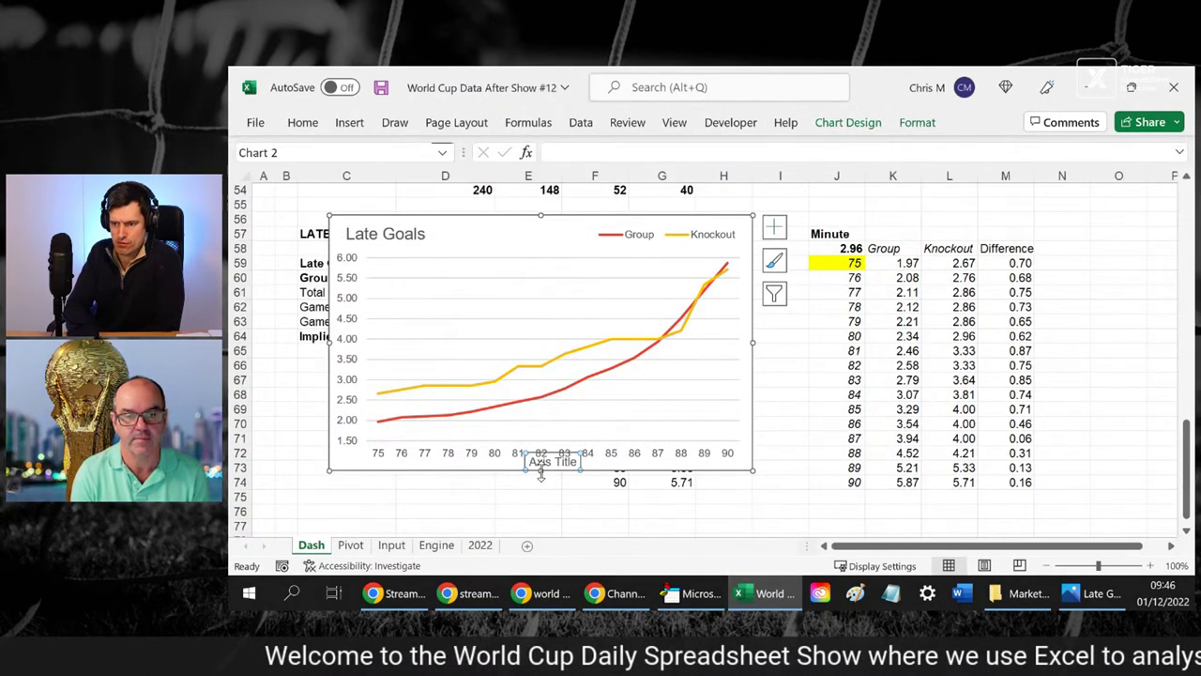
drag(541, 471, 541, 495)
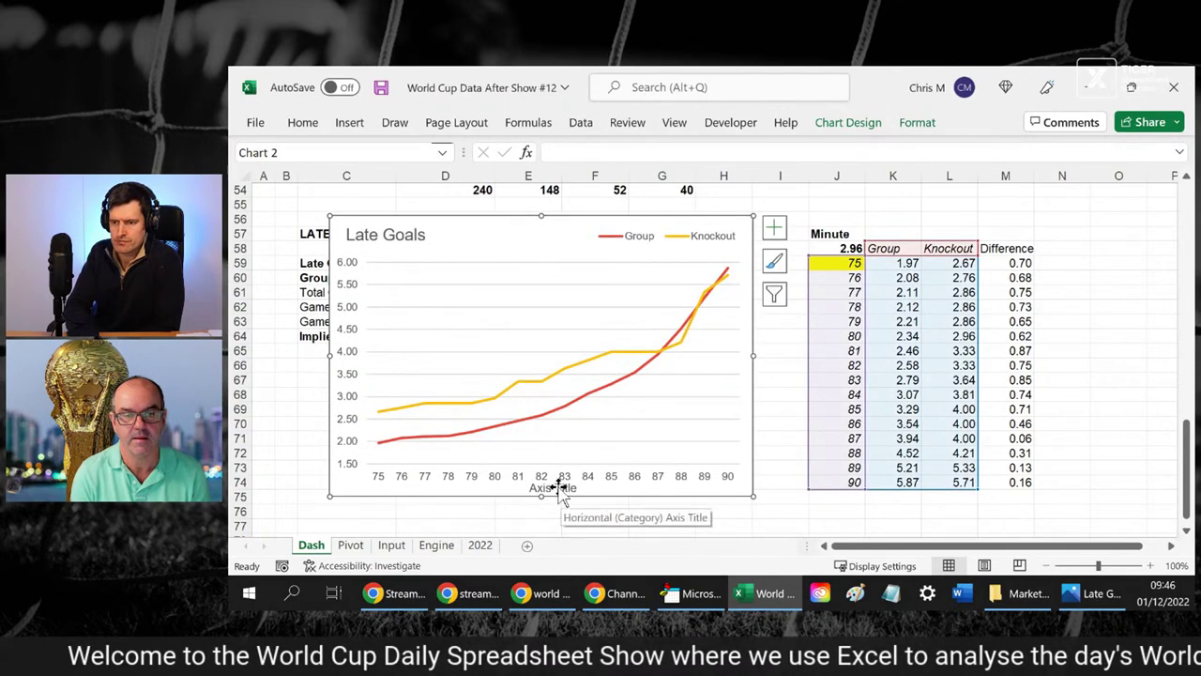
click(587, 448)
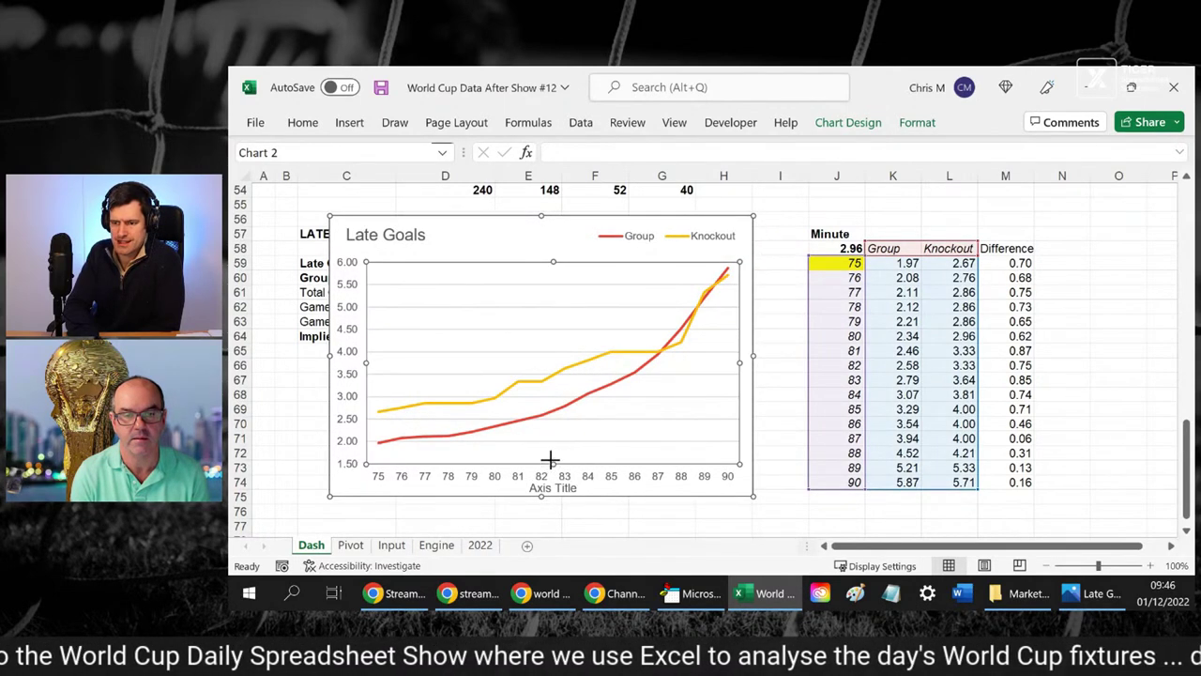
drag(550, 457, 552, 457)
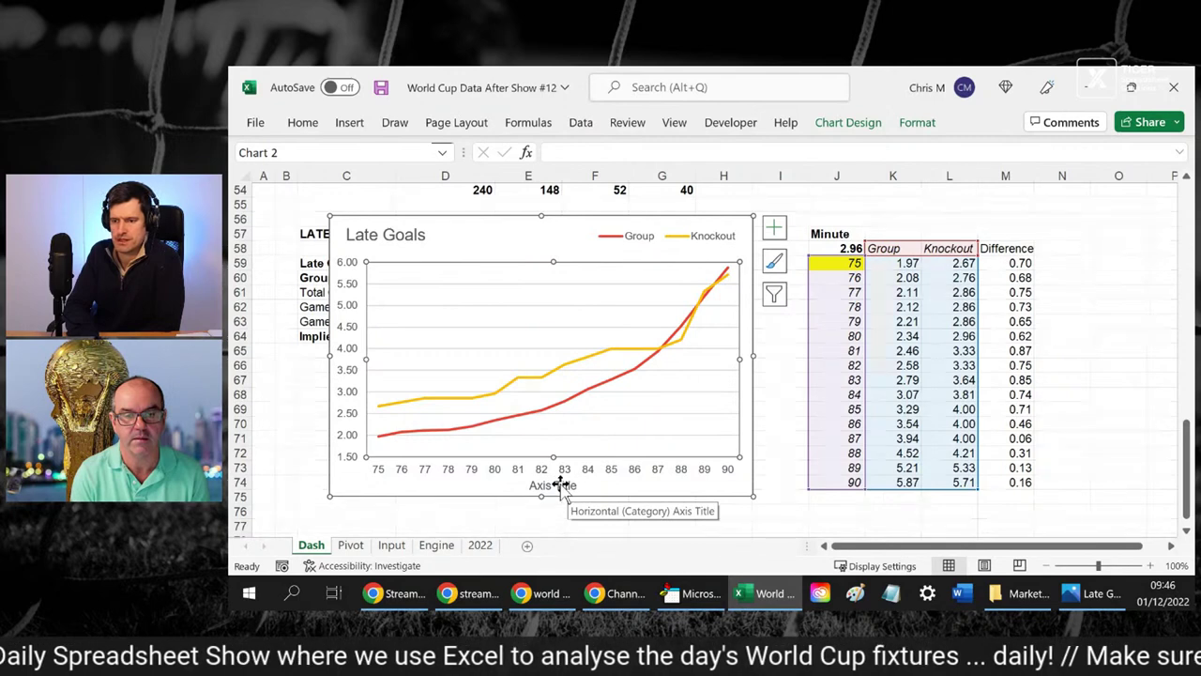
- Replace the horizontal axis title placeholder with 'Minute'
click(561, 485)
key(Delete)
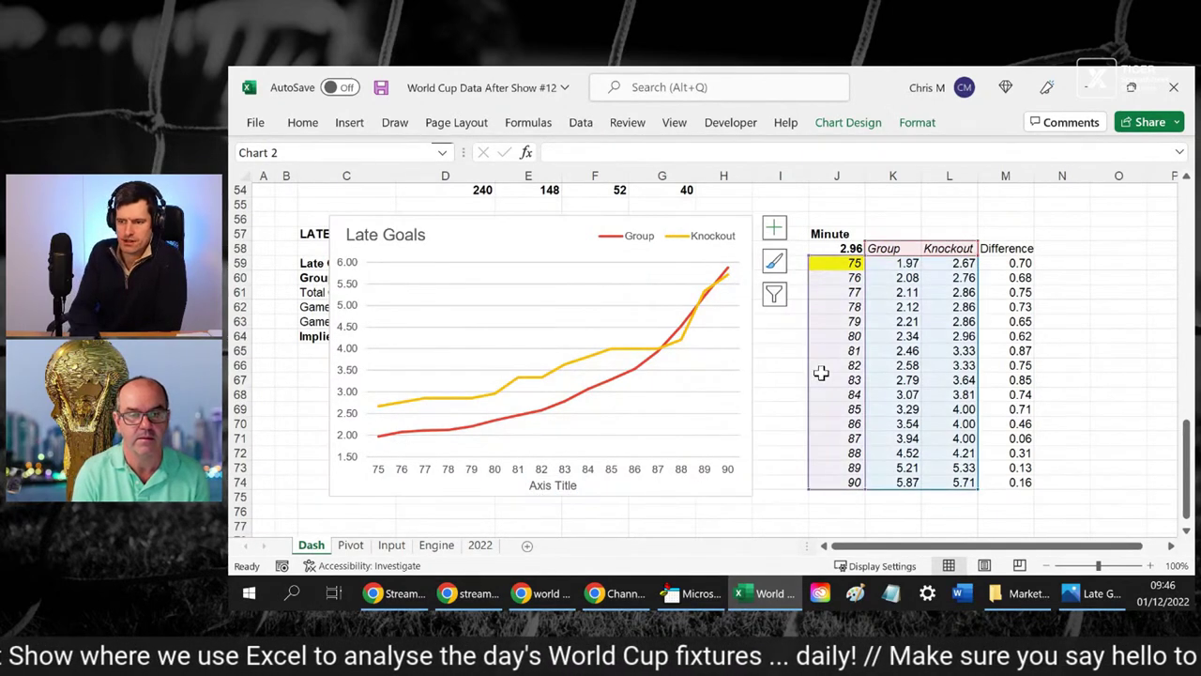
key(ctrl+z)
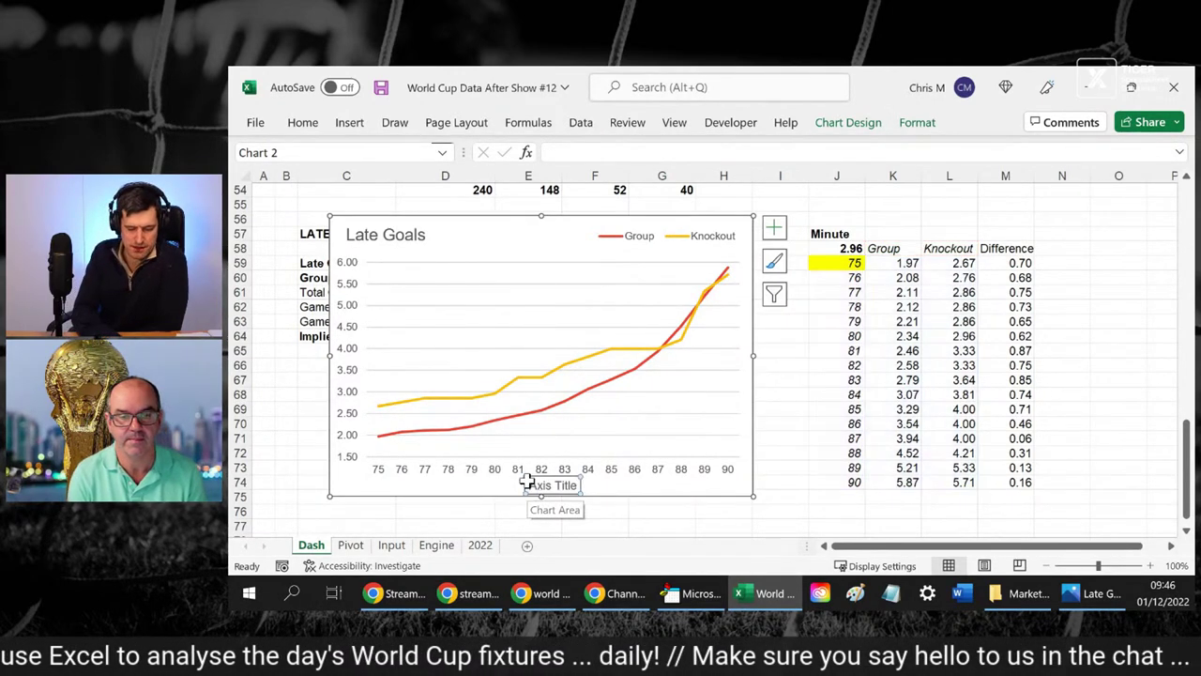
click(549, 485)
key(BackSpace)
key(BackSpace)
key(BackSpace)
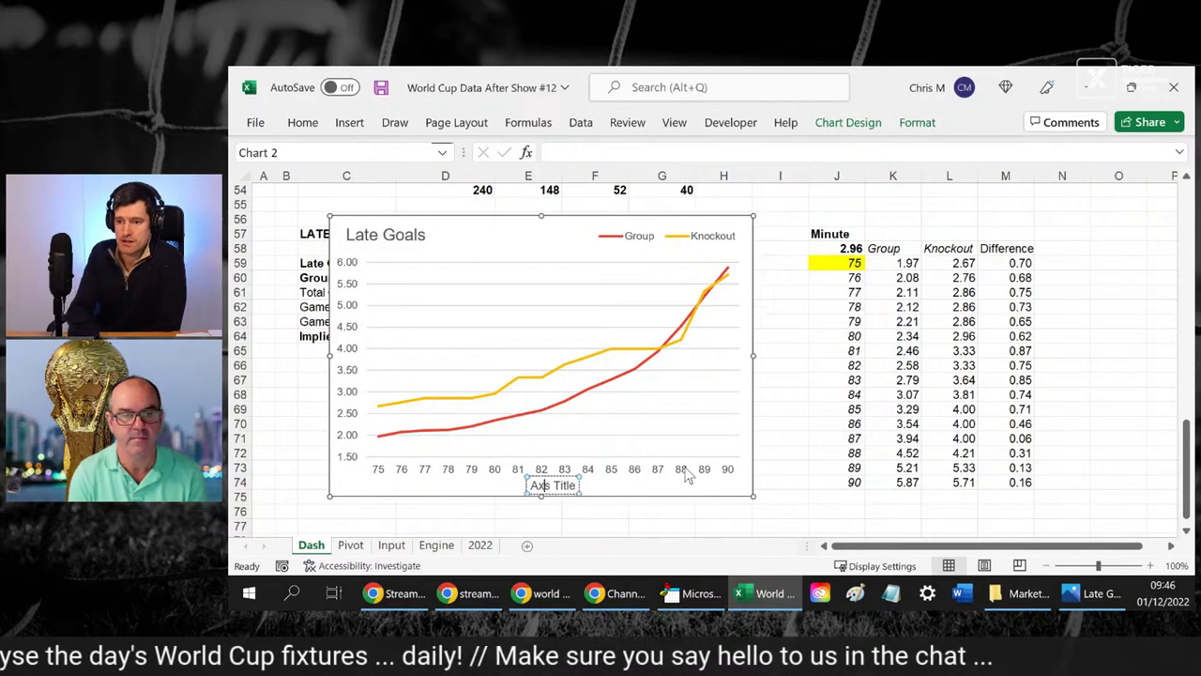
key(Delete)
key(Delete)
key(Delete)
key(Delete)
key(Delete)
key(Delete)
key(Delete)
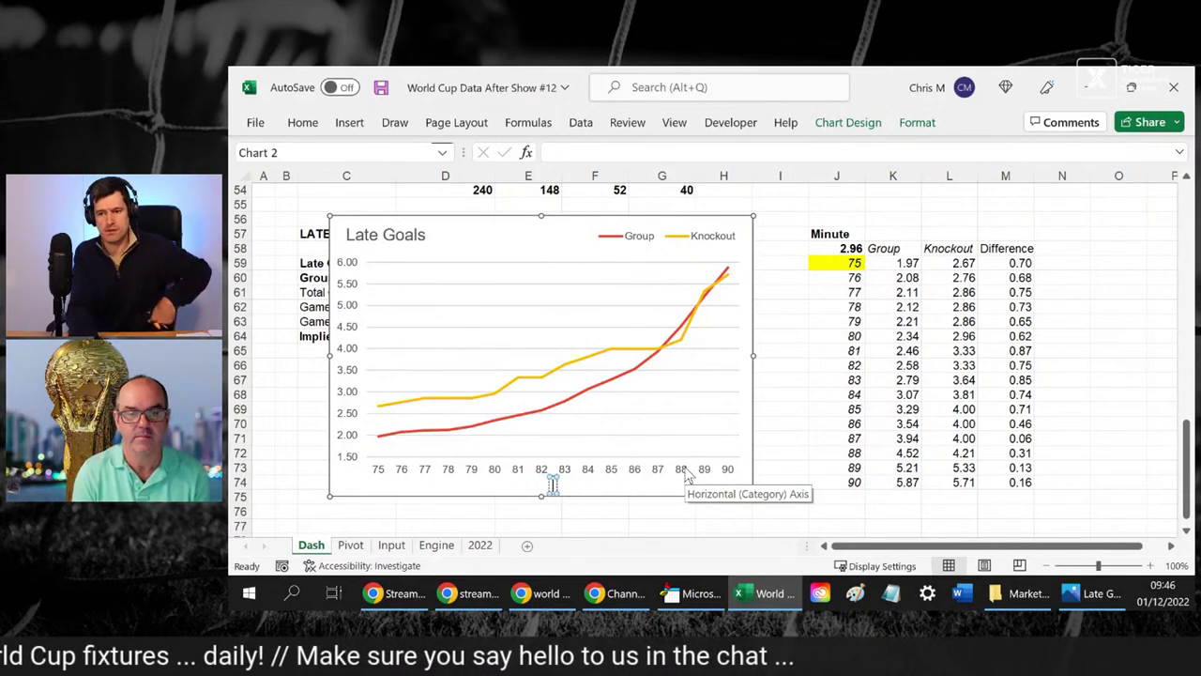
text(Minute)
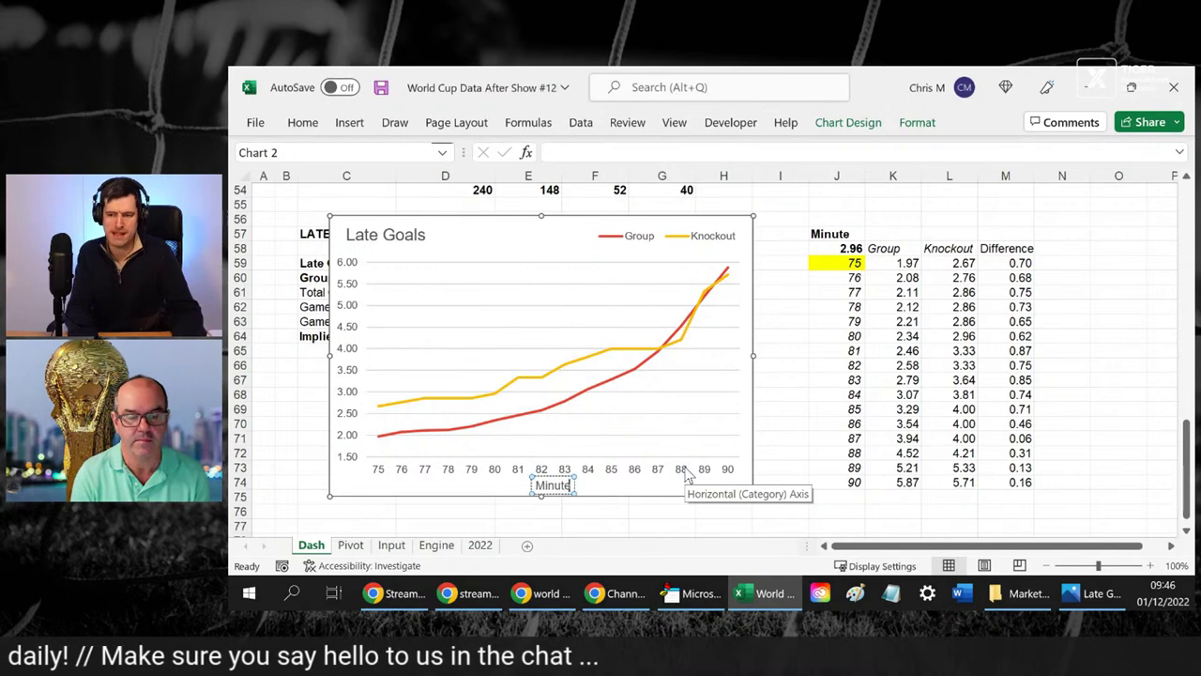
click(808, 384)
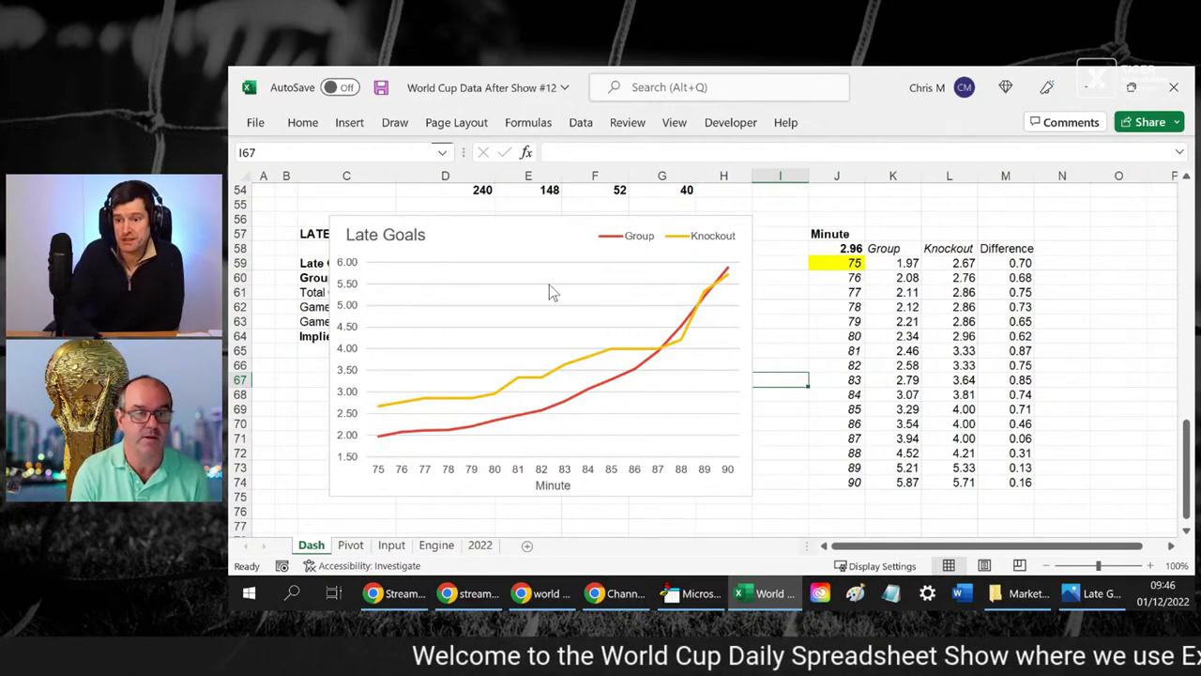
- Add a primary vertical axis title and narrow the plot area to make room
click(710, 125)
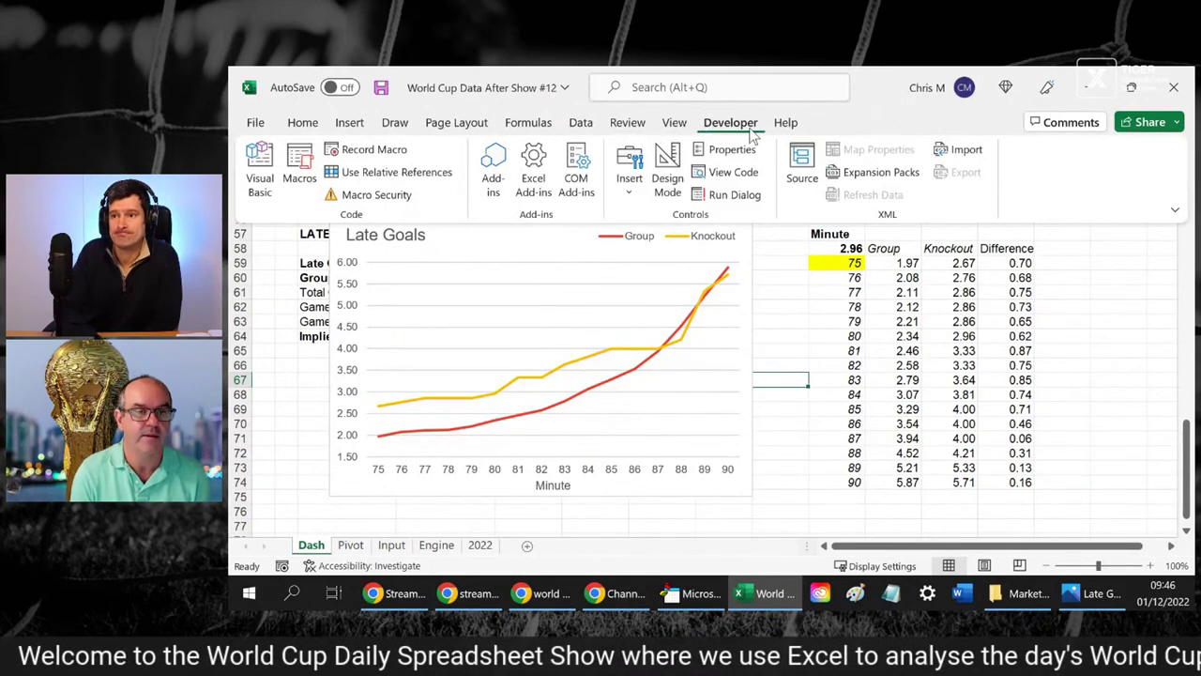
click(575, 304)
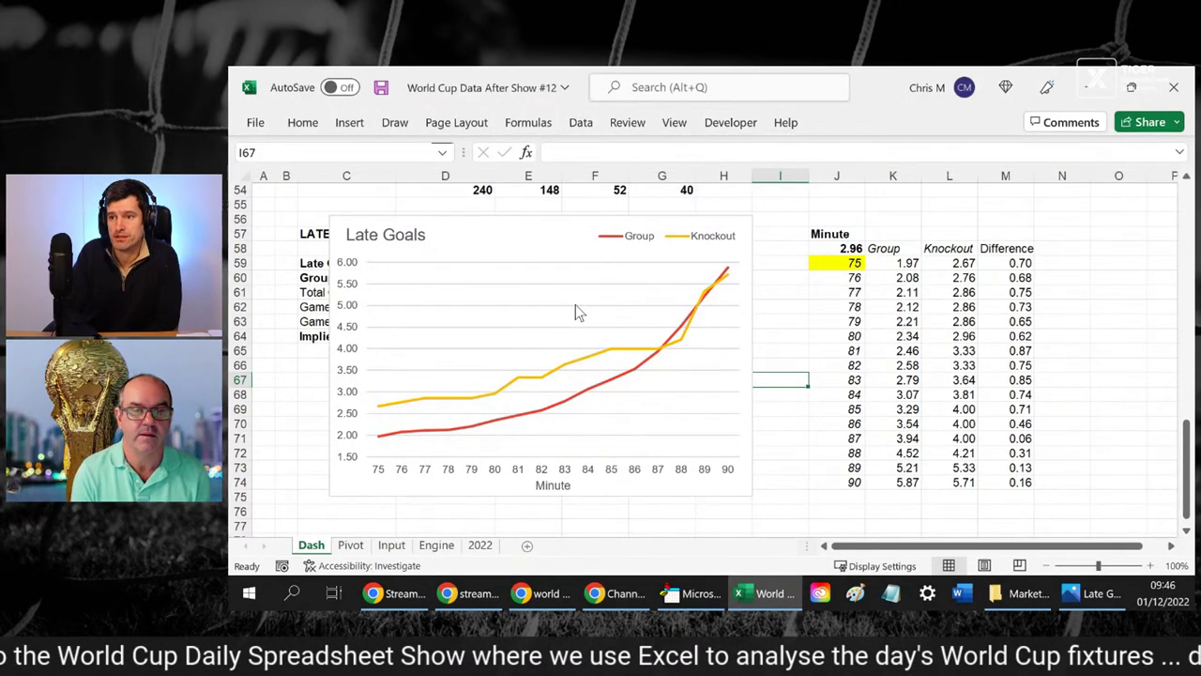
click(537, 235)
click(868, 132)
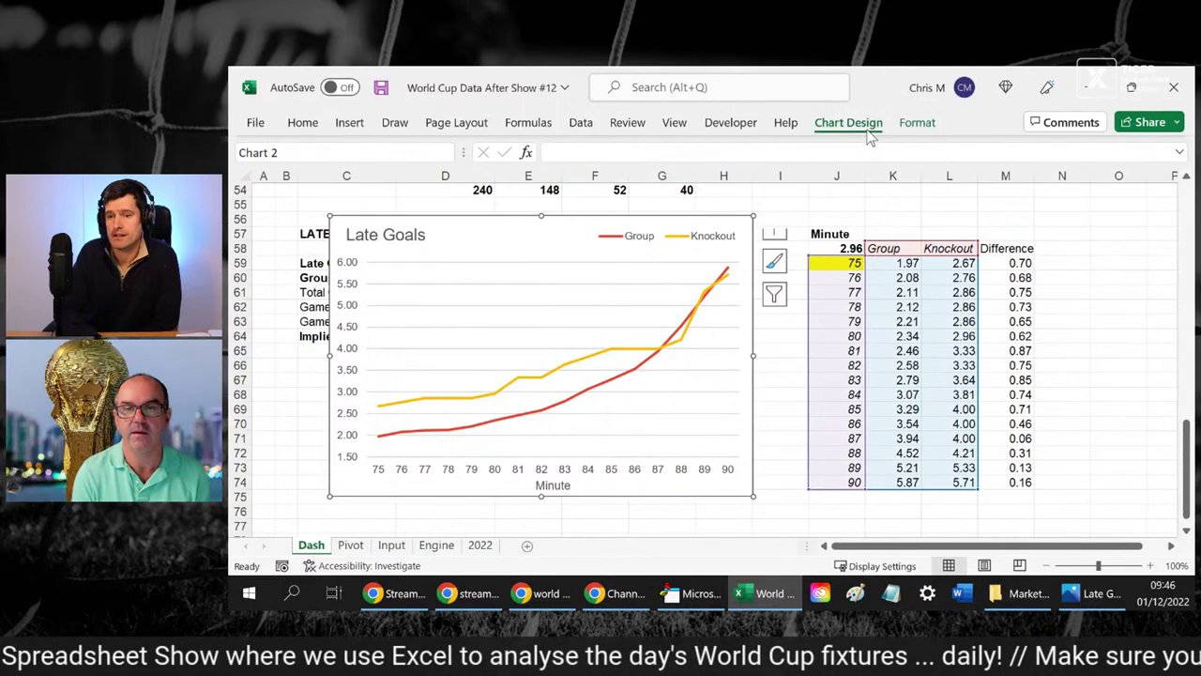
click(280, 192)
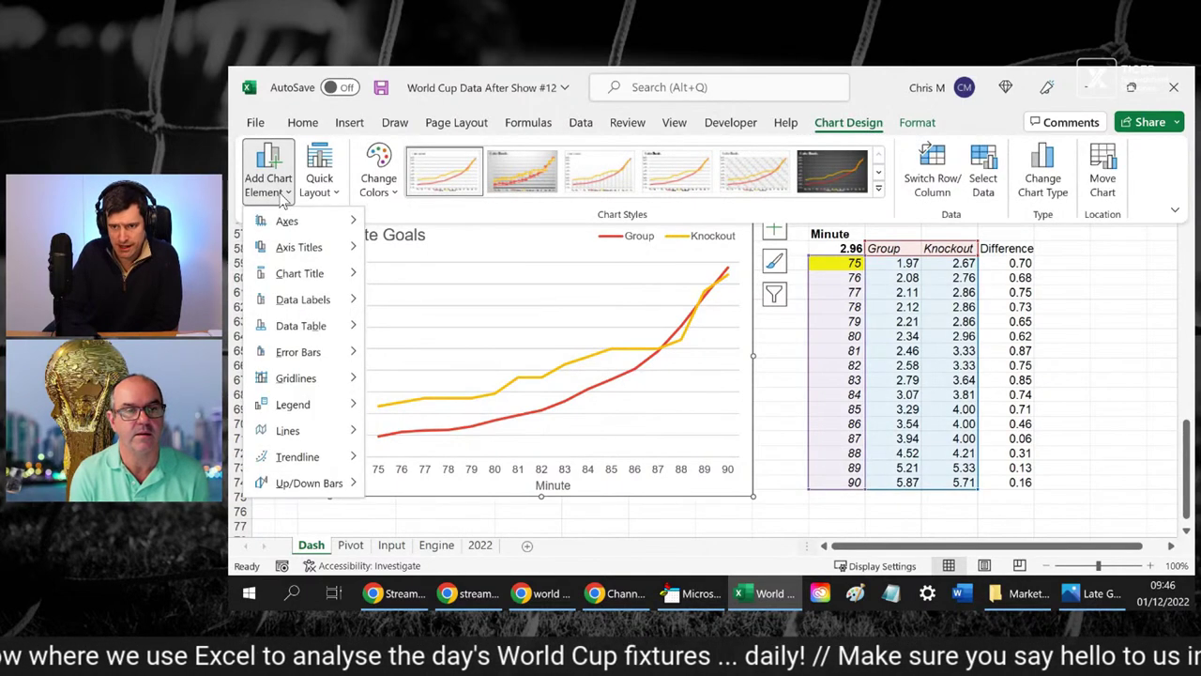
mouse_move(329, 248)
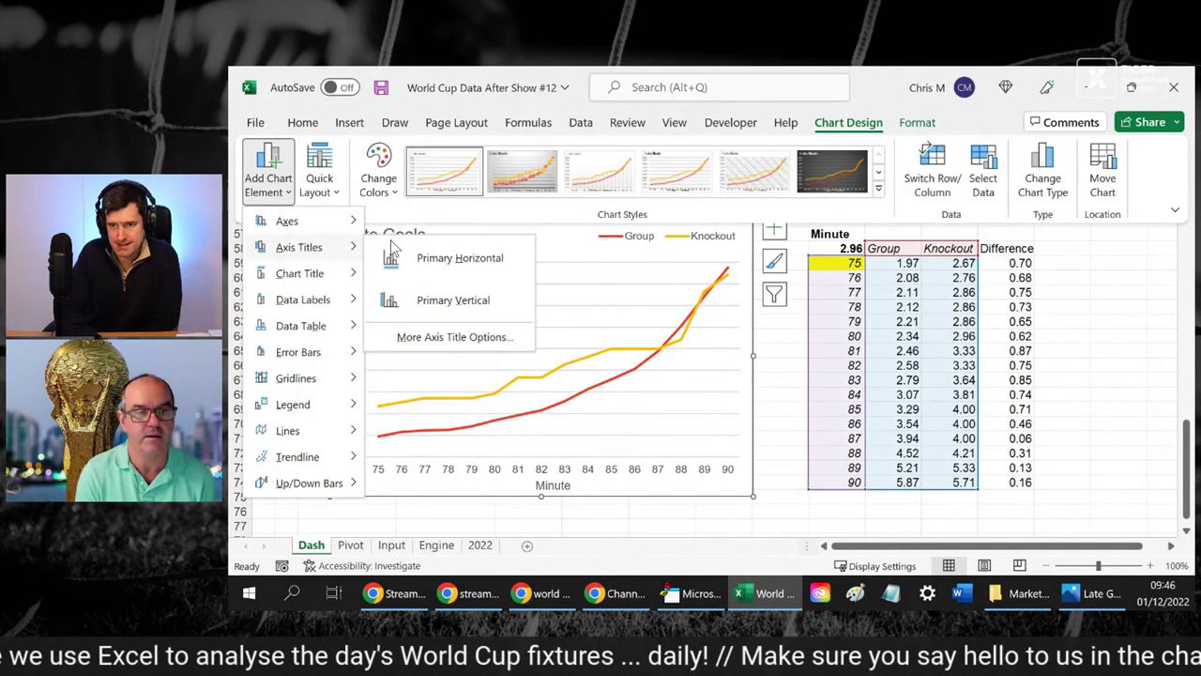
click(469, 302)
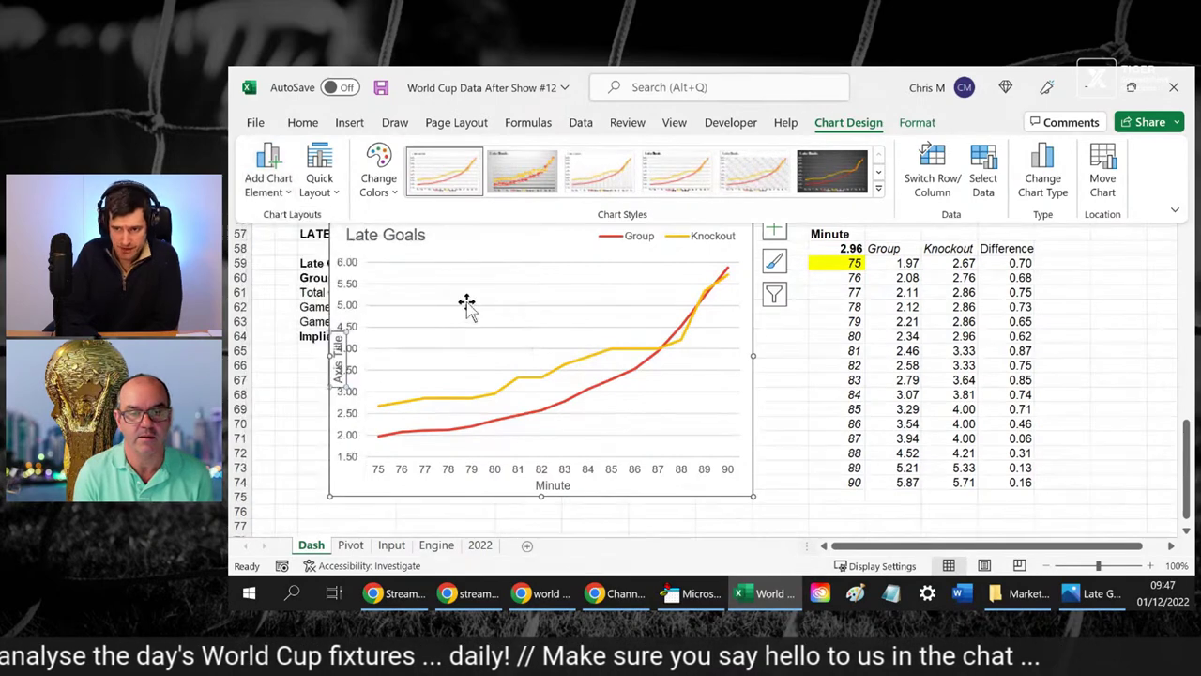
click(497, 346)
click(435, 316)
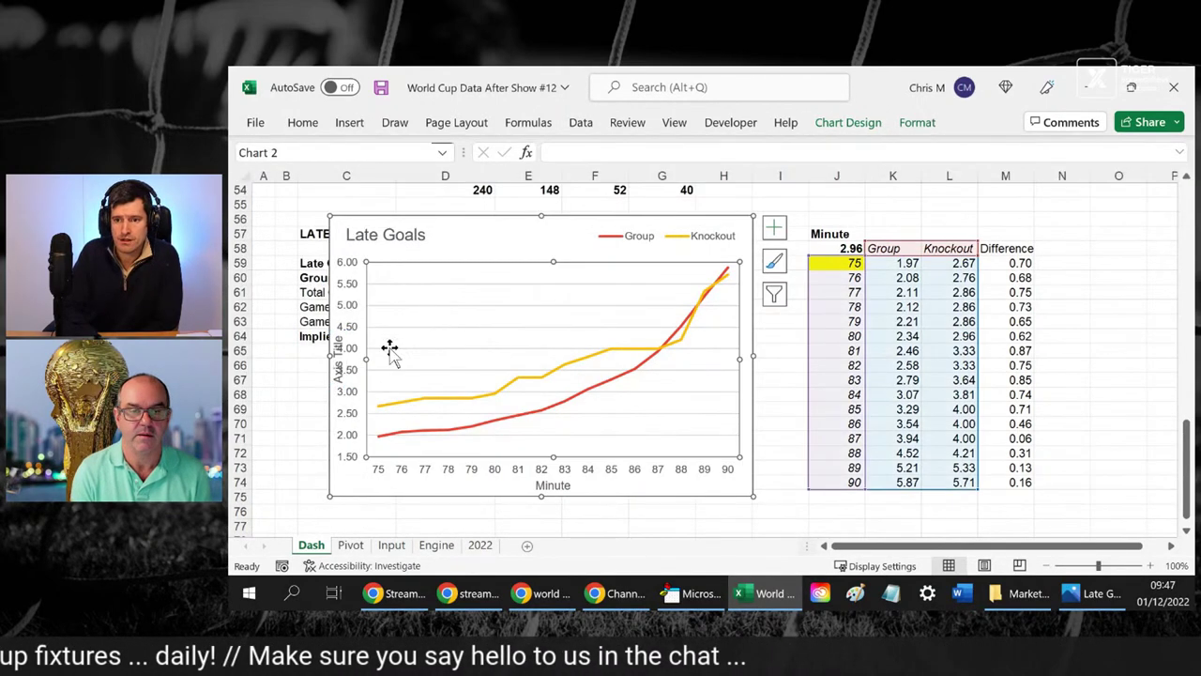
drag(367, 356, 387, 357)
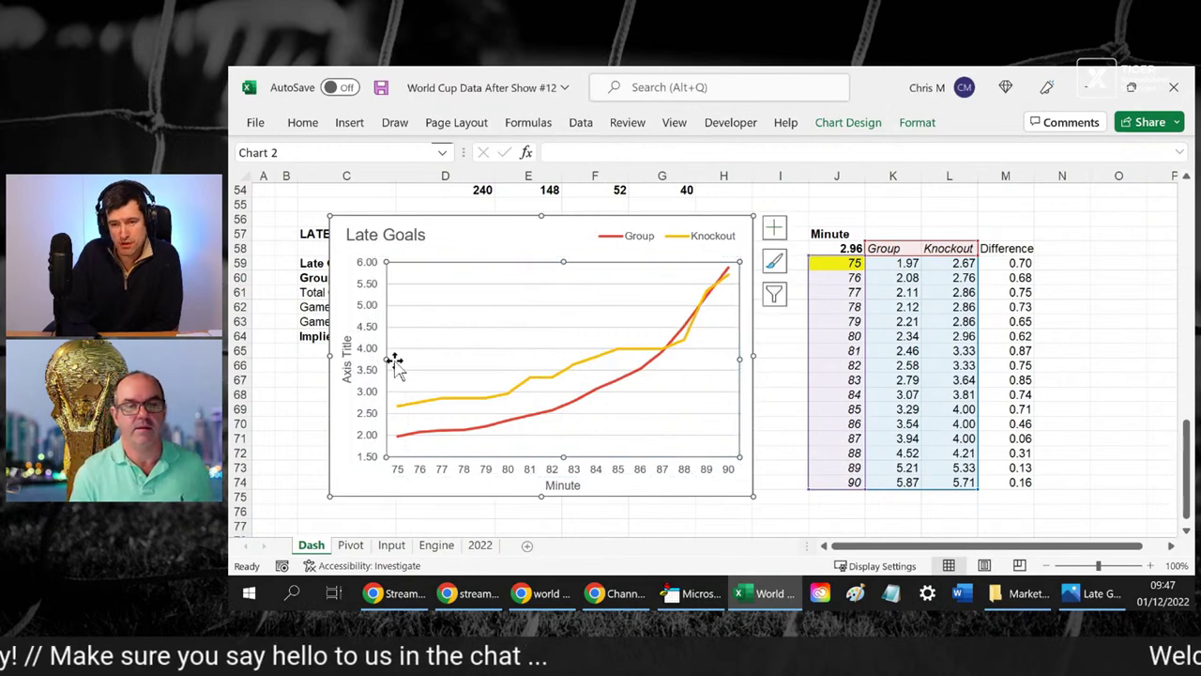
- Change the vertical axis title text to 'Implied Odds'
click(345, 364)
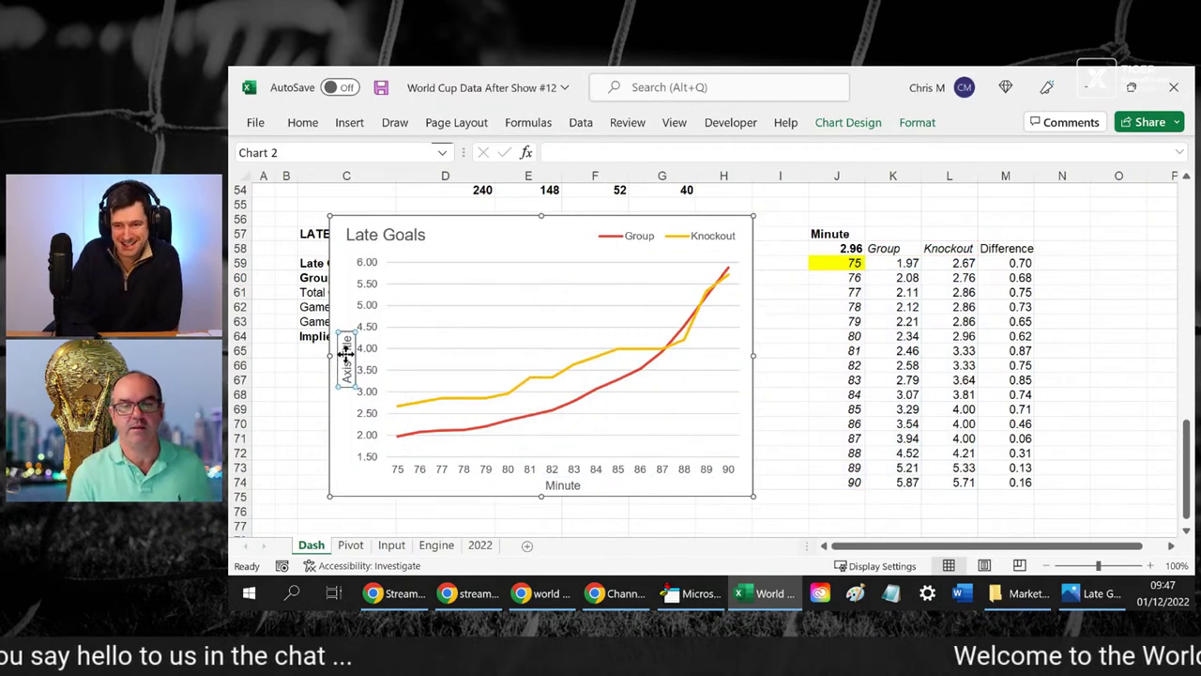
click(345, 361)
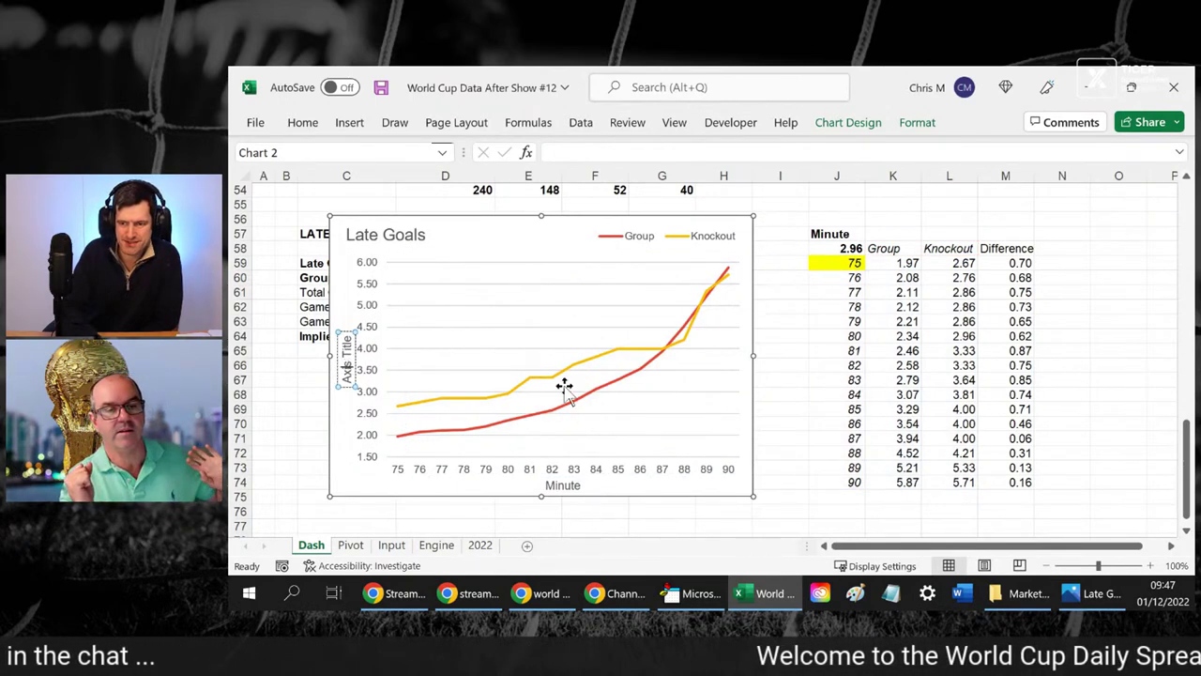
key(BackSpace)
key(BackSpace)
key(BackSpace)
key(BackSpace)
key(BackSpace)
key(BackSpace)
key(BackSpace)
key(BackSpace)
key(BackSpace)
key(BackSpace)
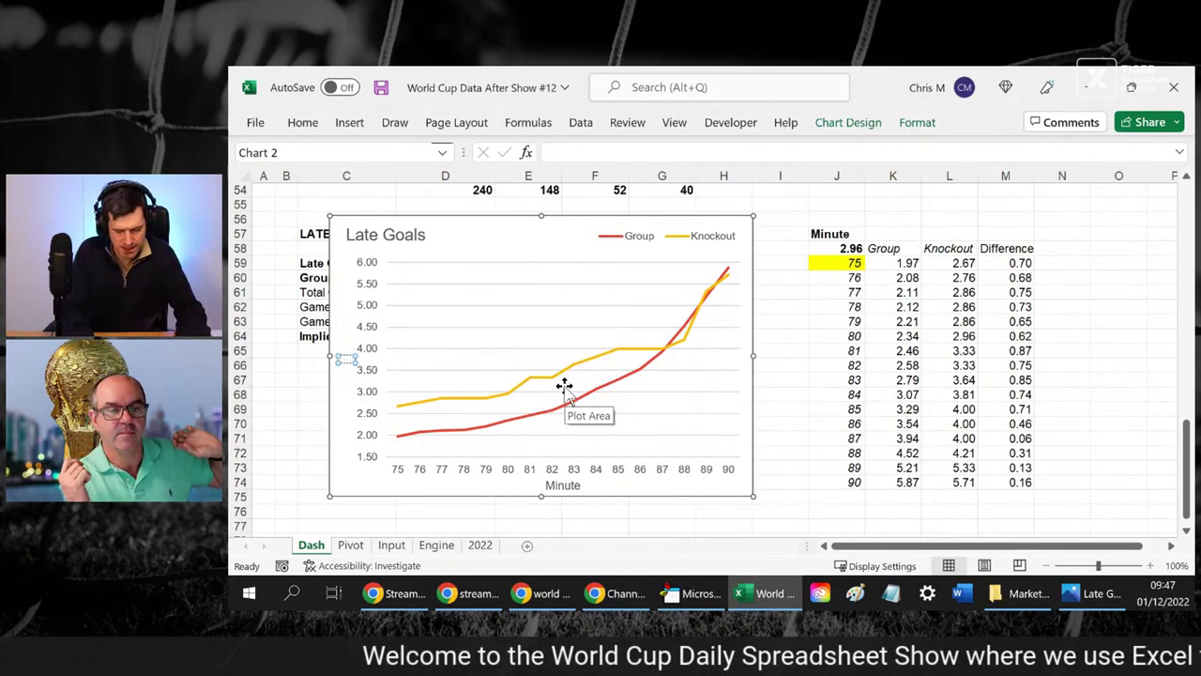
text(G)
text(mplied)
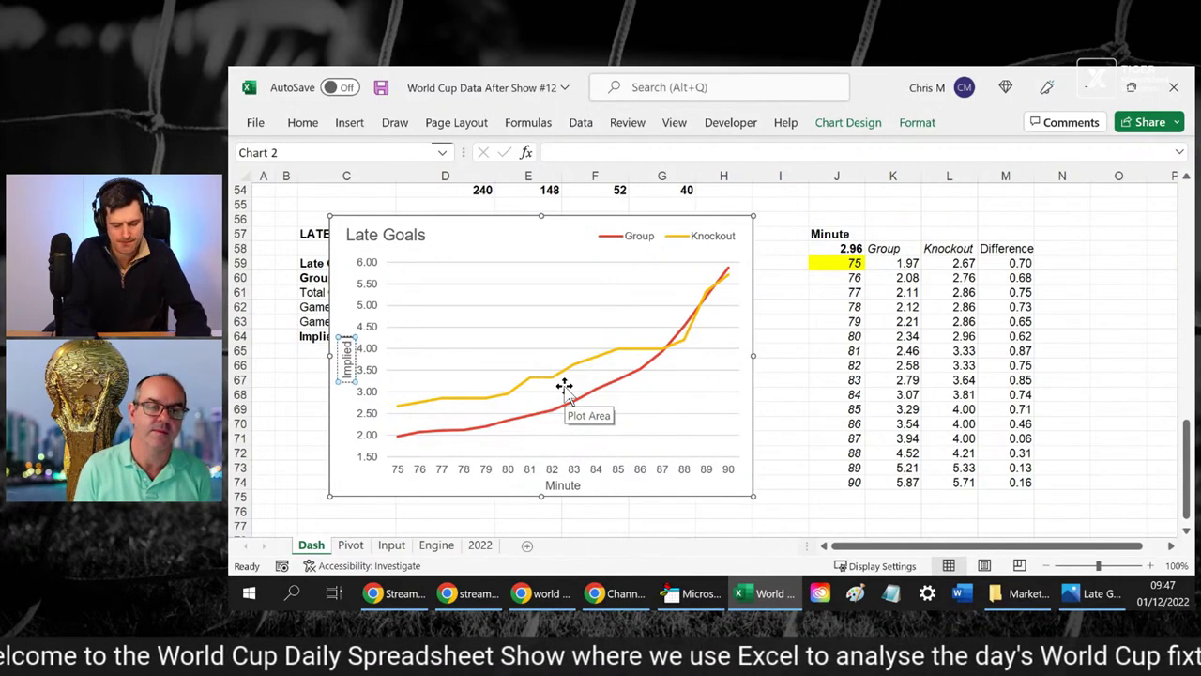
text( Odd)
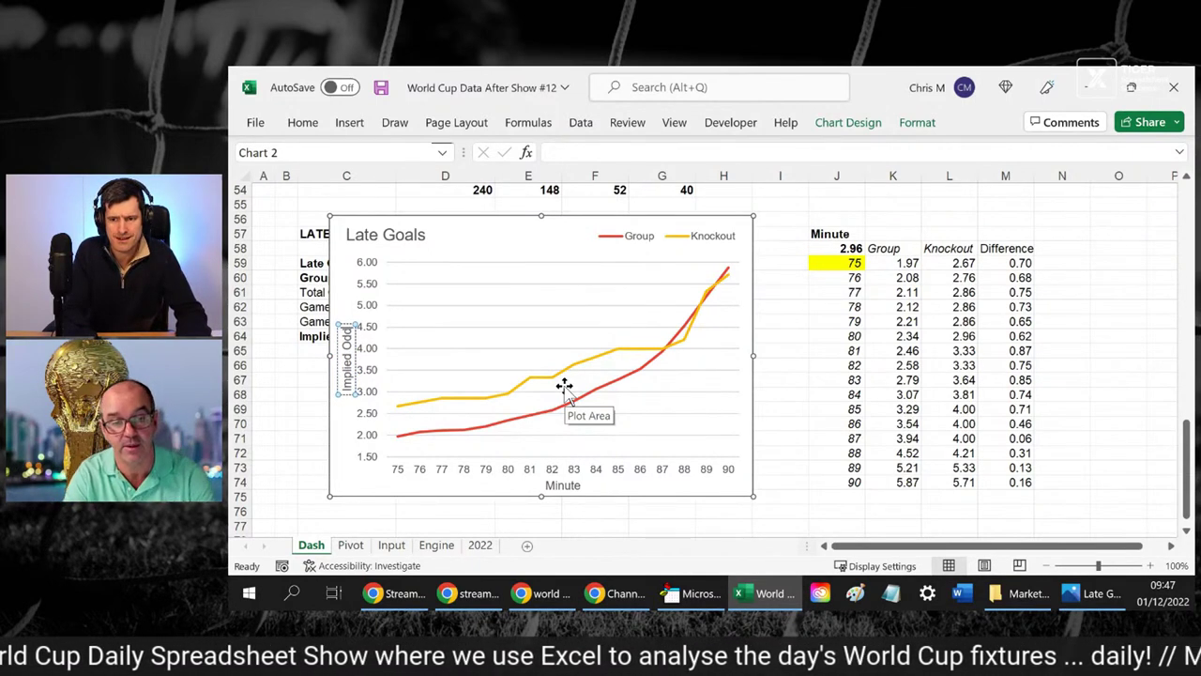
text(s)
click(826, 351)
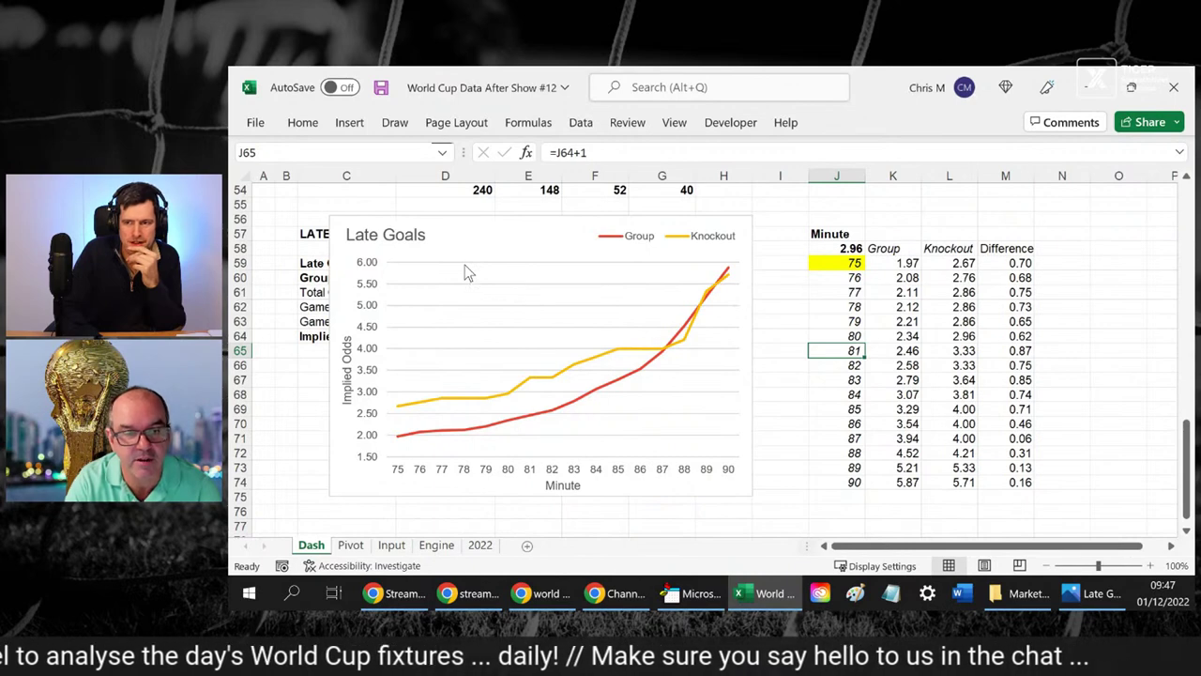
click(636, 262)
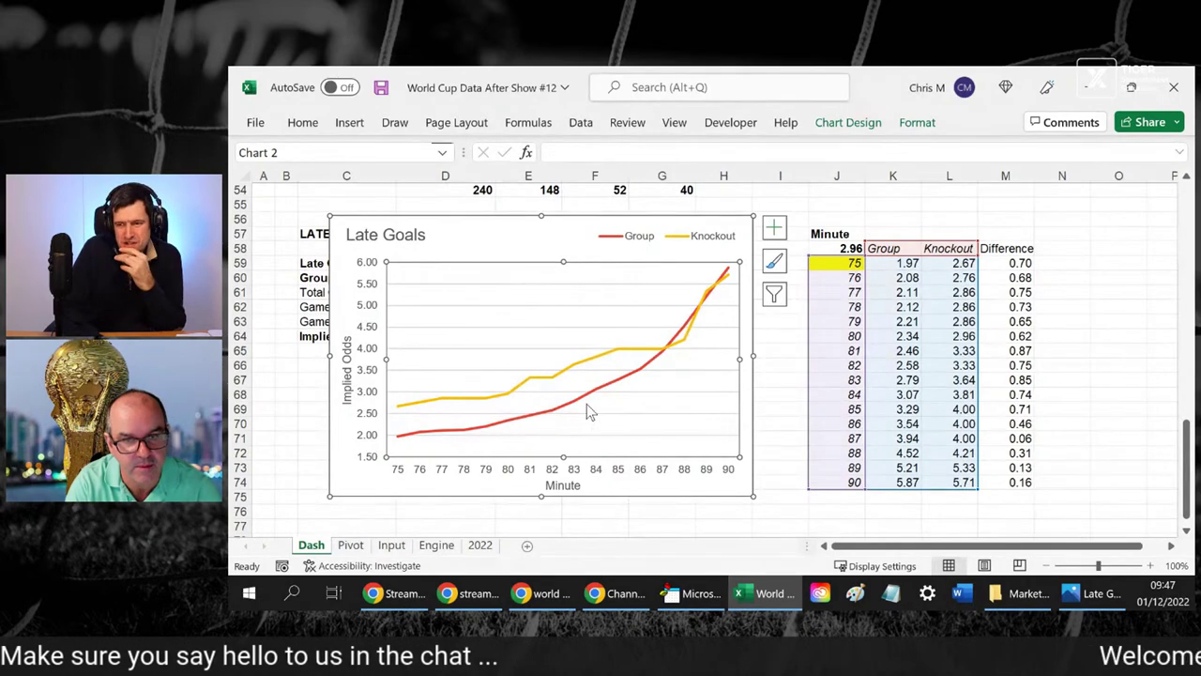
- Fill the plot area with a light green theme colour from Shape Fill
click(917, 122)
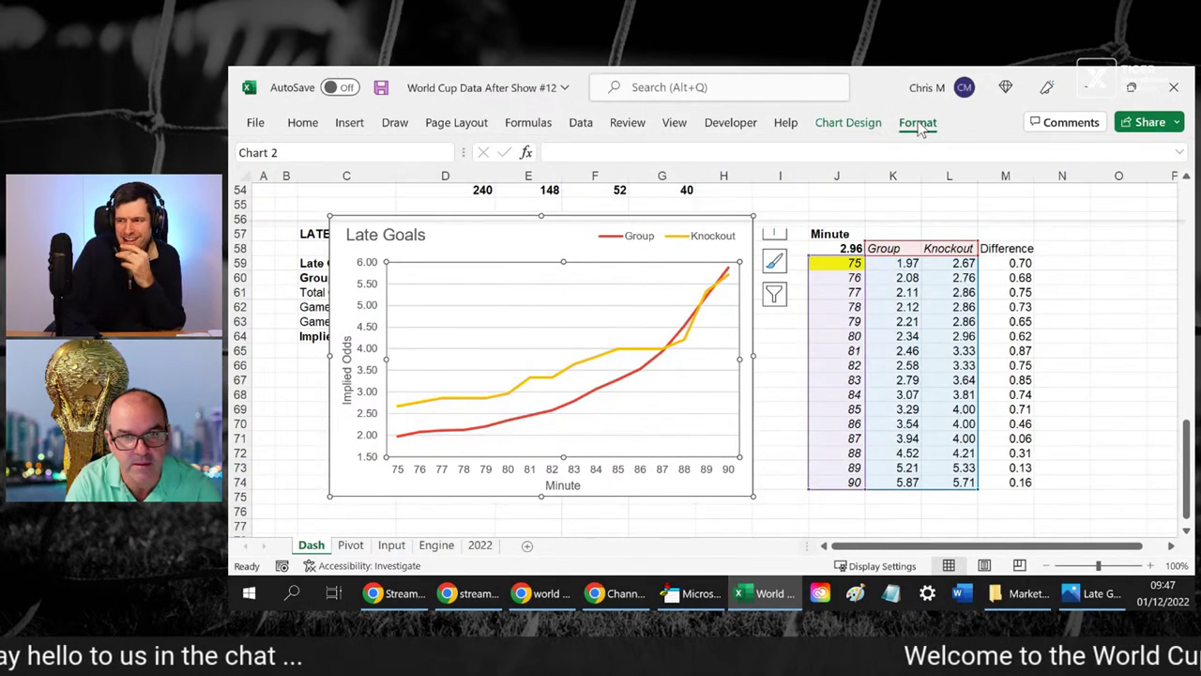
click(709, 148)
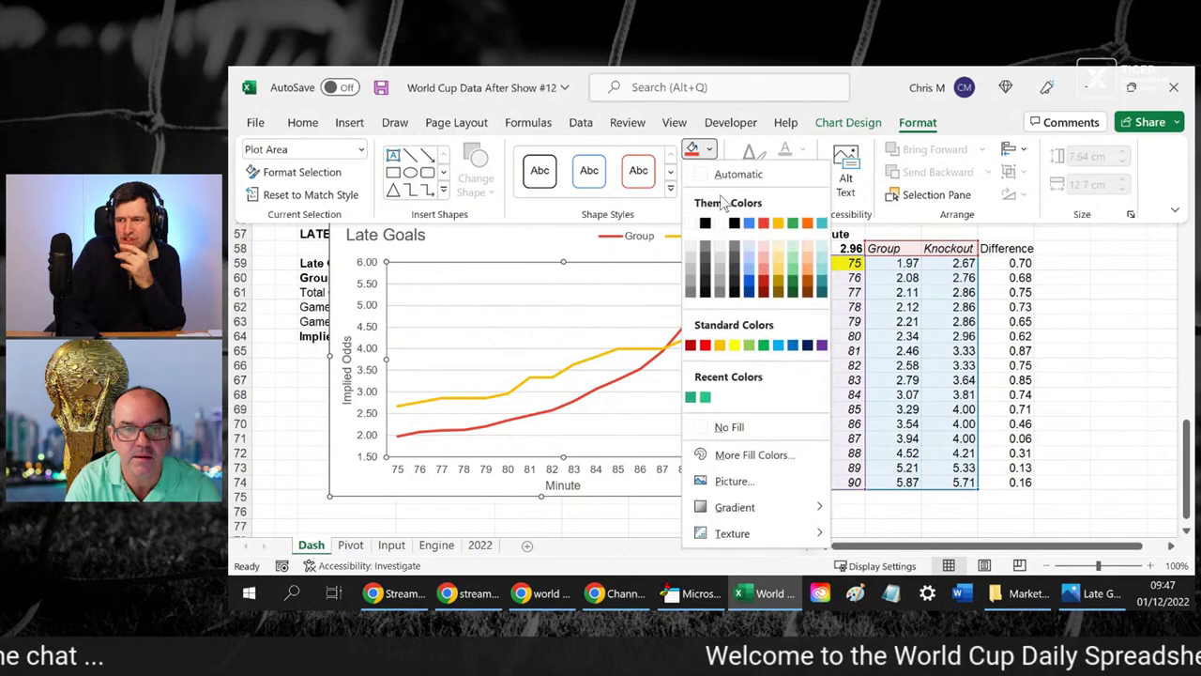
click(789, 246)
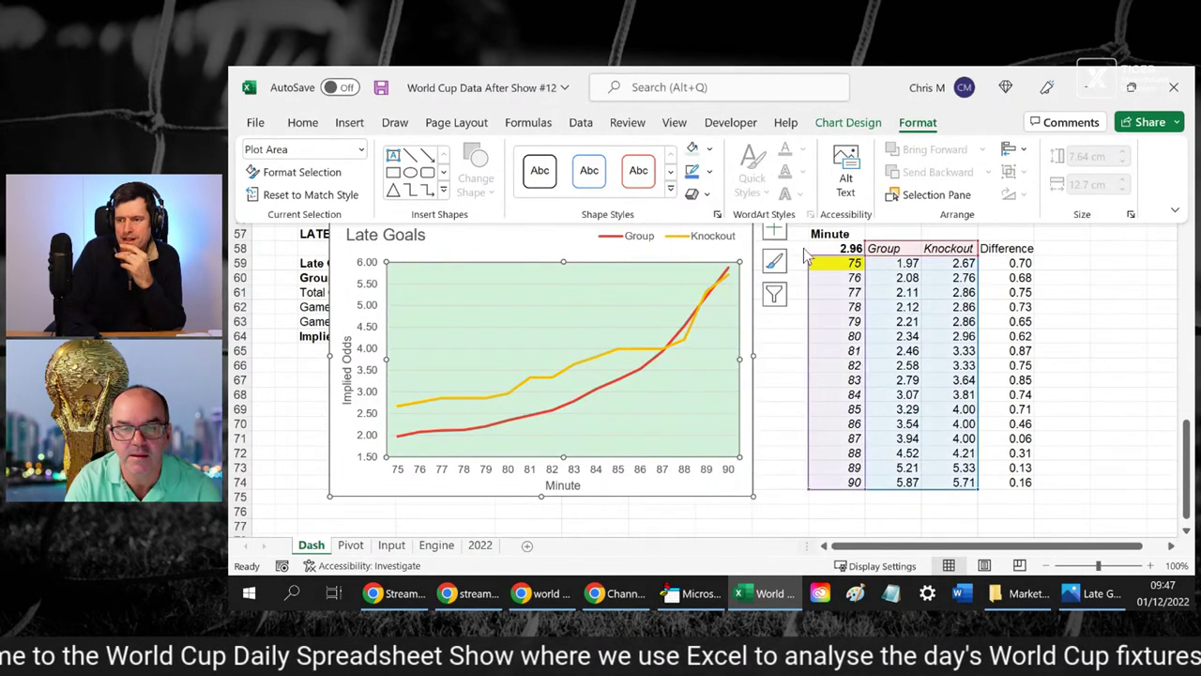
click(1117, 307)
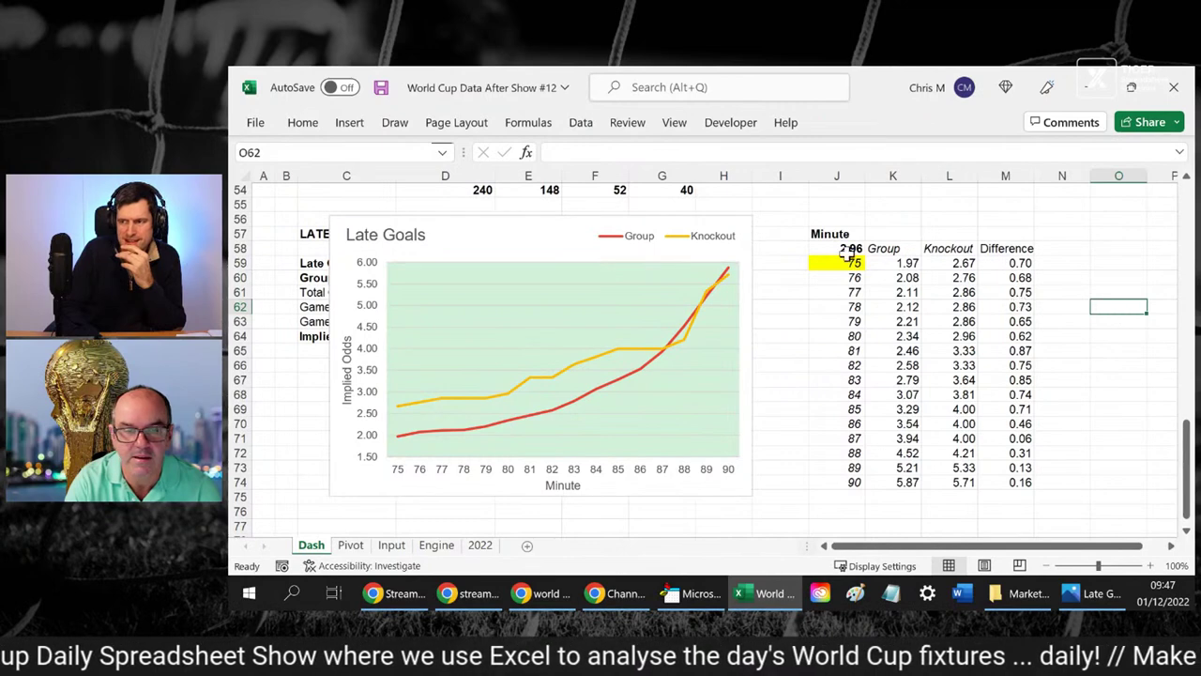
click(736, 218)
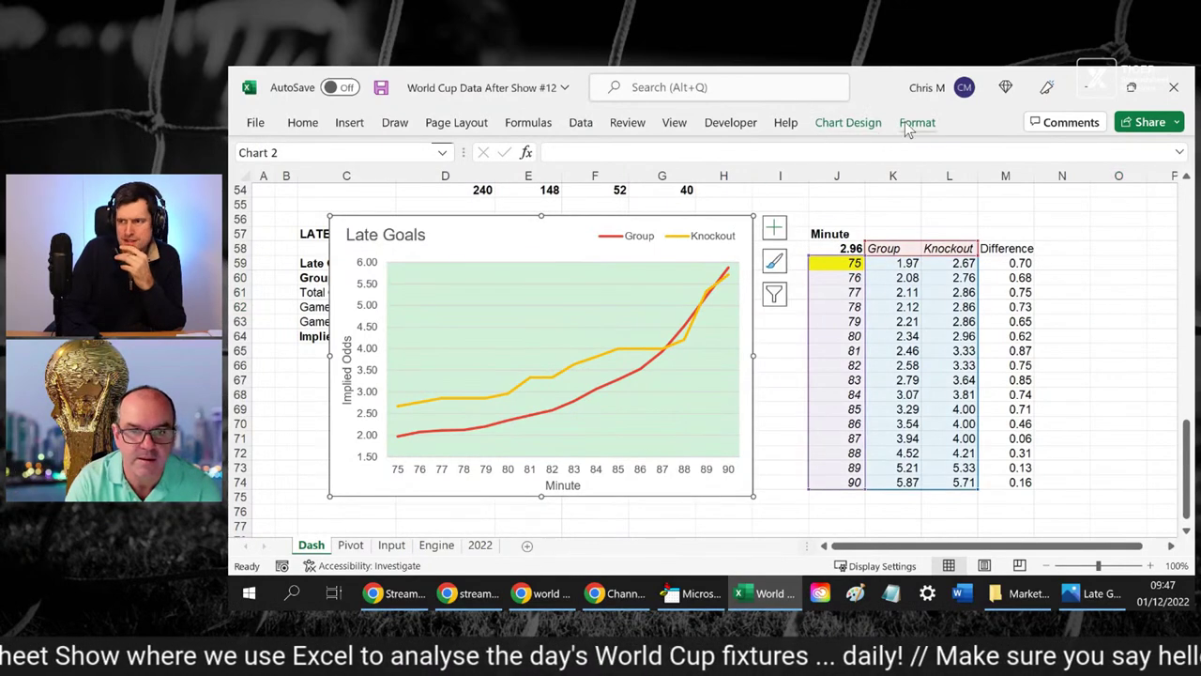
- Give the chart area a new theme-colour outline
click(912, 123)
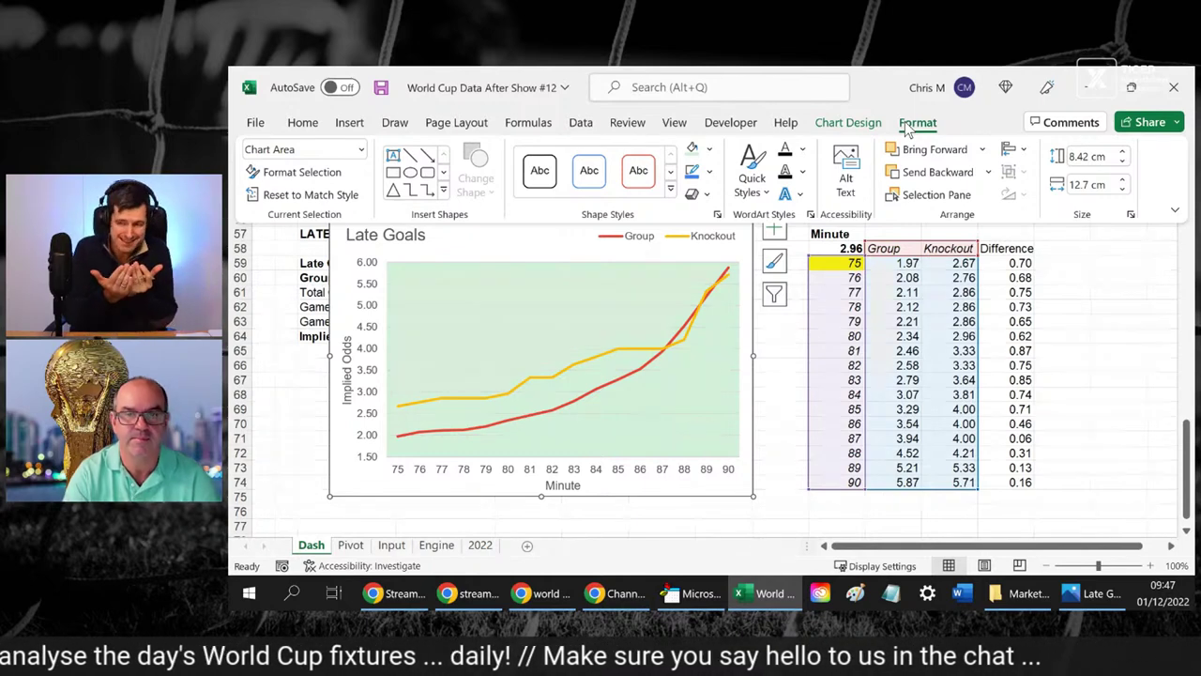
click(709, 173)
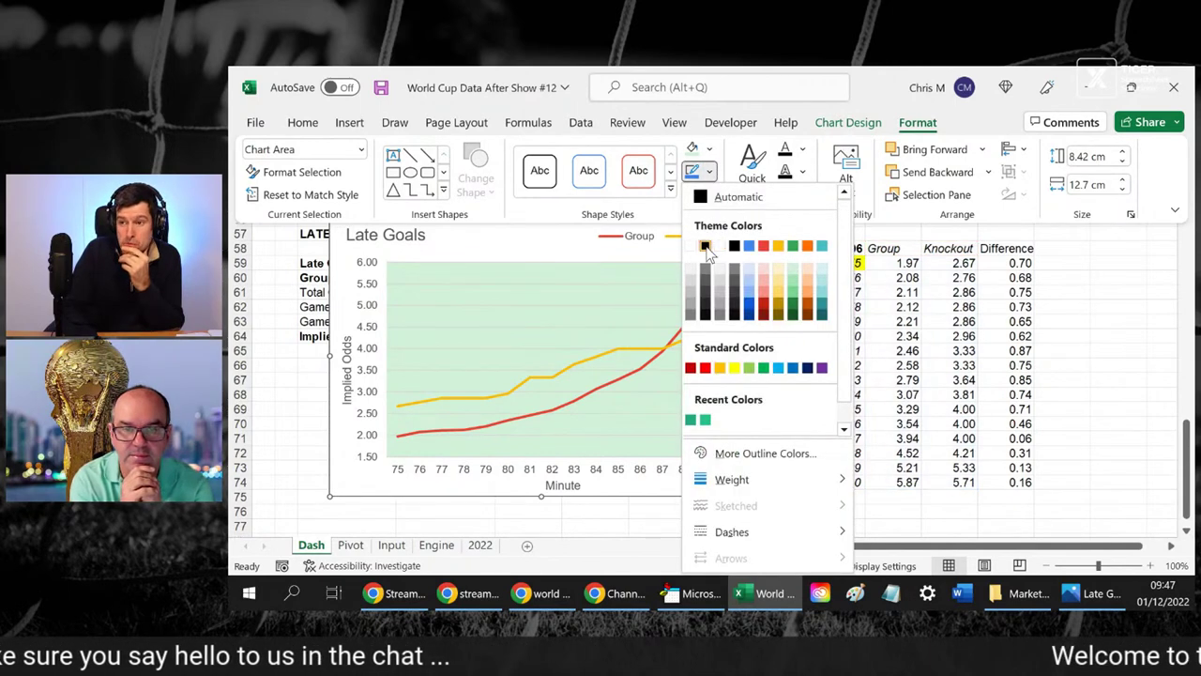
click(706, 246)
- Apply an Outer Offset: Bottom Right shadow to the whole chart
click(707, 197)
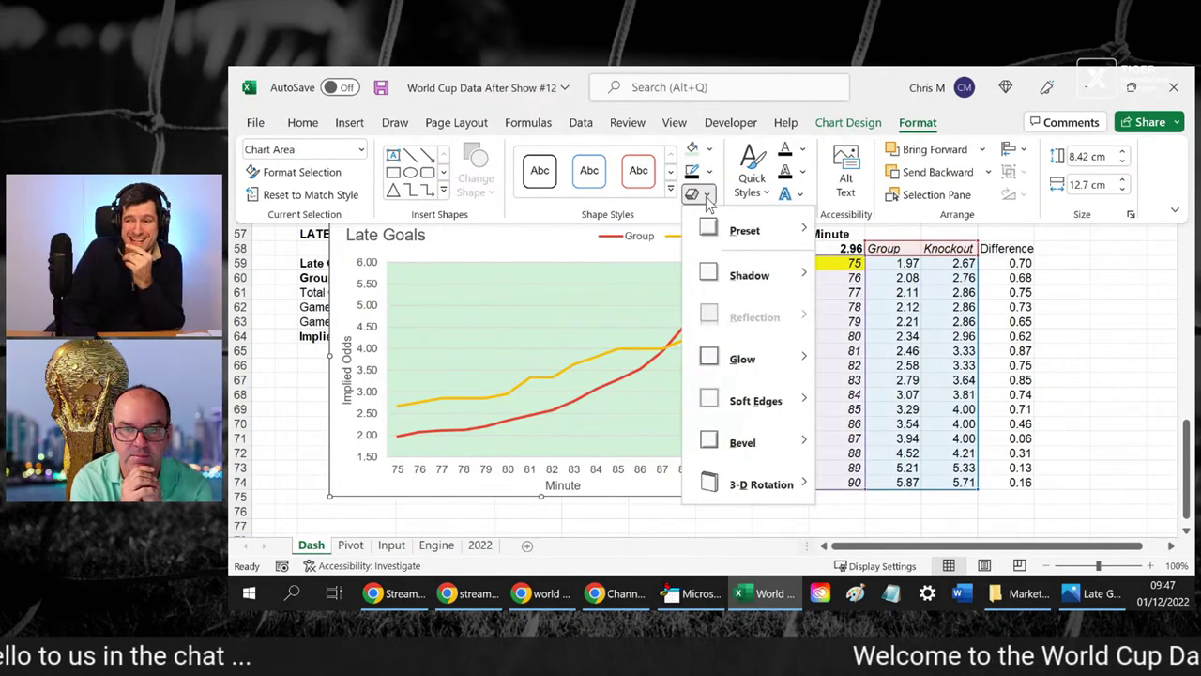
mouse_move(751, 275)
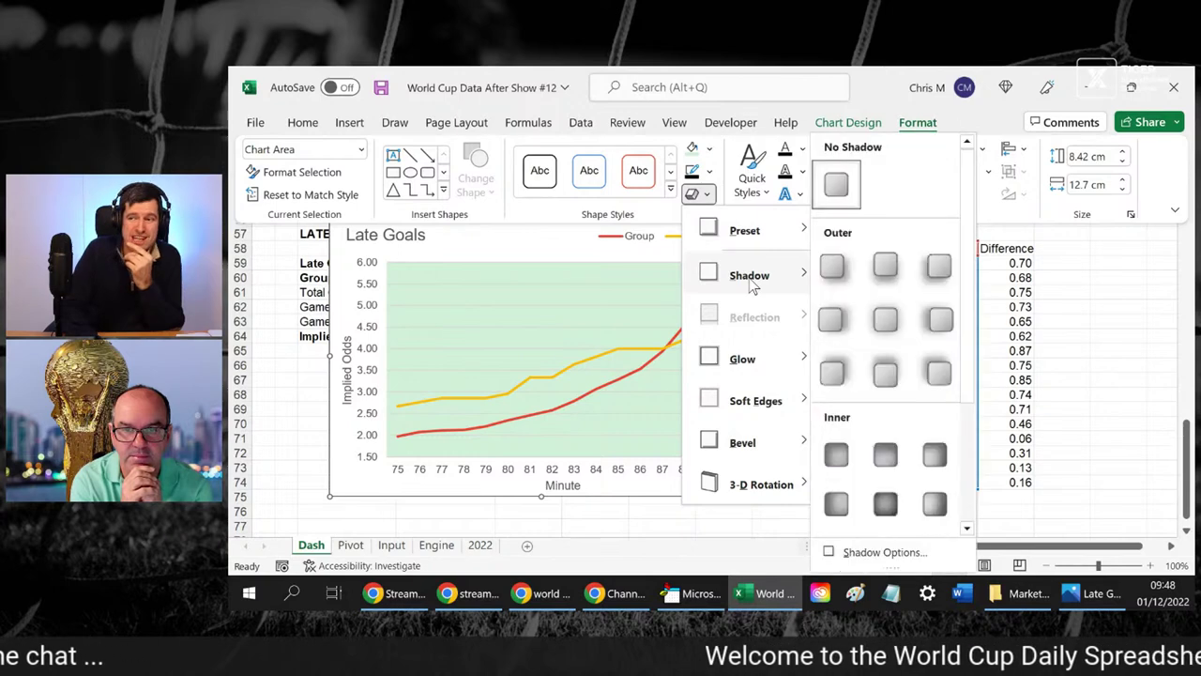
click(843, 267)
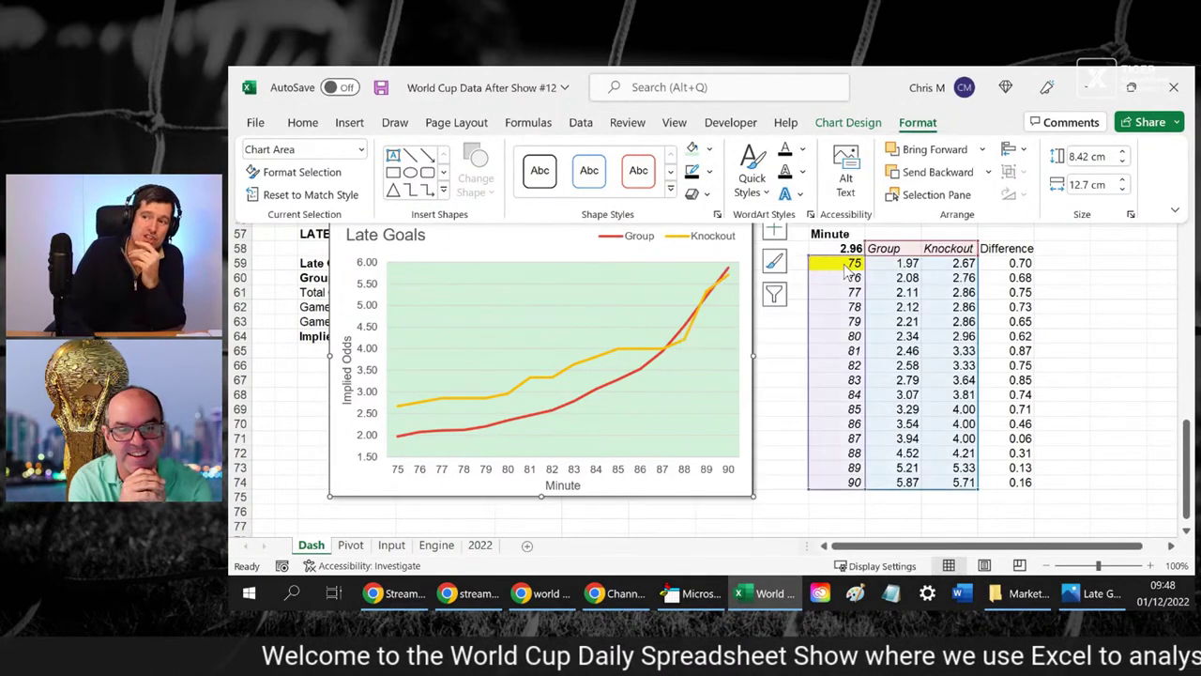
click(1088, 309)
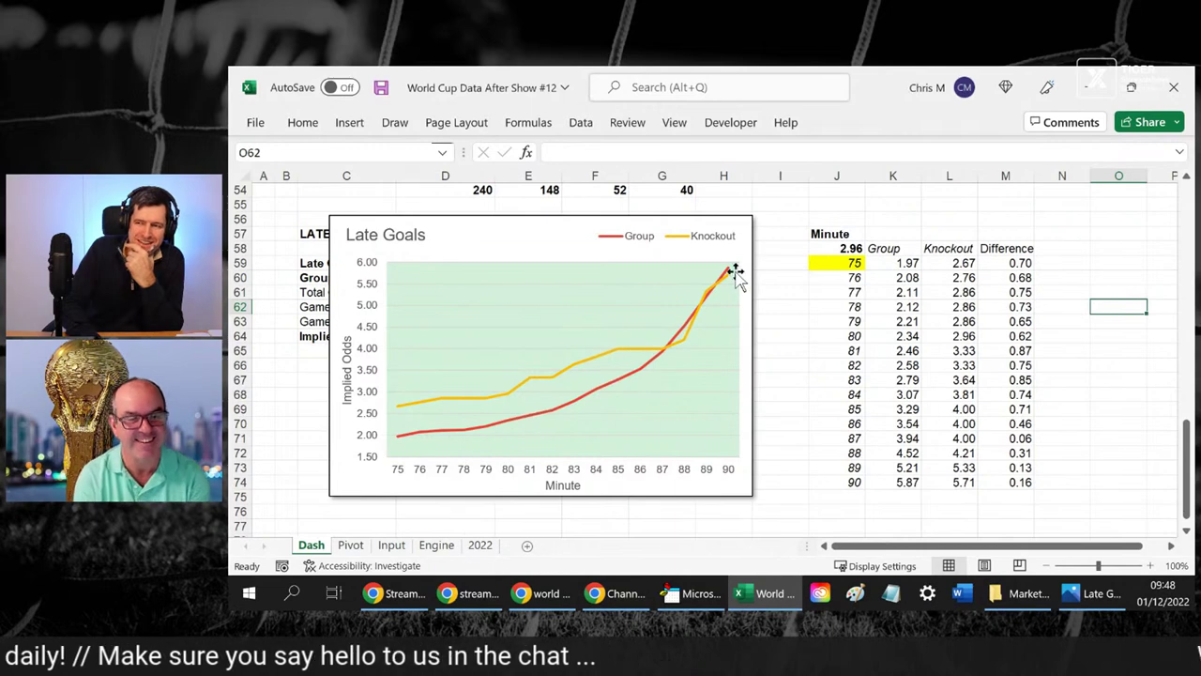
- Set the Minute axis position to 'On tick marks' in Format Axis
mouse_move(731, 284)
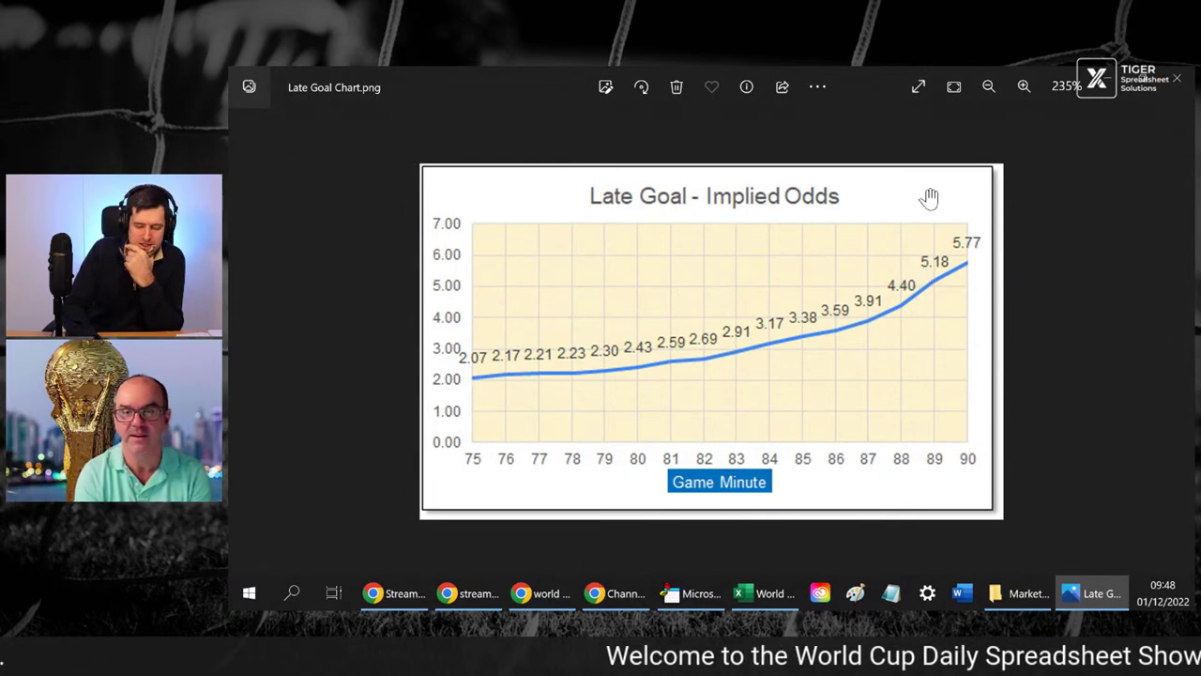
key(alt+Tab)
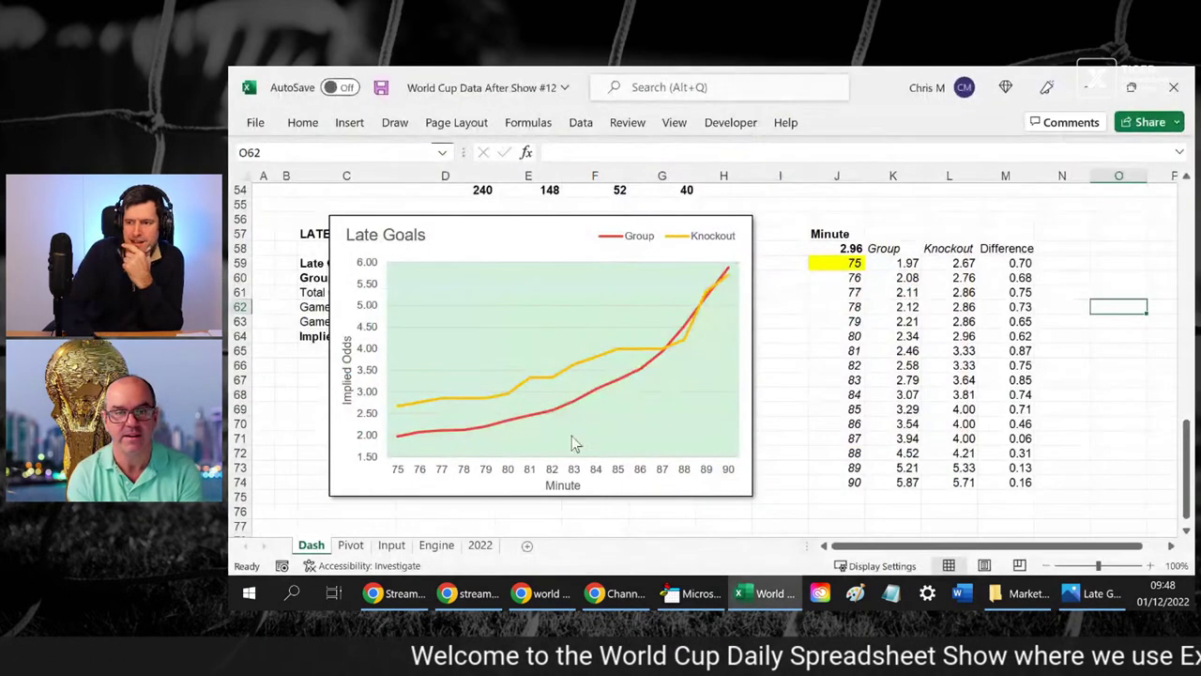
click(543, 472)
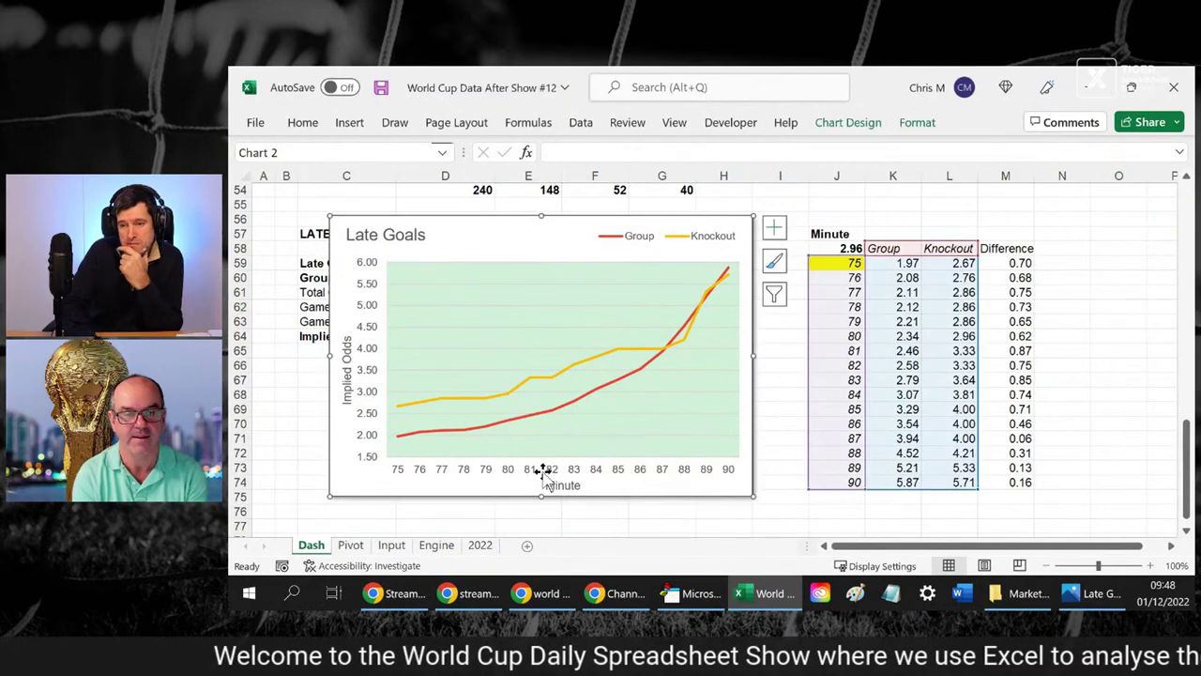
click(513, 466)
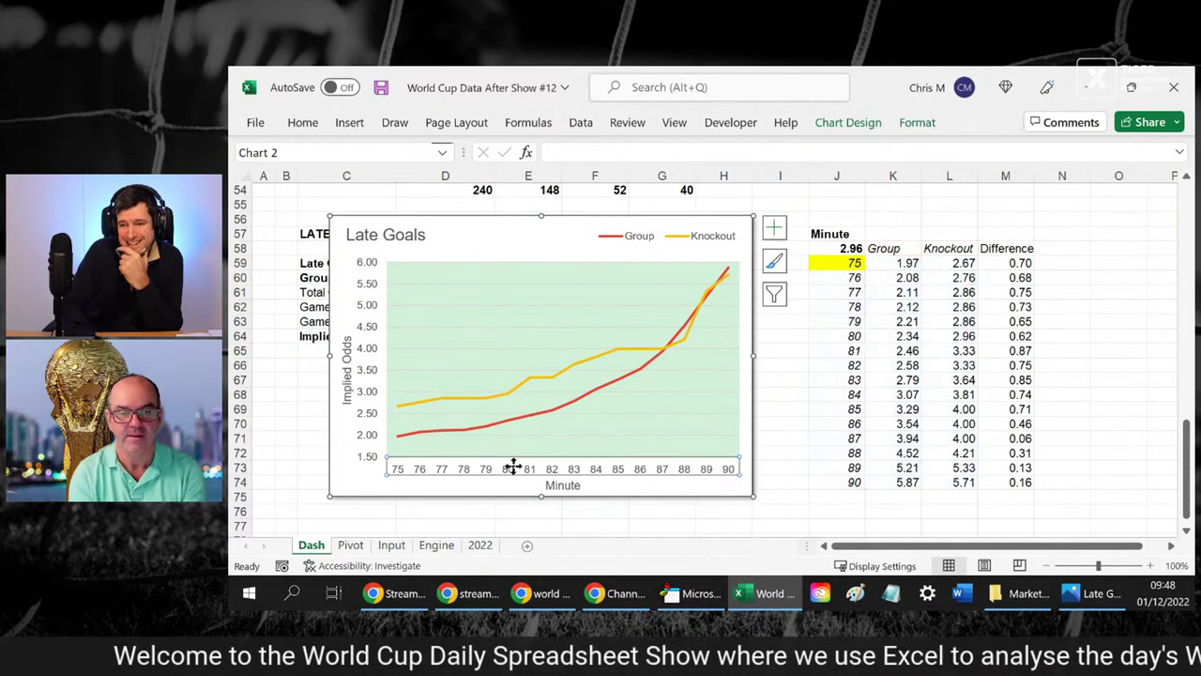
click(917, 122)
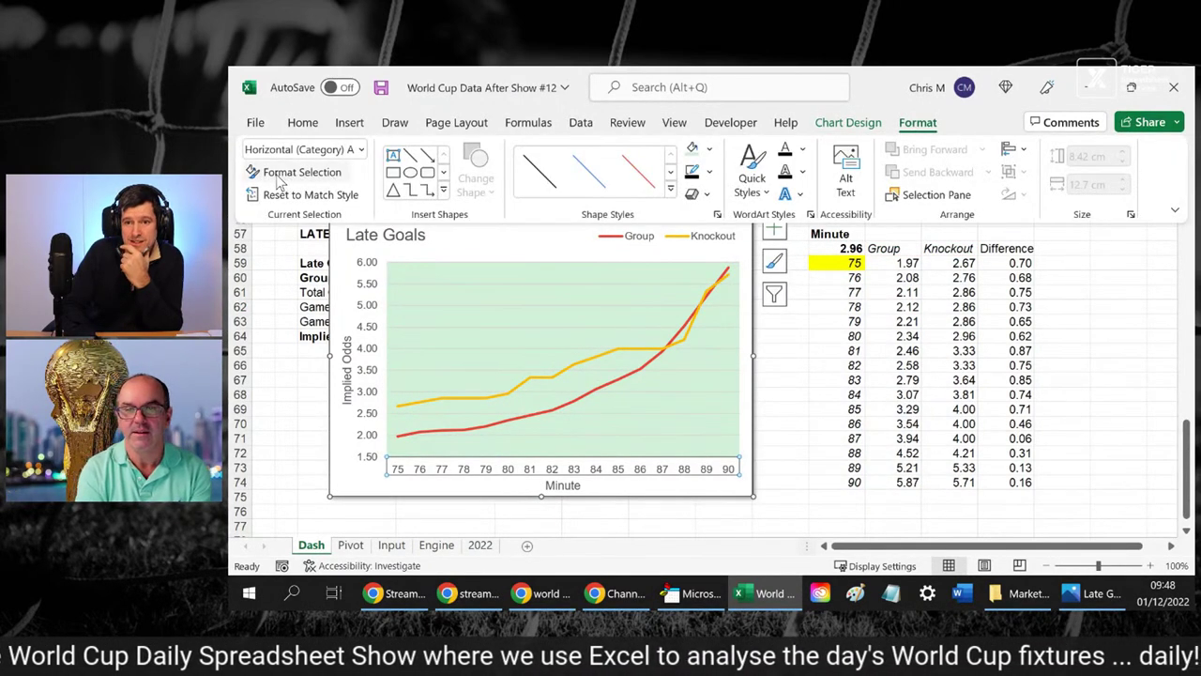
click(300, 173)
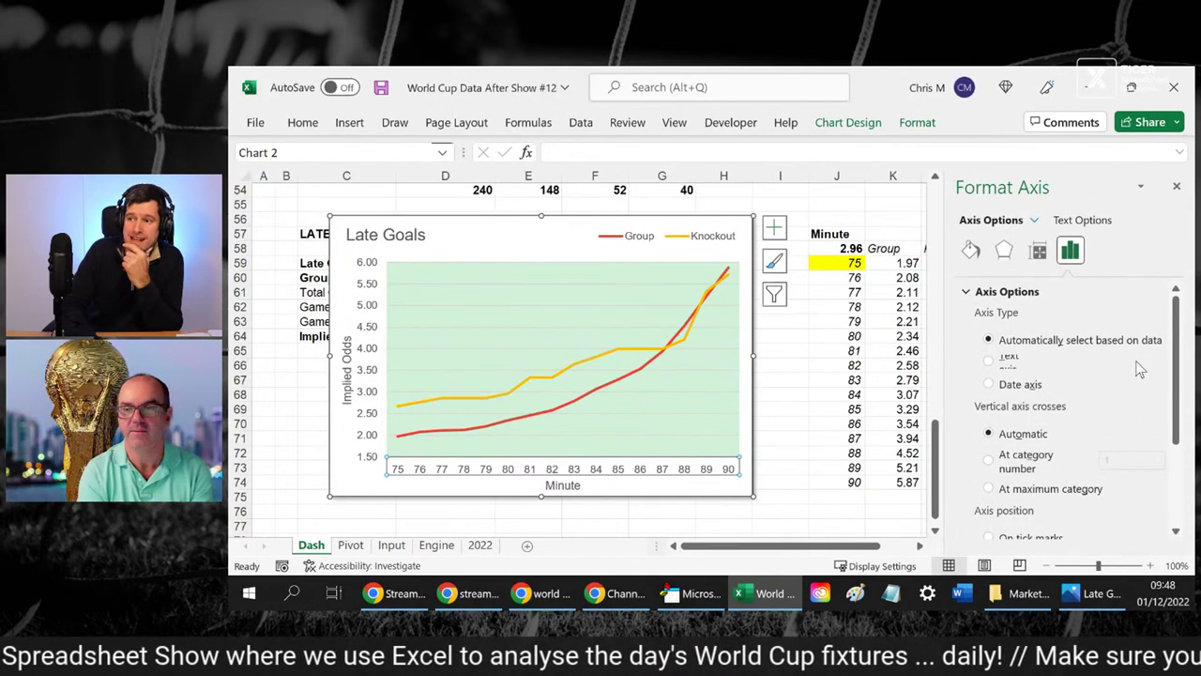
scroll(1178, 378, down, 3)
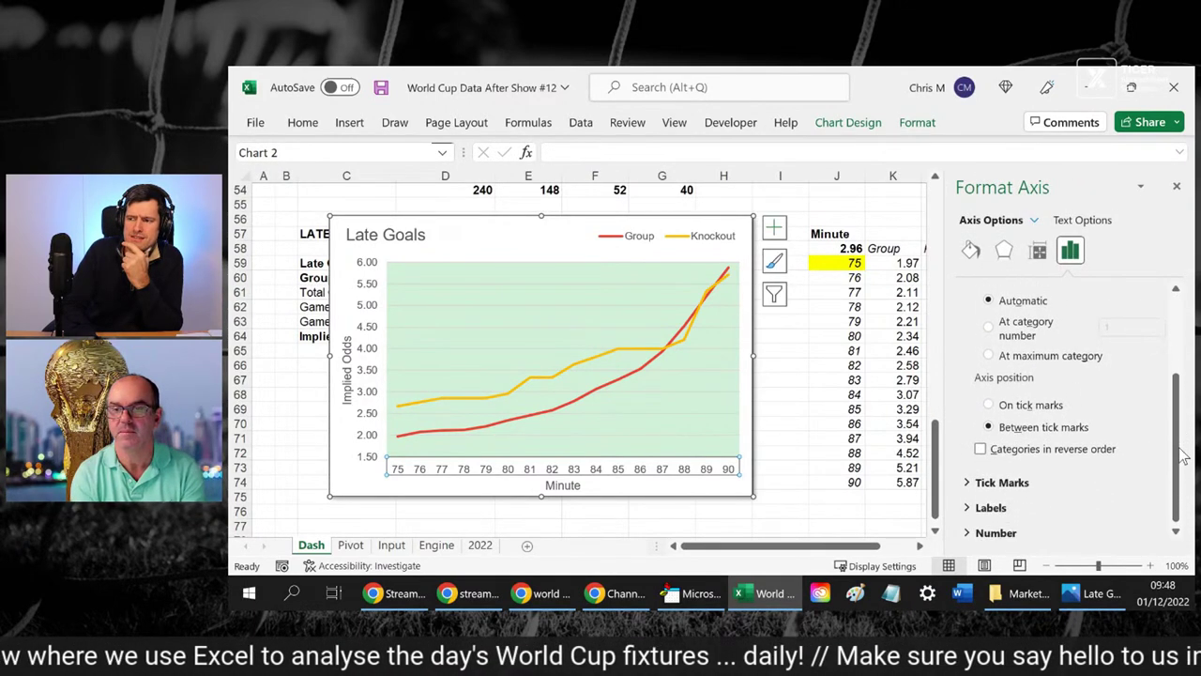
click(988, 404)
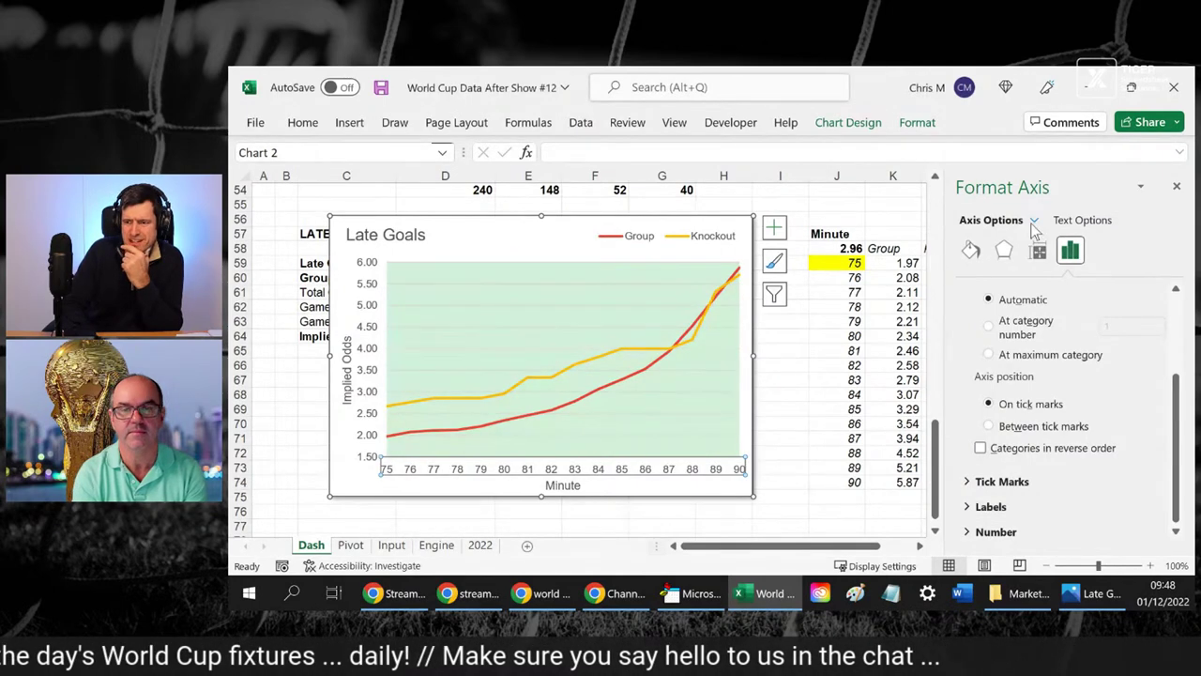
click(1175, 189)
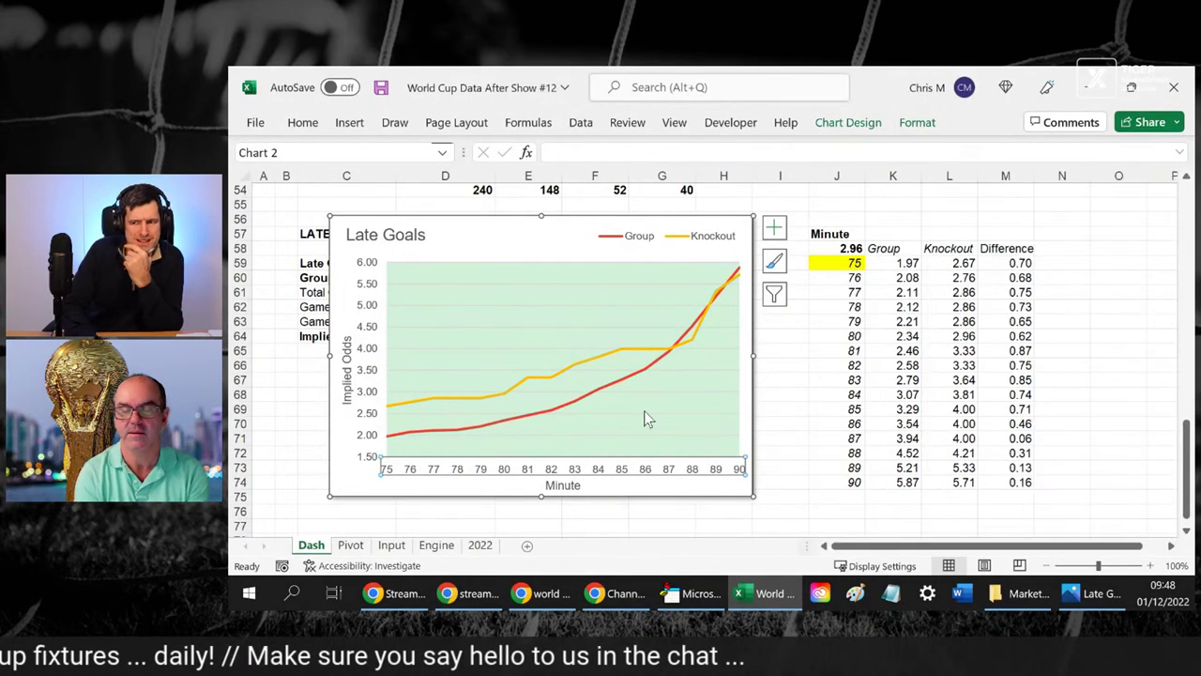
click(296, 430)
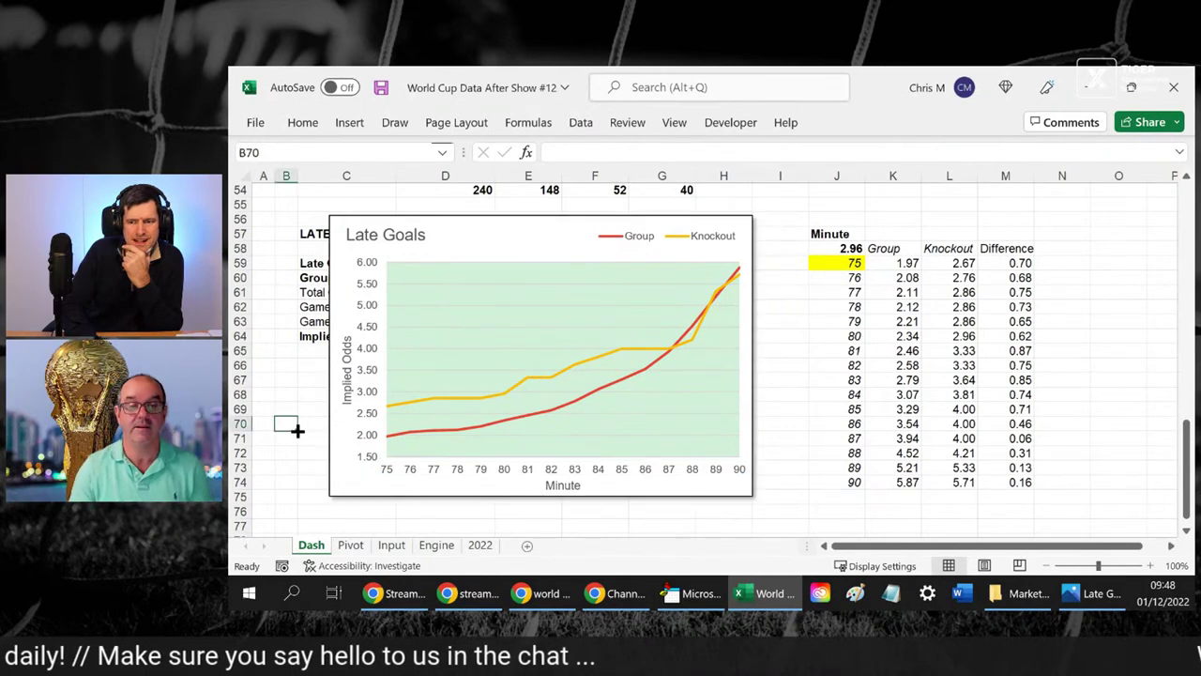
click(347, 373)
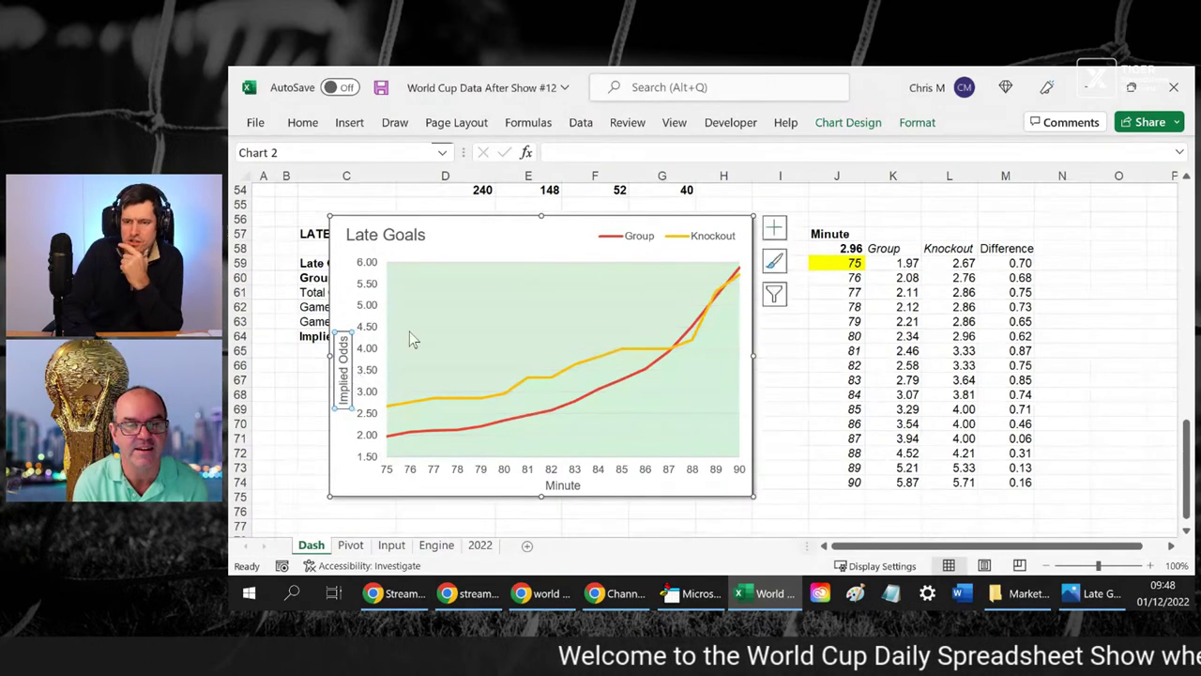
click(598, 220)
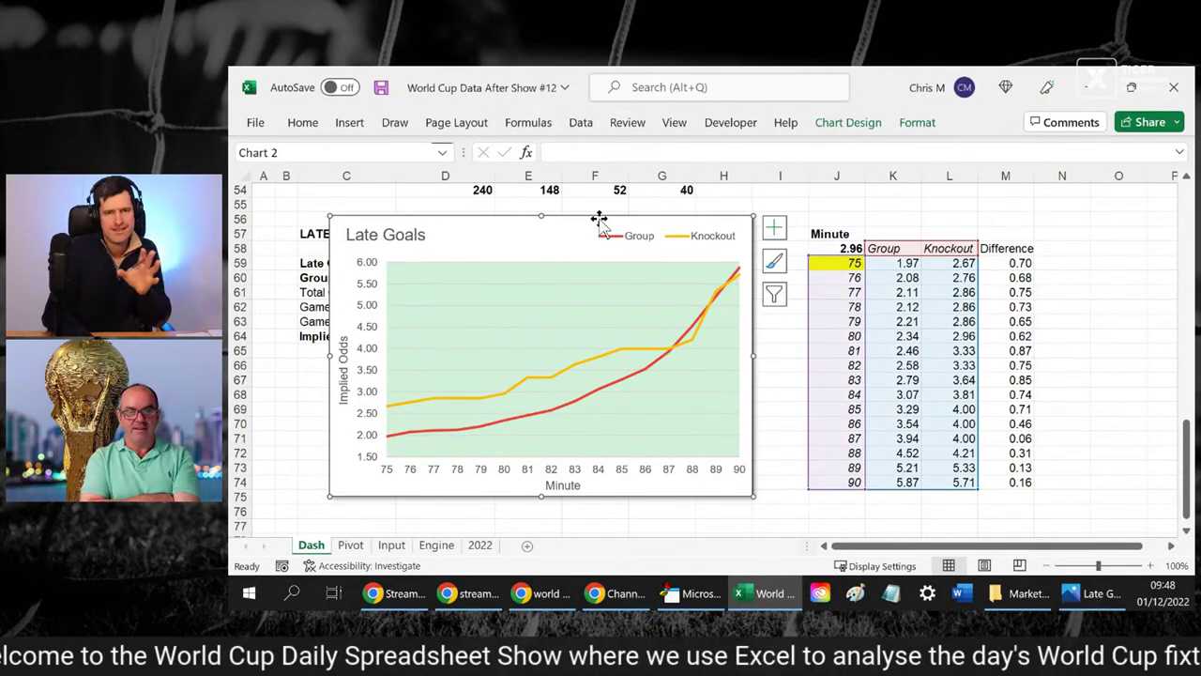
click(848, 123)
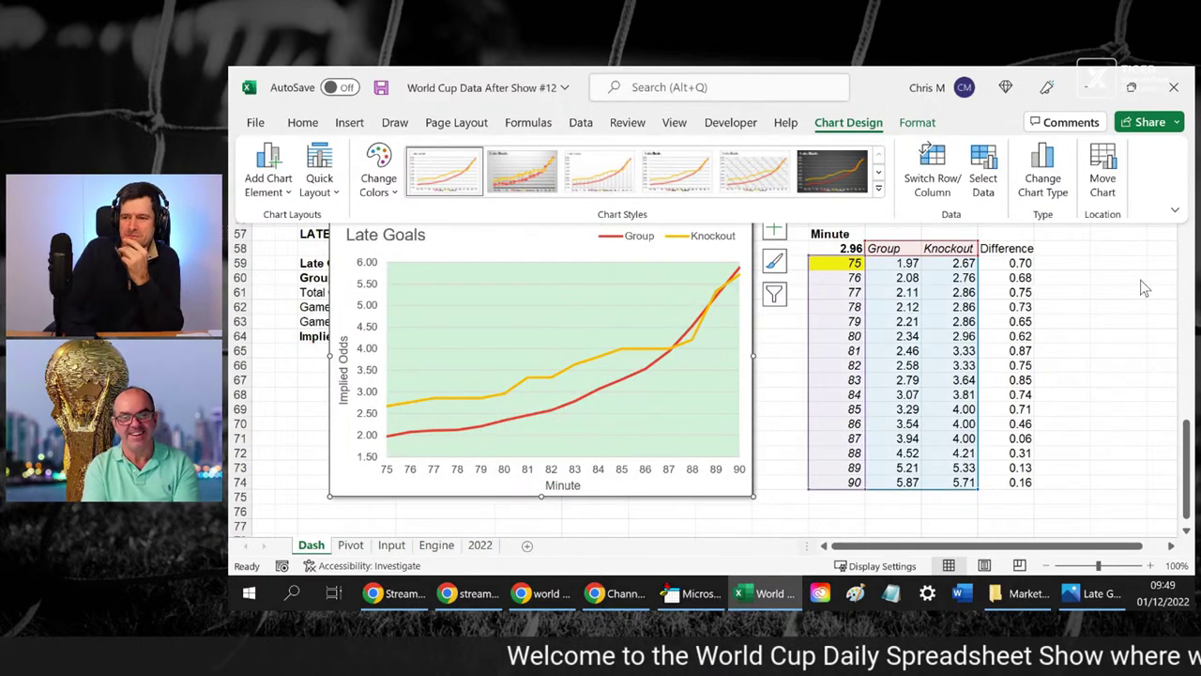
click(1141, 279)
click(1140, 279)
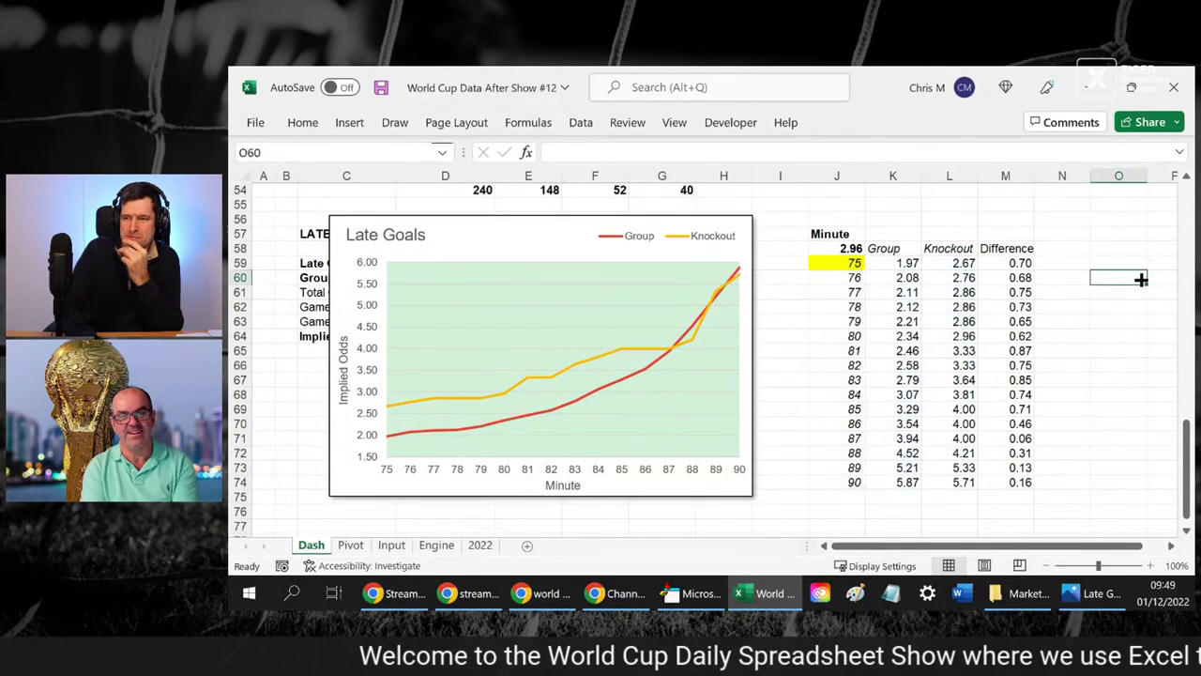
click(1084, 215)
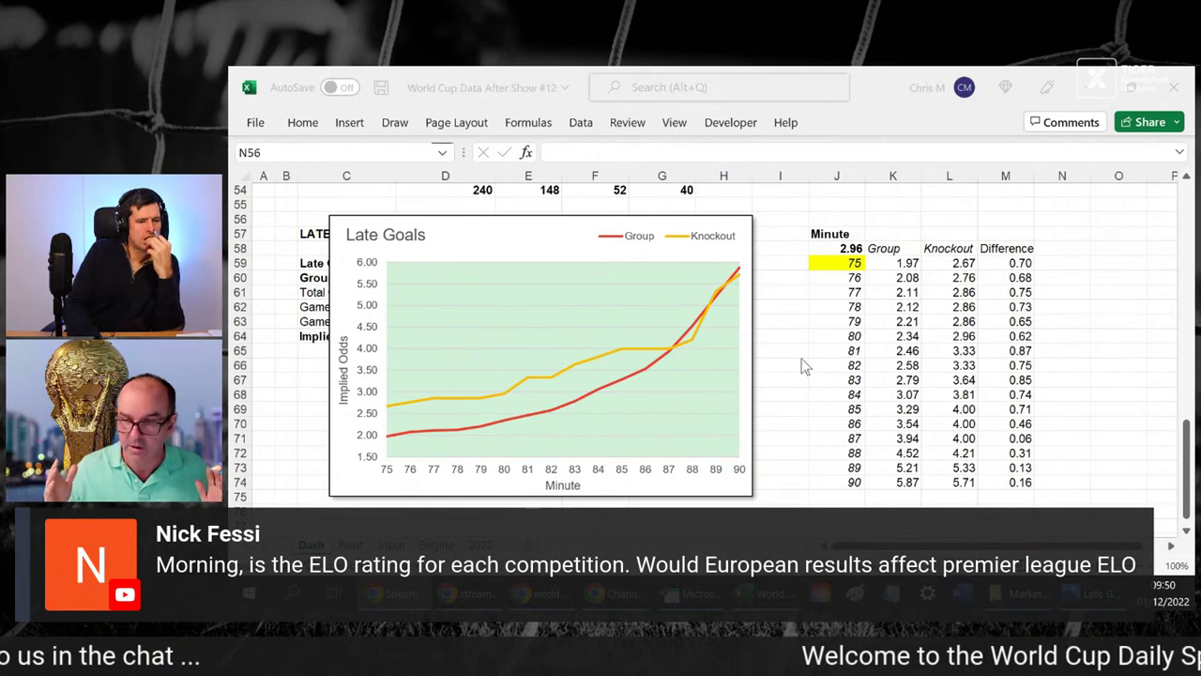
click(728, 226)
click(727, 225)
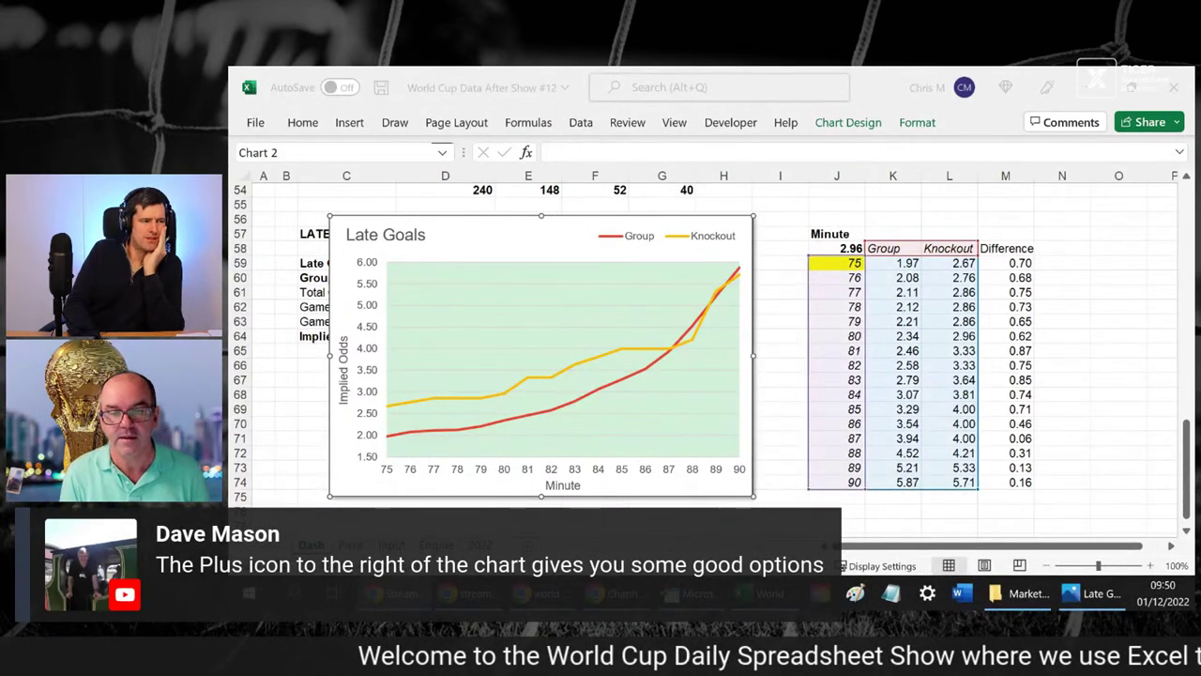
- Add data labels to both Late Goals chart lines, then deselect the chart by selecting cells
click(650, 224)
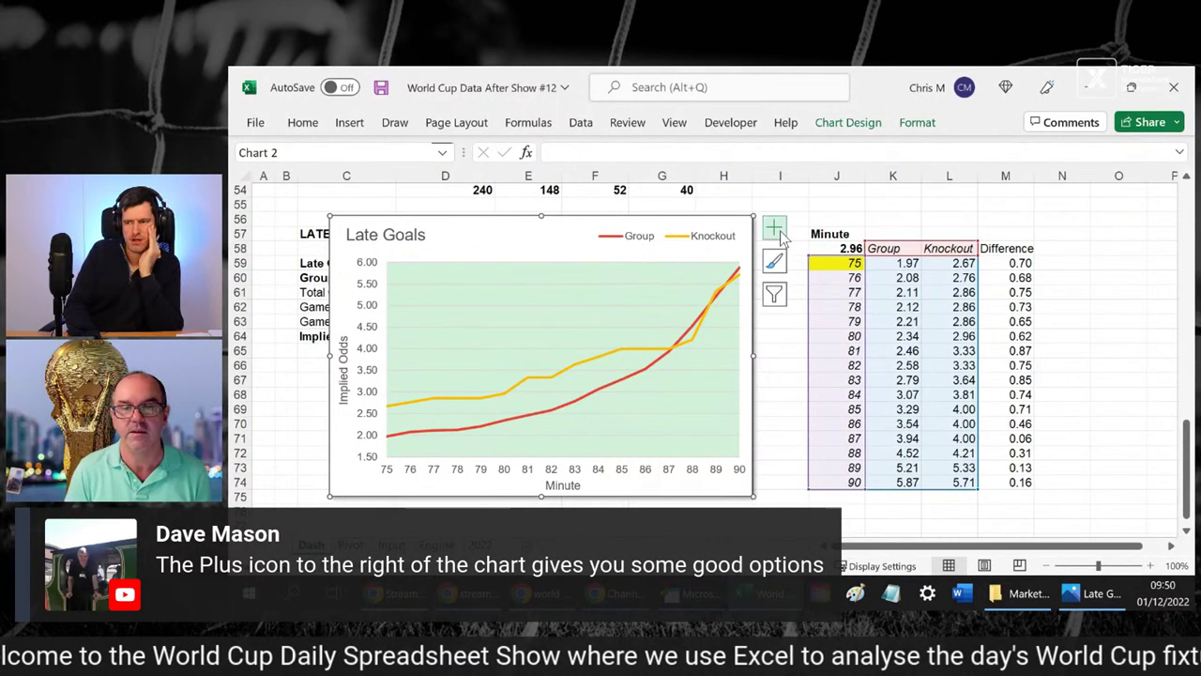
click(775, 234)
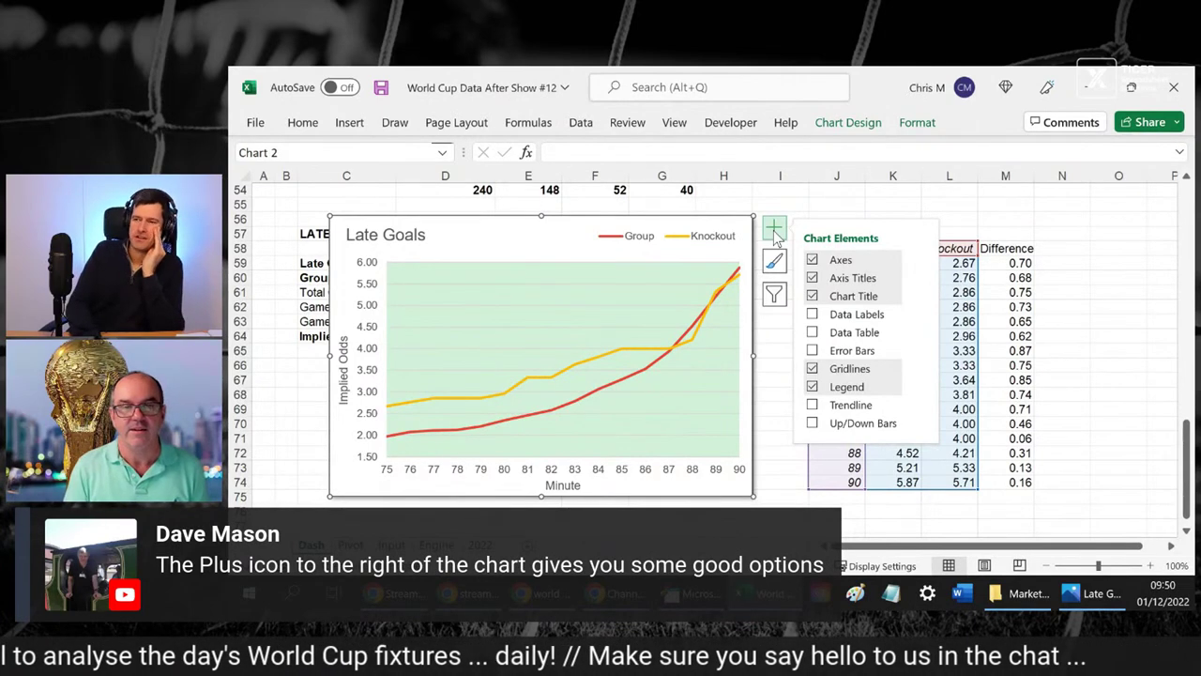
click(813, 315)
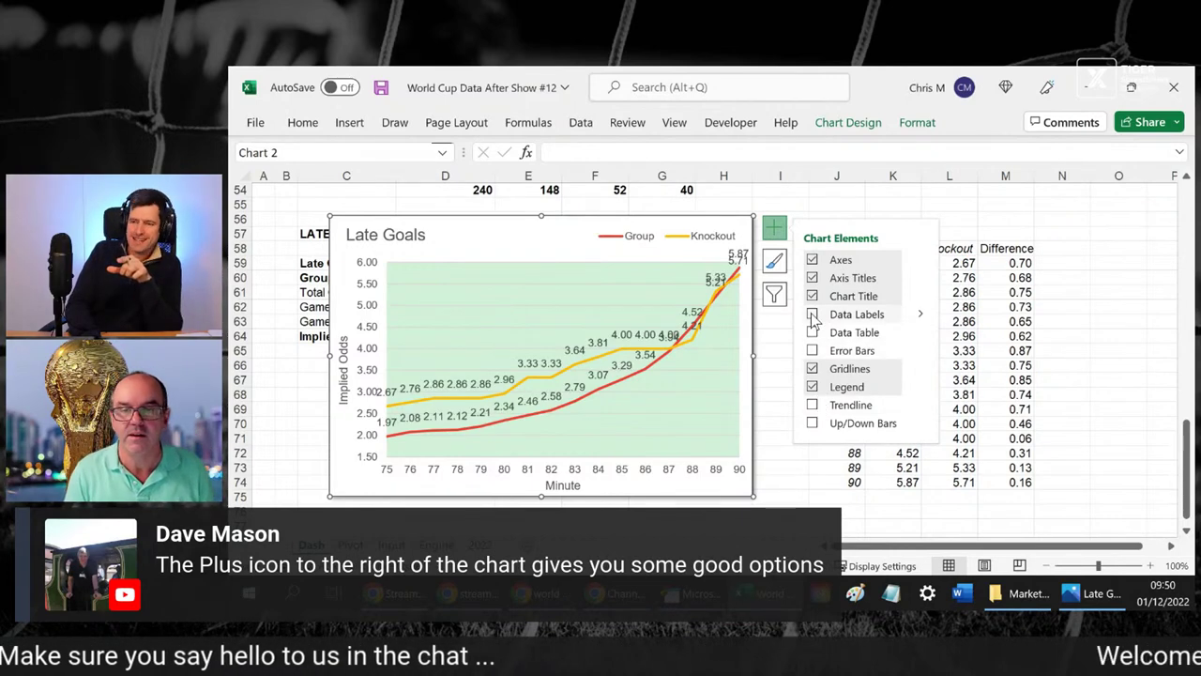
click(812, 315)
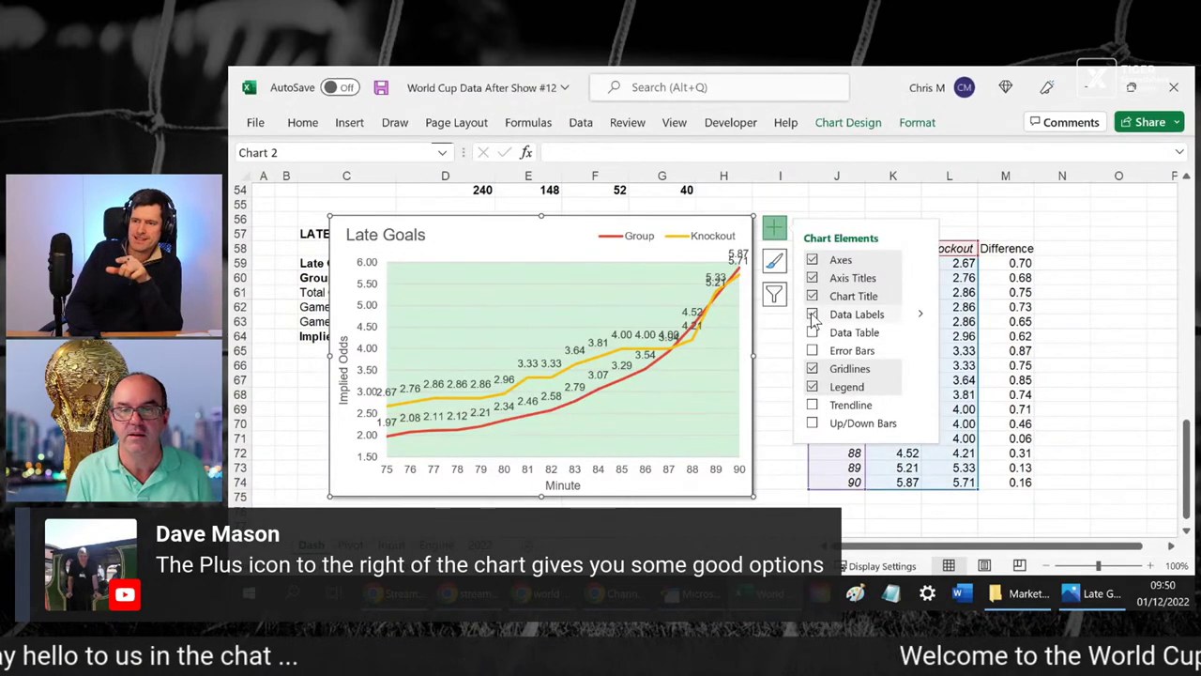
click(1106, 308)
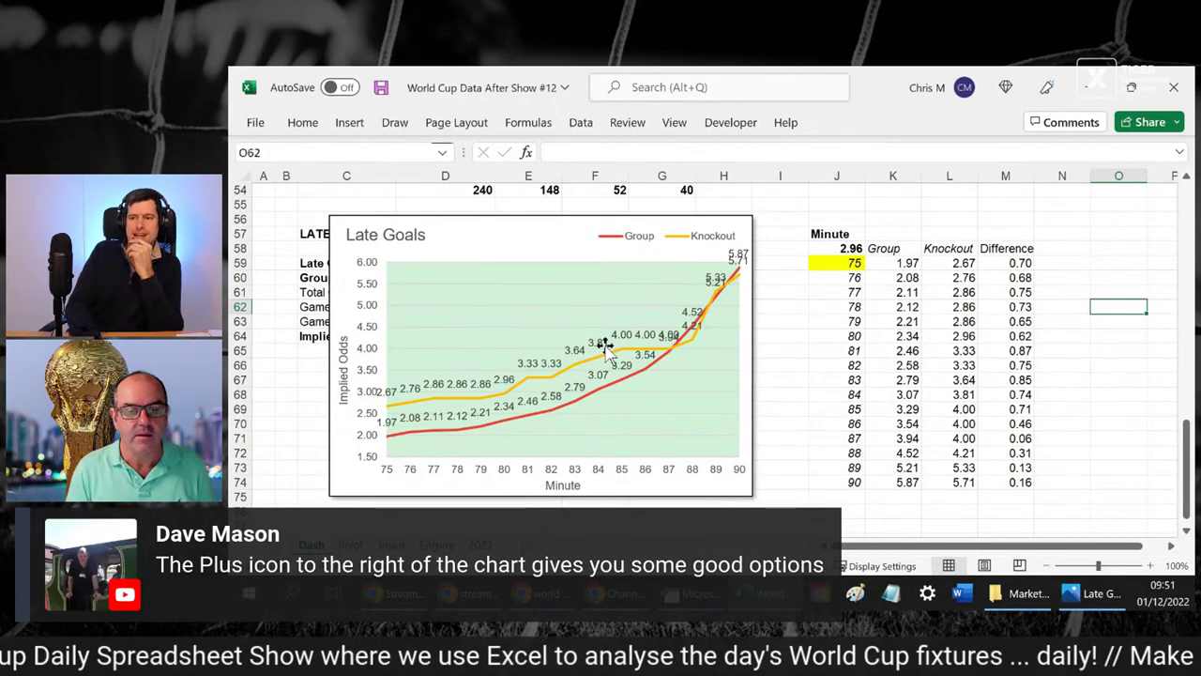
click(818, 310)
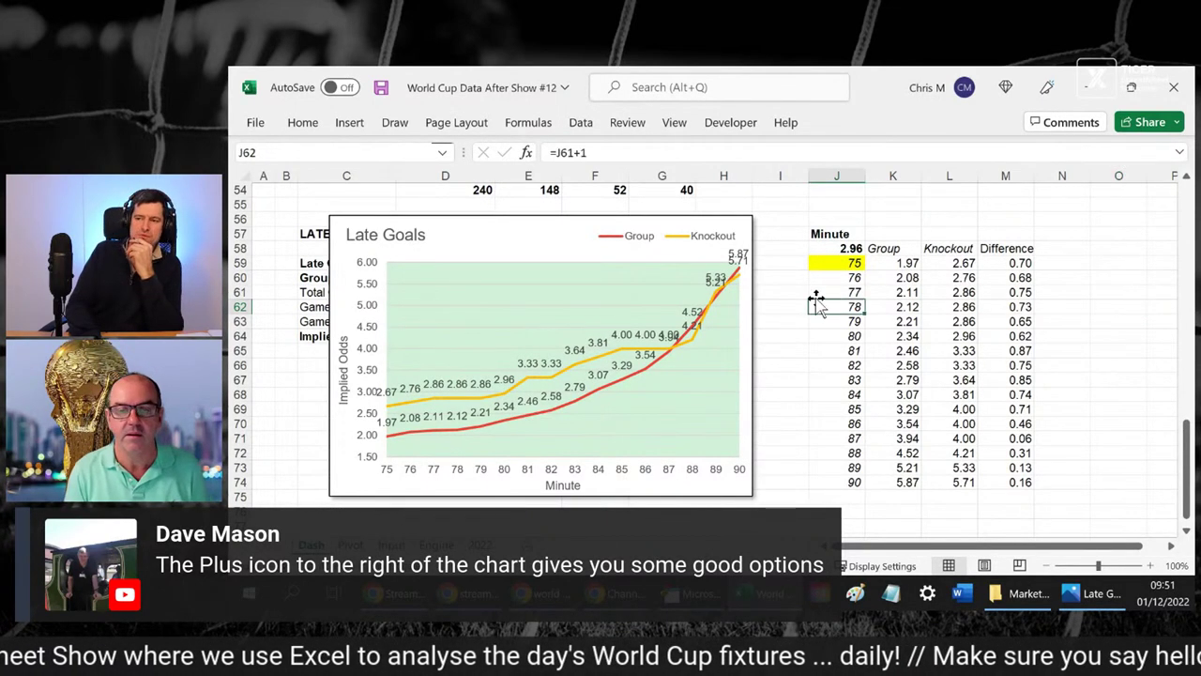
click(787, 206)
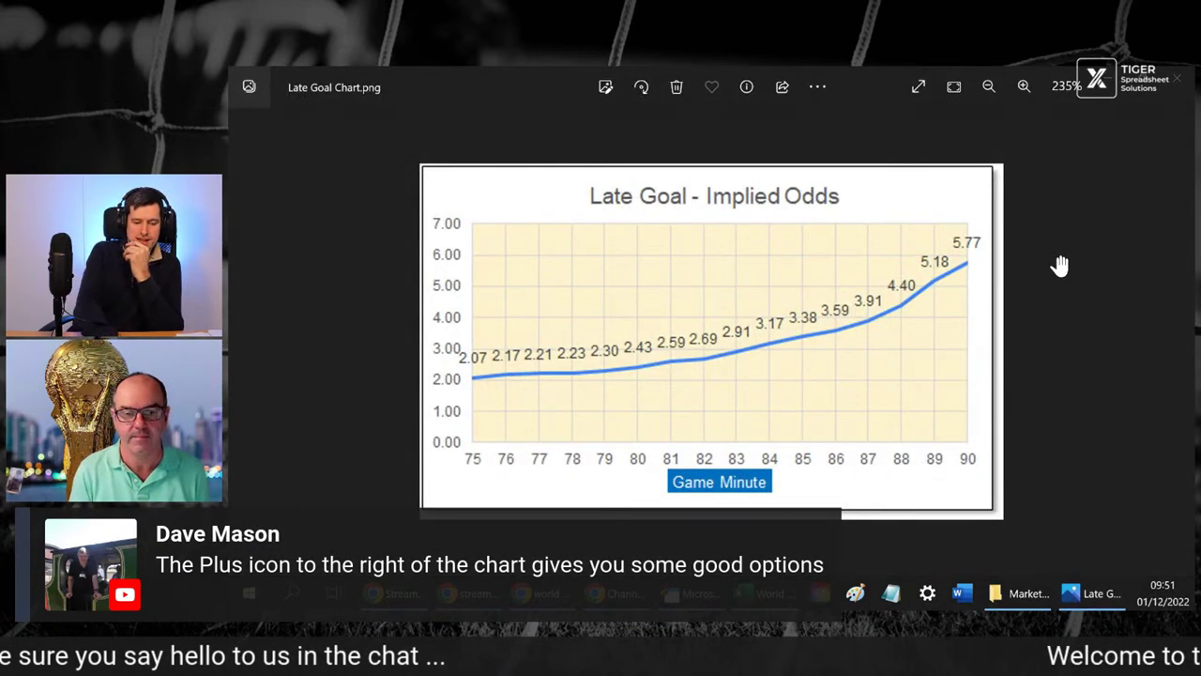
- Back in Excel, remove the data labels from the Late Goals chart lines
key(alt+Tab)
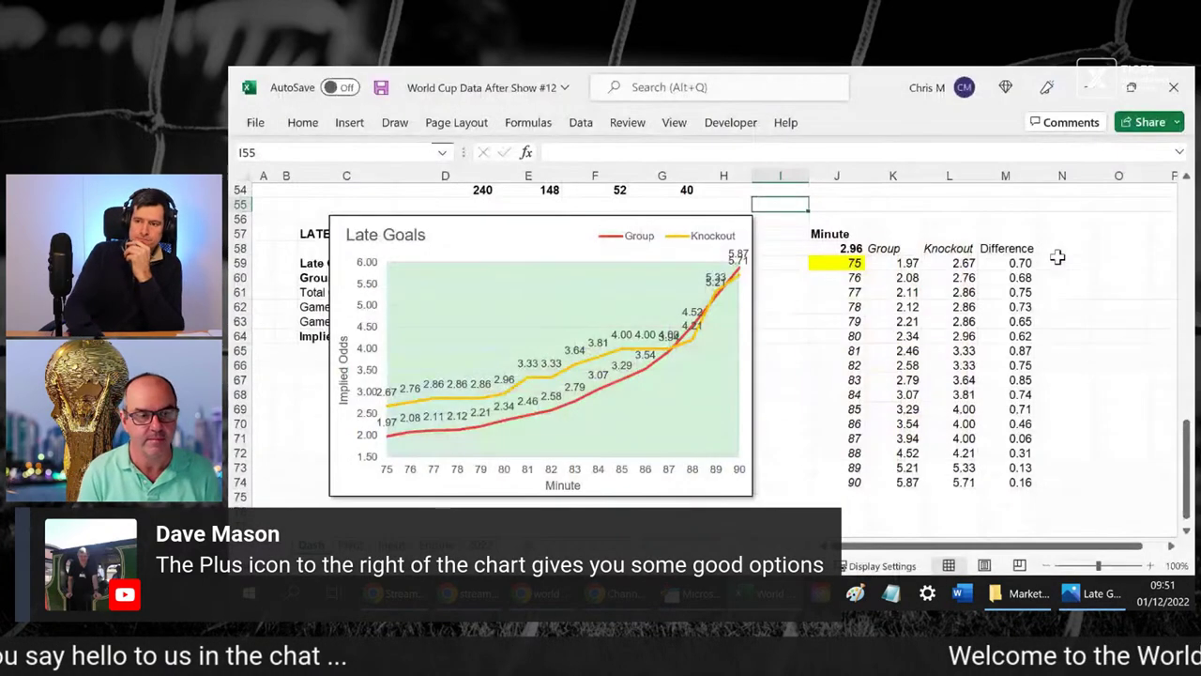
click(710, 219)
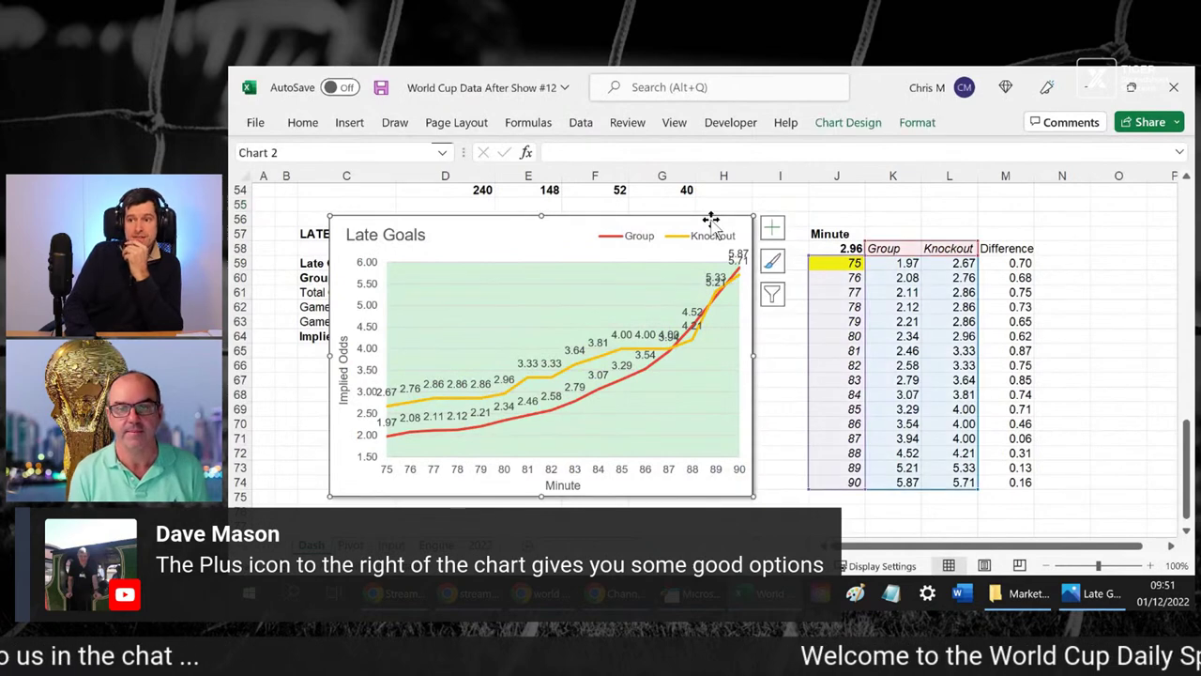
click(773, 227)
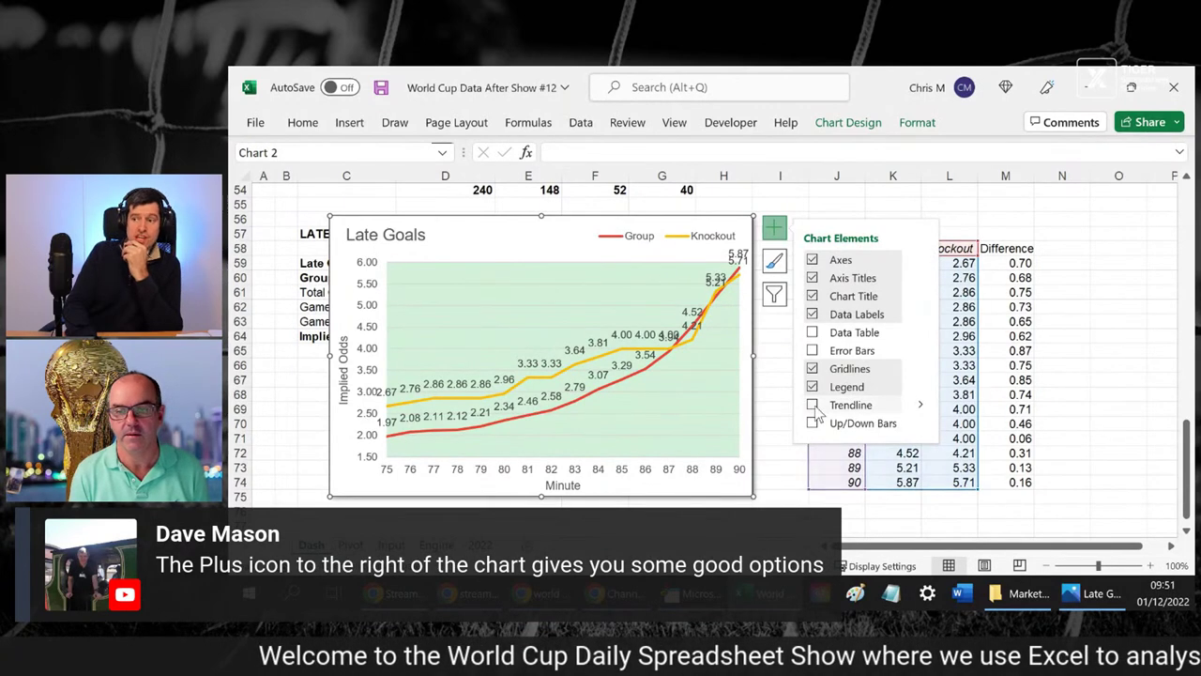
click(1137, 334)
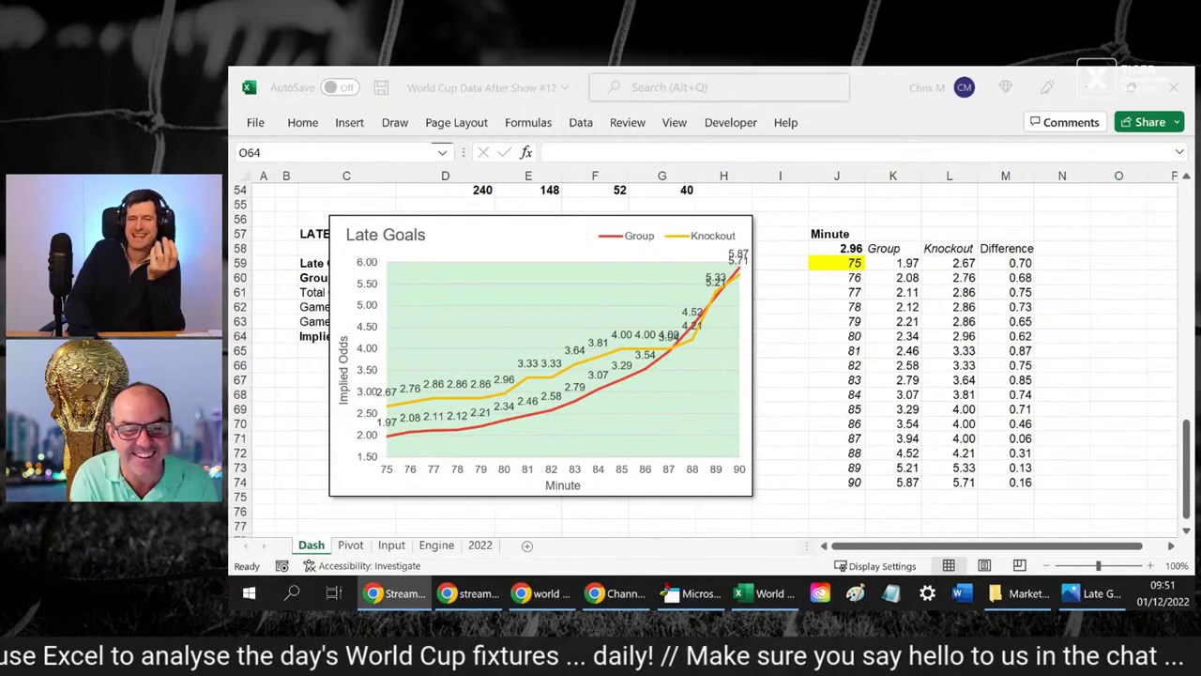
- Leave Excel for the browser's FIFA World Cup 2022 match list
key(alt+Tab)
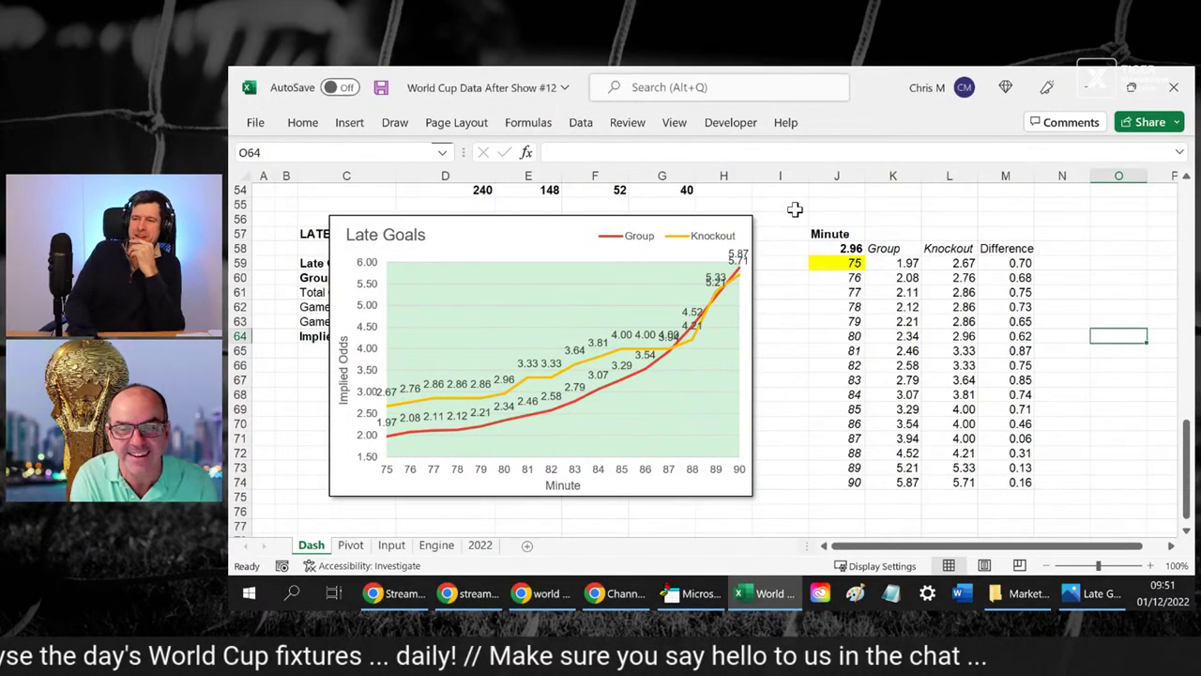
click(795, 208)
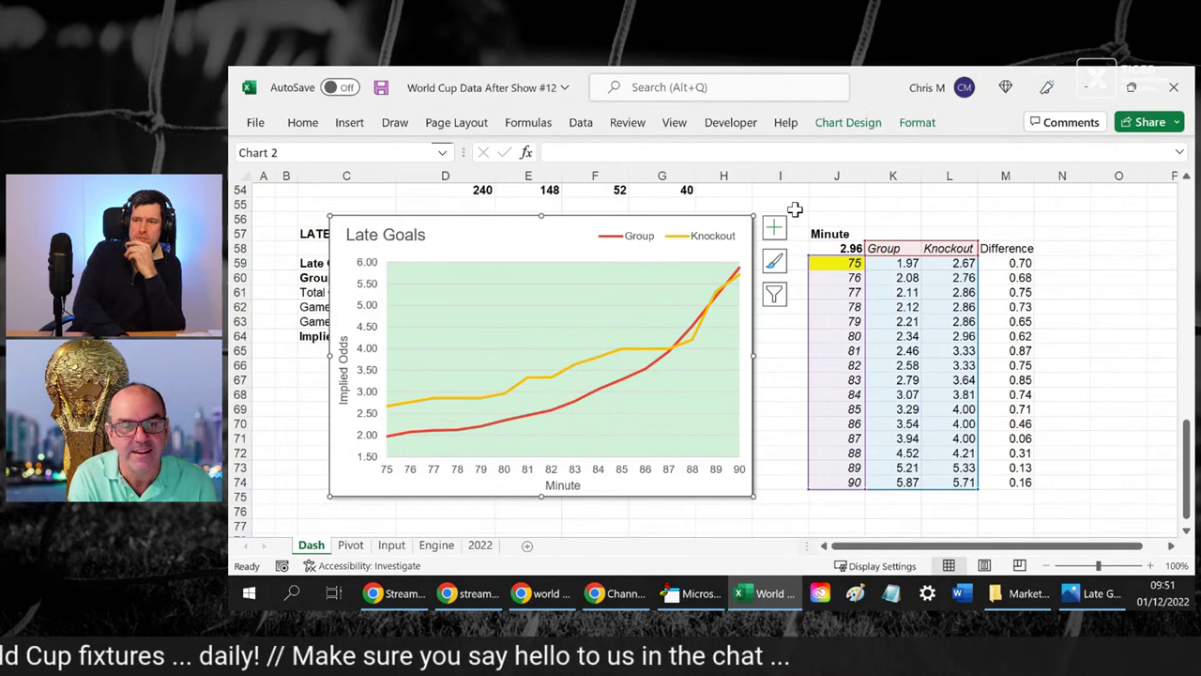
click(849, 205)
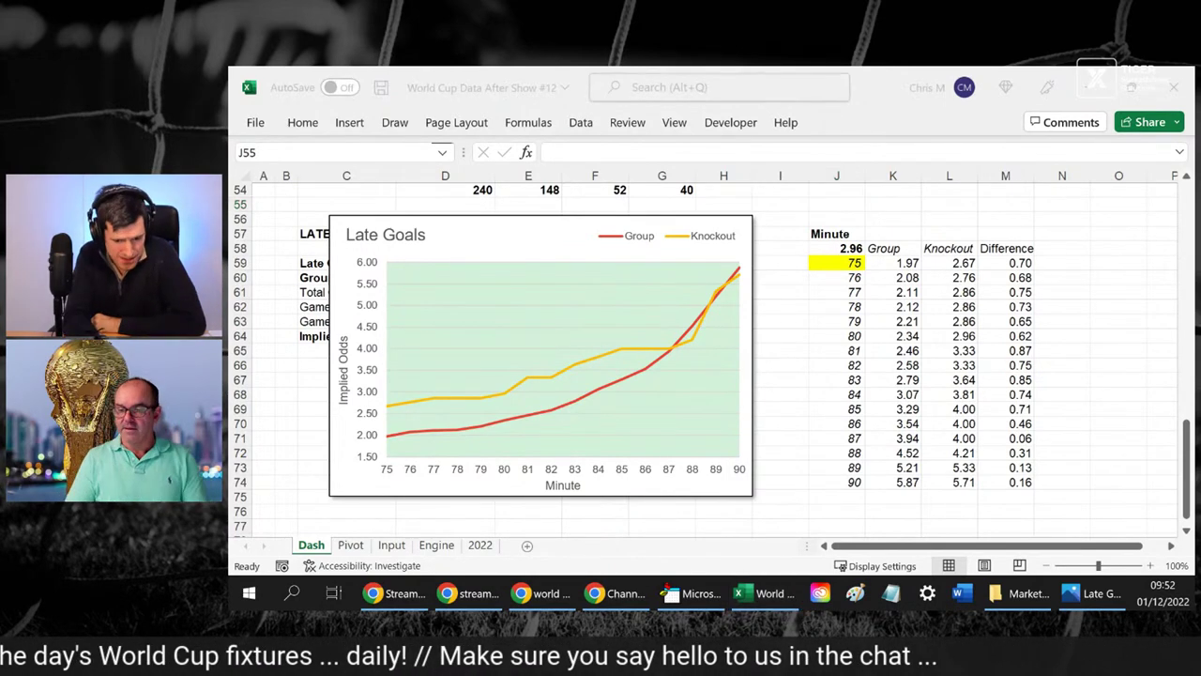
key(alt+Tab)
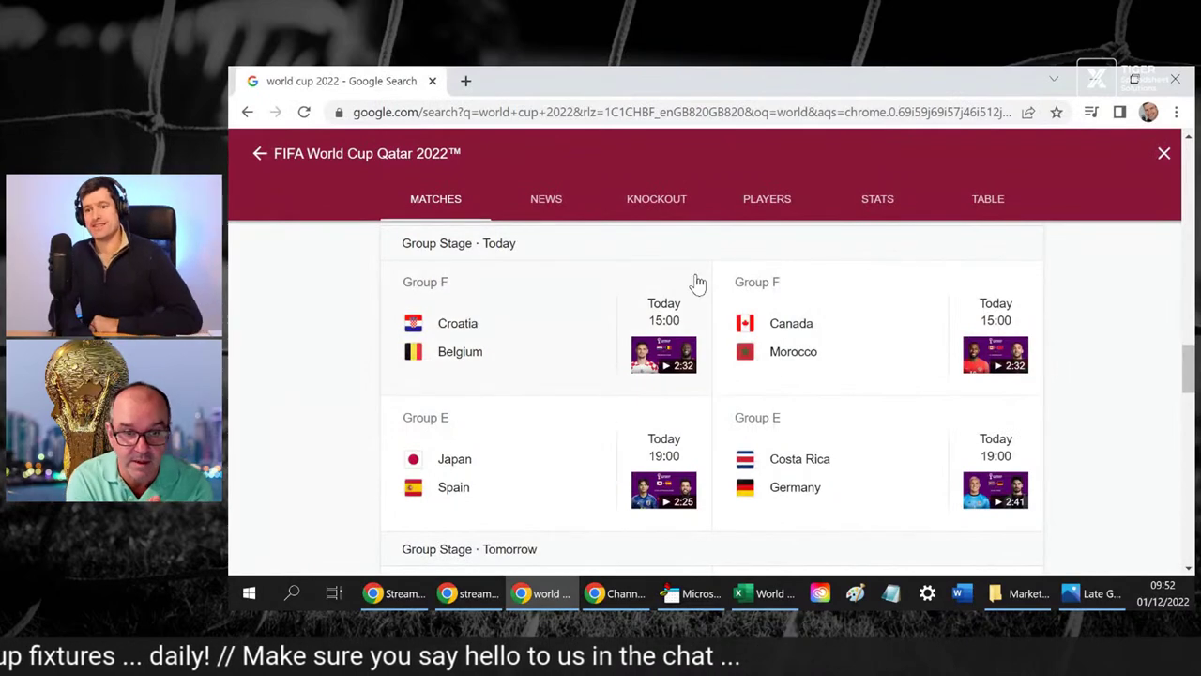